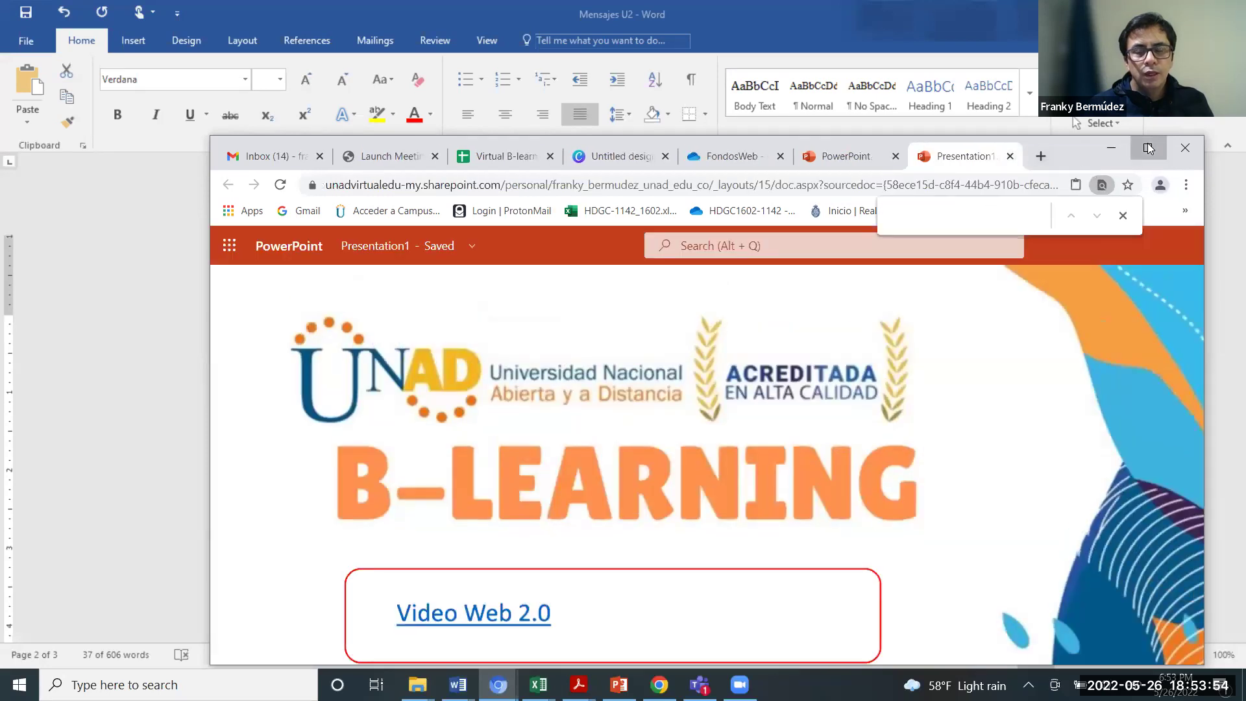
Step: Play the B-LEARNING presentation as a slideshow to test the Video Web 2.0 link
key("ctrl+F5")
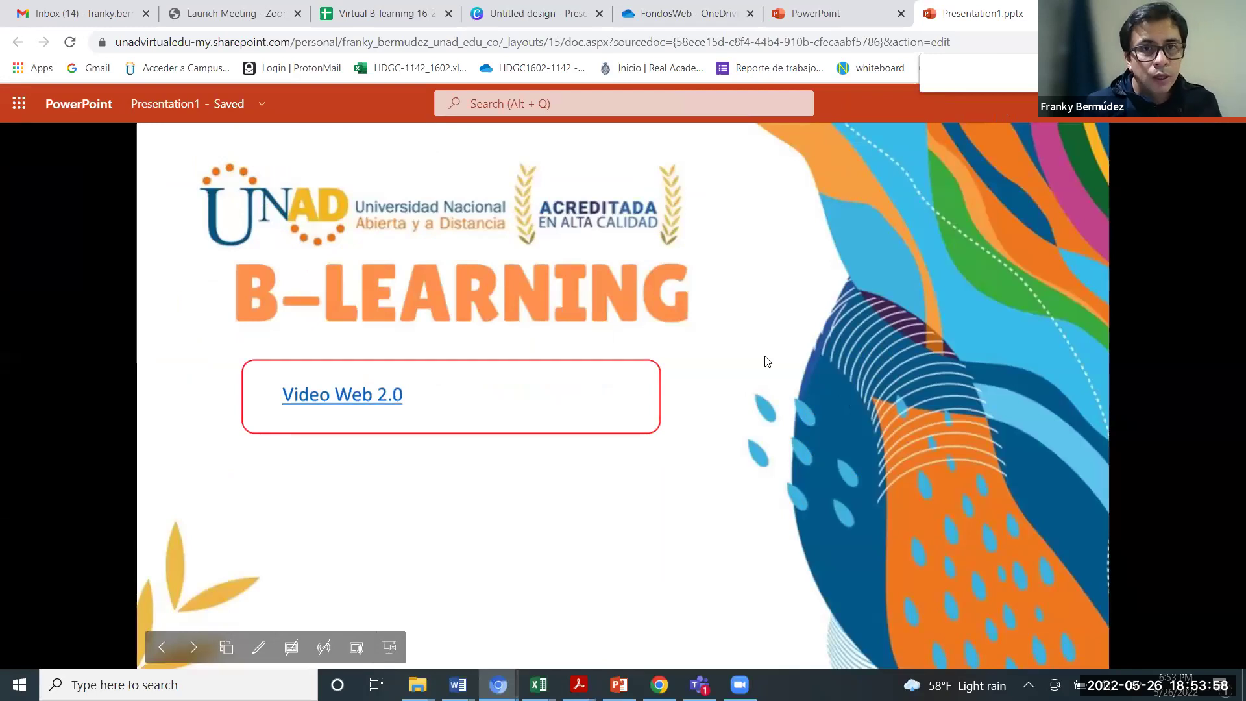
key("F5")
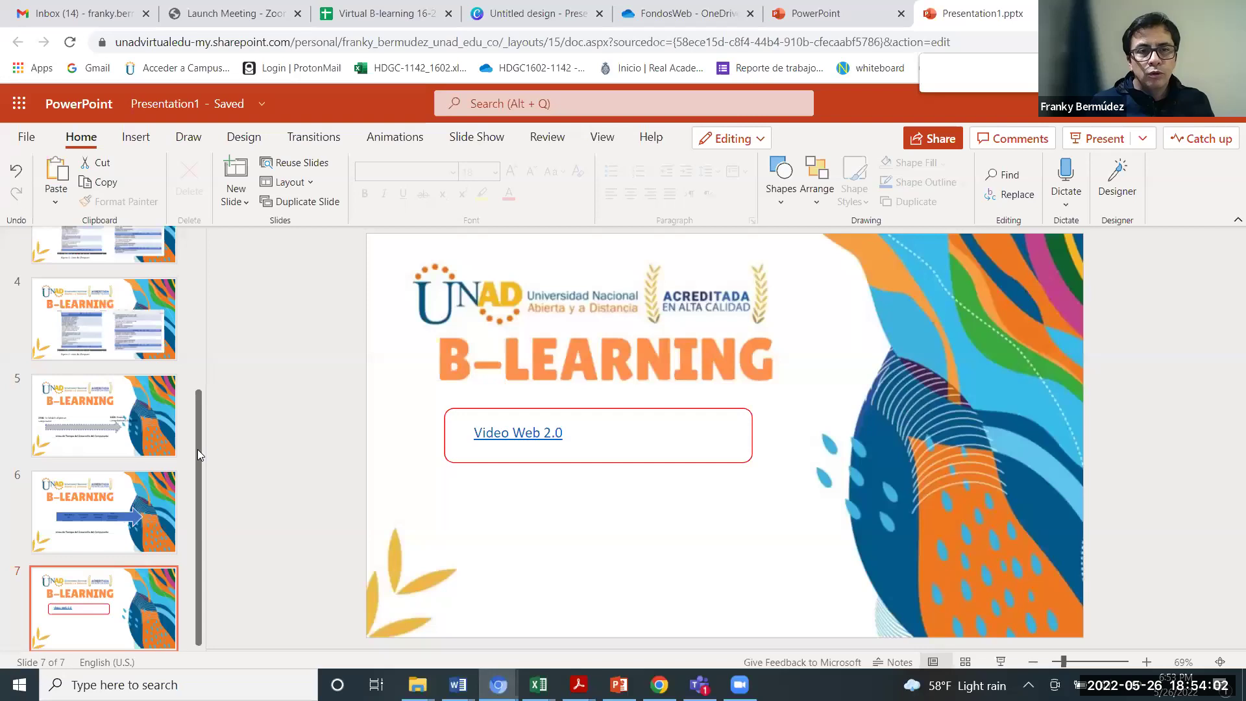
left_click_drag(197, 449, 194, 536)
scroll(190, 476, "up", 4)
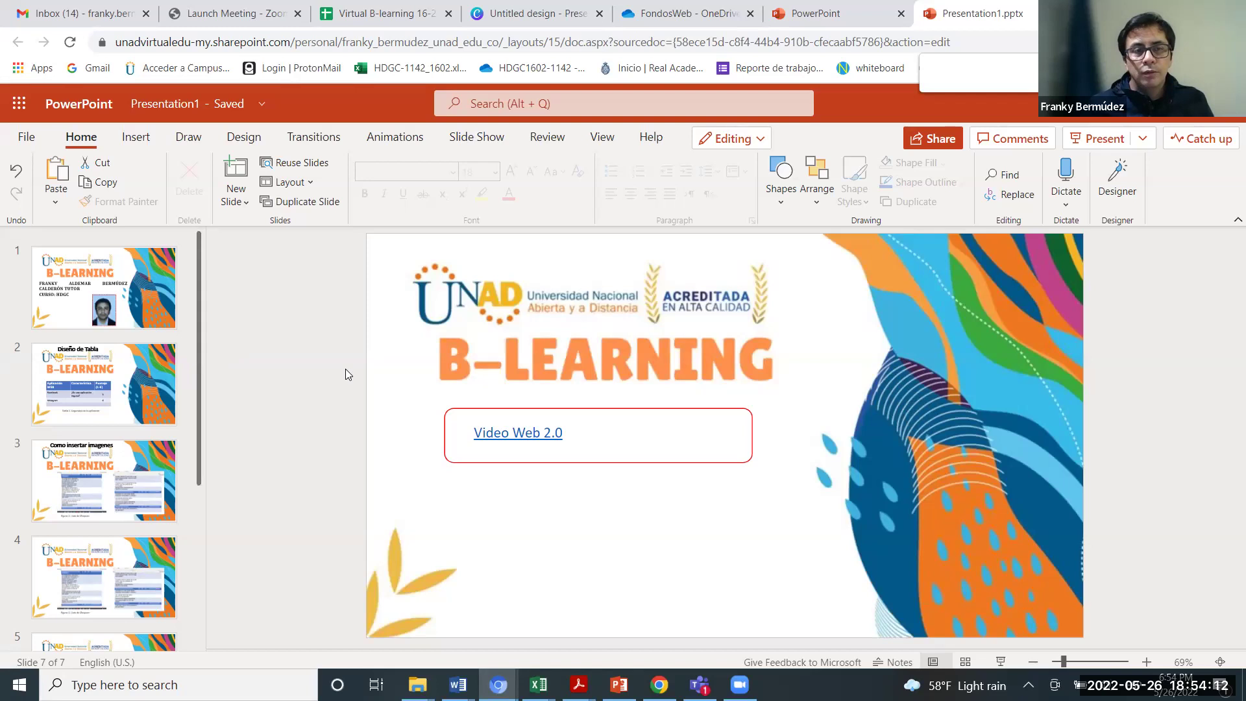
left_click(19, 107)
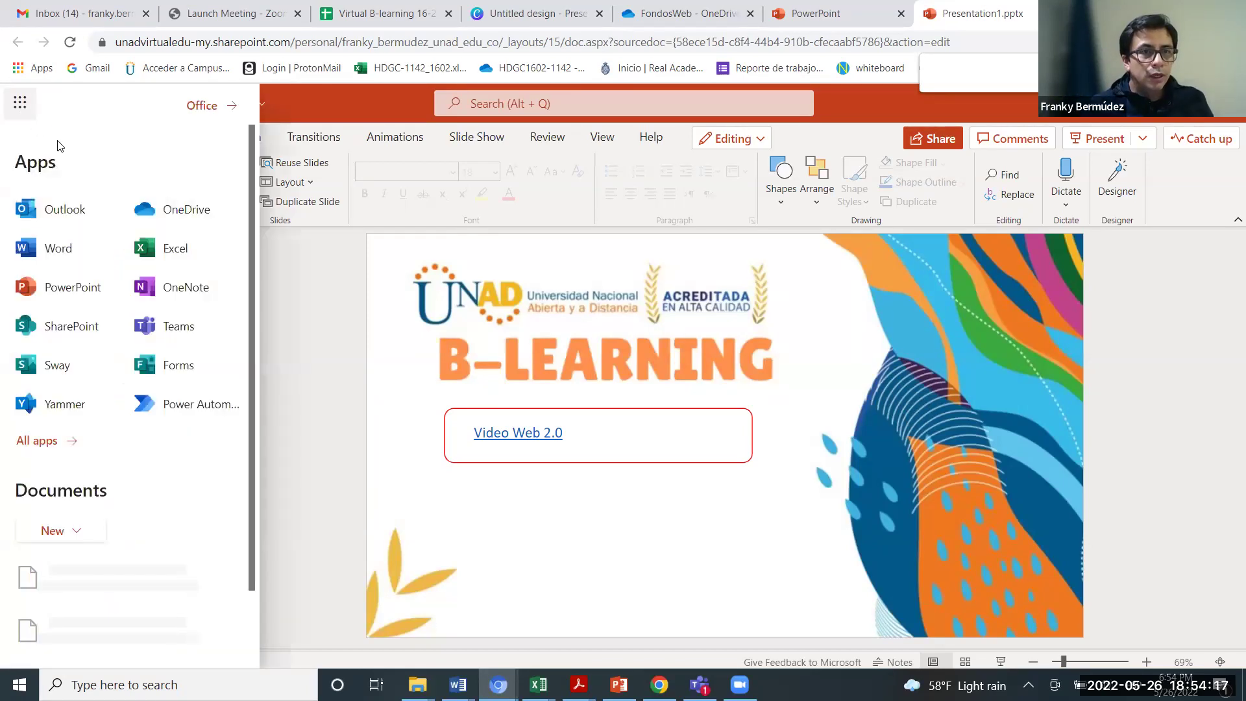
Step: Open OneDrive in a new browser tab
left_click(182, 217)
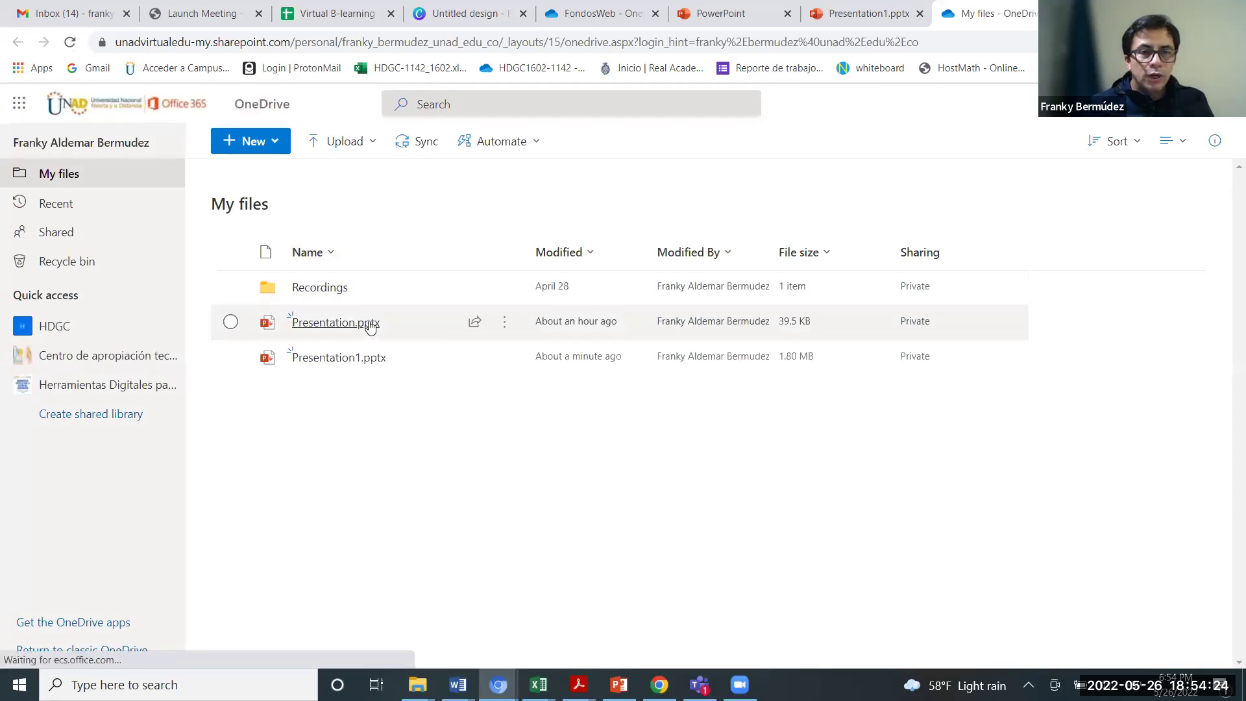
right_click(359, 439)
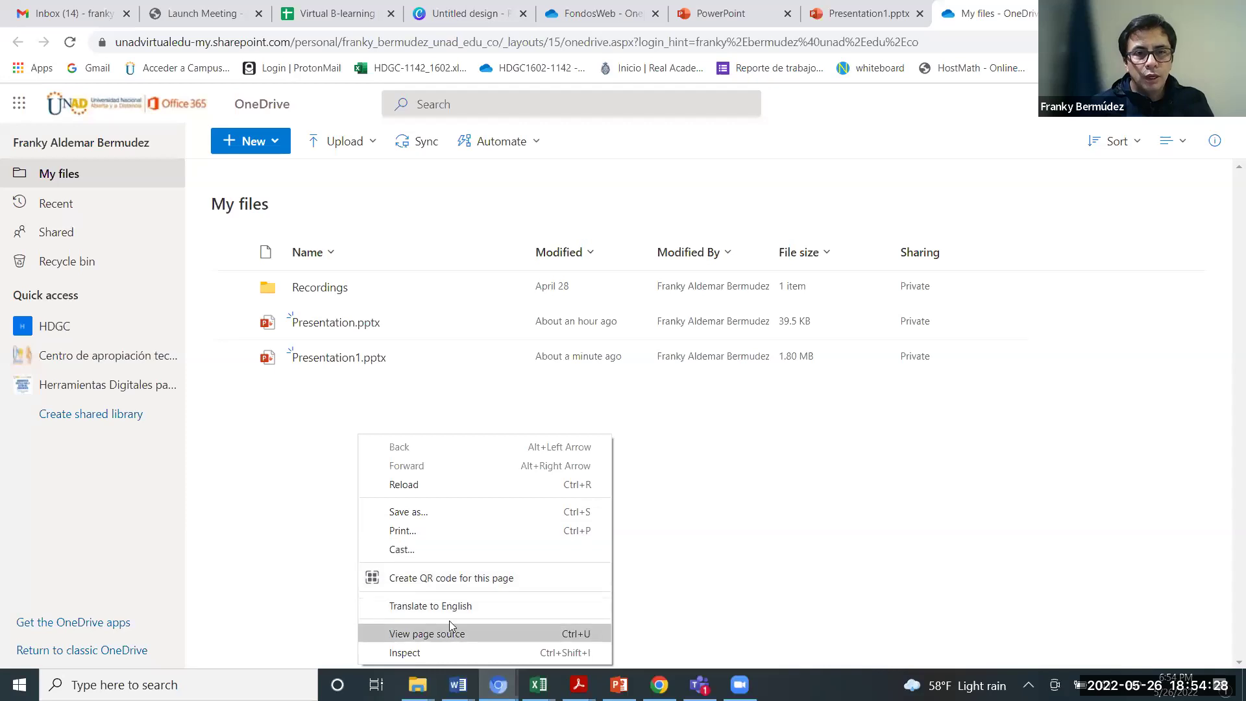
left_click(279, 460)
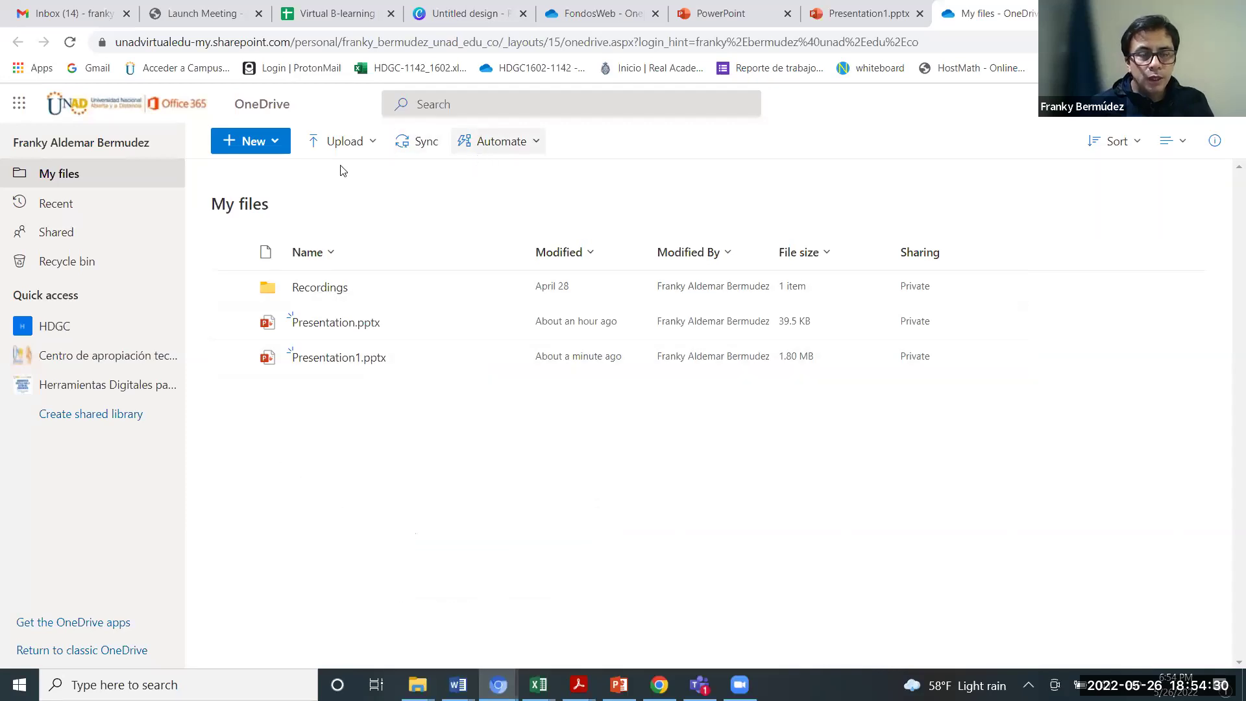
Step: Create a folder named HDGC in My files and open it
left_click(278, 145)
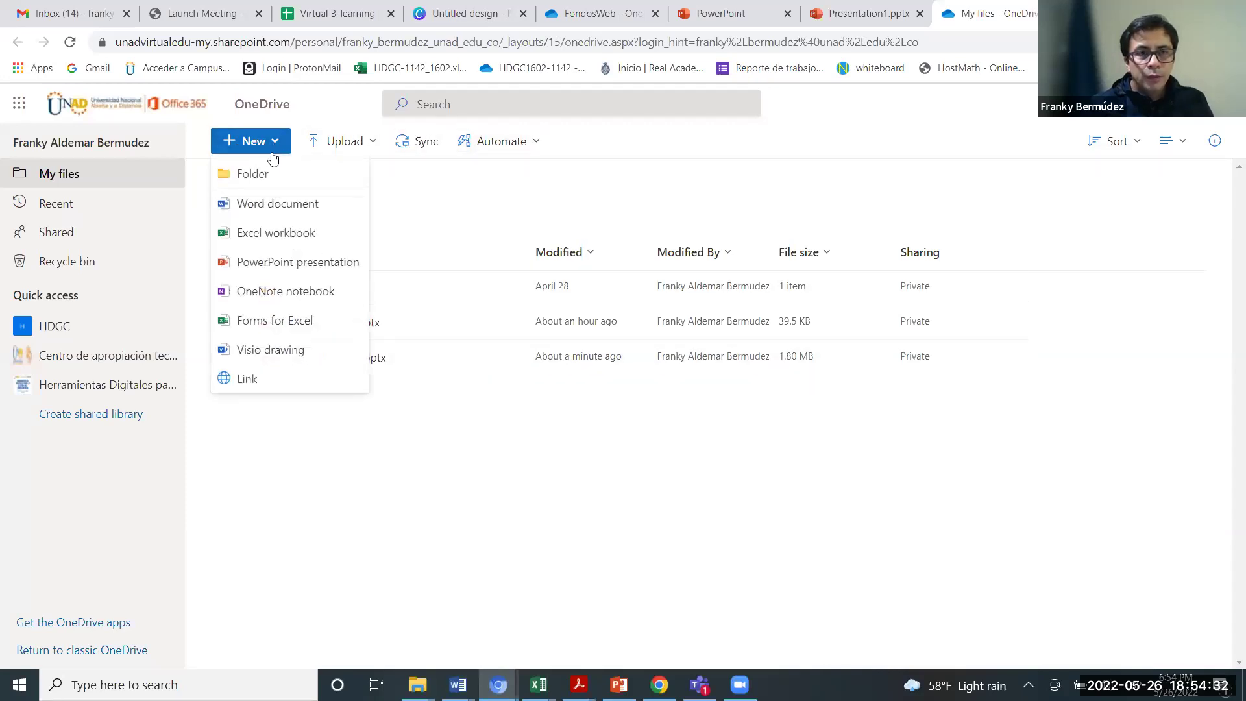
left_click(271, 176)
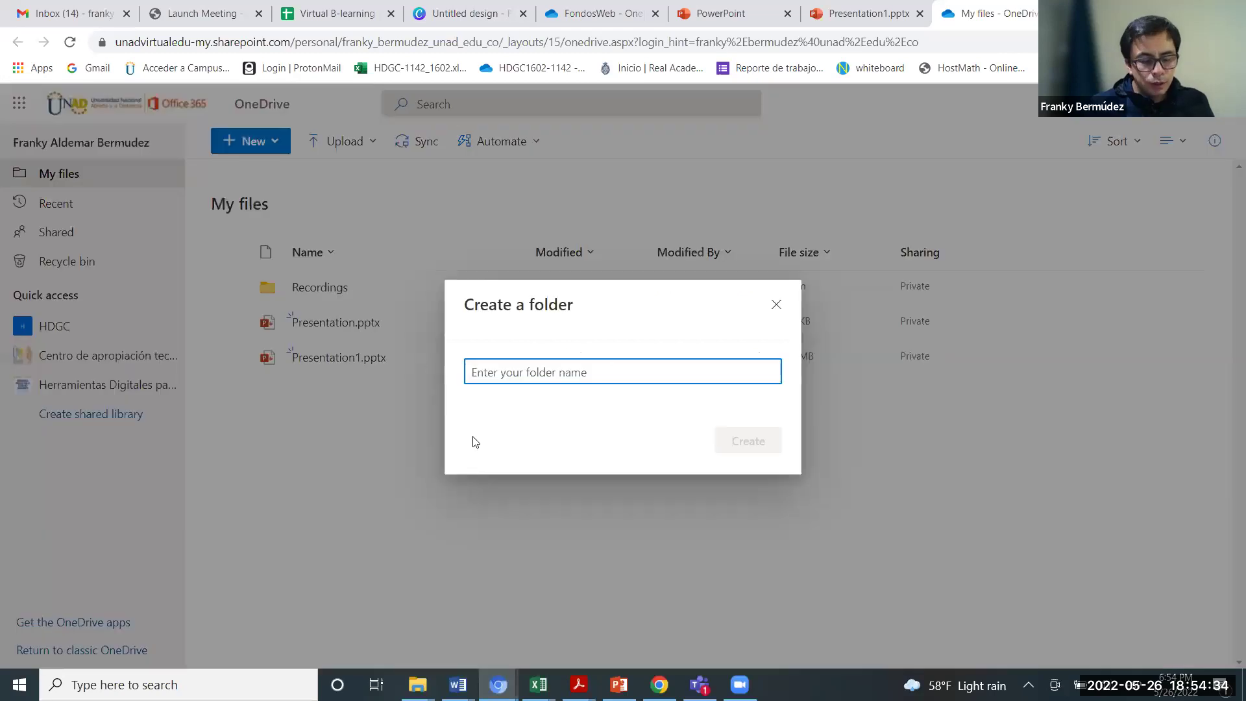
type("HDGC")
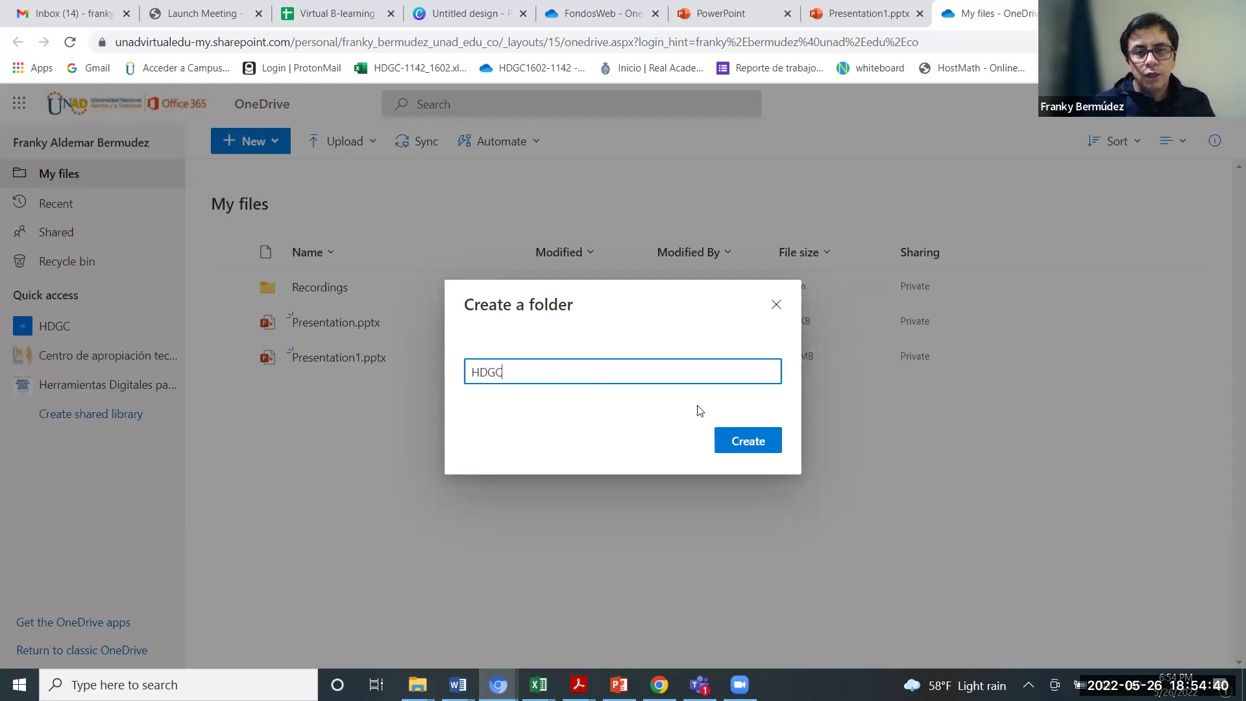
left_click(745, 442)
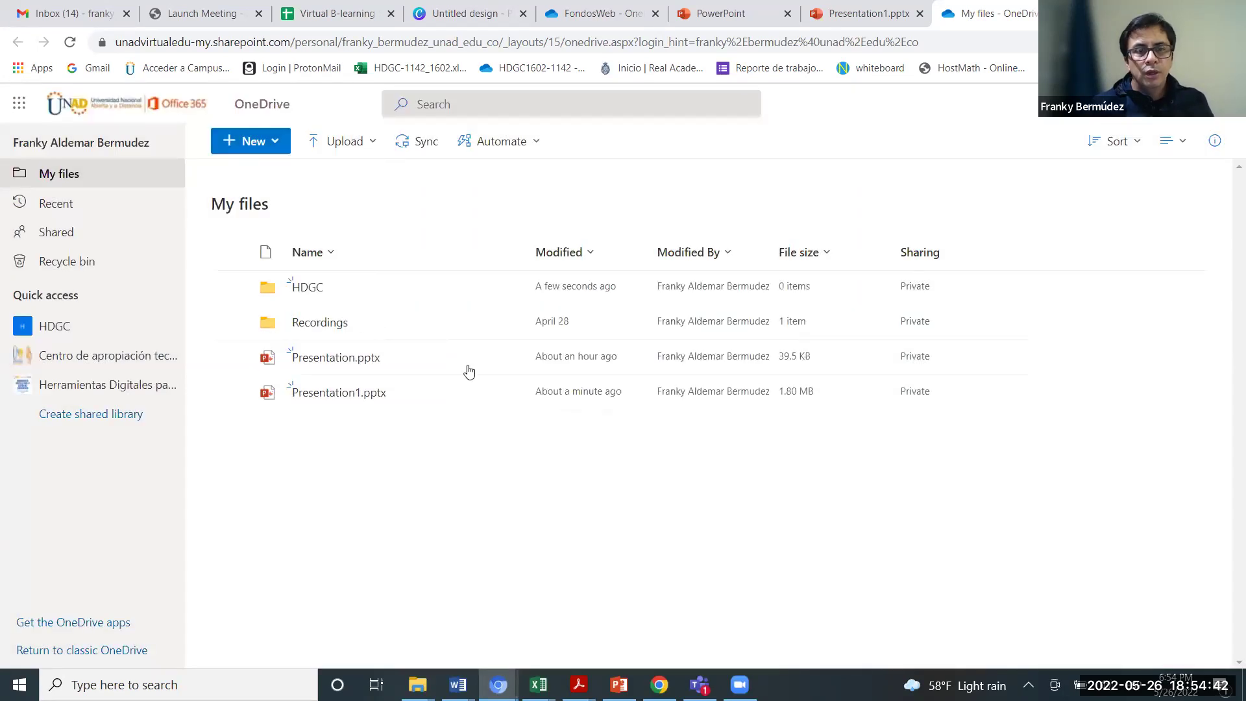
left_click(316, 294)
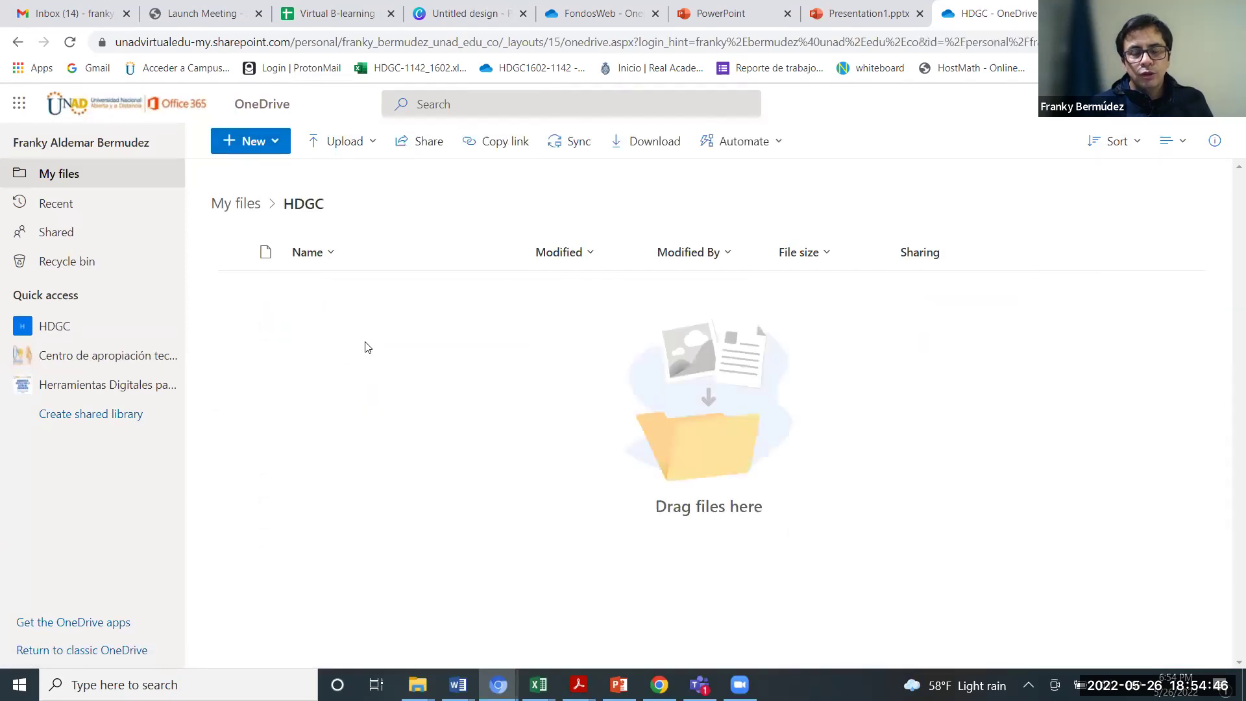
Step: Create a Tarea 2 folder inside HDGC
right_click(365, 343)
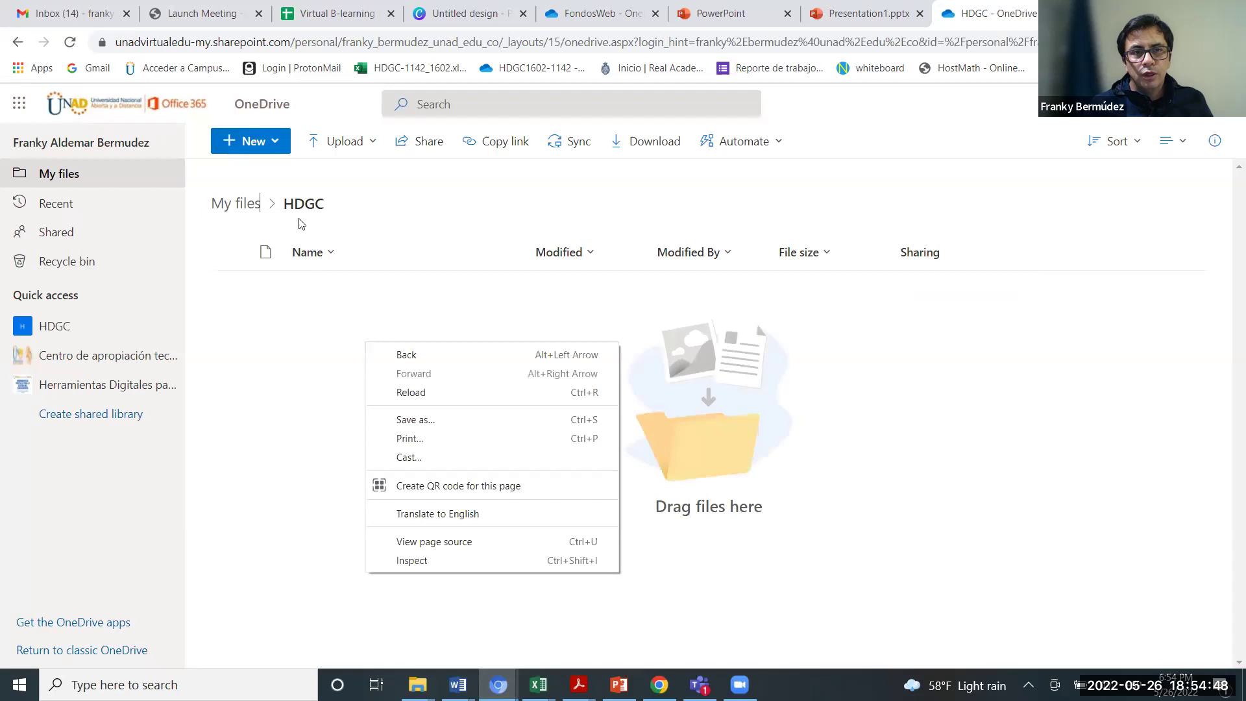
left_click(332, 334)
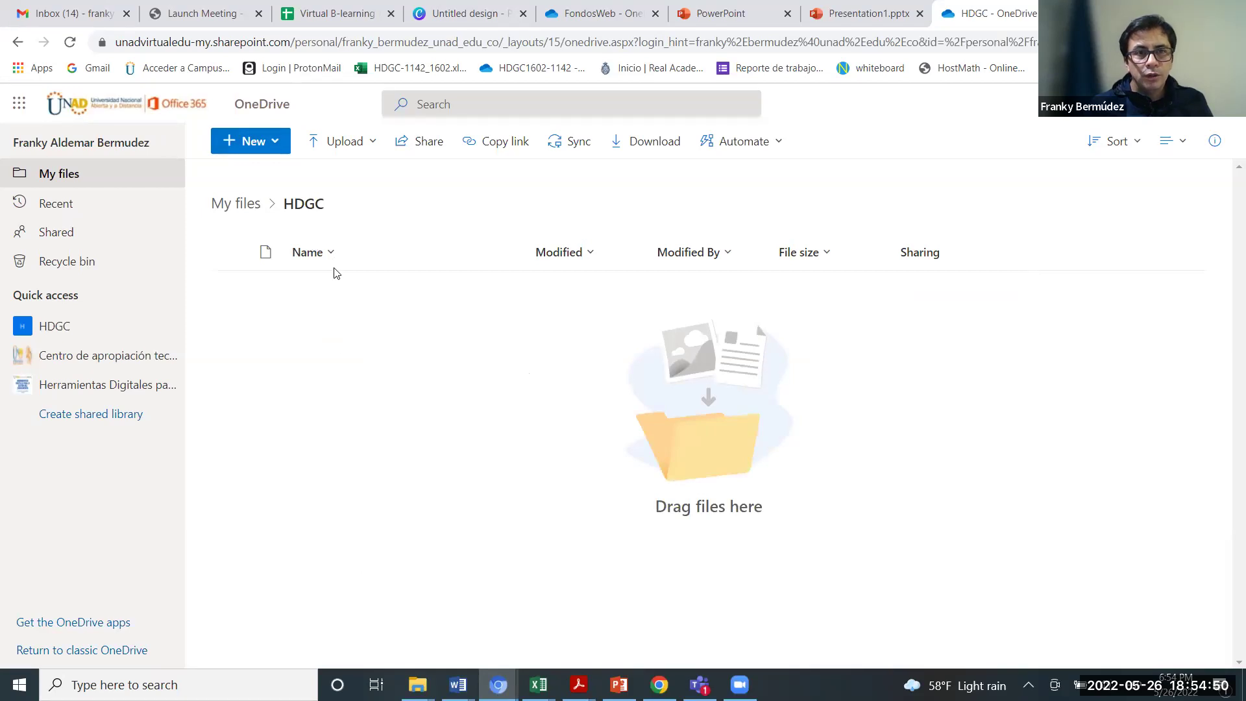
left_click(255, 141)
left_click(264, 175)
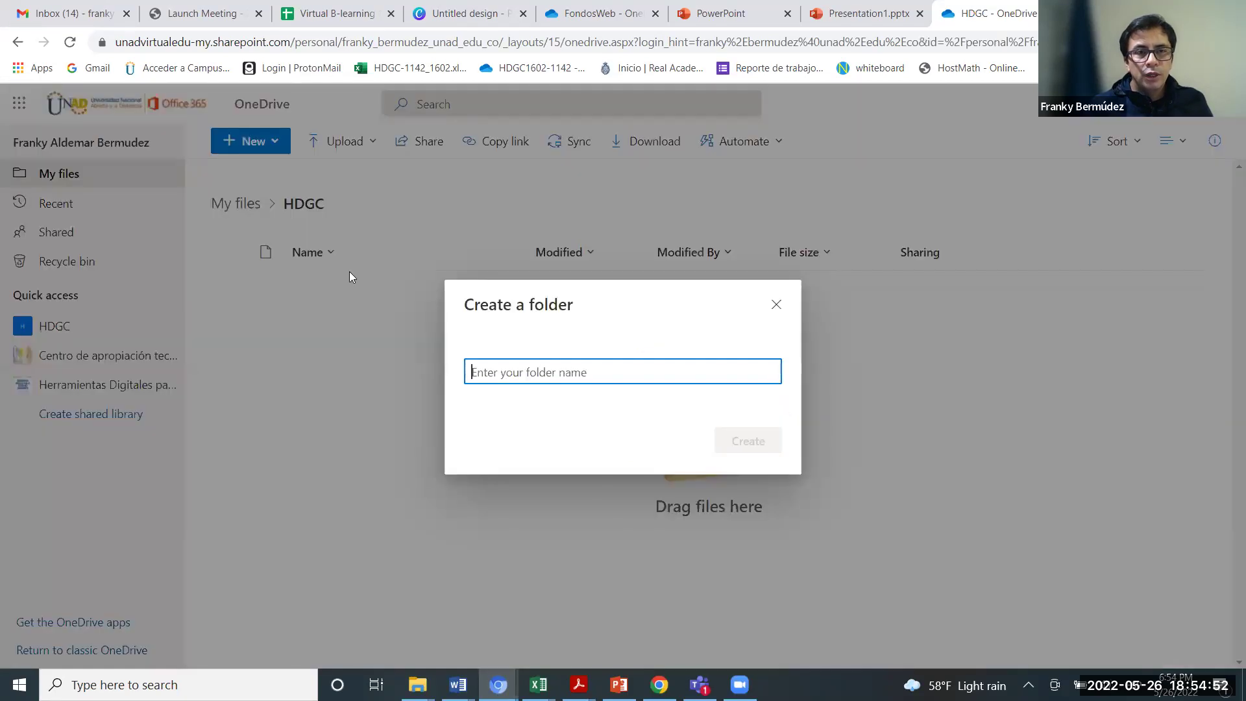
type("Tarea 2")
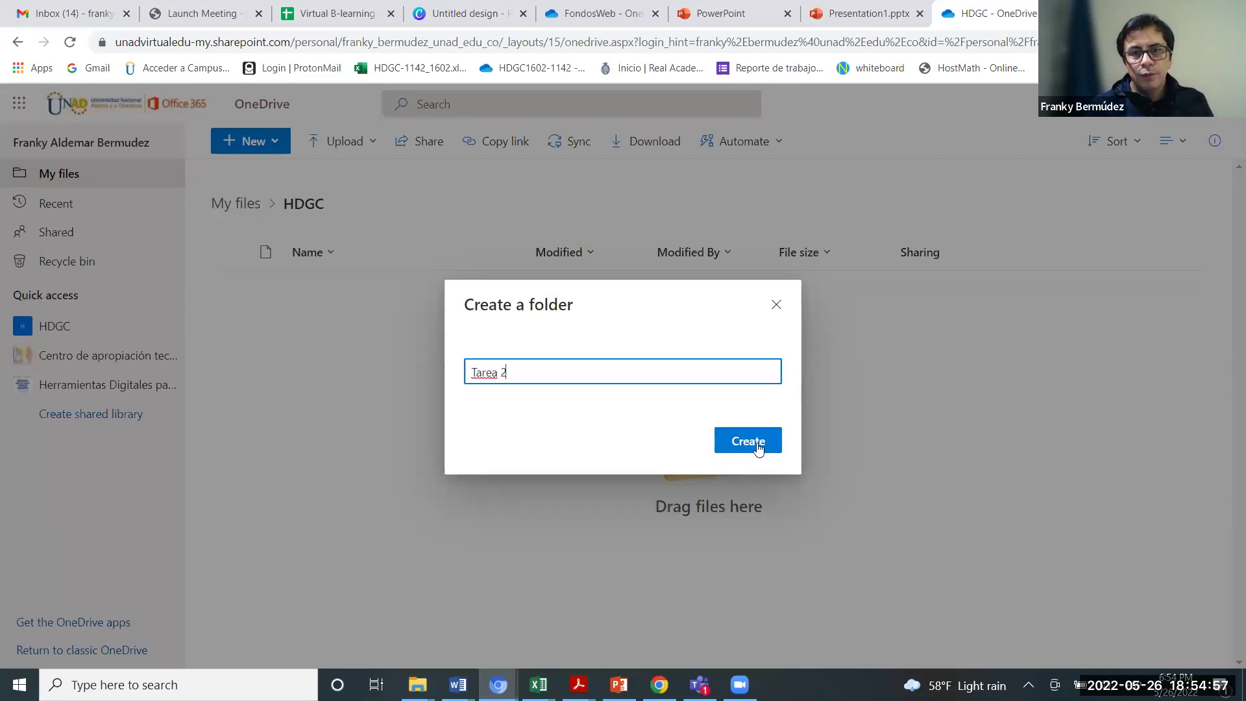
left_click(757, 446)
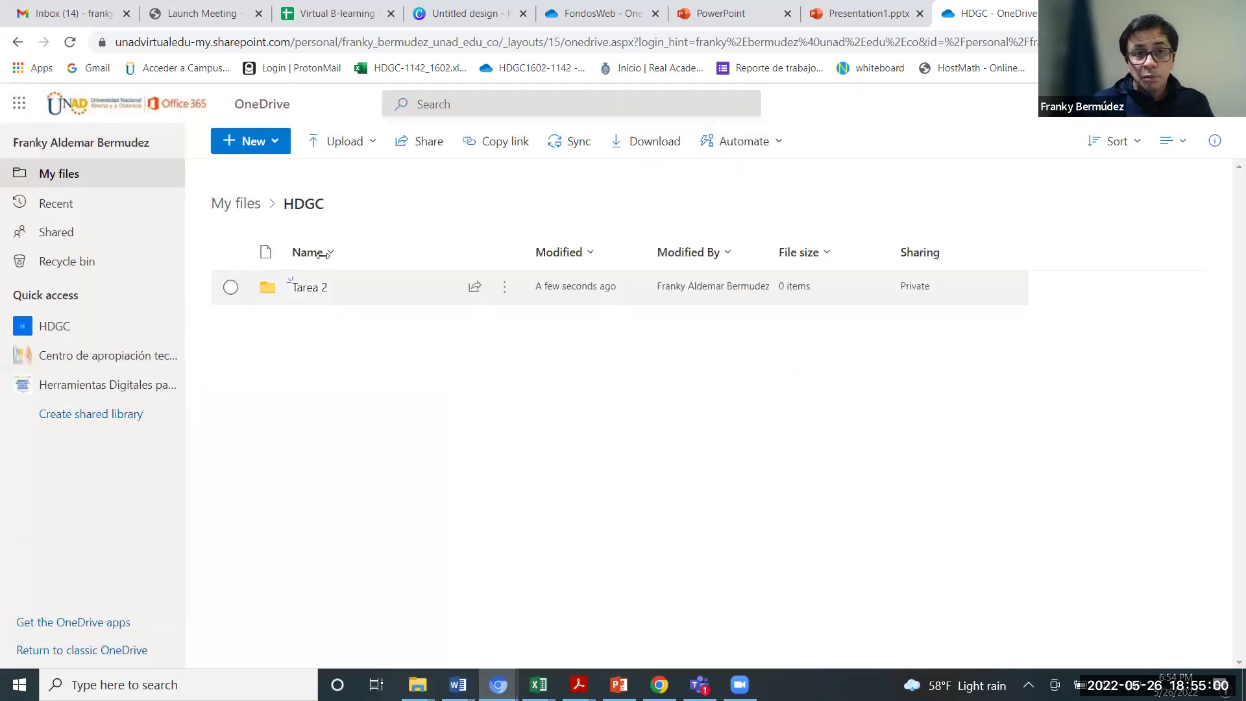
Step: Add two more folders, Tarea 3 and Tarea 4, inside HDGC
left_click(271, 154)
left_click(261, 173)
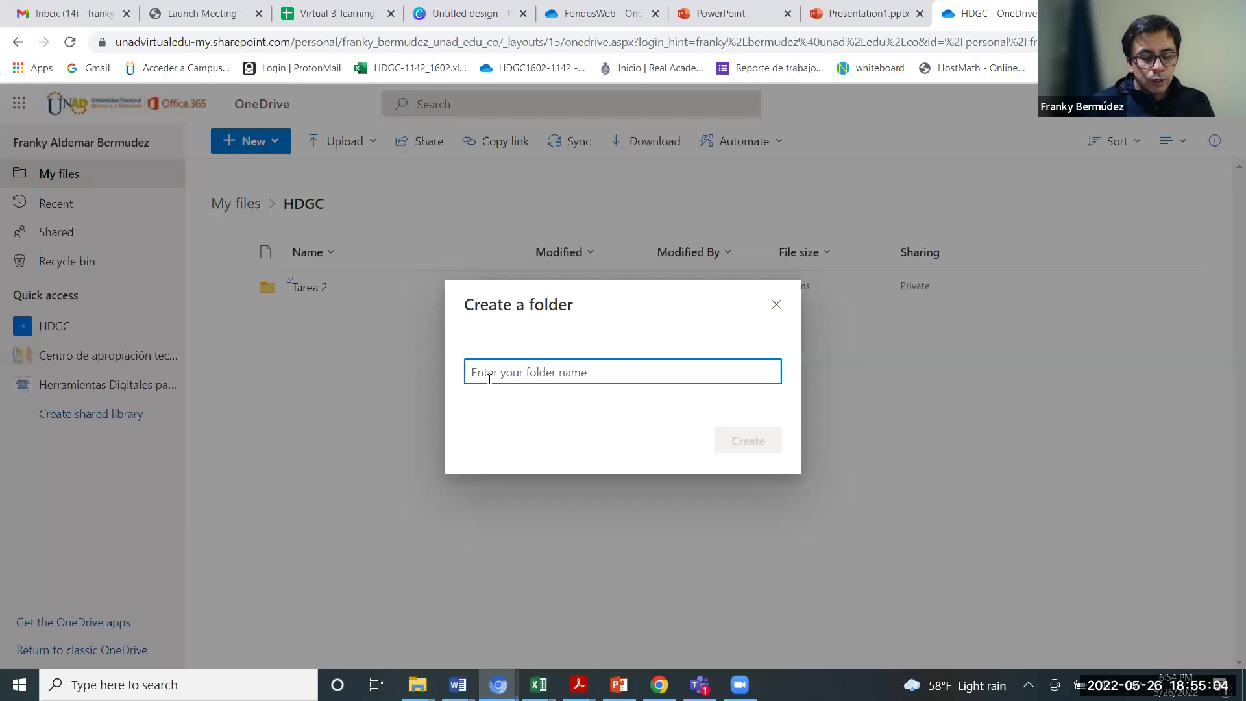
type("Tarea 3")
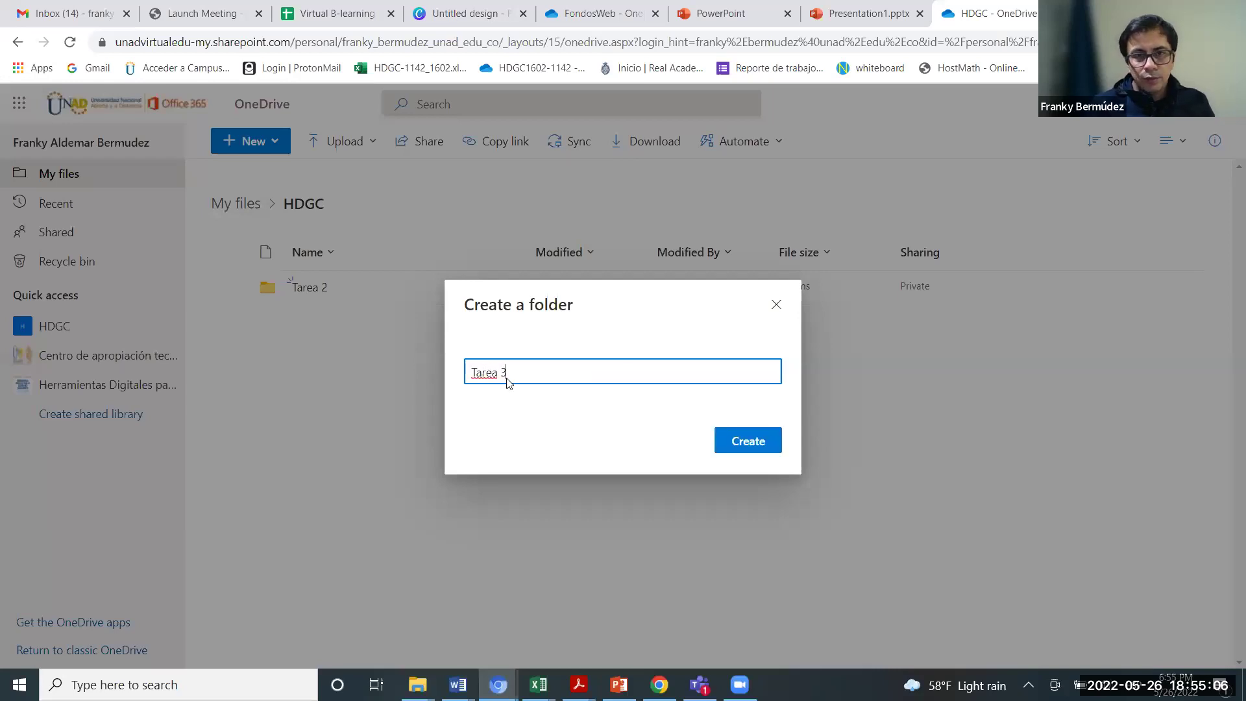
left_click(751, 449)
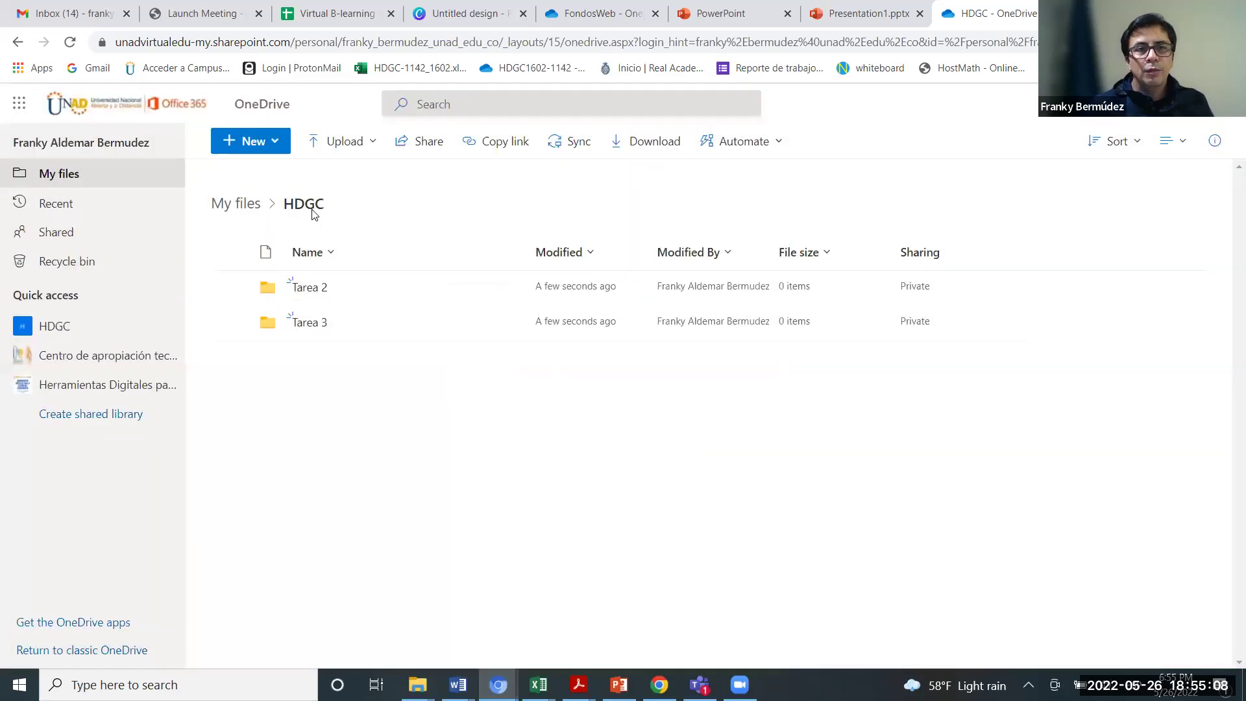
left_click(244, 151)
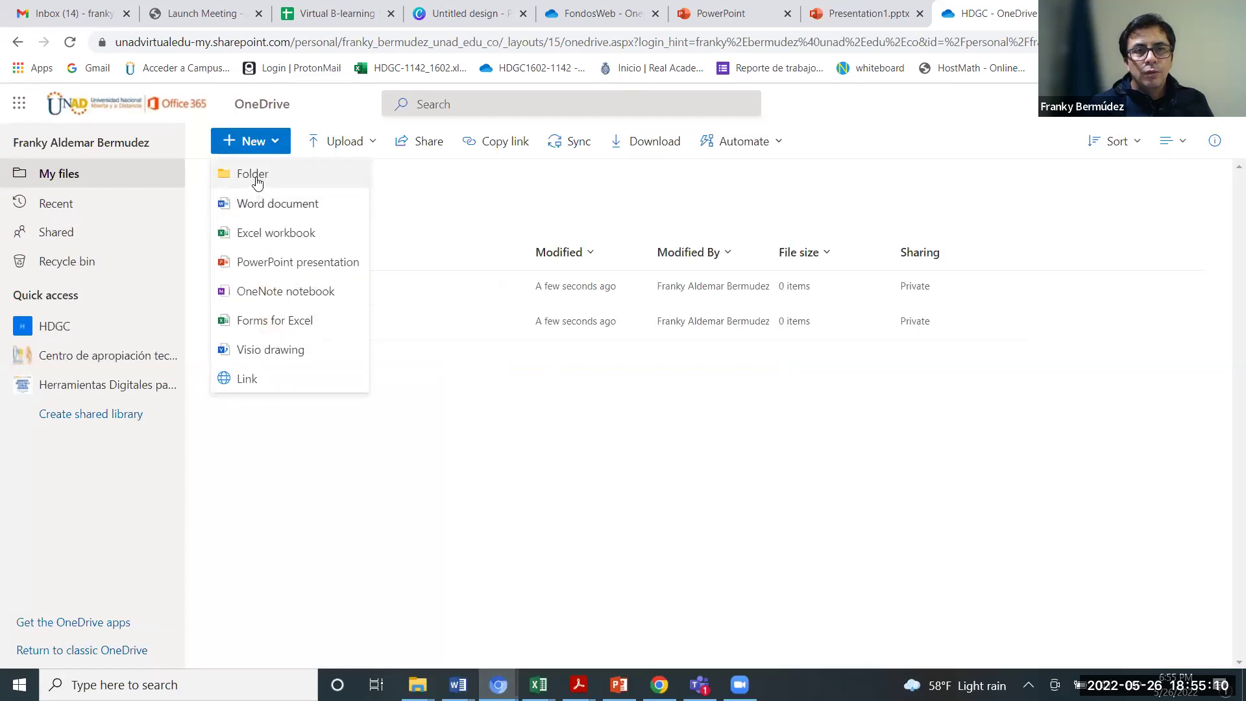
left_click(254, 175)
type("Tarea 4")
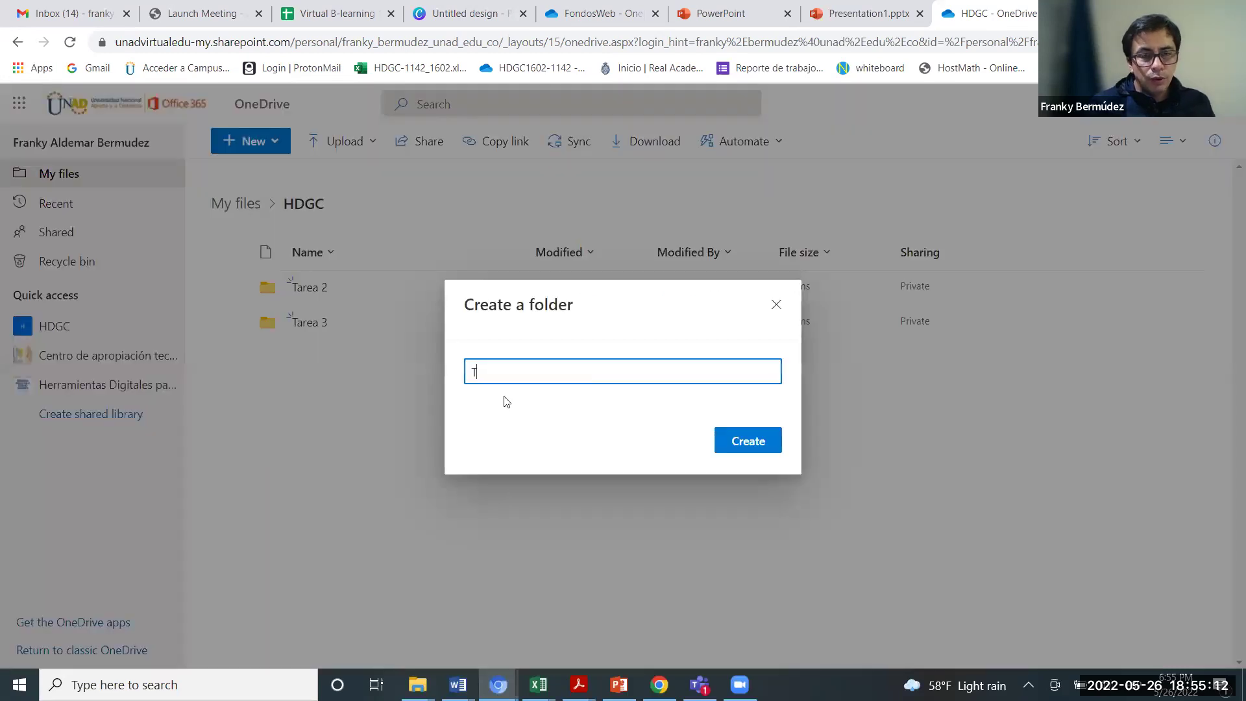
left_click(747, 448)
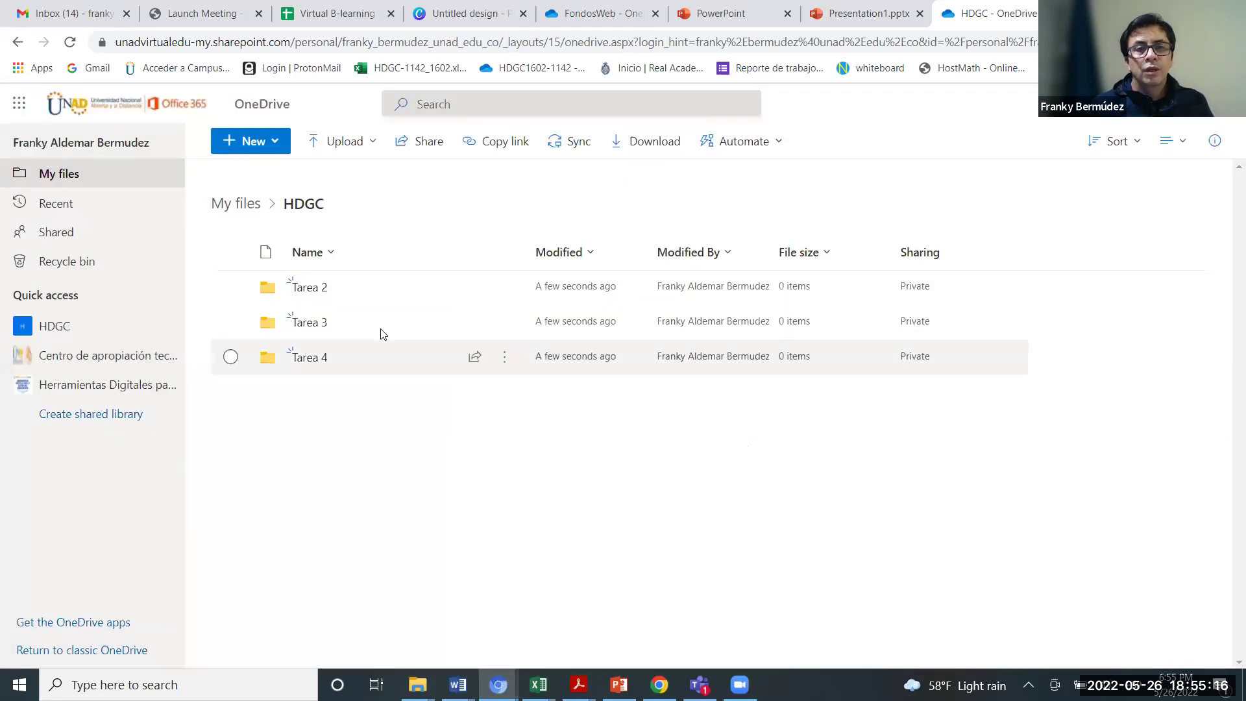
Step: Open the Tarea 3 folder and launch Word online from the app launcher
left_click(321, 323)
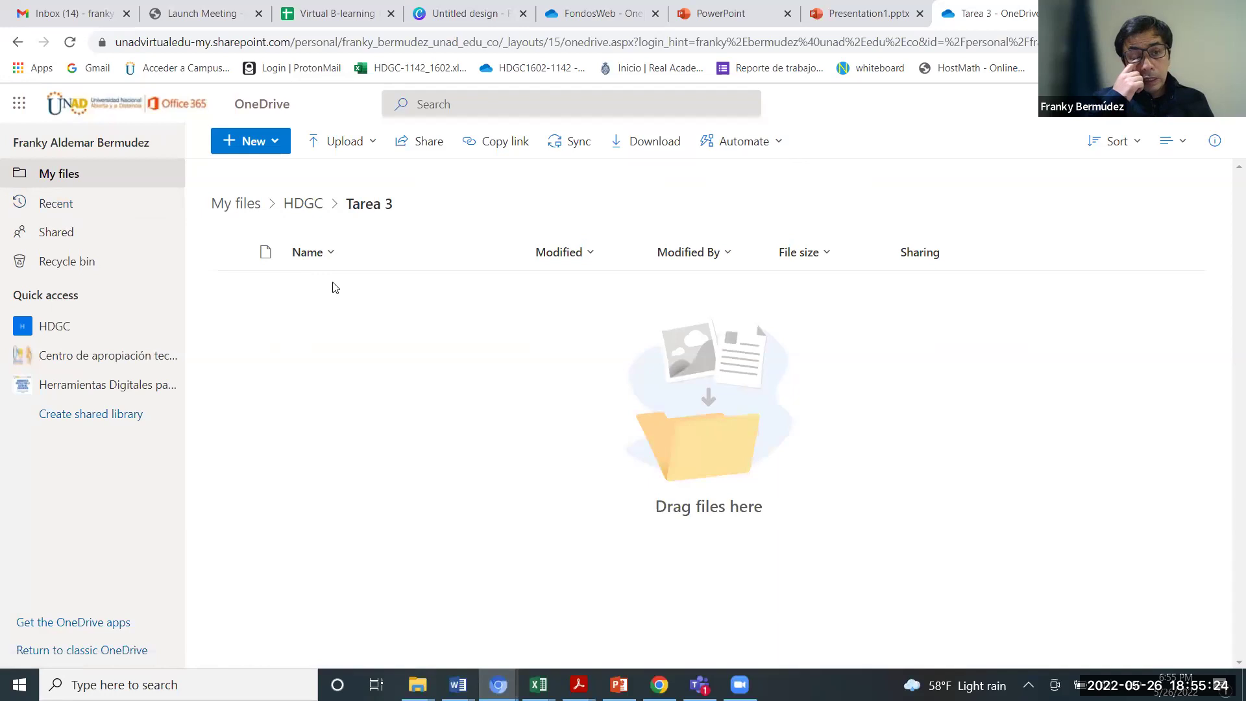
left_click(20, 103)
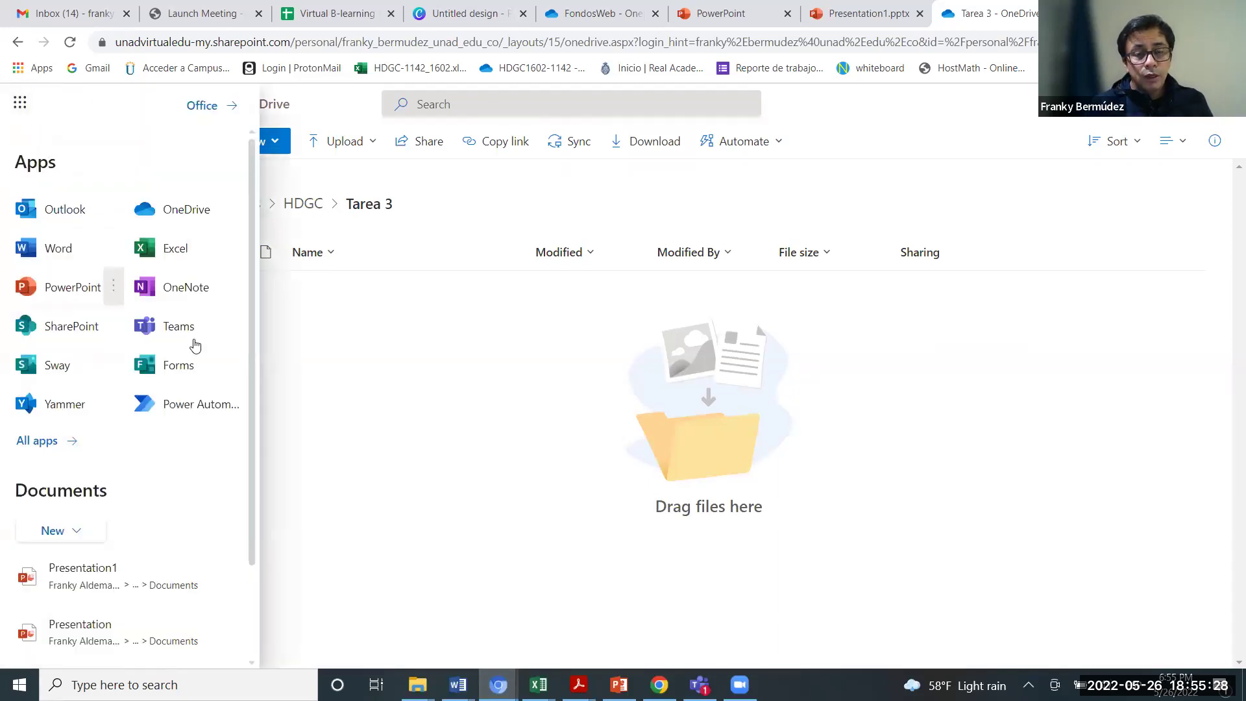
left_click(373, 354)
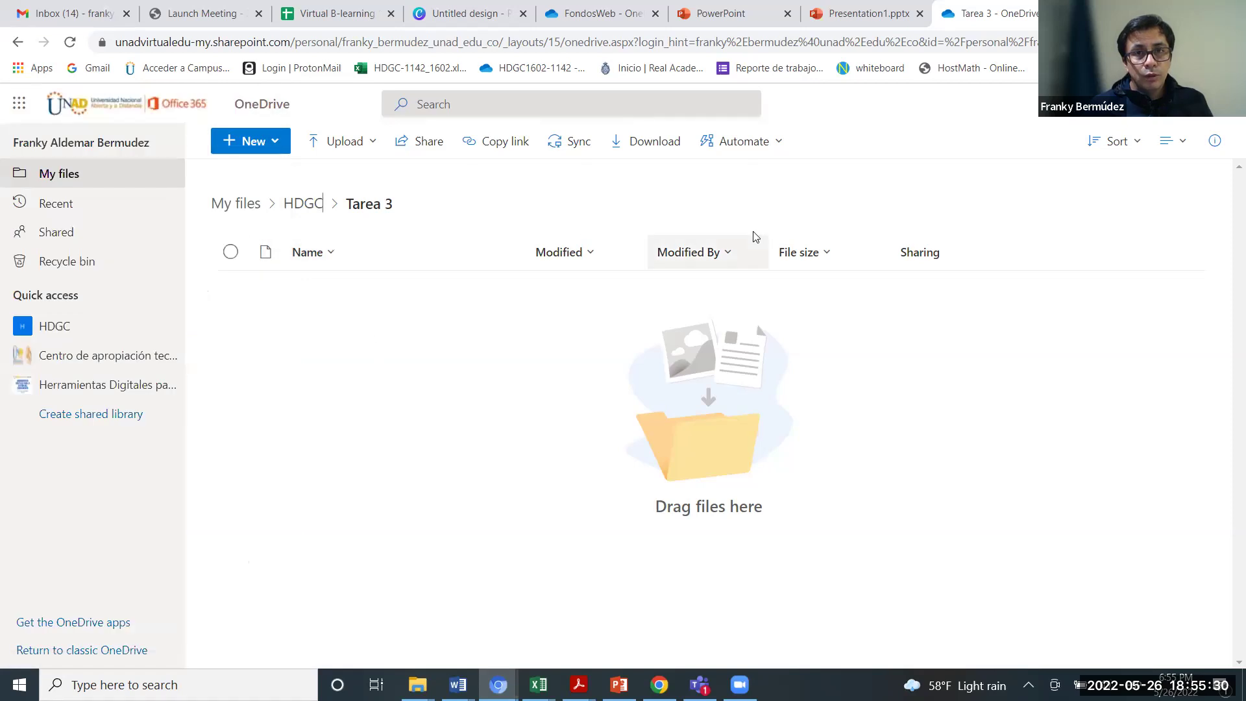
left_click(24, 108)
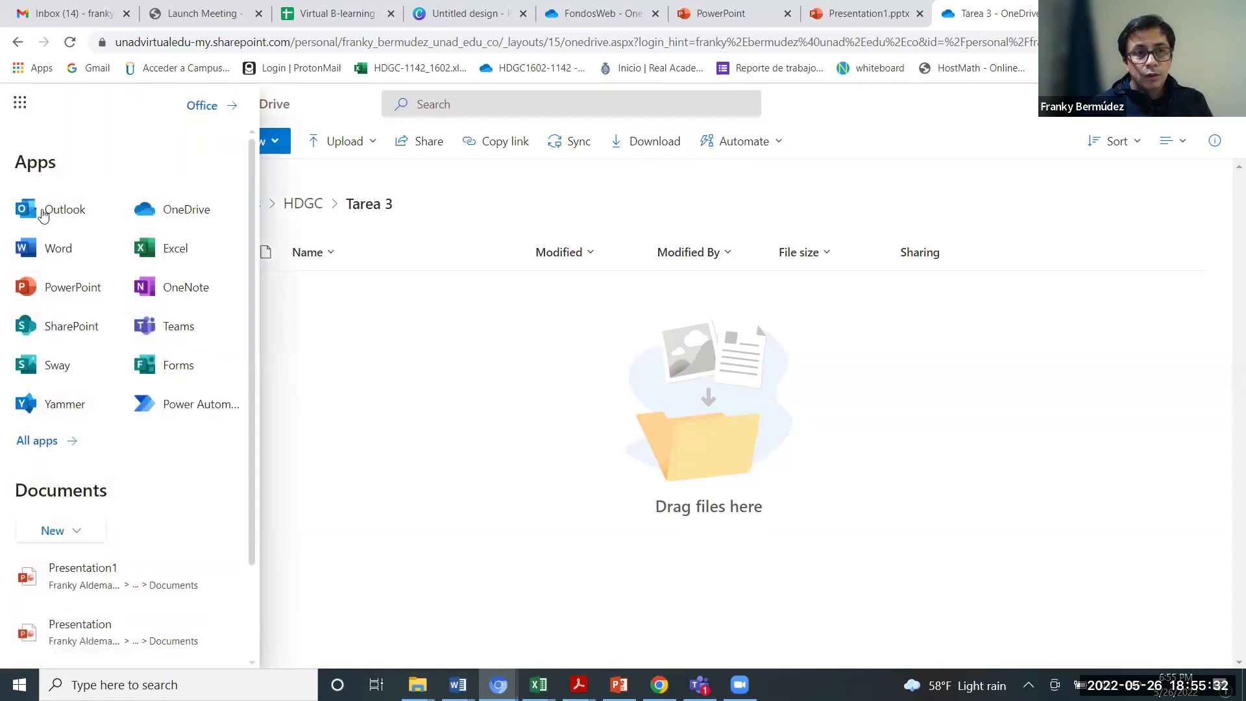
left_click(56, 260)
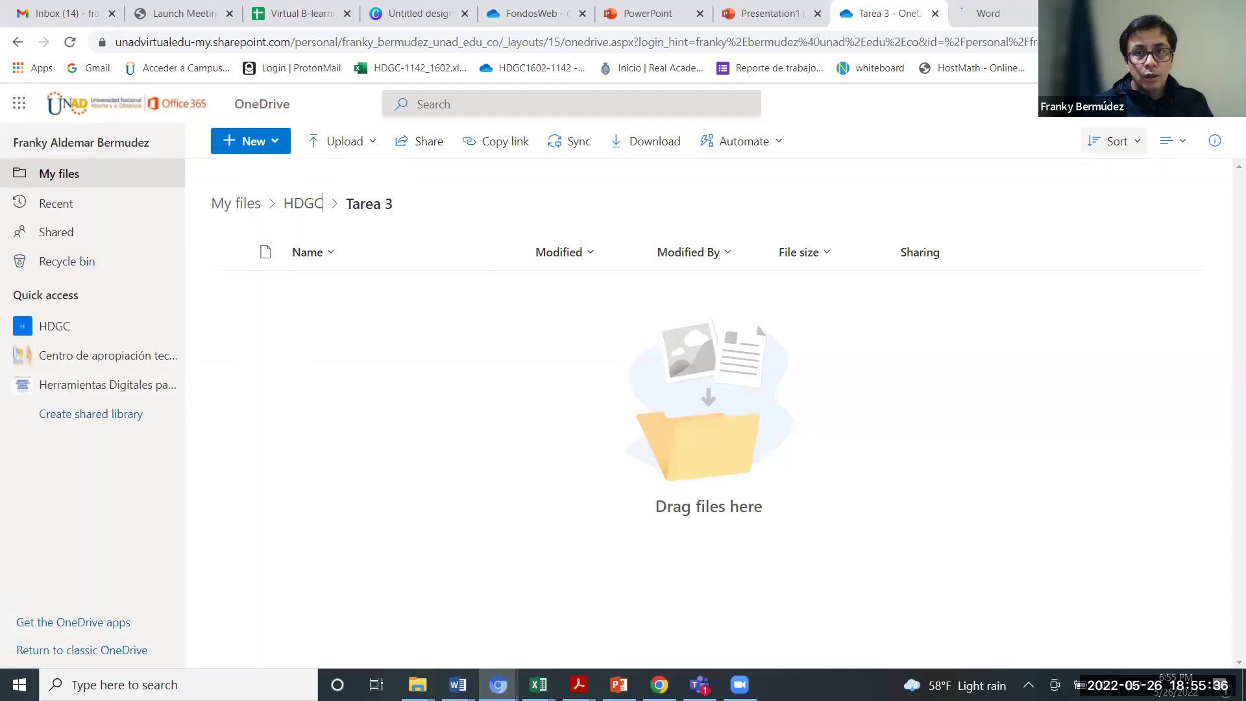
Step: Restore and re-maximize the browser window, then return to the Presentation1 deck
left_click_drag(1138, 13, 1138, 115)
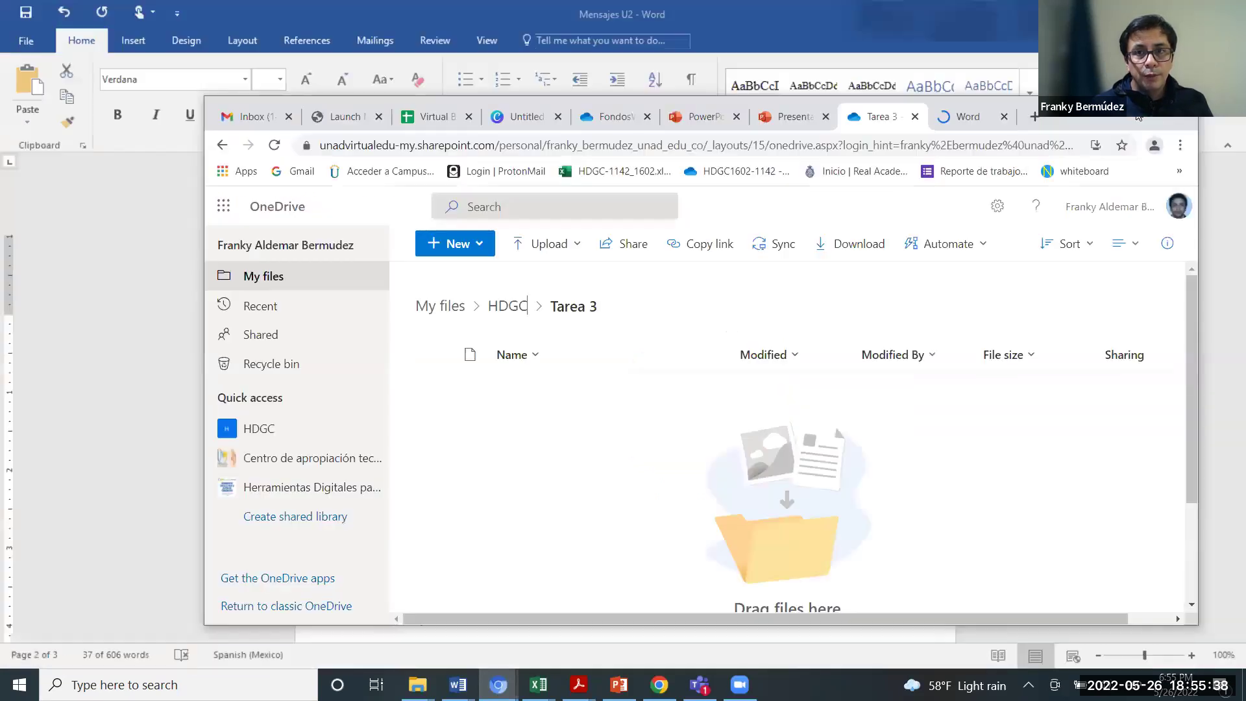
double_click(1140, 116)
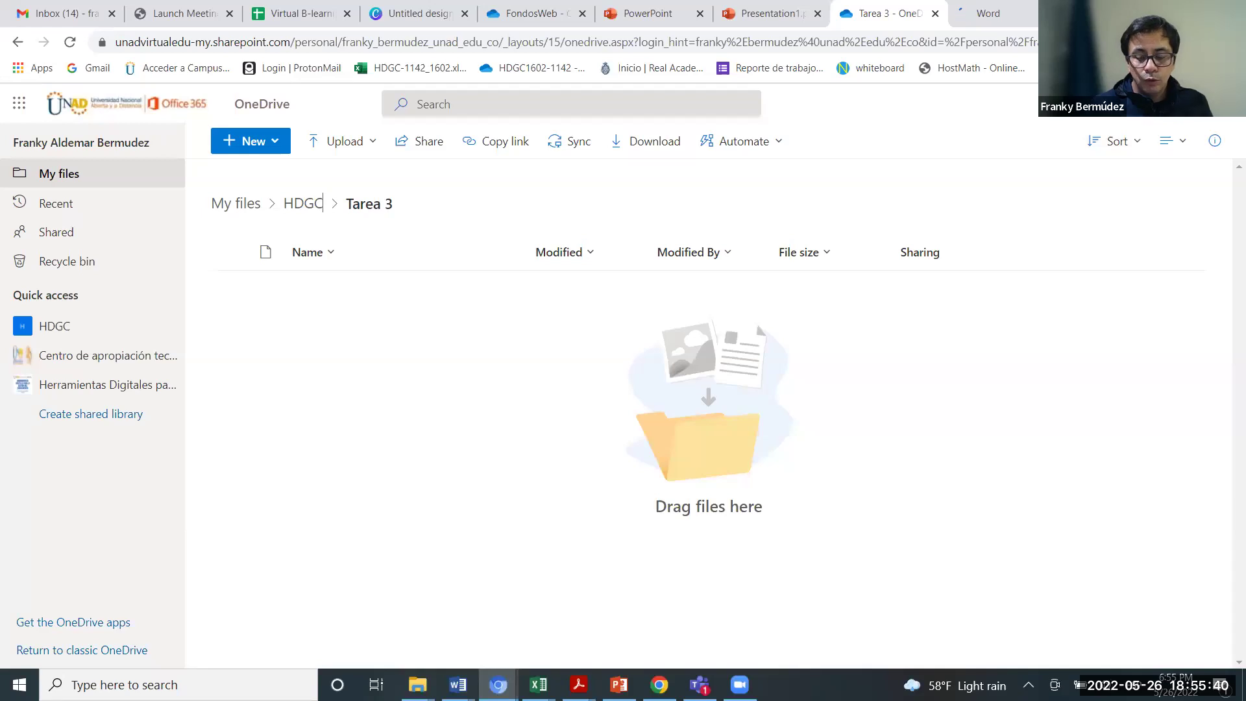
key("ctrl+shift+Tab")
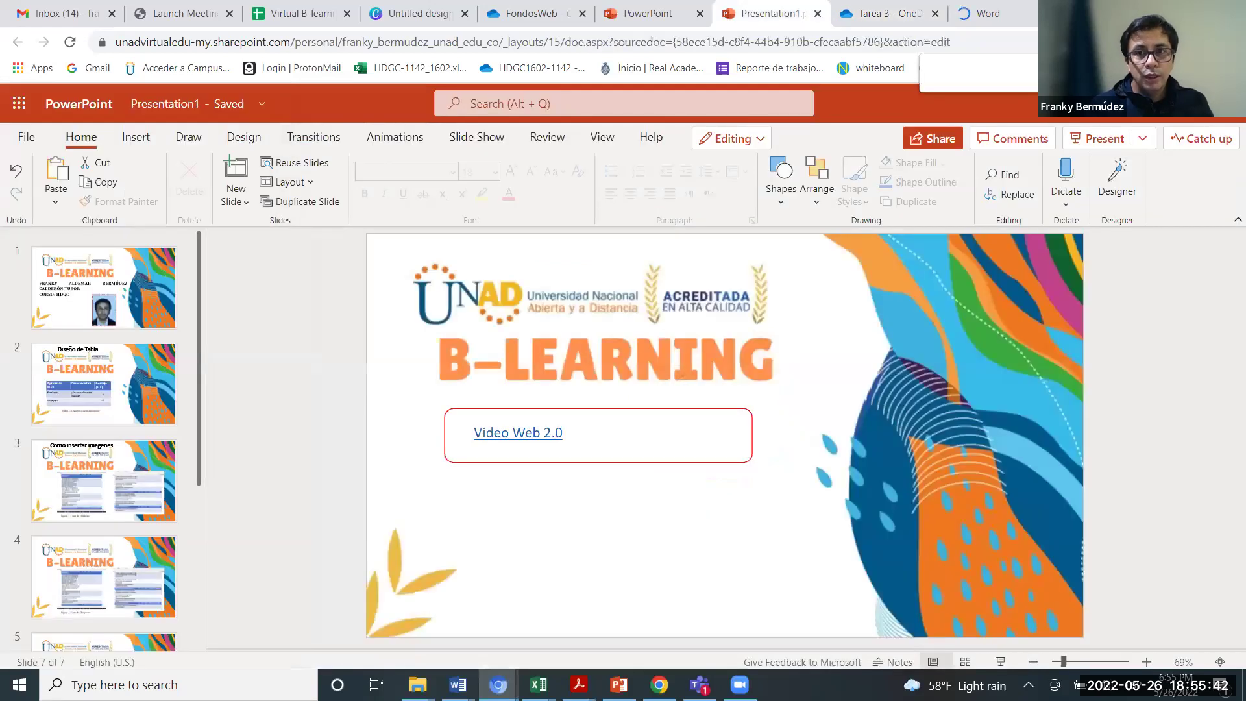
Step: Open File > Share for the Presentation1 deck
left_click(19, 139)
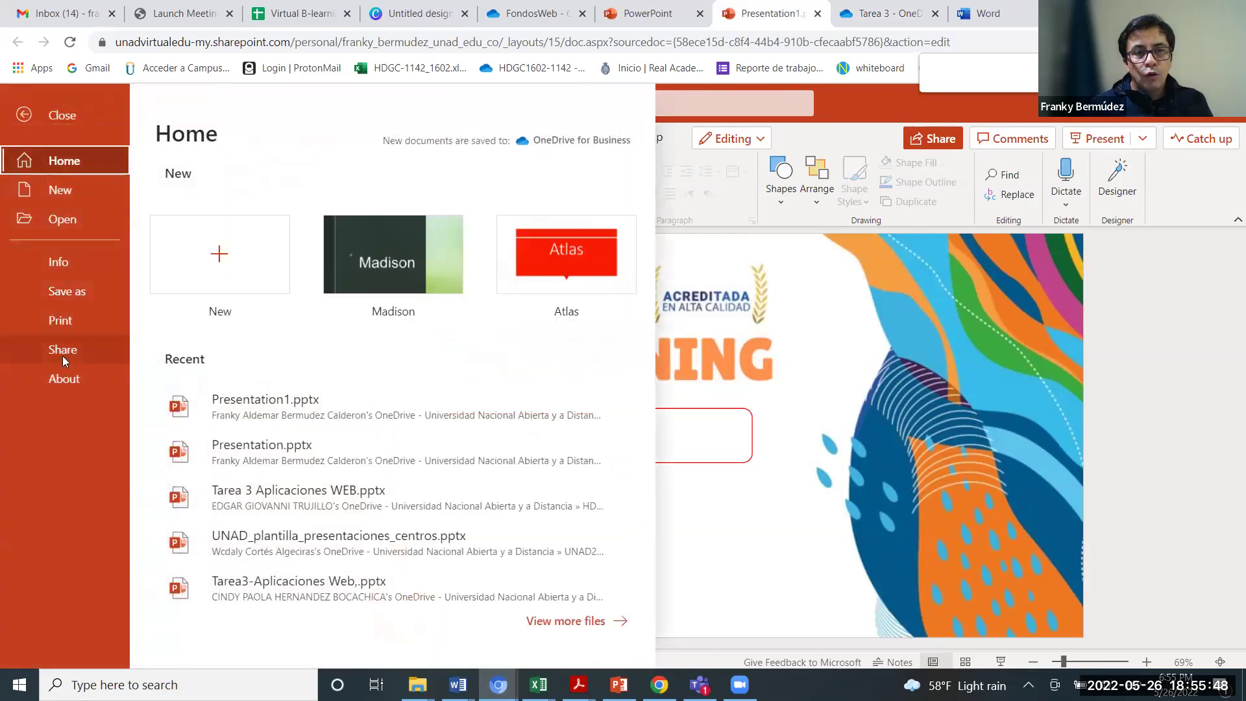
left_click(62, 356)
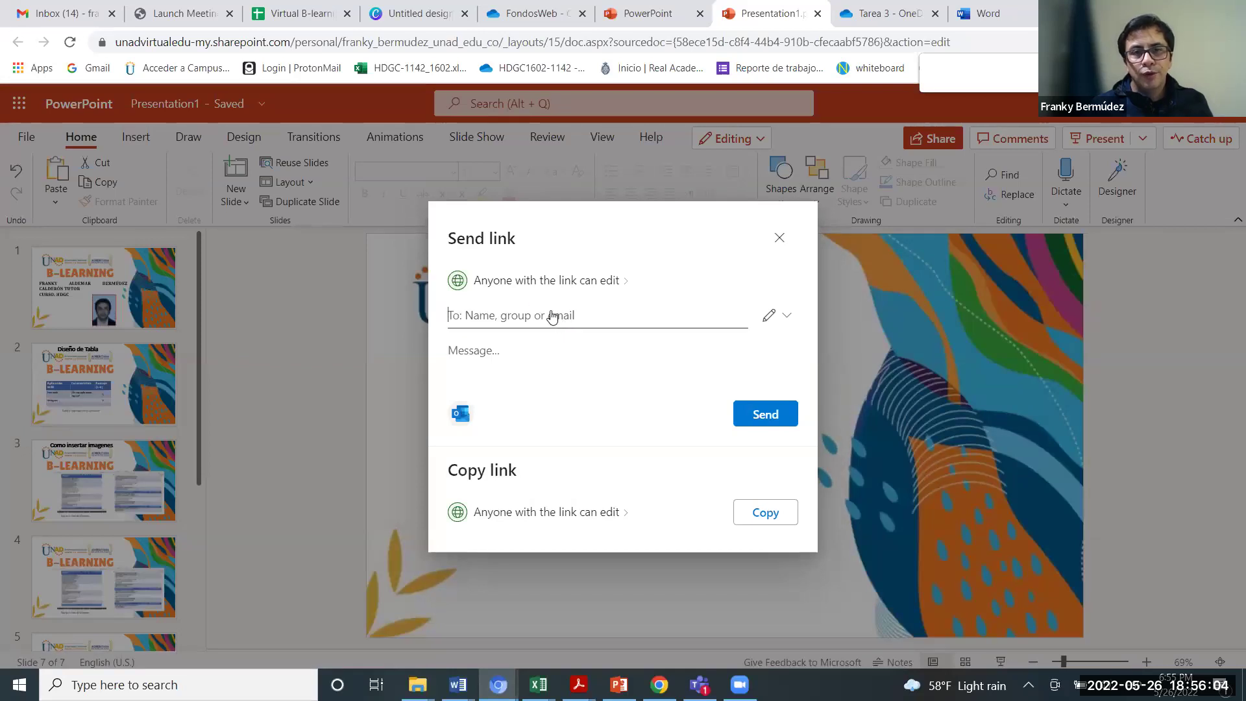
Step: Add a suggested recipient and copy an anyone-can-edit link to Presentation1
type("dioma")
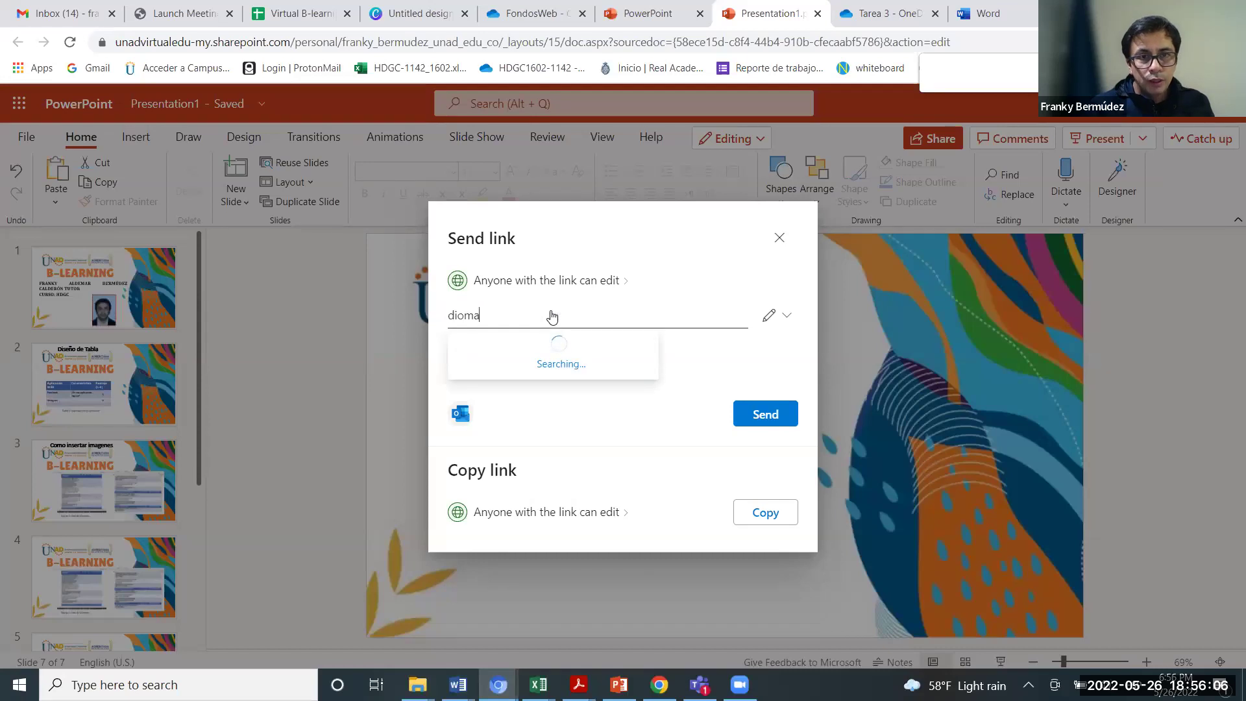
type("r p")
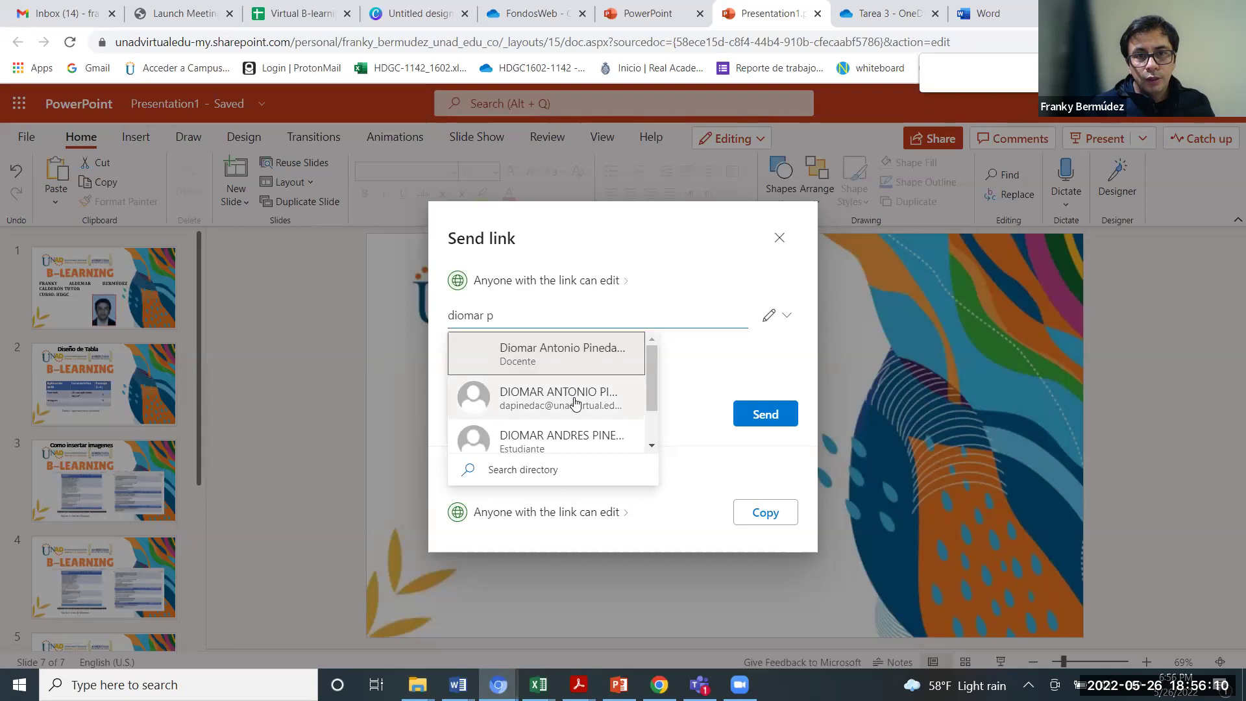
left_click(575, 402)
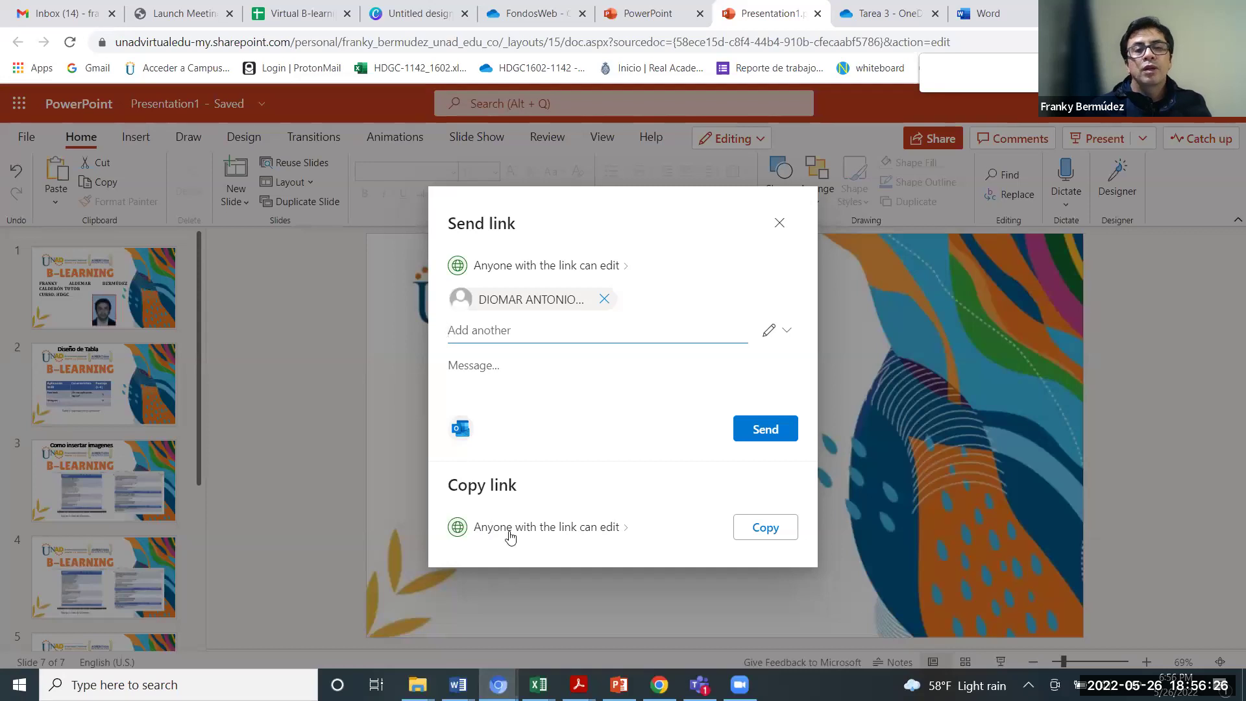
left_click(751, 536)
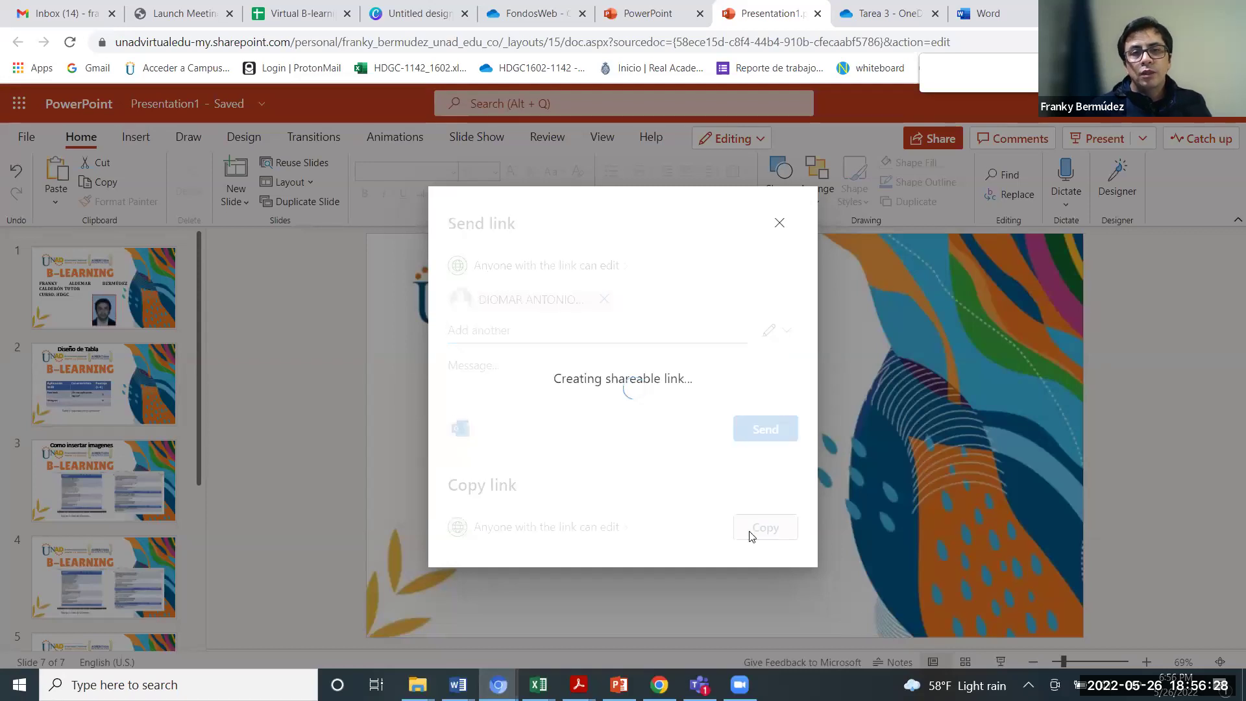
left_click(748, 424)
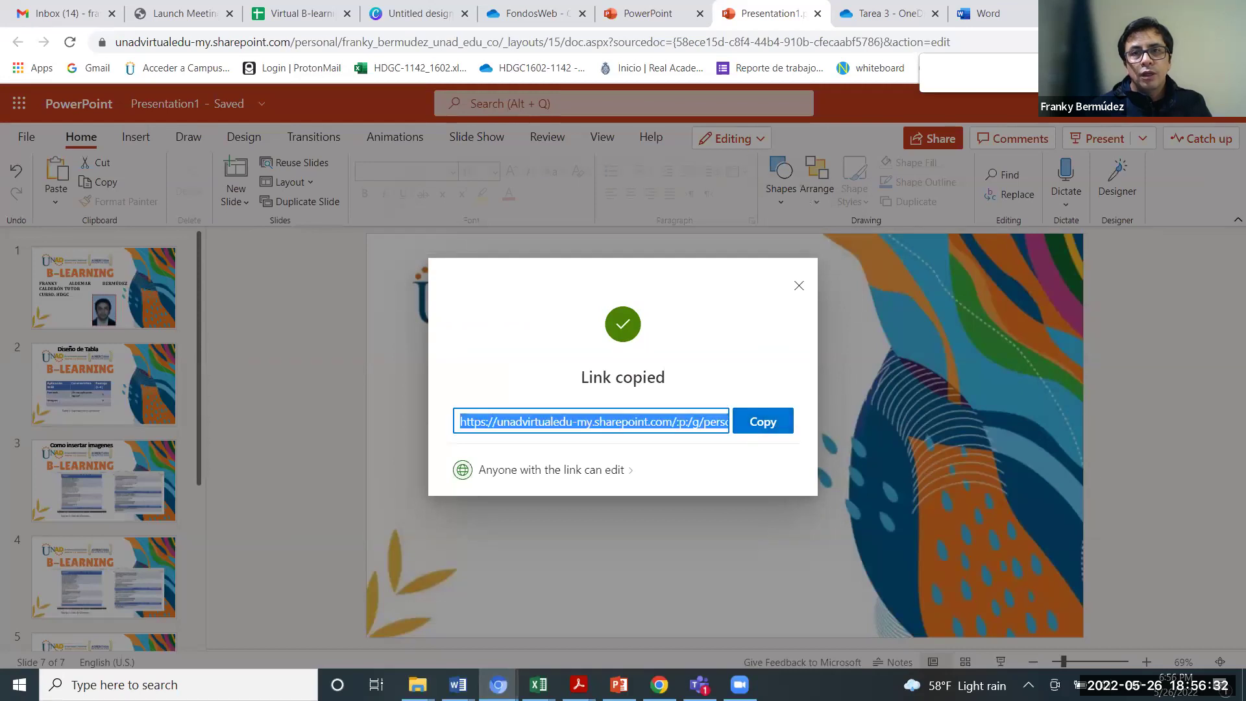
left_click(799, 286)
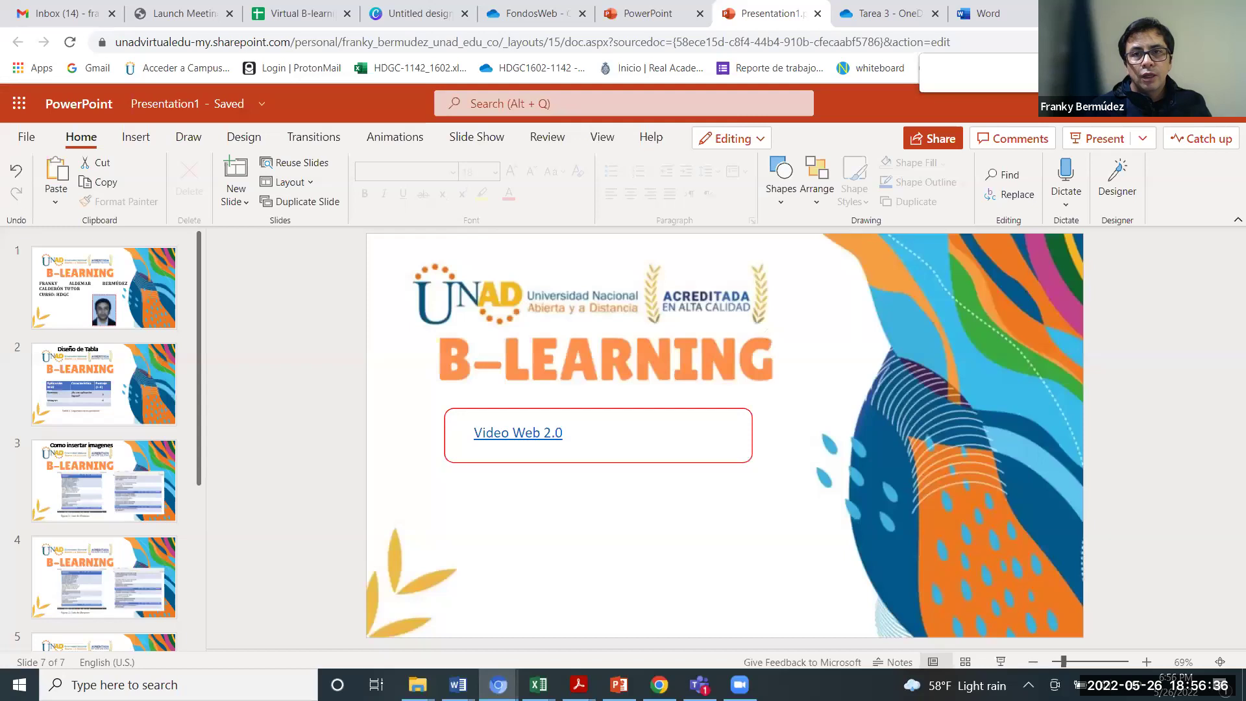
Step: Switch to Campus Virtual, download Anexo 2 - Formato portada.docx and open it in Word
left_click(1210, 13)
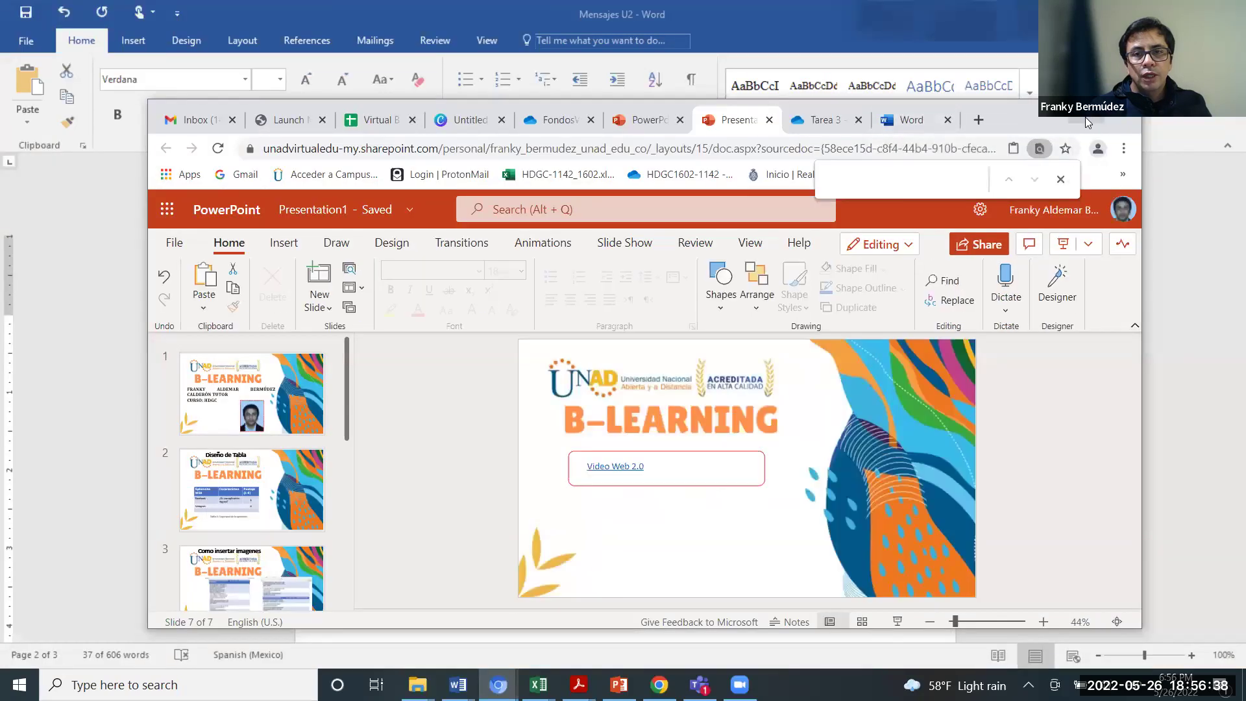
left_click(1085, 120)
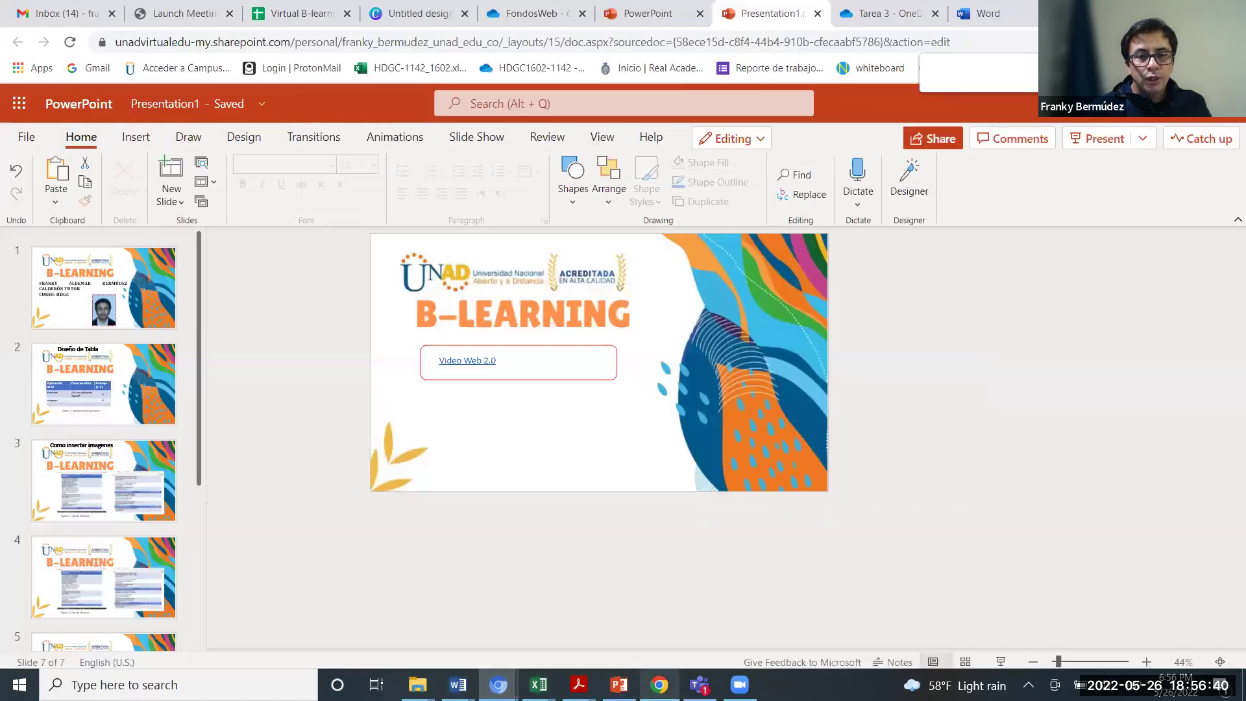
key("alt+Tab")
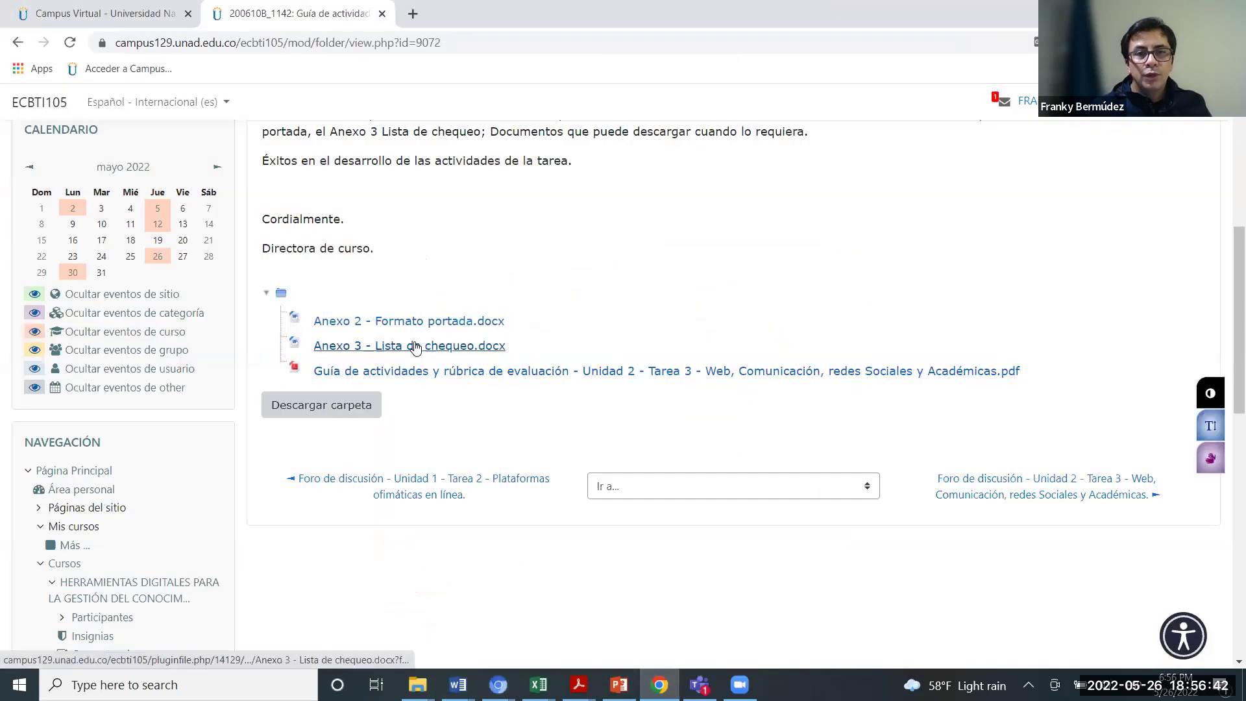
left_click(409, 323)
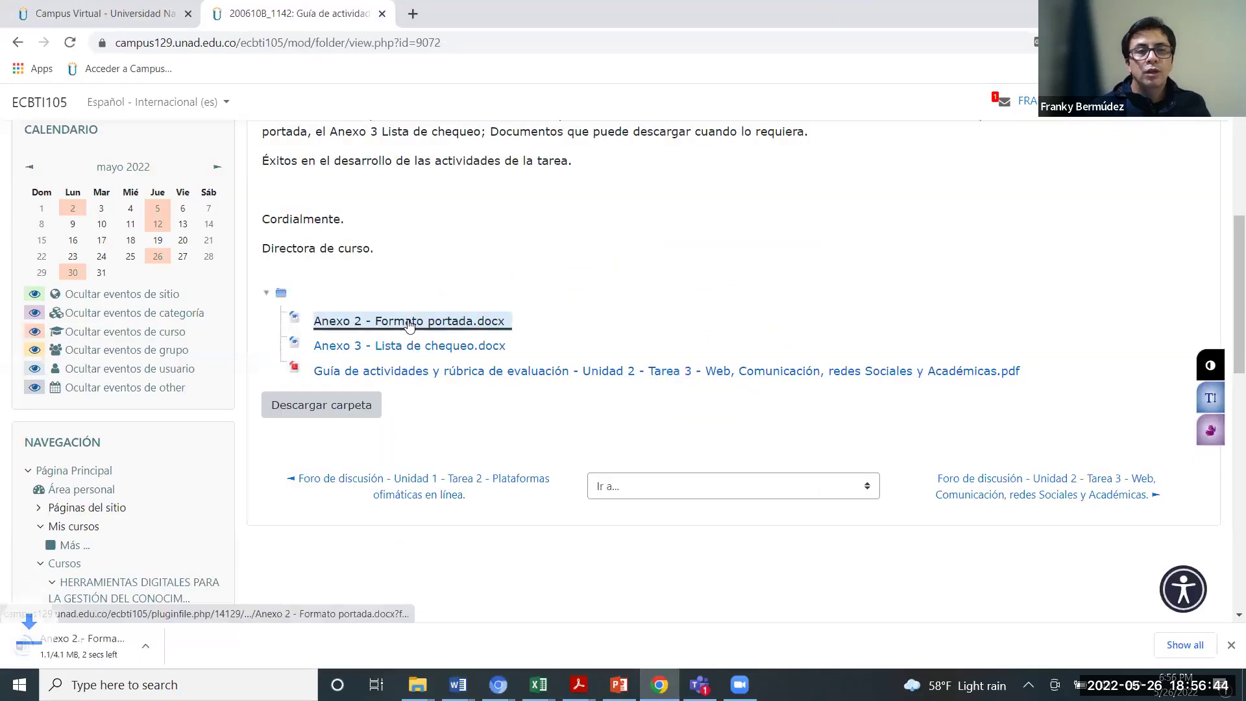
left_click(119, 657)
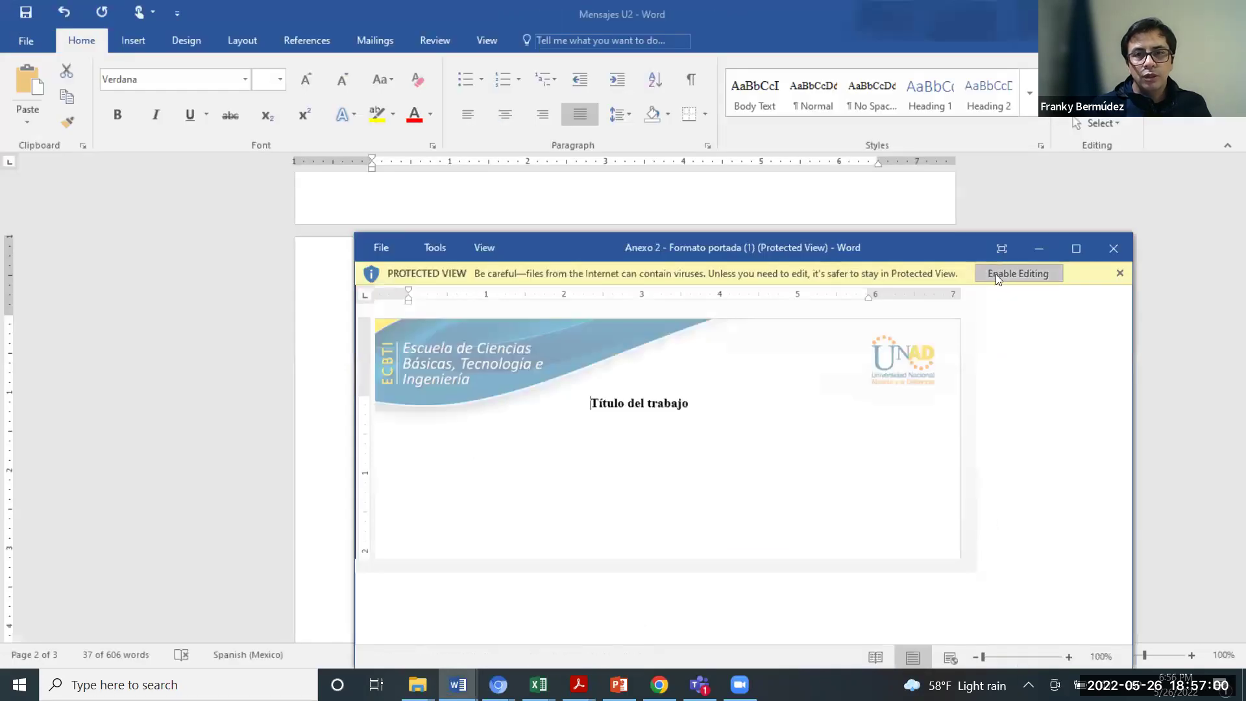
Step: Enable editing on Anexo 2, maximize it, and place the cursor after the Desarrollo line
left_click(998, 274)
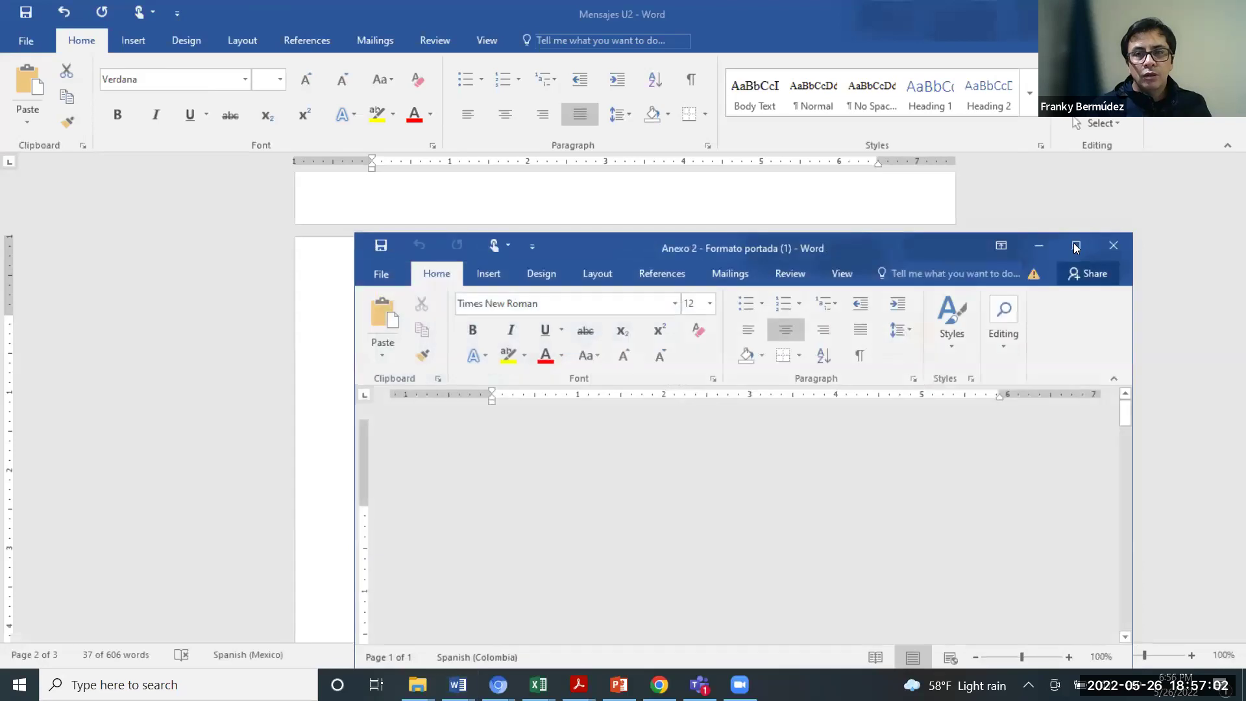
left_click(1076, 247)
scroll(744, 345, "down", 5)
scroll(743, 346, "down", 15)
scroll(720, 356, "down", 10)
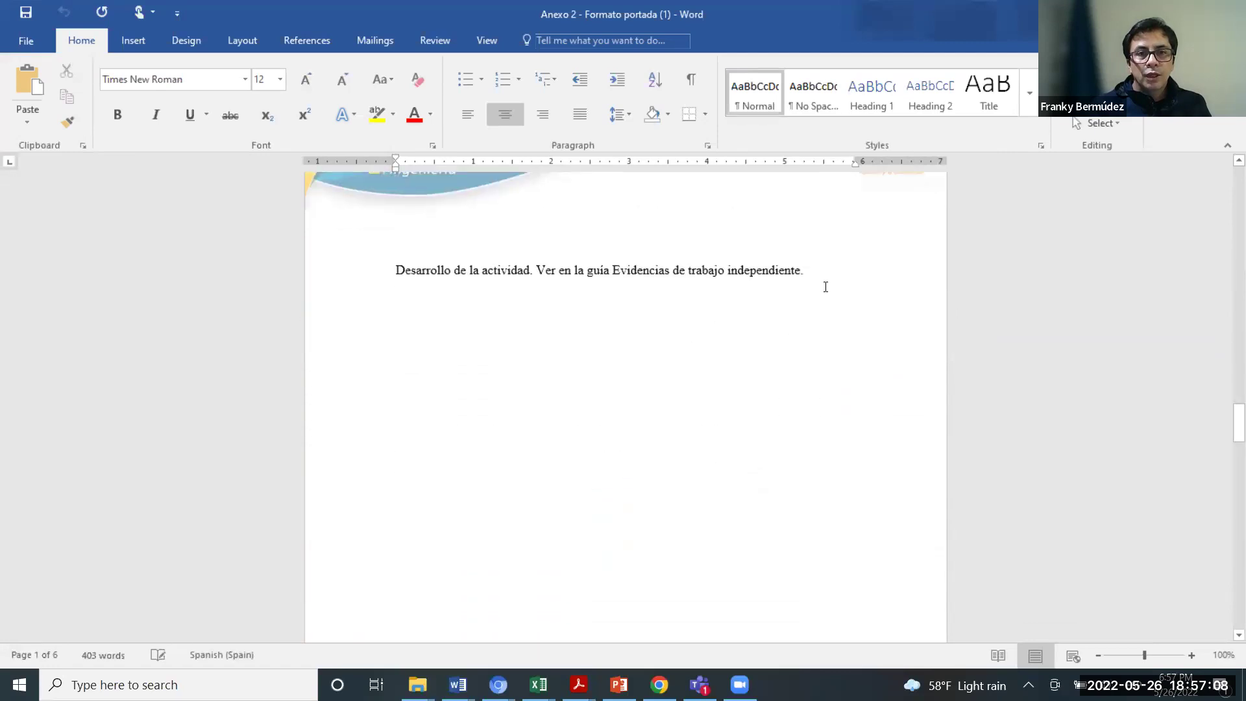
left_click(831, 277)
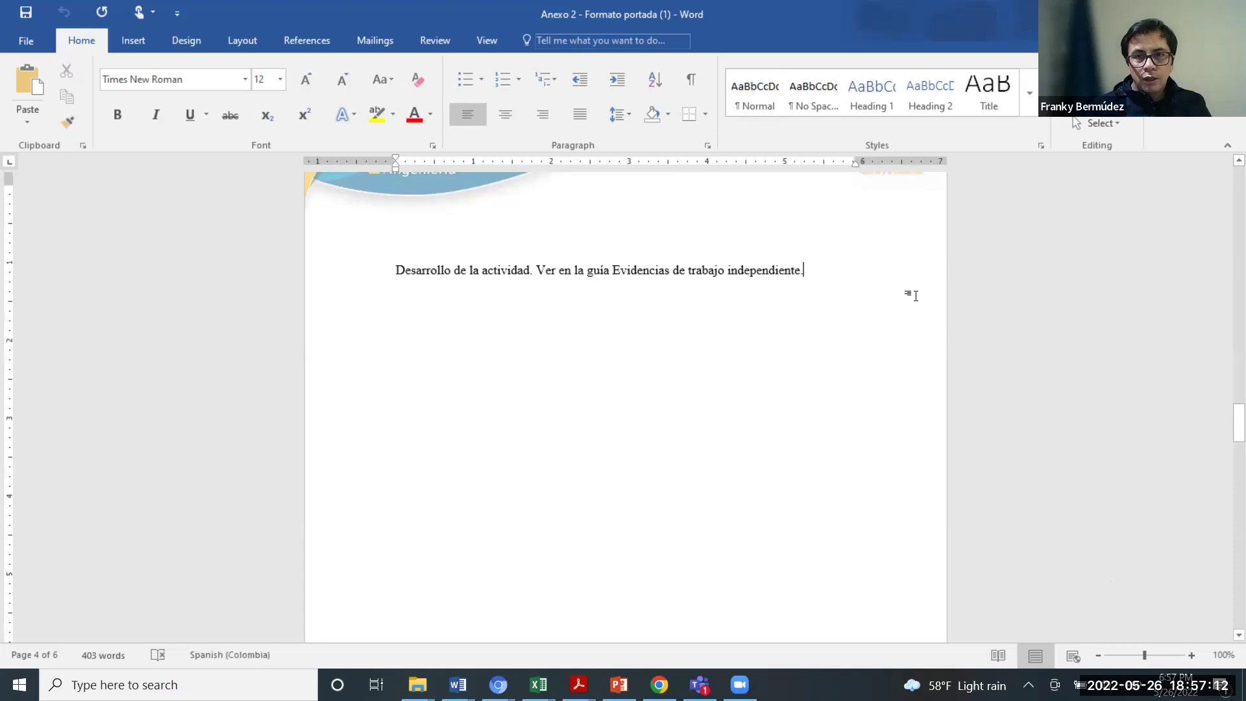
Step: Add a line 'Enlace de la presentación:' followed by the pasted sharing link, then select the link
scroll(886, 272, "up", 2)
key("Return")
key("Return")
key("Return")
key("Return")
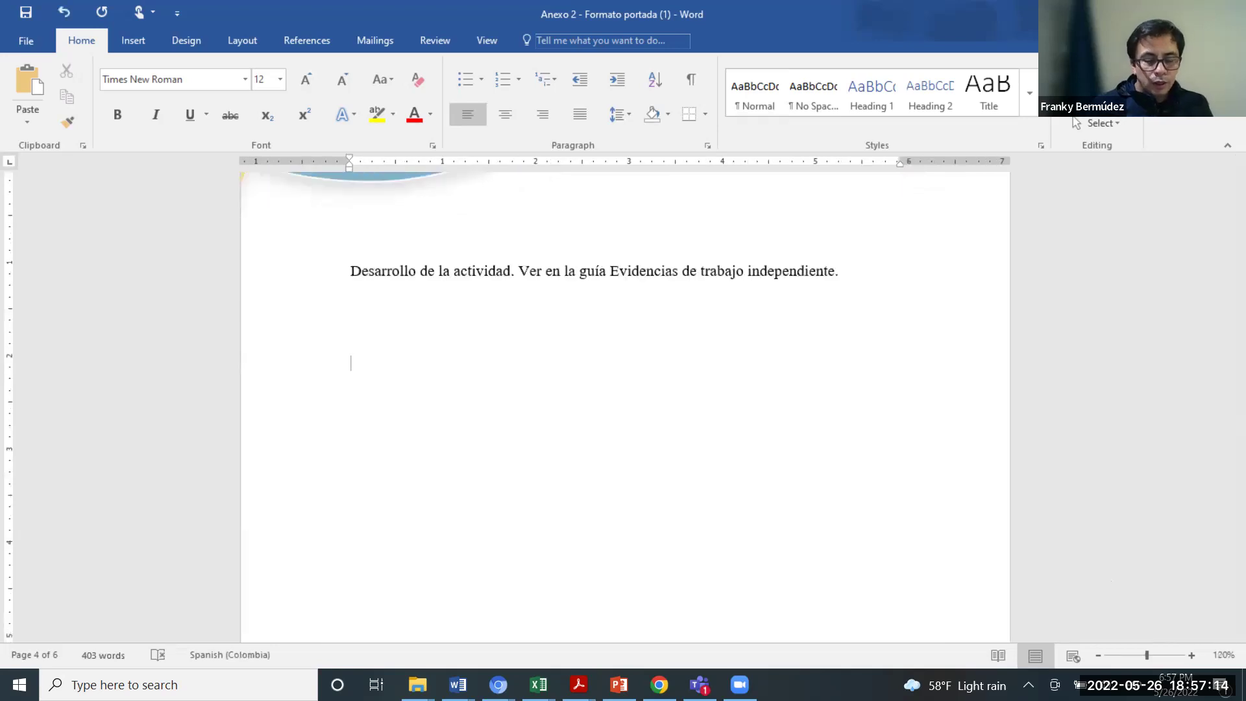
type("Enlace de la pre")
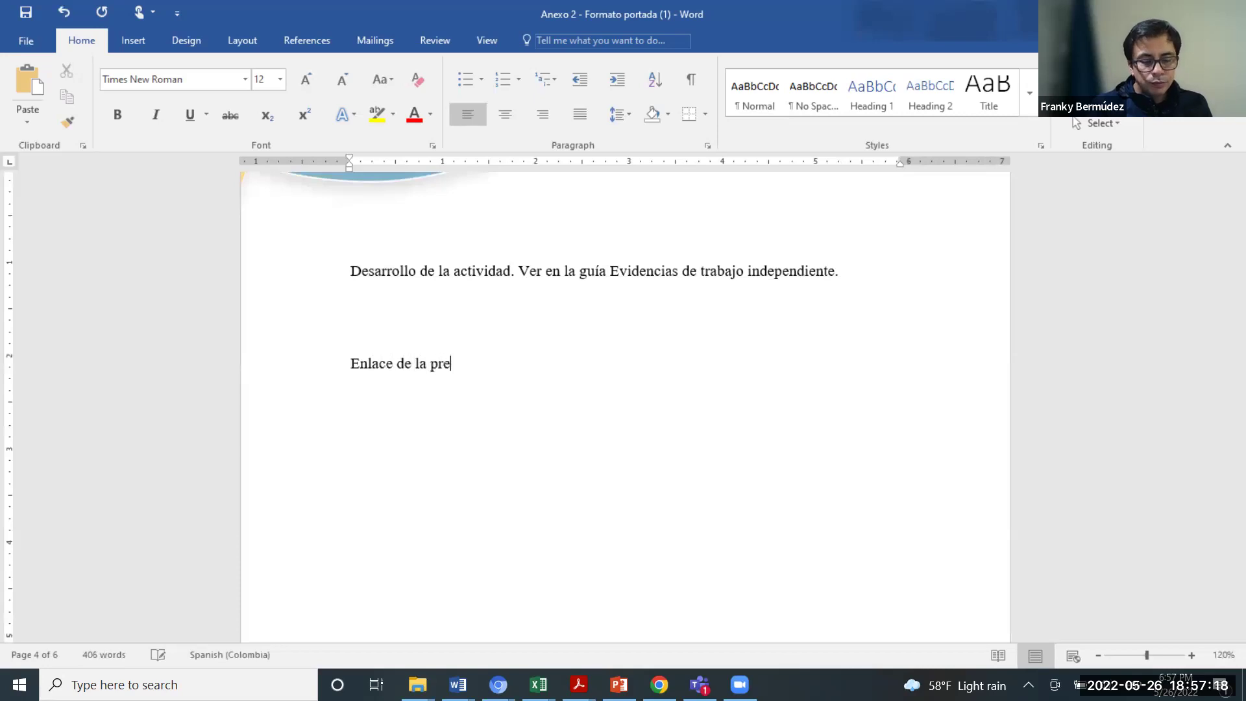
type("sentación")
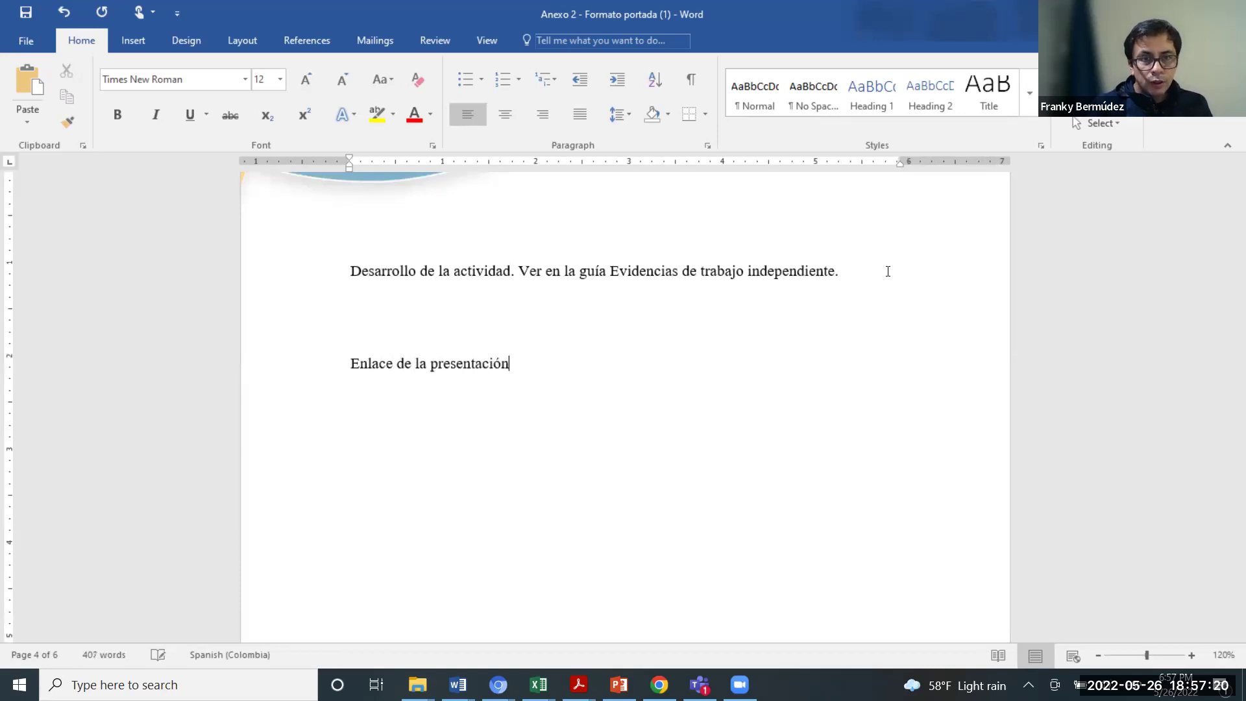
type(":")
key("ctrl+v")
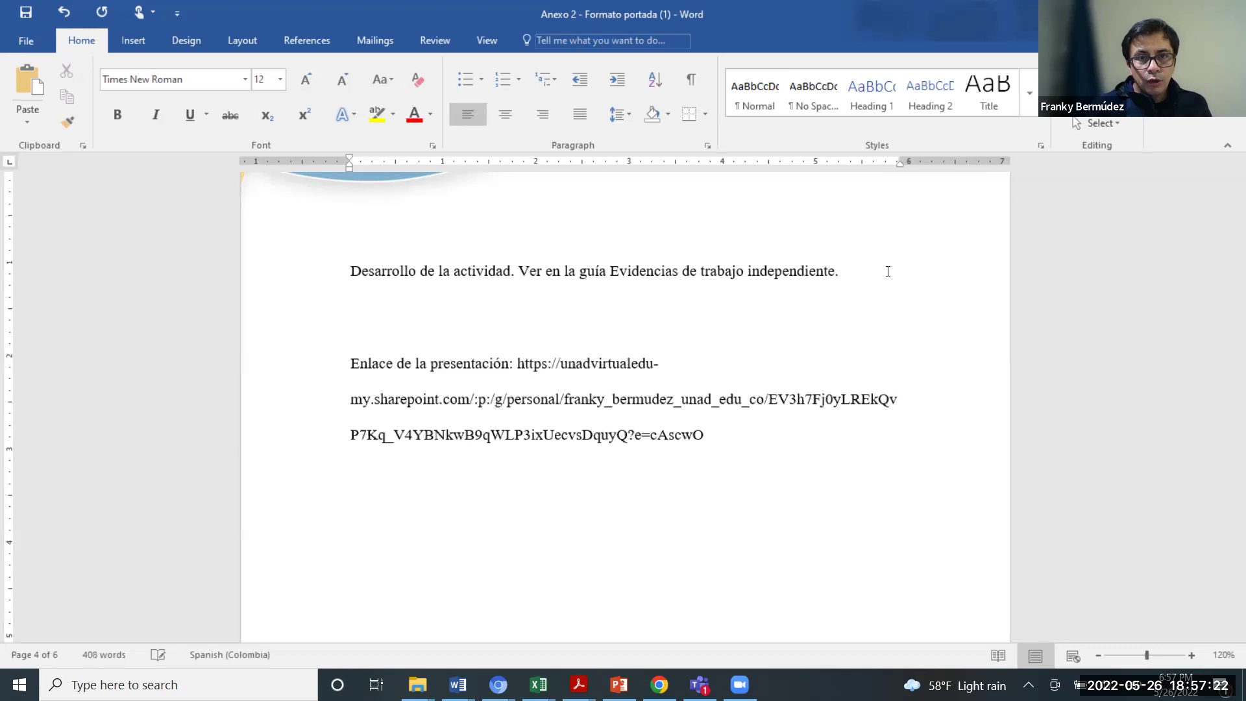
left_click_drag(706, 436, 518, 363)
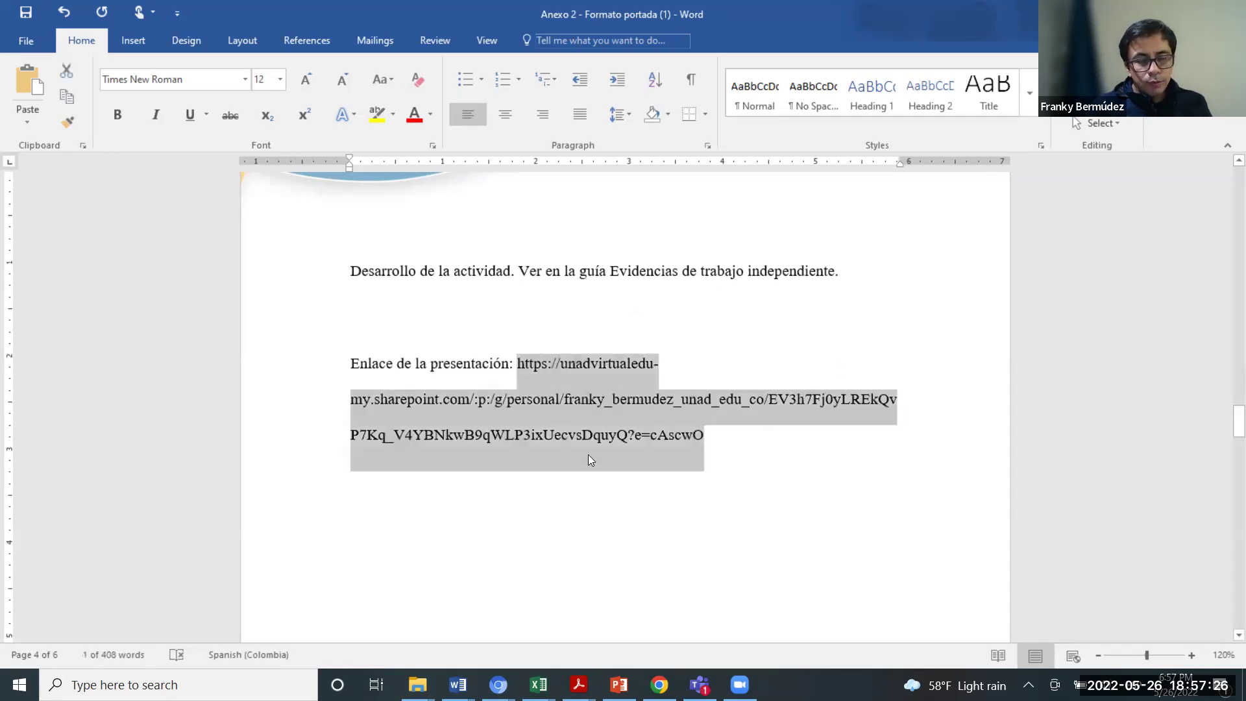
Step: Convert the selected sharing link into a hyperlink, keeping the pre-filled address
right_click(593, 404)
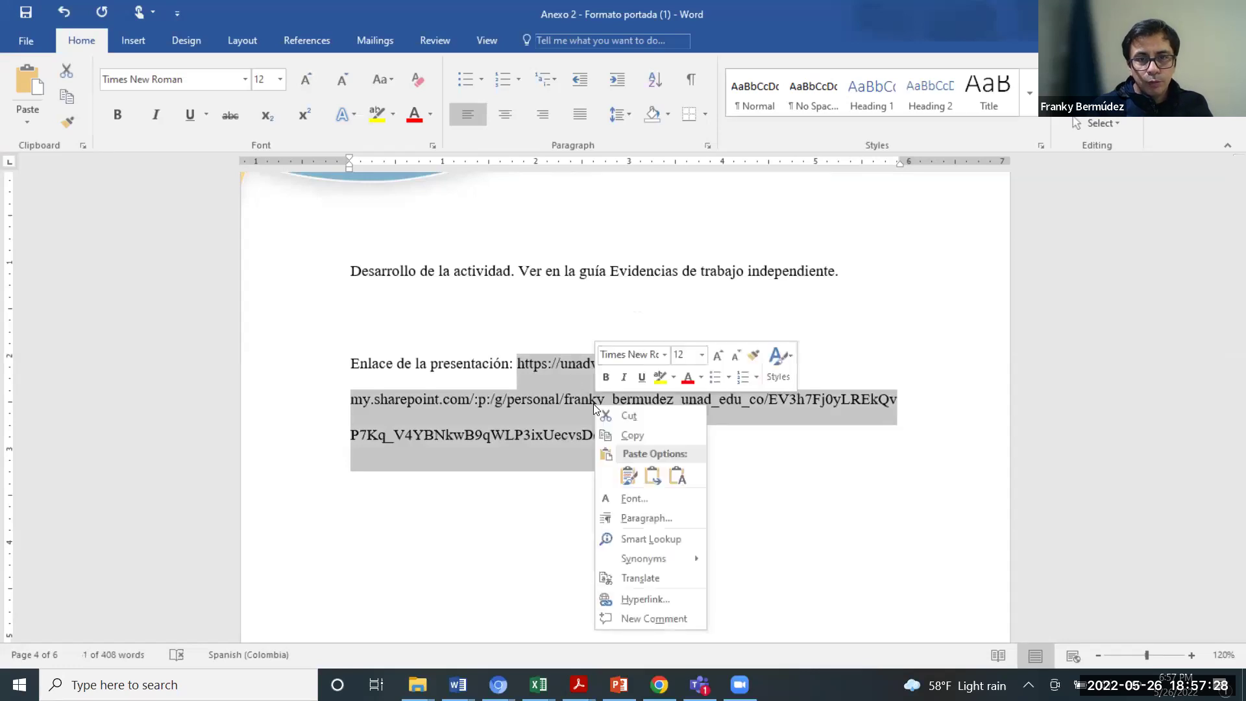
left_click(641, 599)
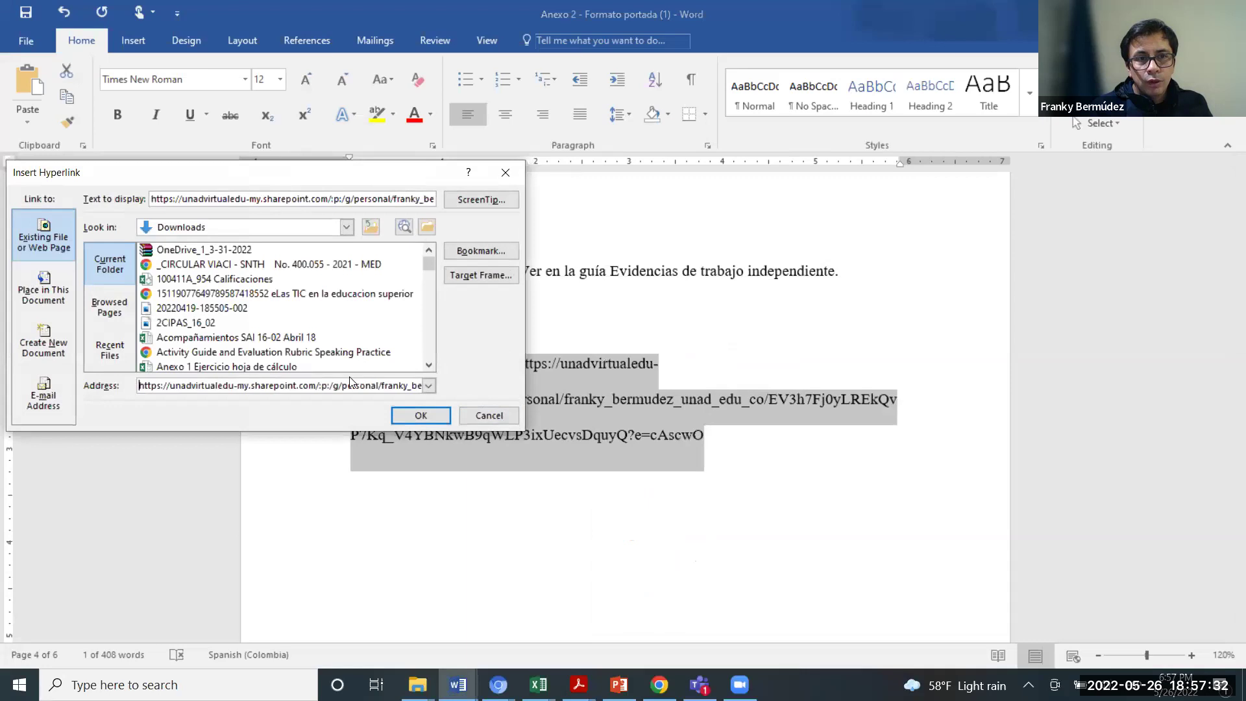
left_click(419, 416)
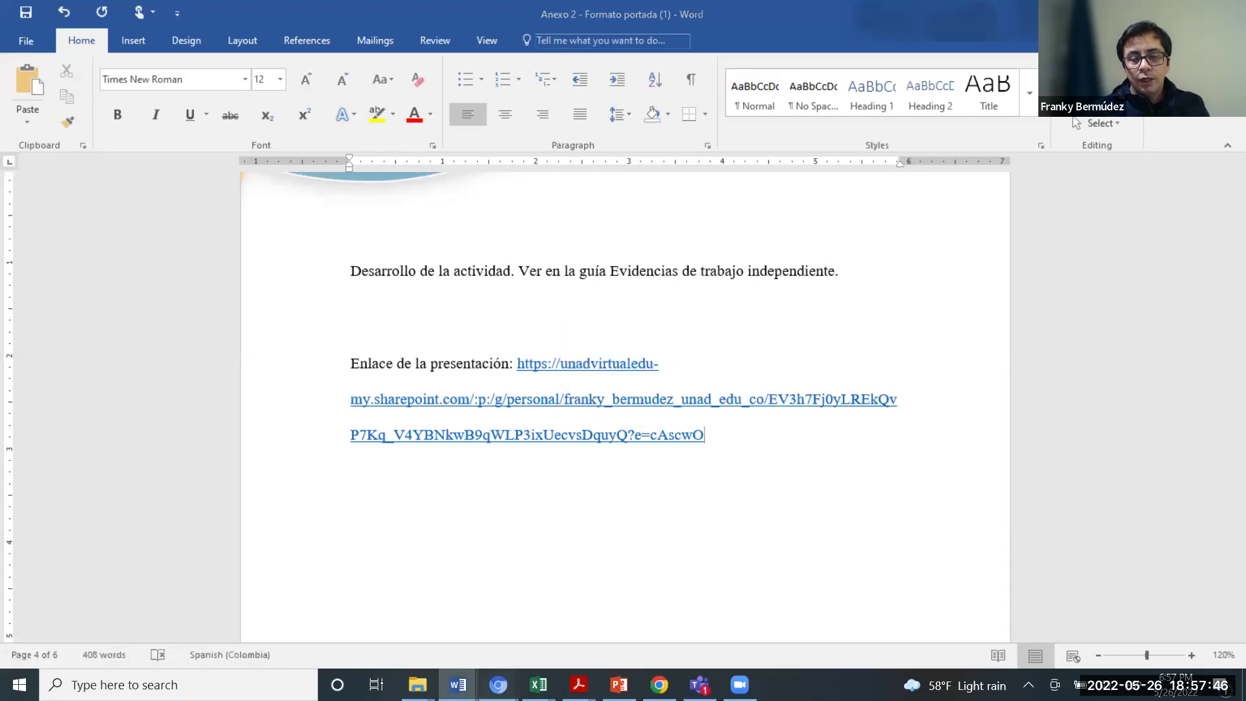
Step: Close the Presentation1 and PowerPoint browser tabs, then return to the Anexo 2 Word document
mouse_move(498, 682)
left_click(479, 637)
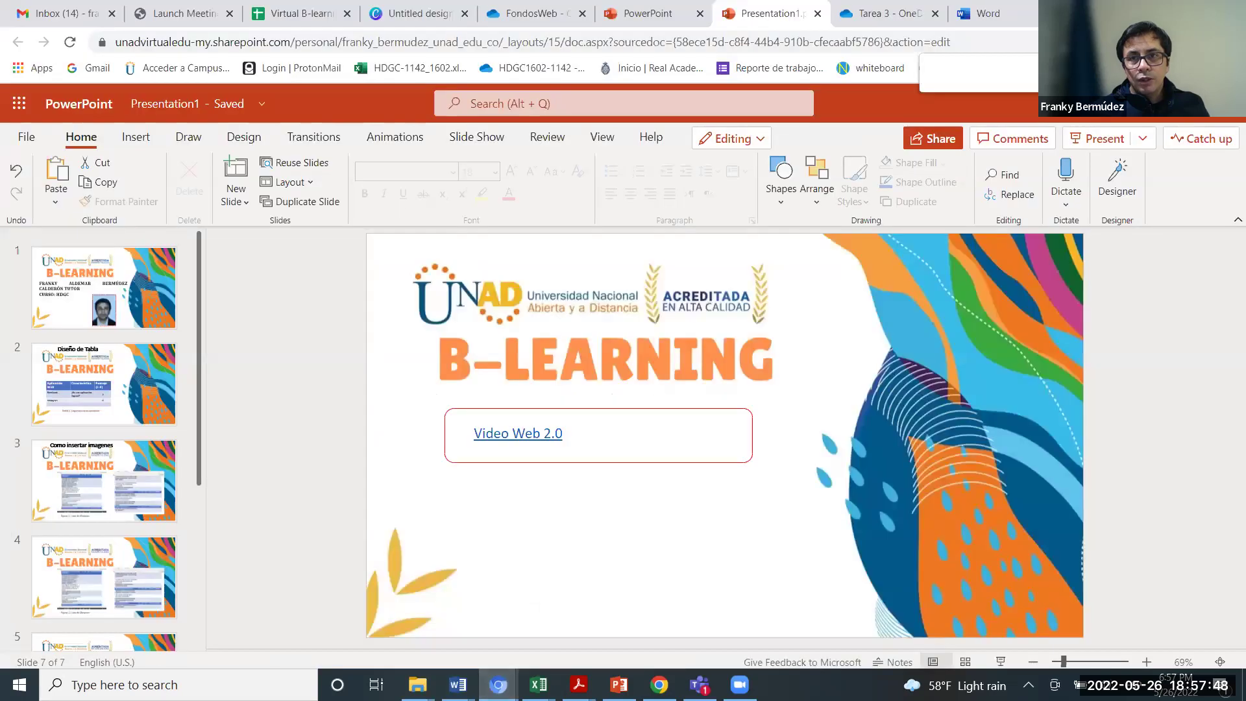
key("super+Down")
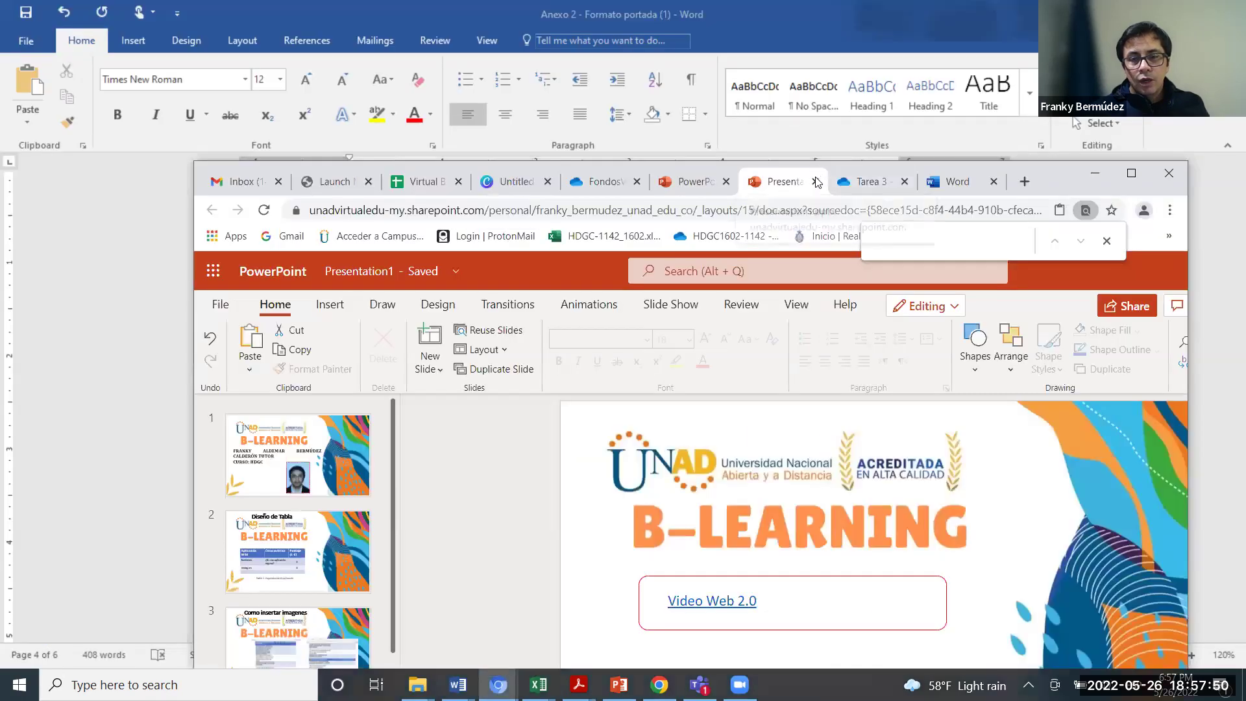
left_click(817, 182)
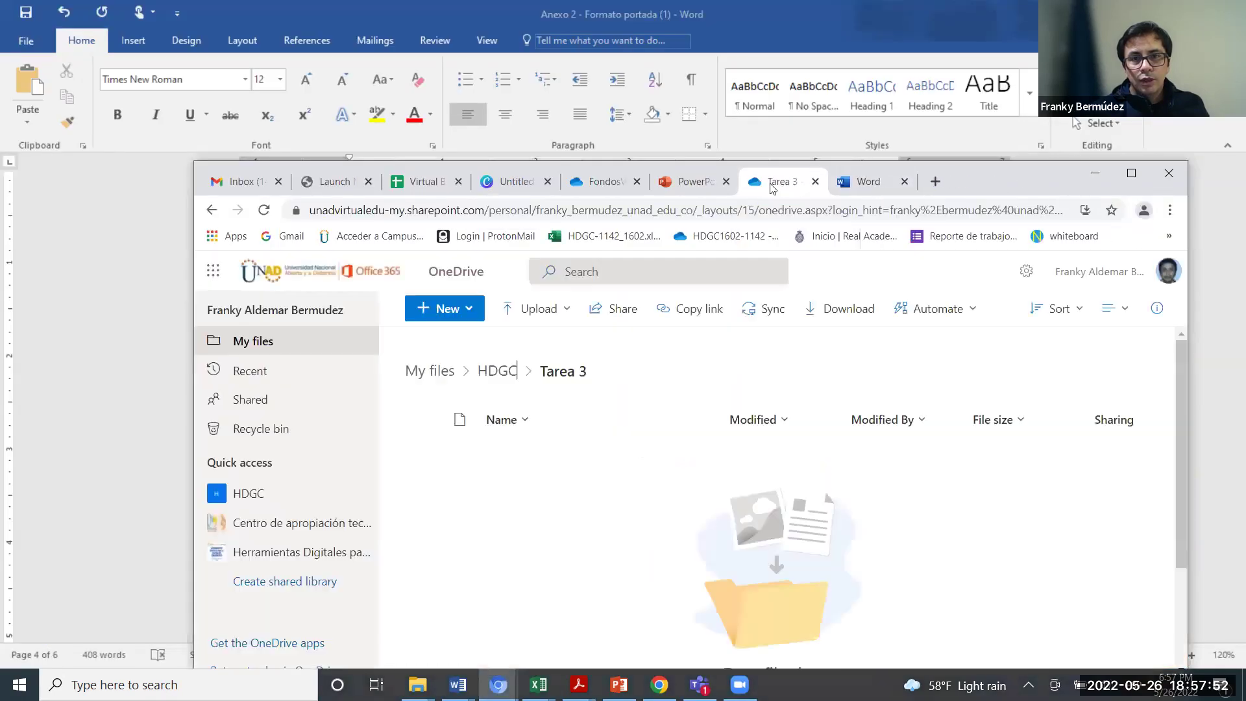
left_click(729, 182)
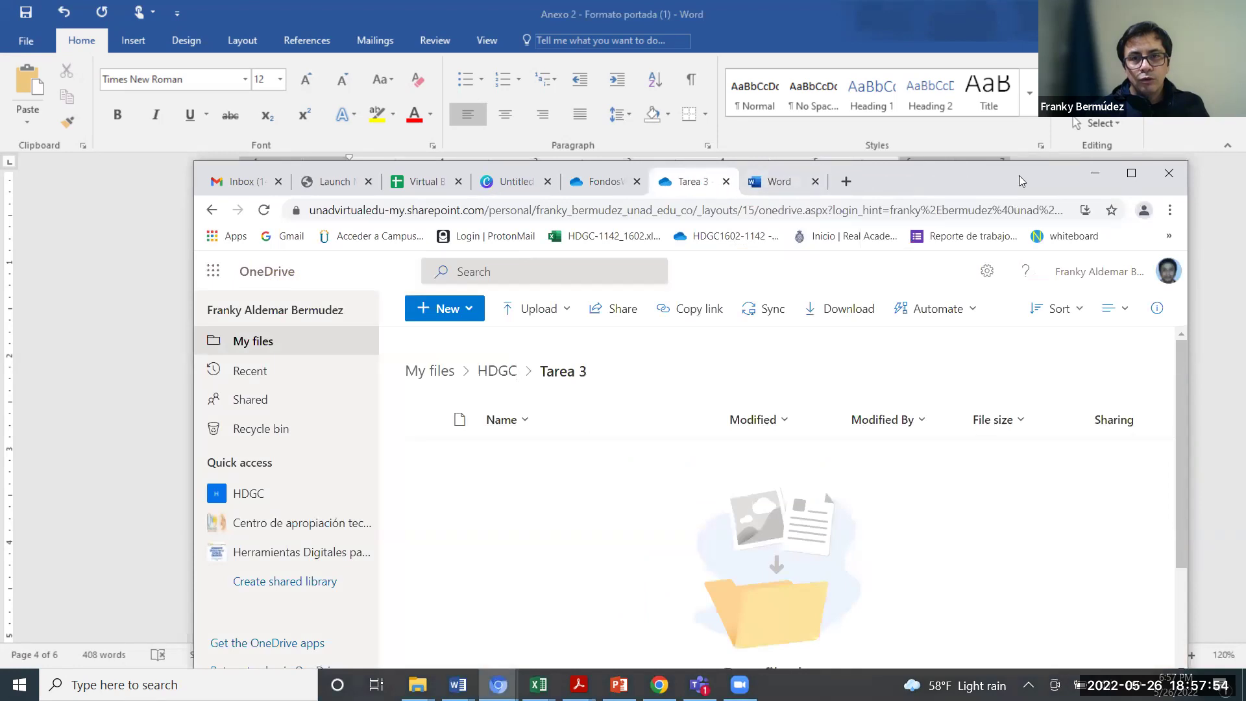
left_click(1131, 174)
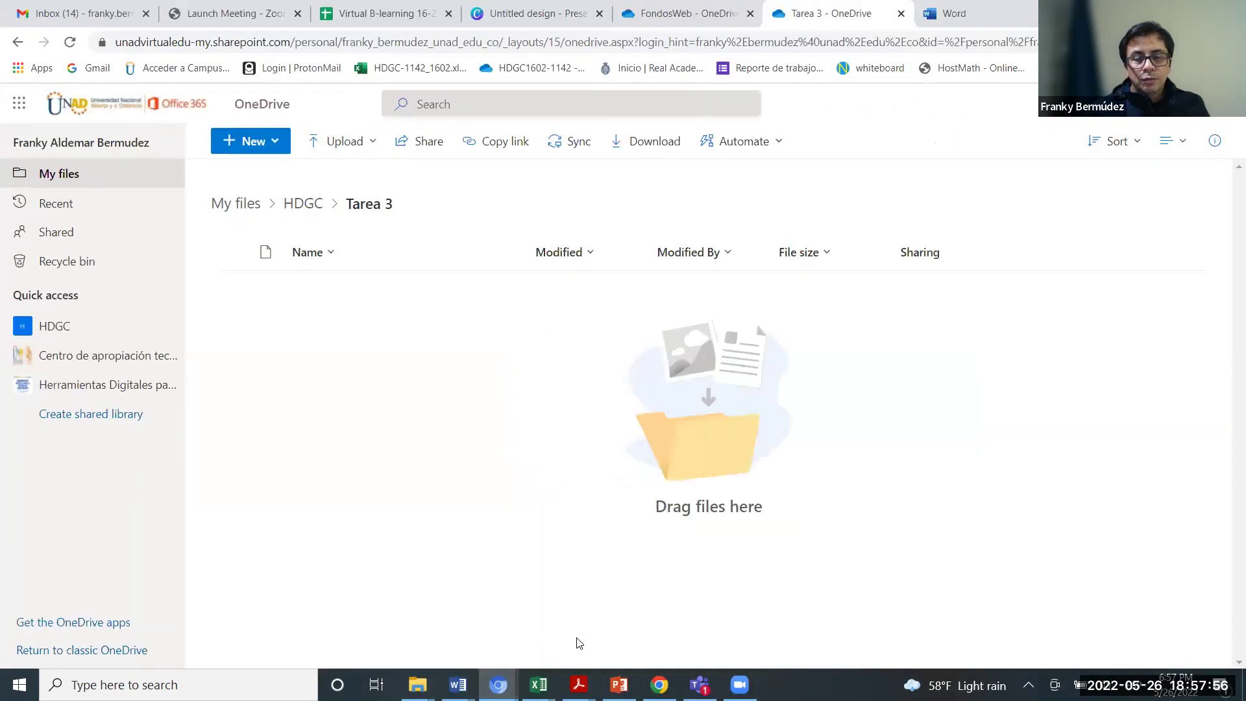
mouse_move(458, 685)
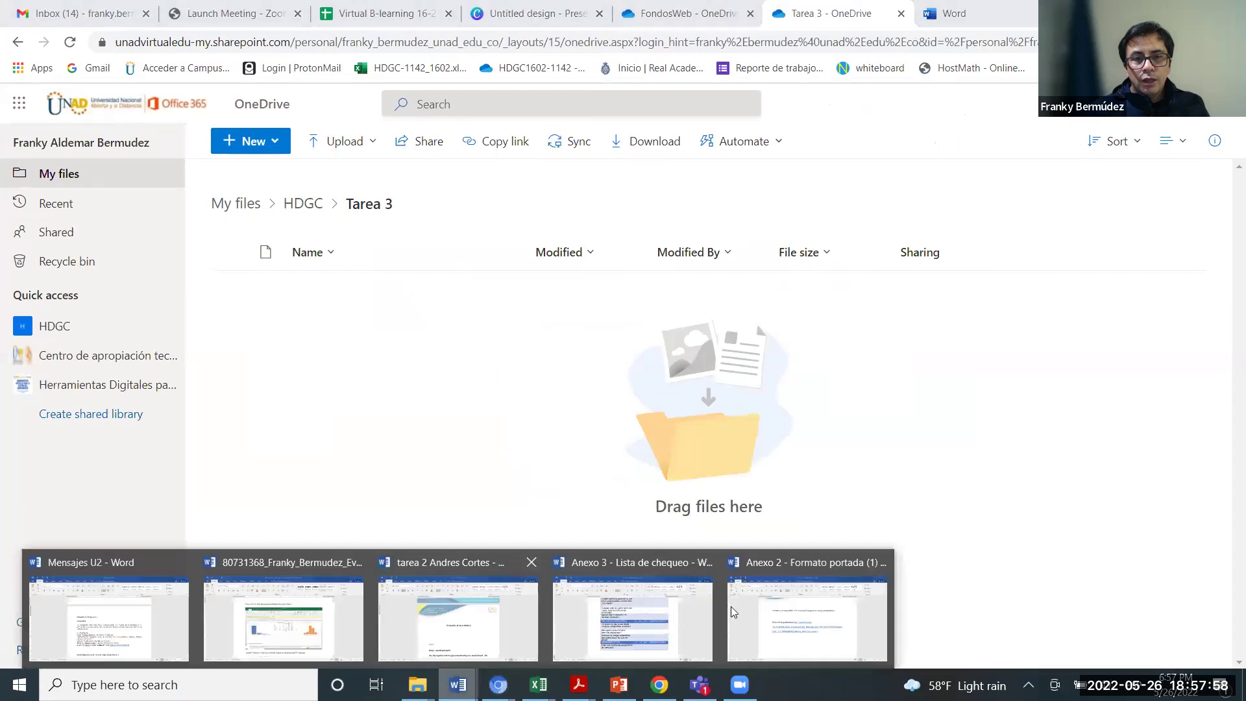
left_click(808, 620)
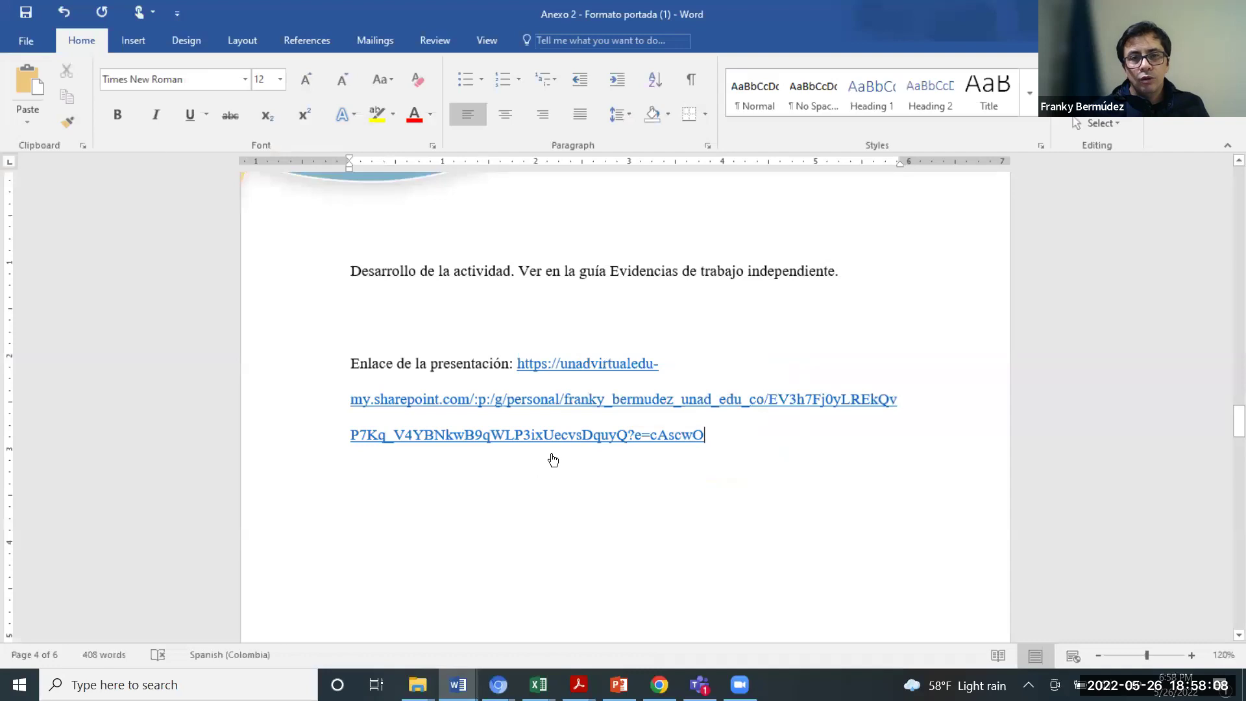
Step: Open Presentation1 through the Word hyperlink to confirm it works, then select the link in Word
left_click(547, 401, "ctrl")
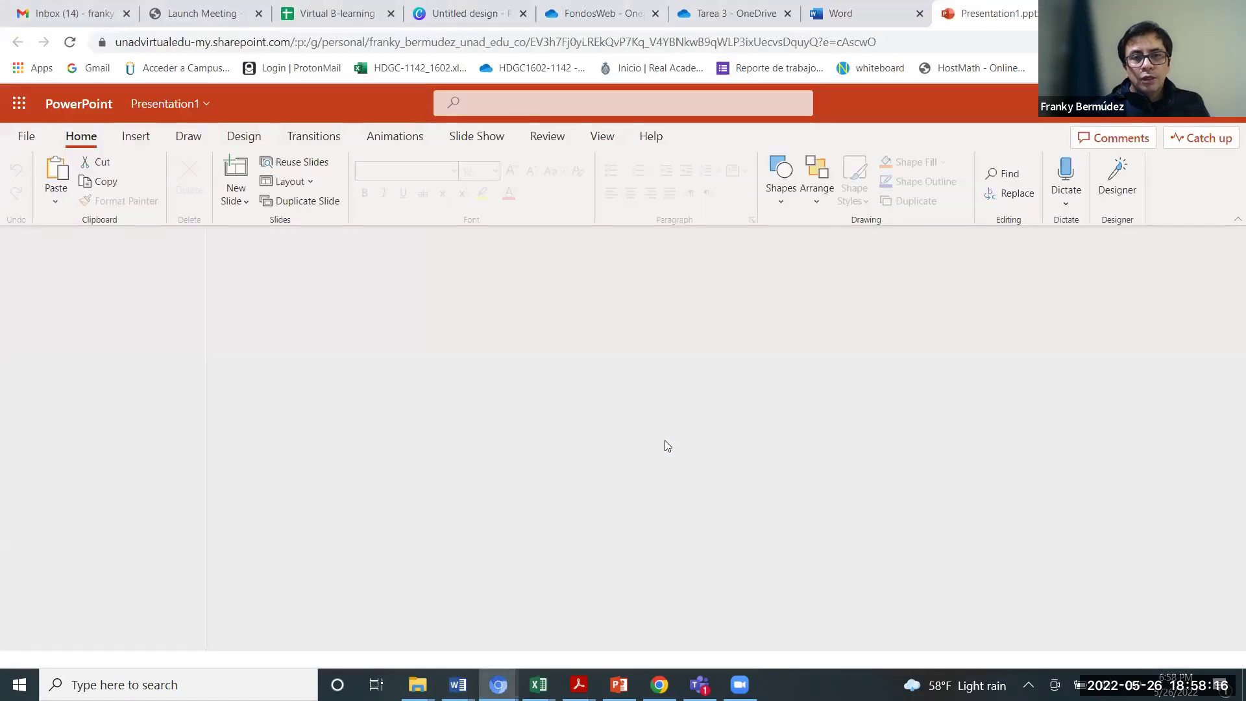
key("alt+Tab")
left_click_drag(657, 422, 514, 370)
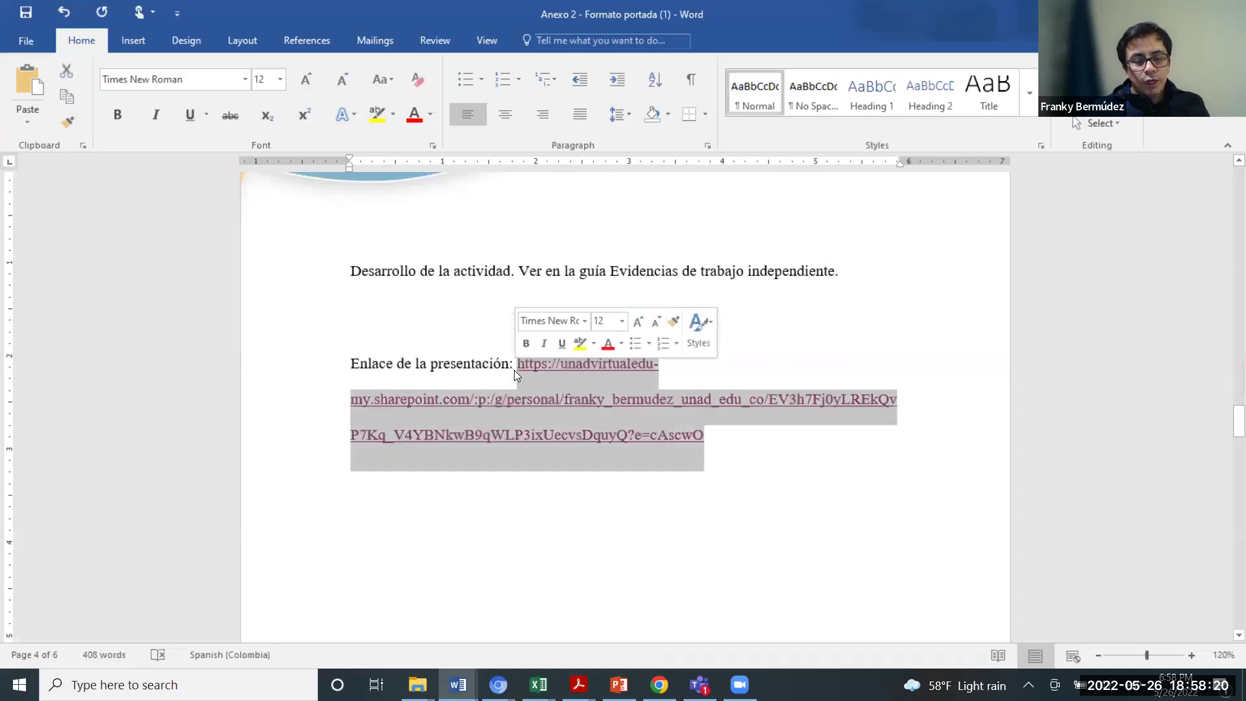
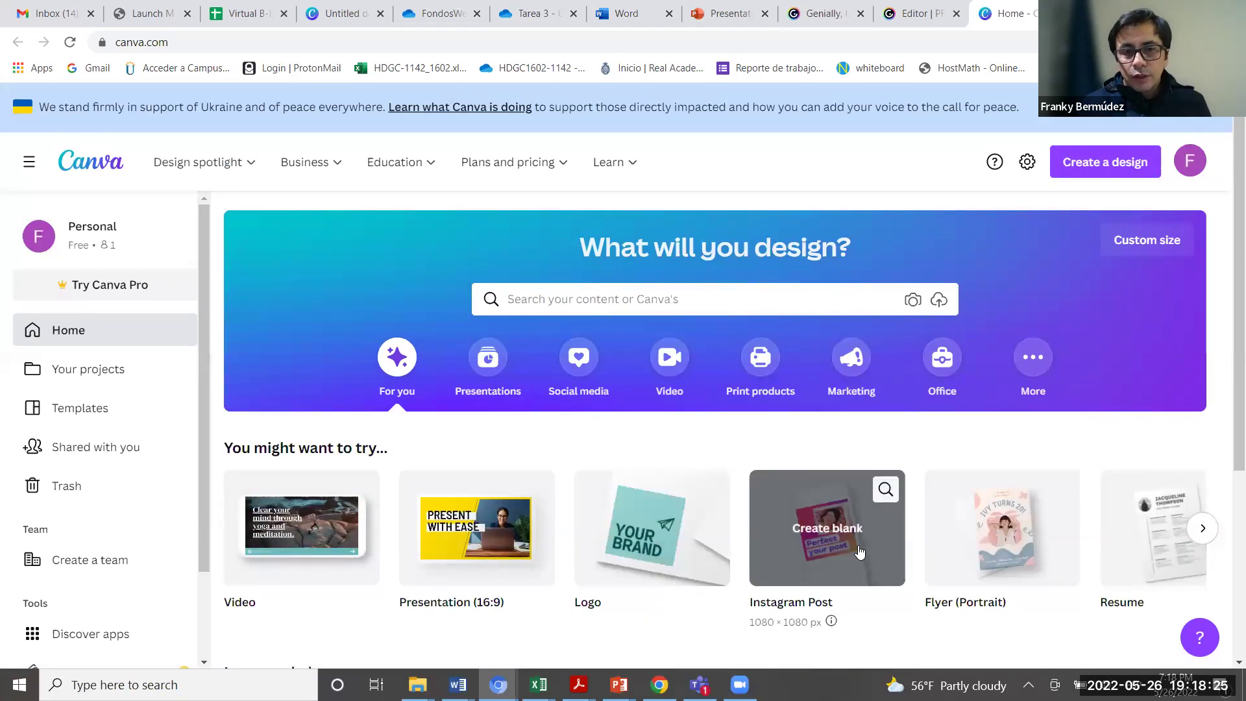
Step: Create a new blank 16:9 Canva presentation from the Templates gallery
scroll(874, 545, "down", 1)
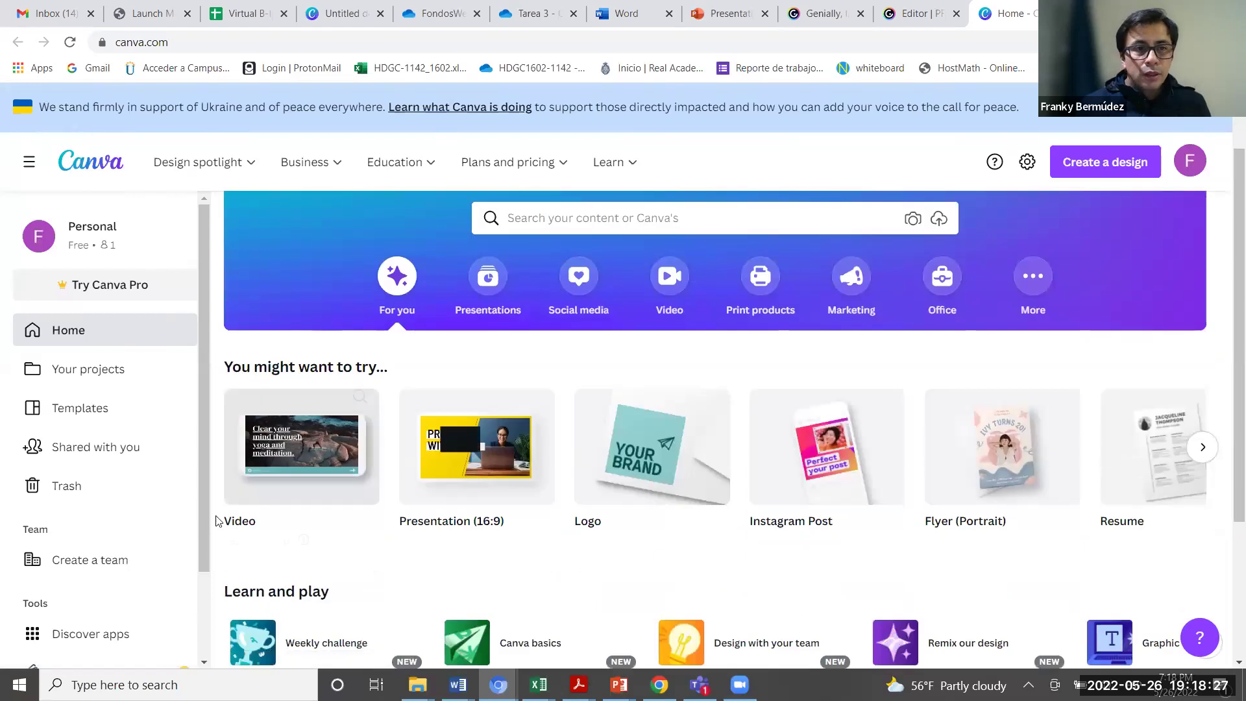
left_click(74, 407)
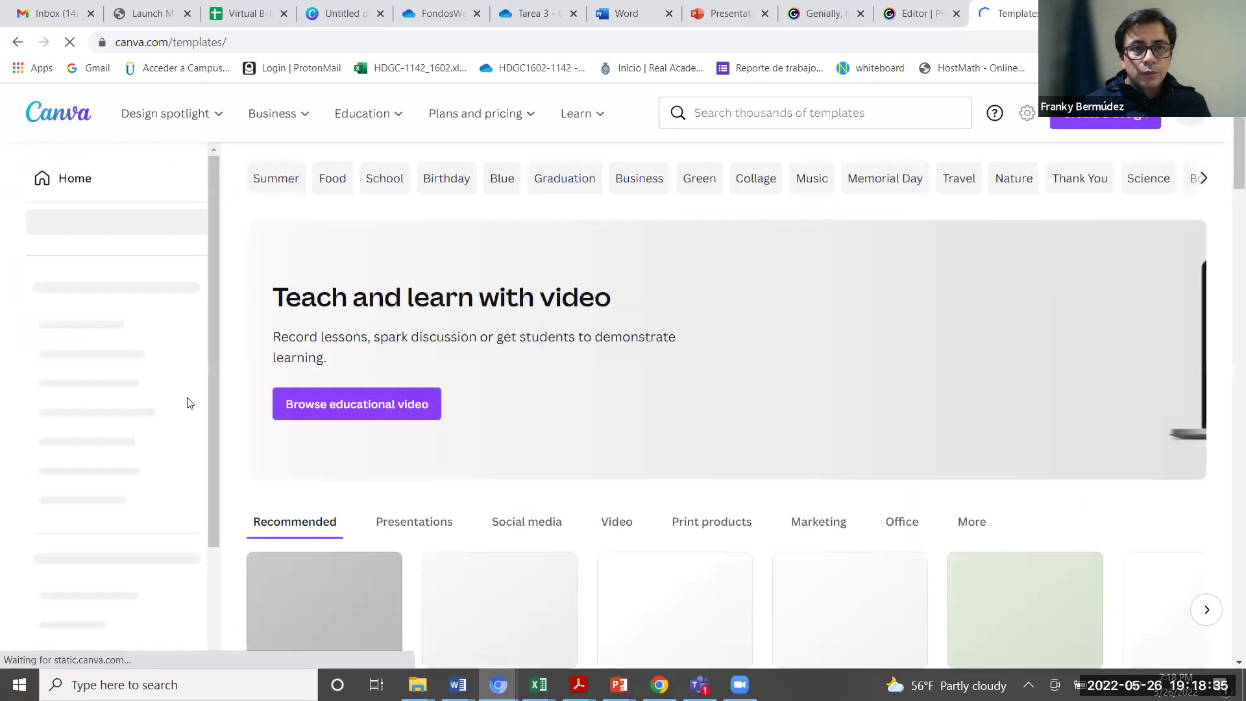
scroll(604, 314, "down", 2)
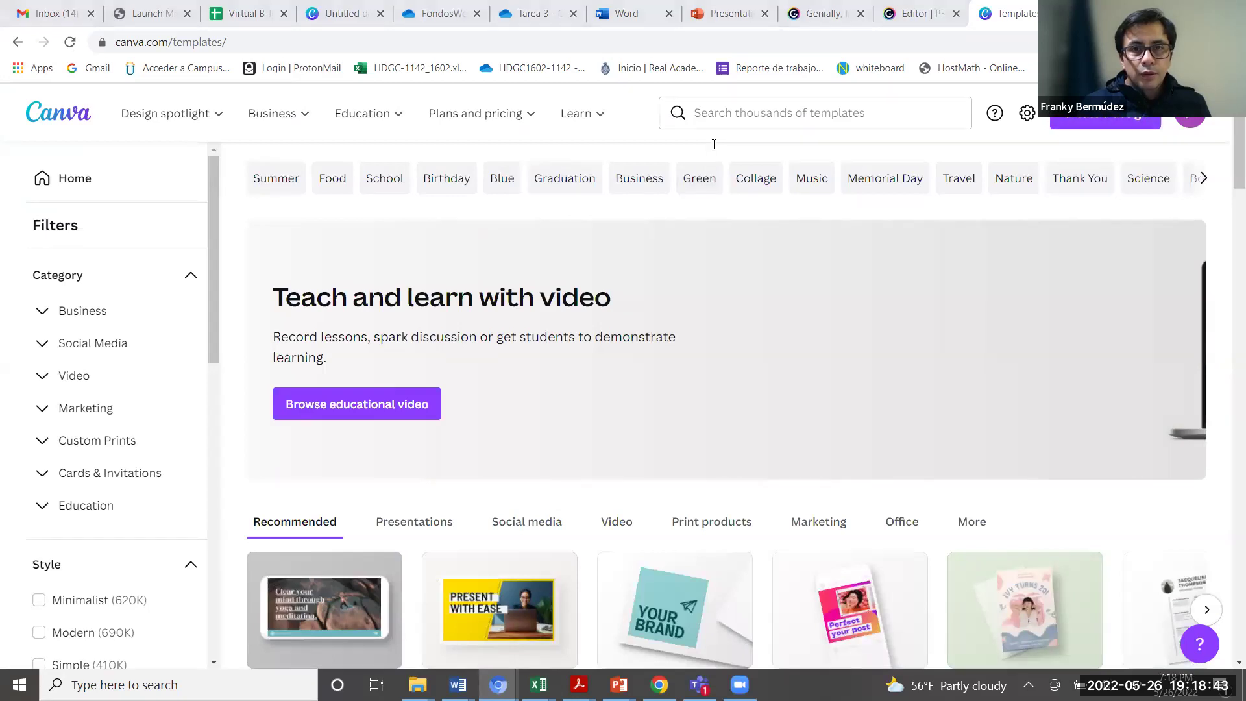
left_click(1091, 118)
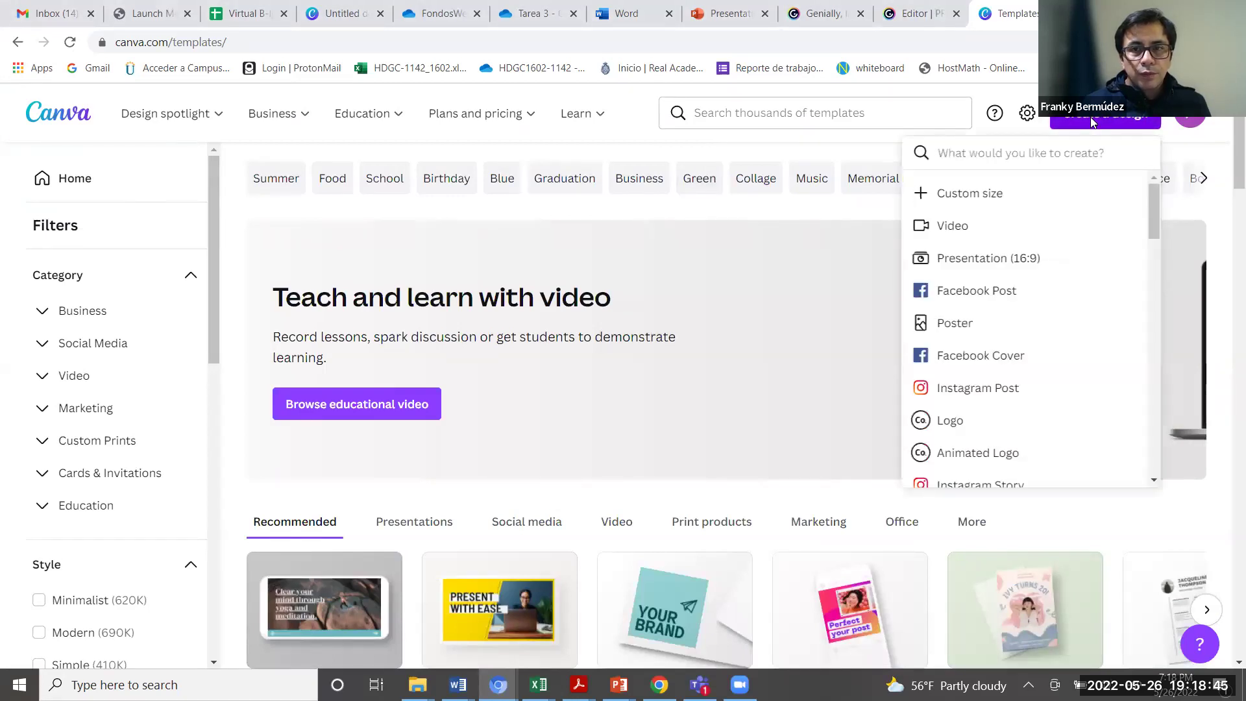
left_click(965, 261)
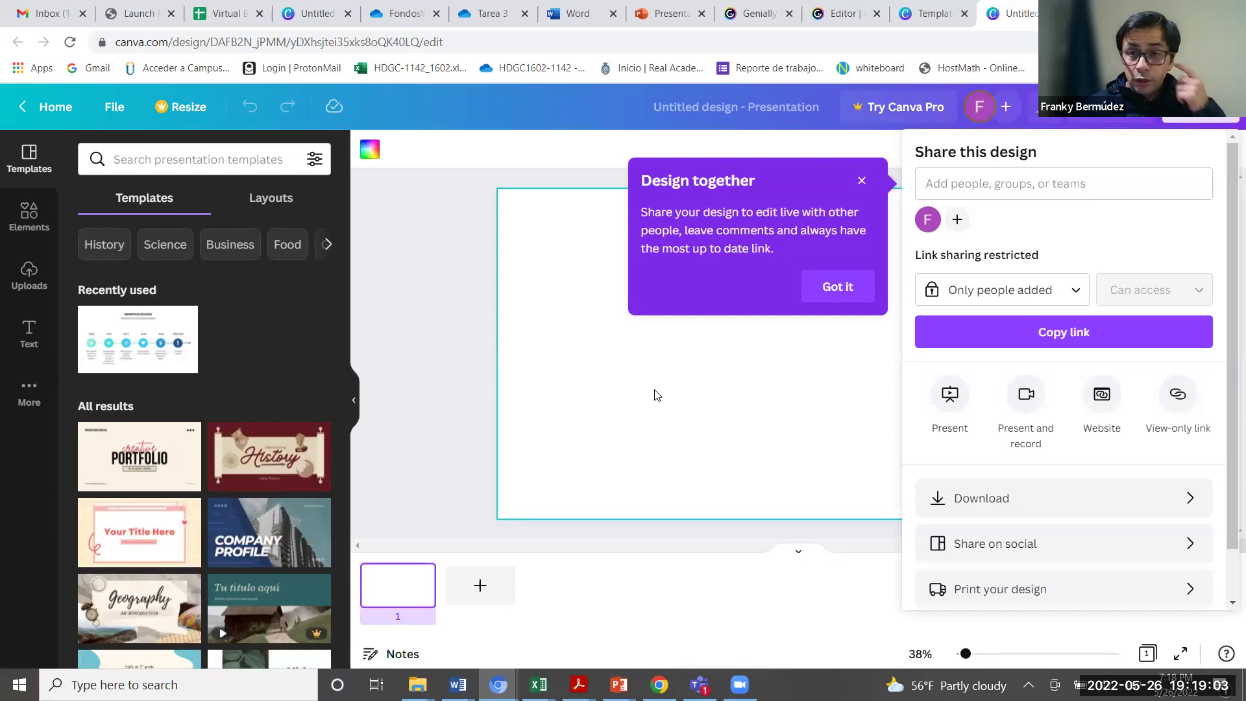
left_click(753, 413)
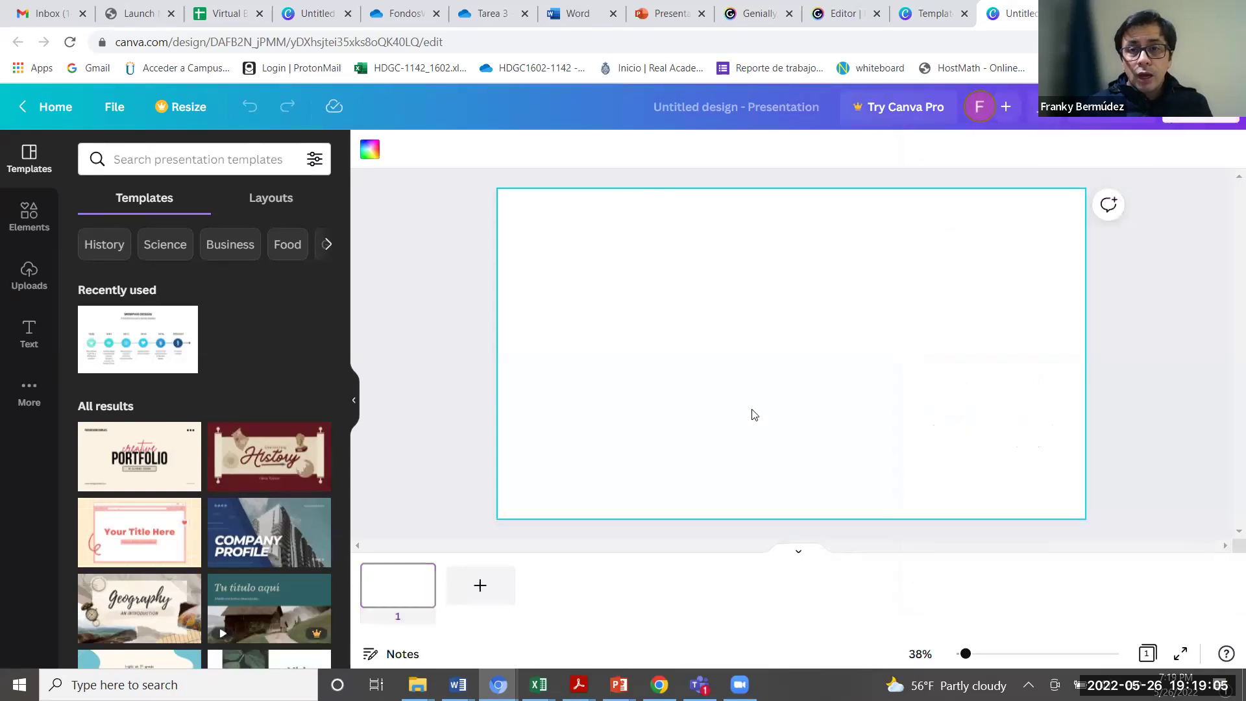
key("super+Down")
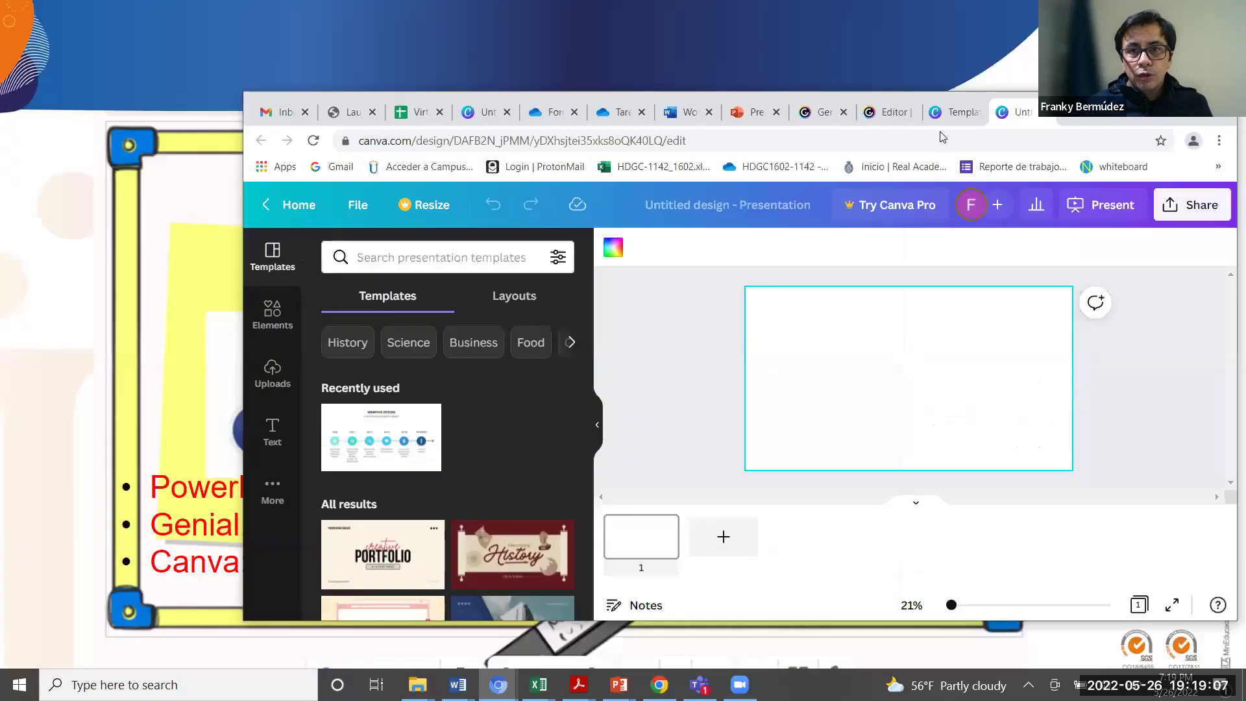
Step: Publish the Genially presentation publicly on the web
left_click(891, 116)
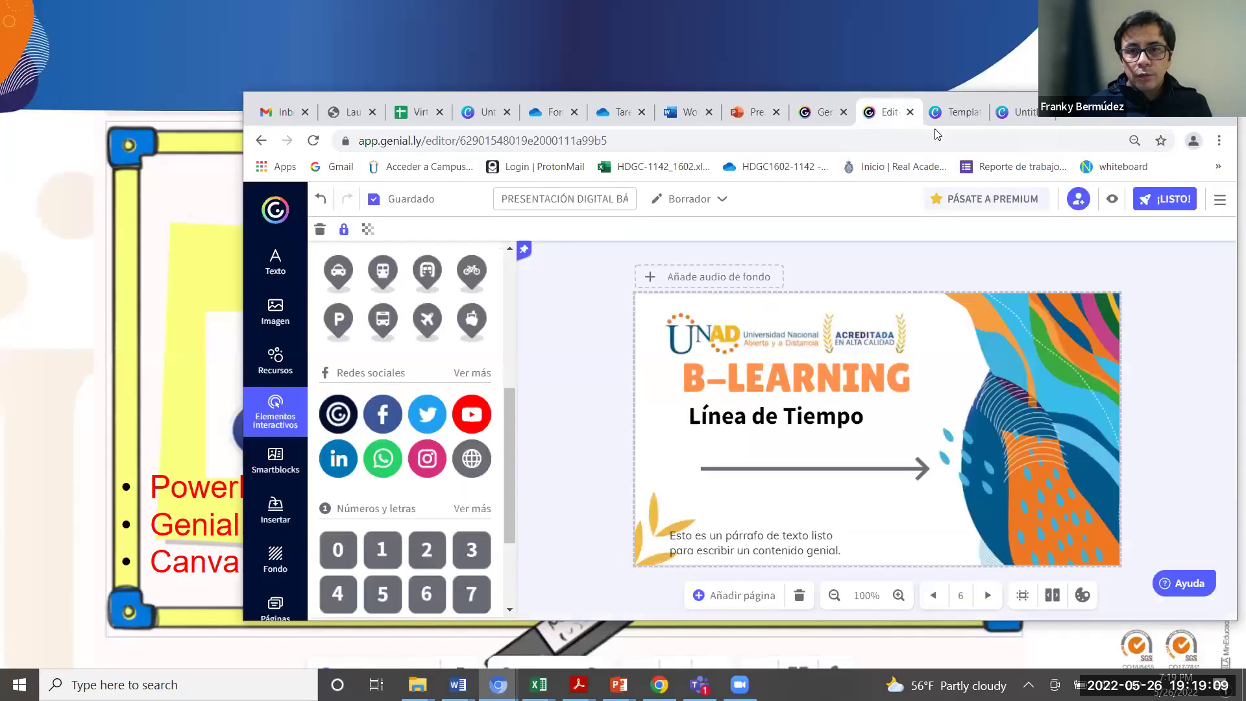
left_click(1188, 117)
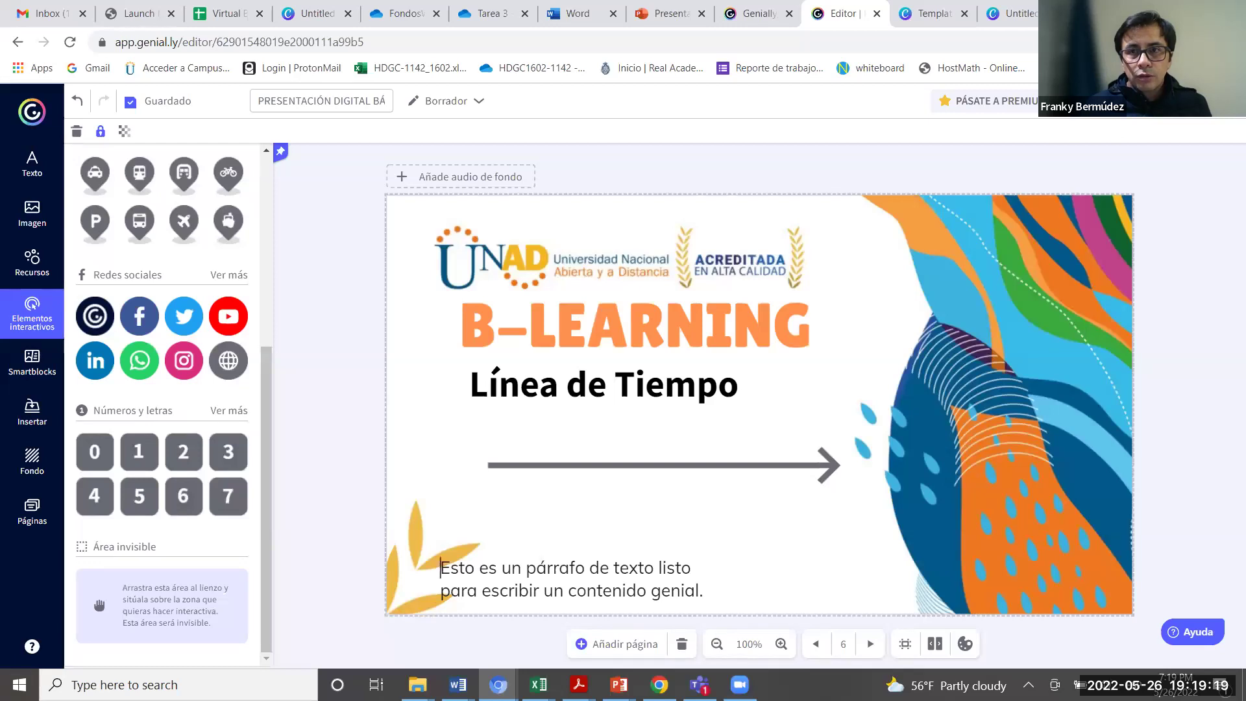
left_click(1198, 101)
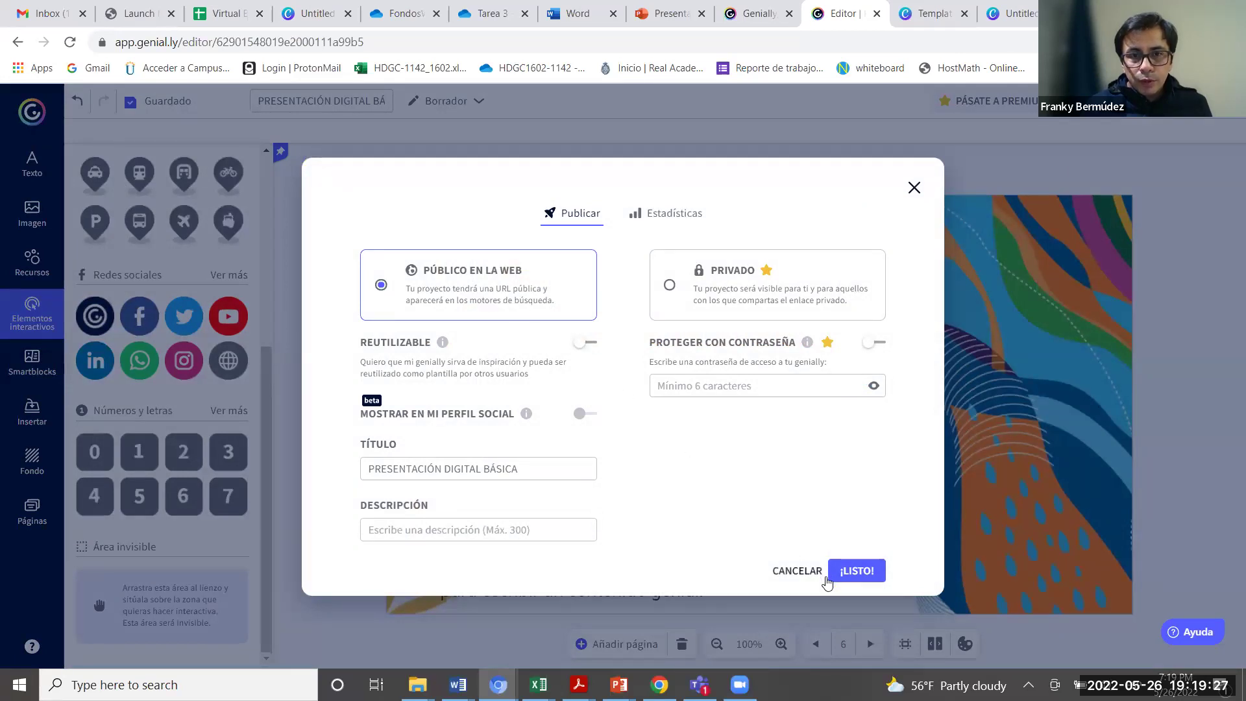
left_click(857, 572)
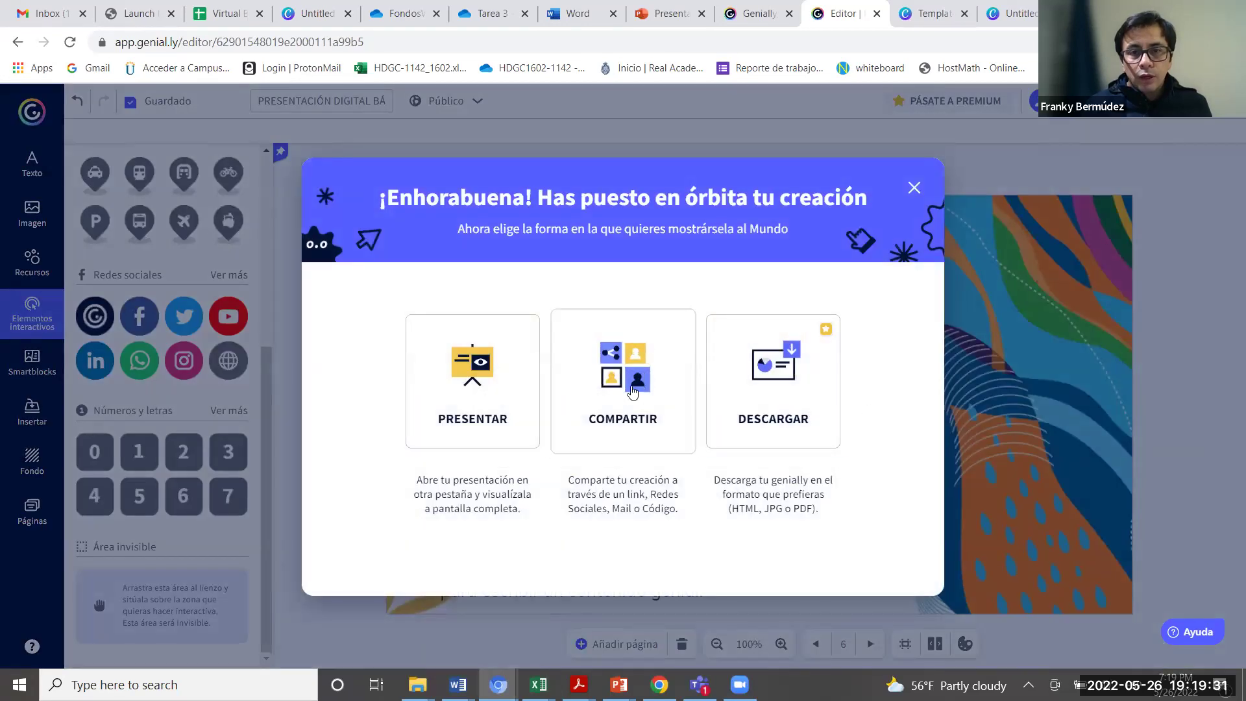
Step: Copy the presentation's public link and bring up the TAREA 3 Word document
left_click(631, 390)
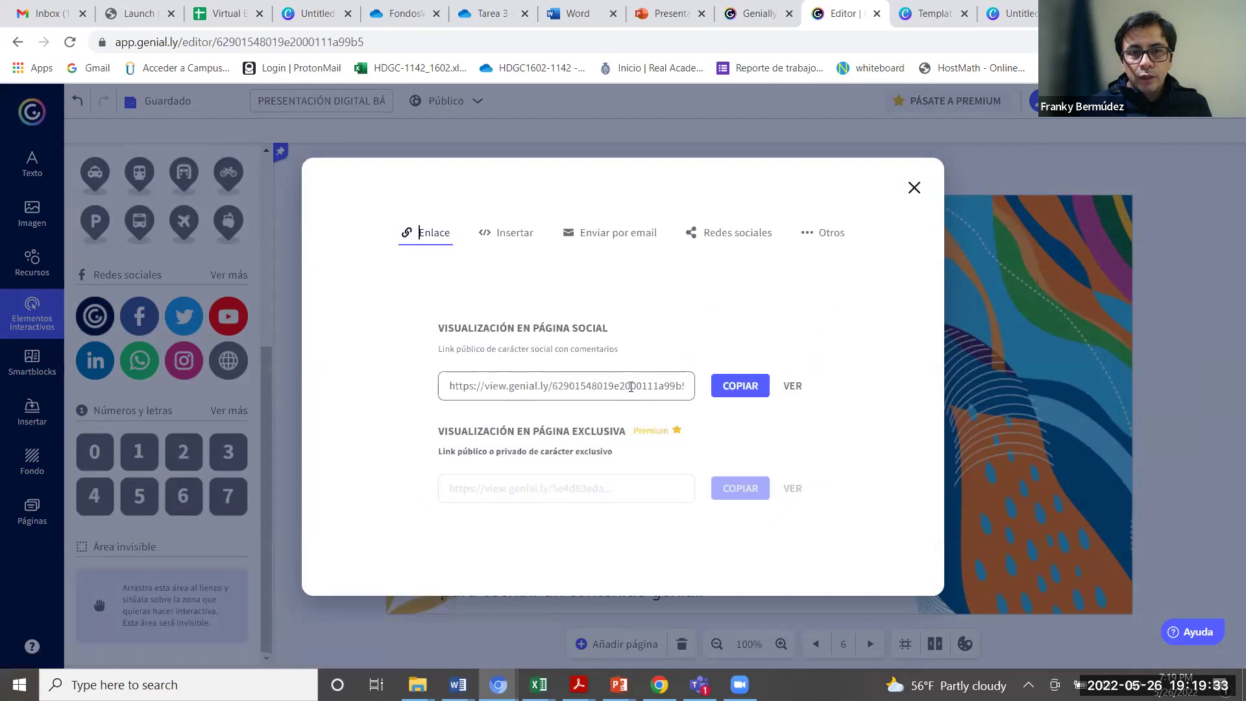
triple_click(572, 389)
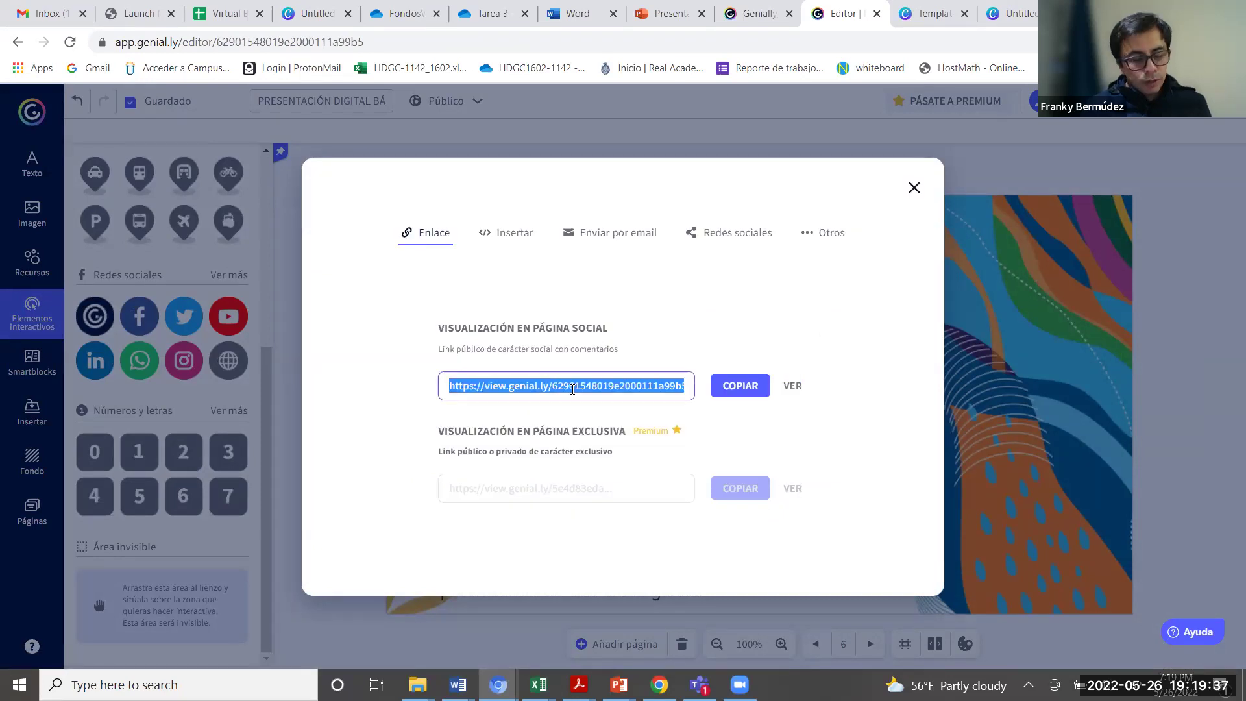
left_click(728, 386)
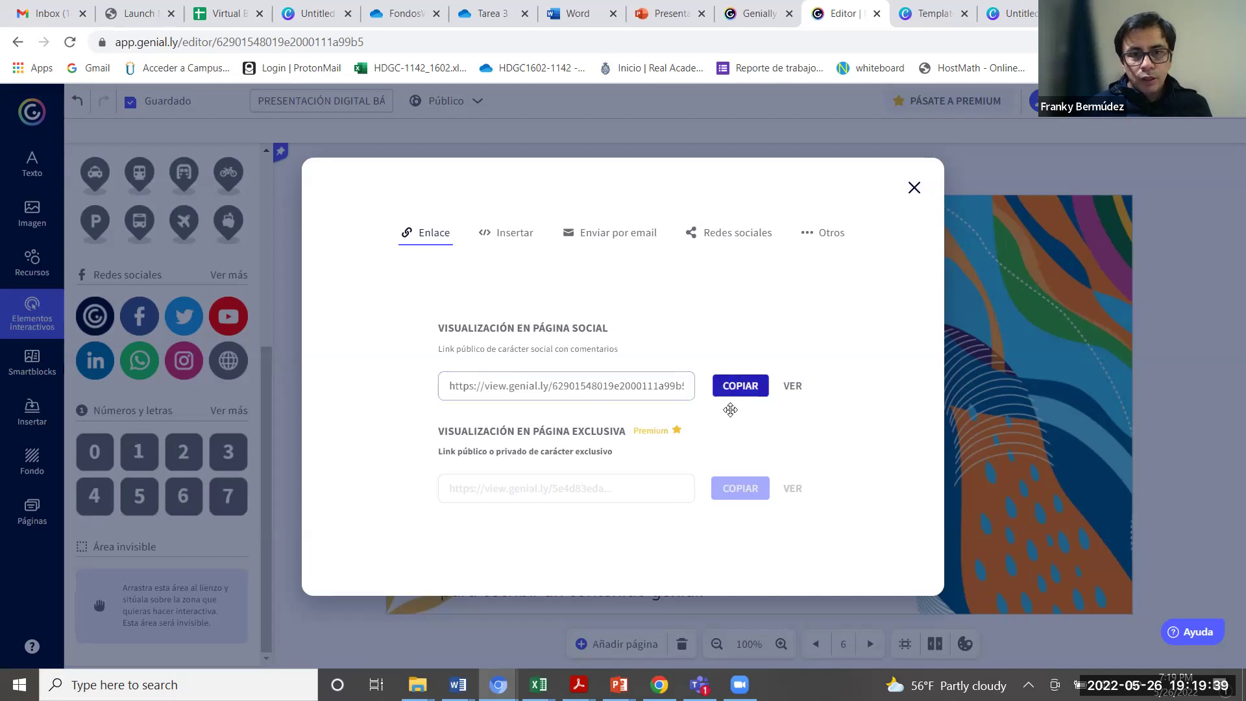
left_click(458, 685)
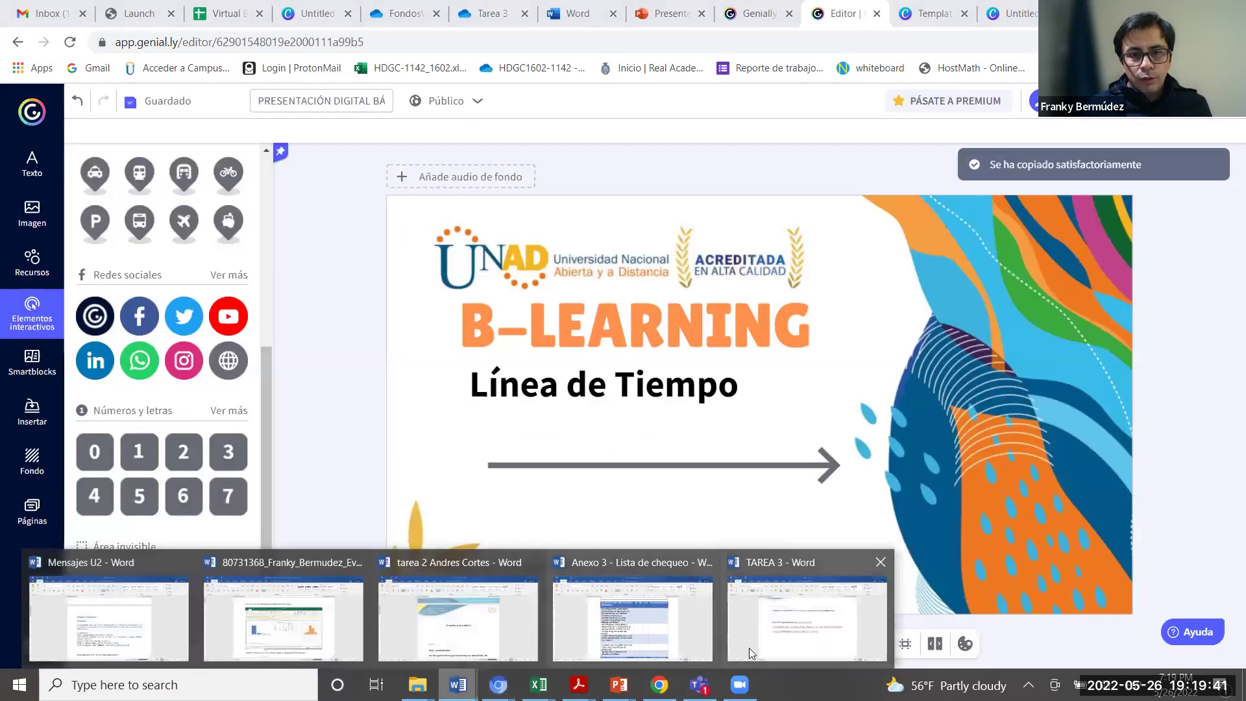
left_click(785, 649)
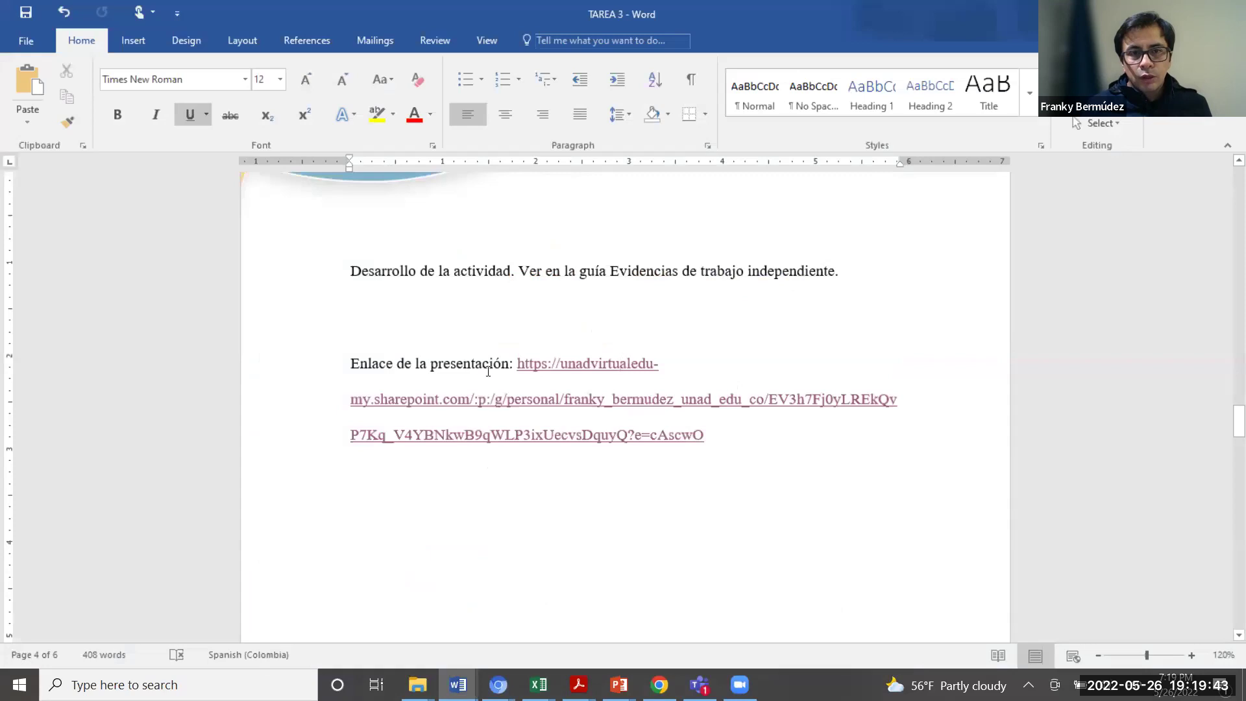
Step: Extend the label to 'Enlace de la presentación Power Point' and paste the Genially link below the existing link
left_click(512, 363)
type("Power Point")
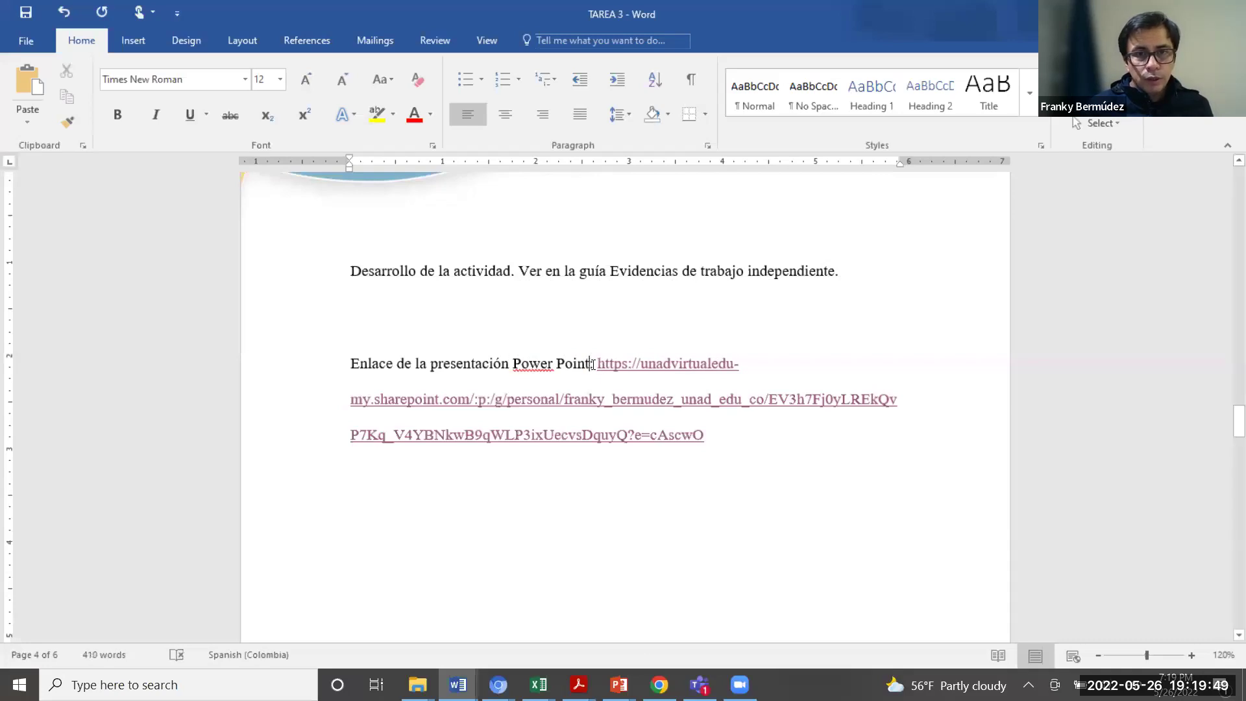
left_click_drag(592, 368, 350, 365)
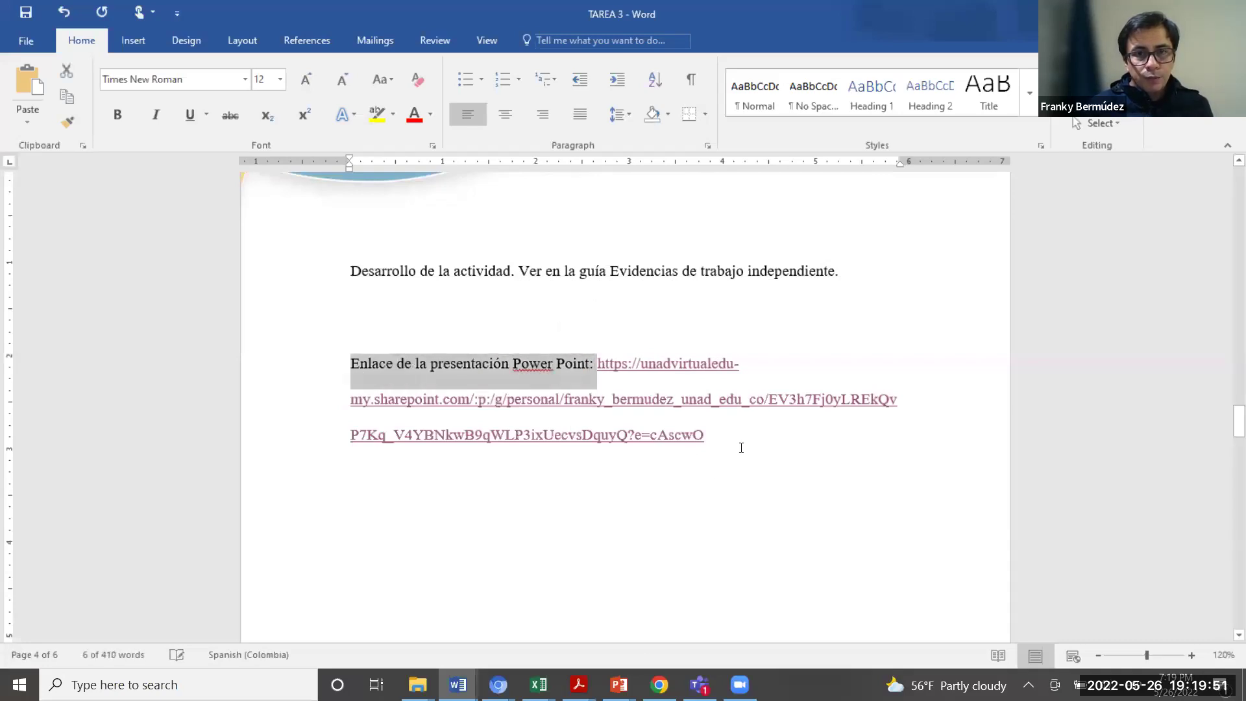
left_click(741, 445)
key("Return")
key("Return")
key("ctrl+v")
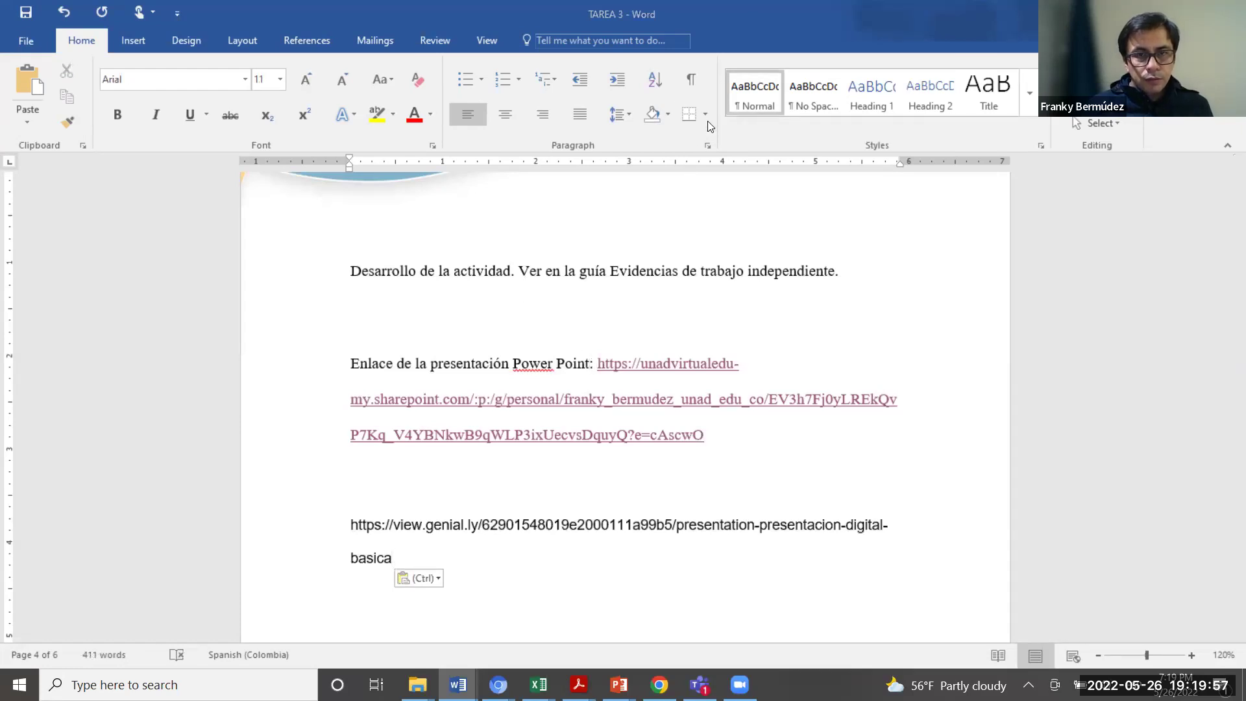
Step: Copy the label in front of the Genially link, replacing 'Power Point' with 'Gen'
left_click_drag(574, 362, 333, 361)
key("ctrl+c")
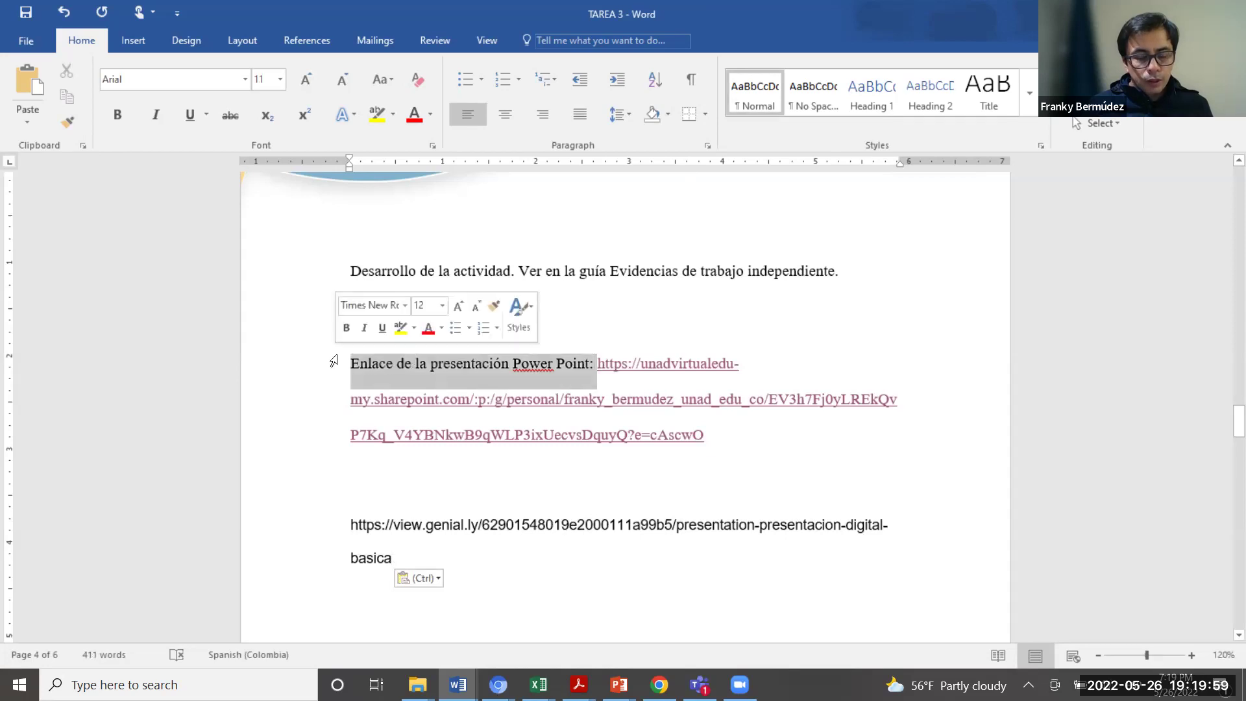
left_click(345, 524)
left_click(351, 525)
key("ctrl+v")
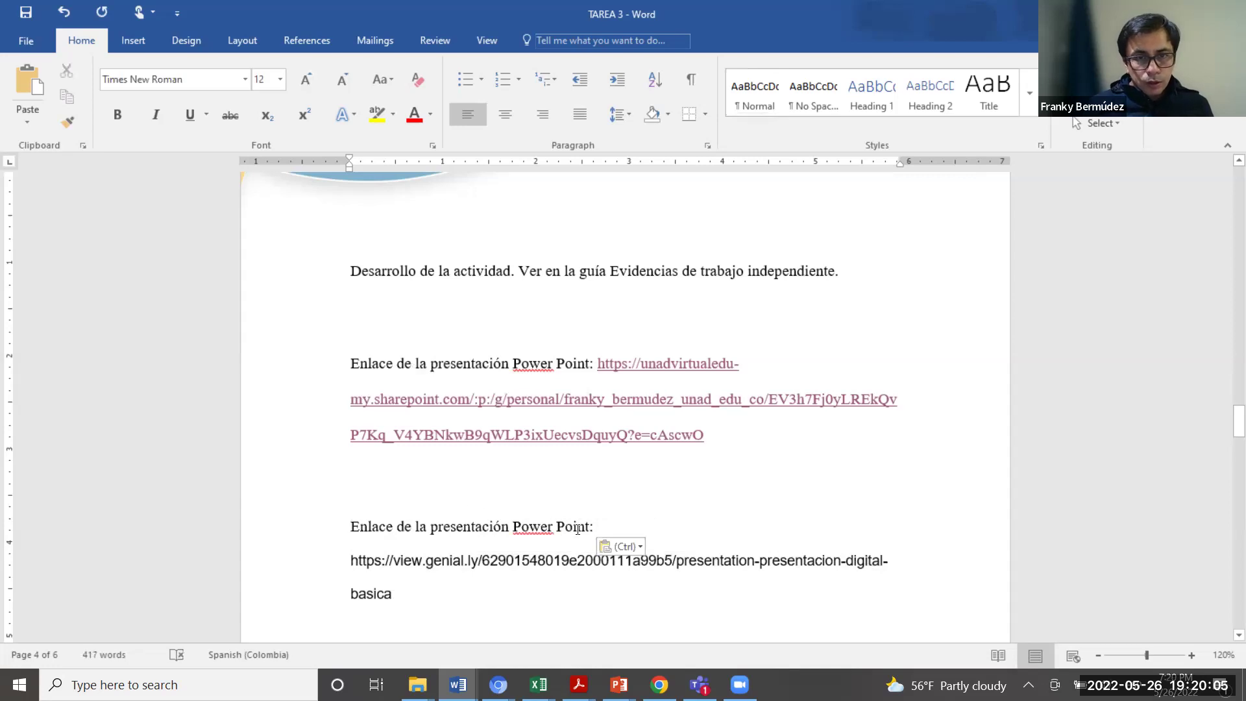
left_click_drag(560, 527, 514, 528)
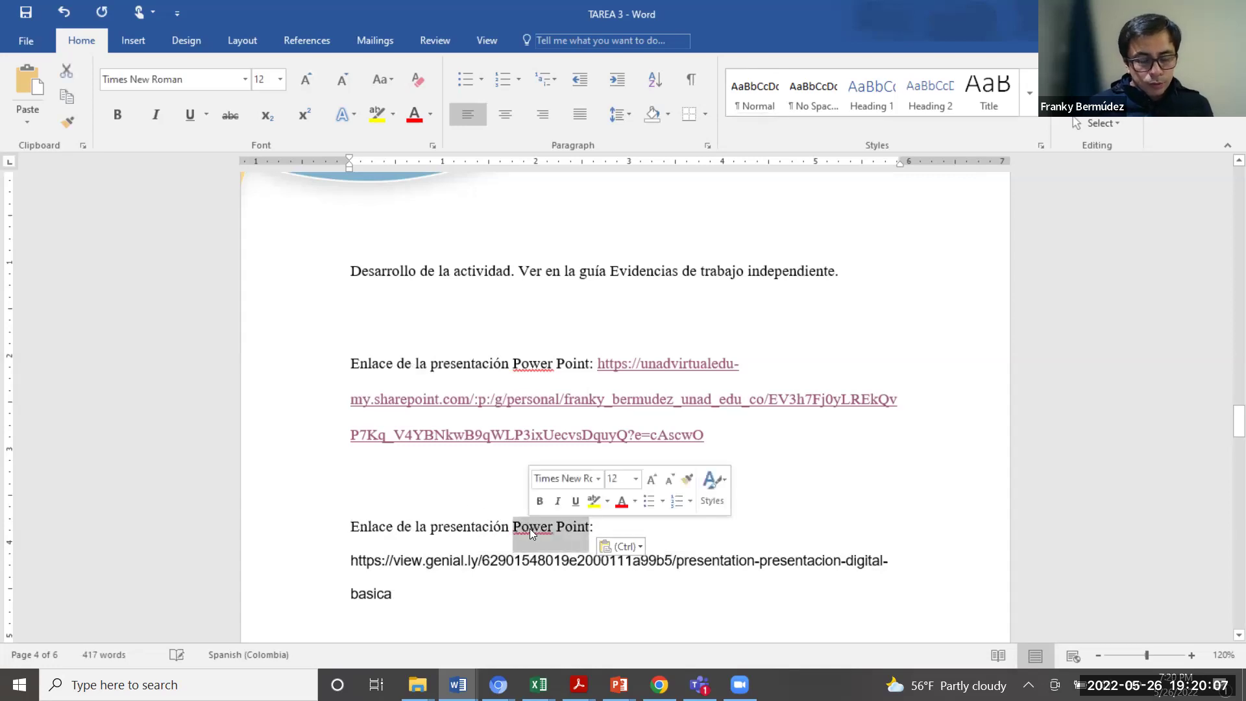
type("Genial.ly")
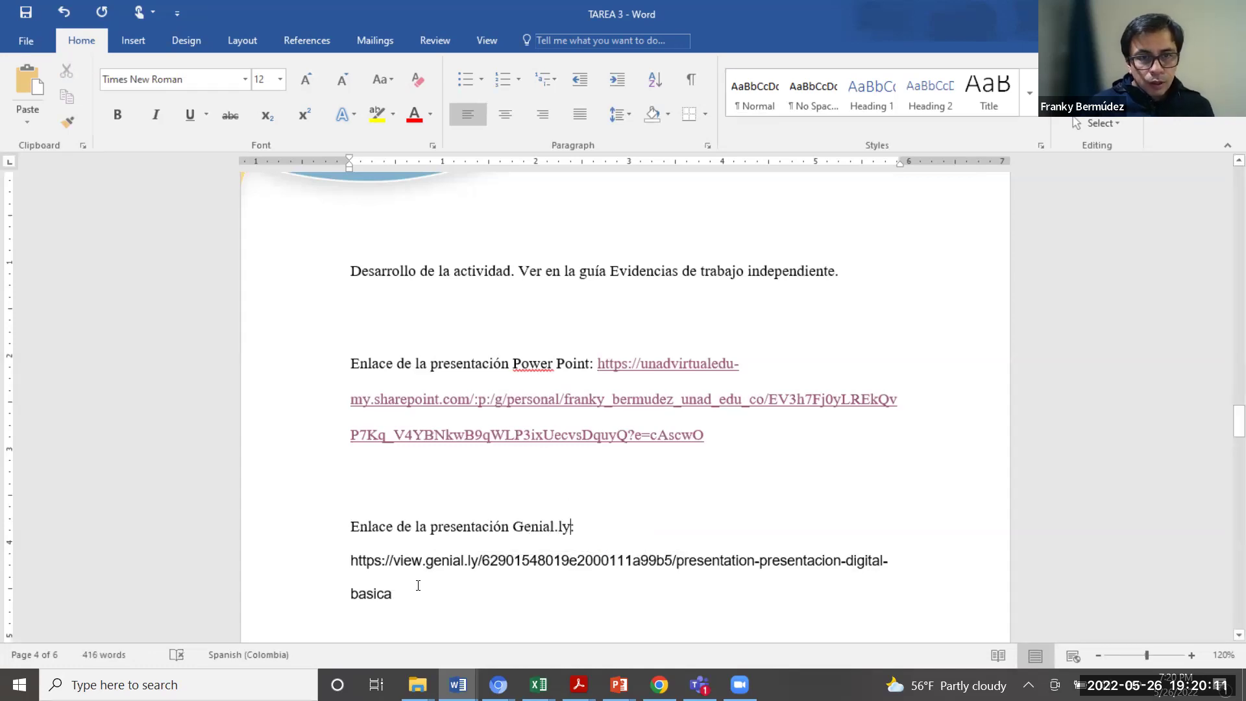
Step: Turn the Genial.ly address into a hyperlink through the Insert Hyperlink dialog
double_click(340, 561)
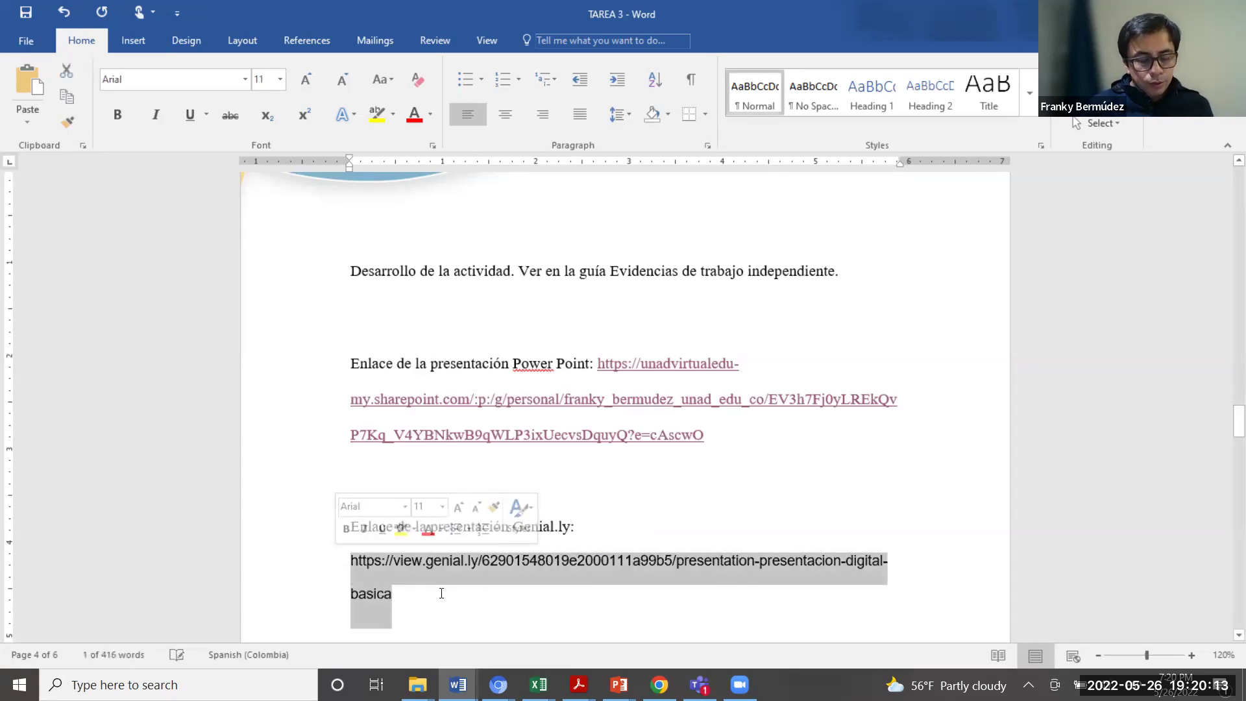
left_click(412, 592)
left_click(352, 571)
right_click(361, 570)
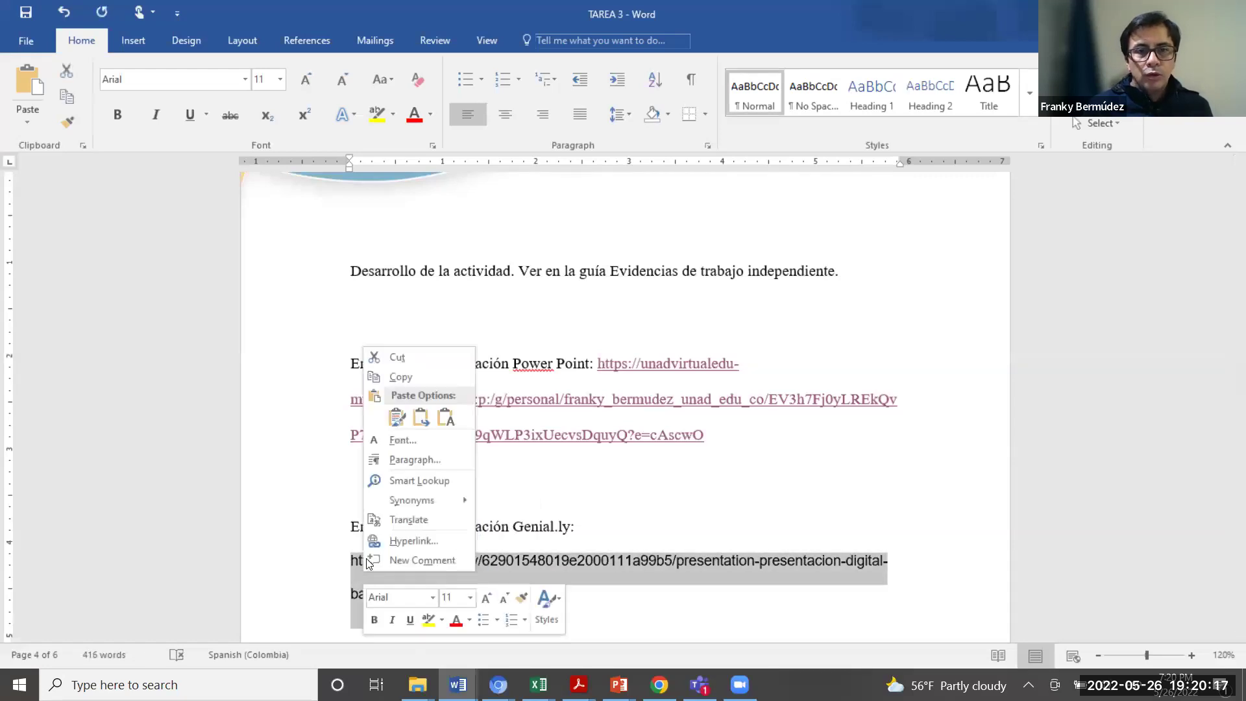
left_click(413, 541)
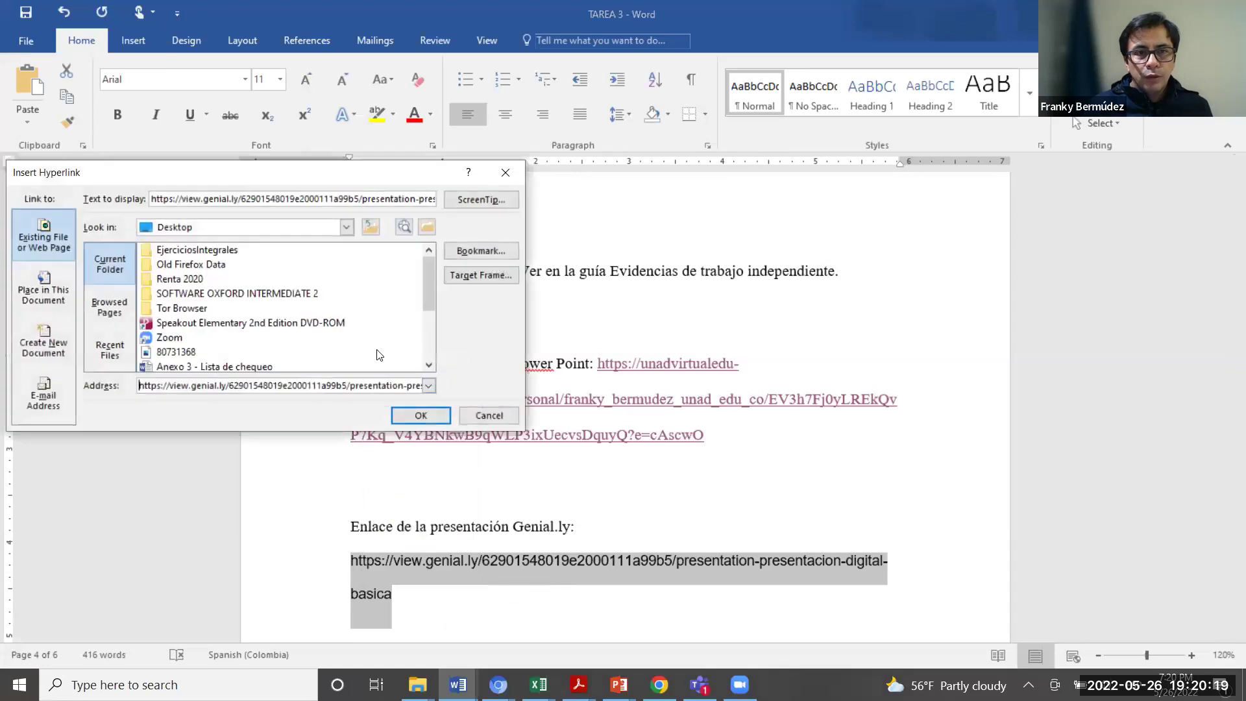
left_click(422, 416)
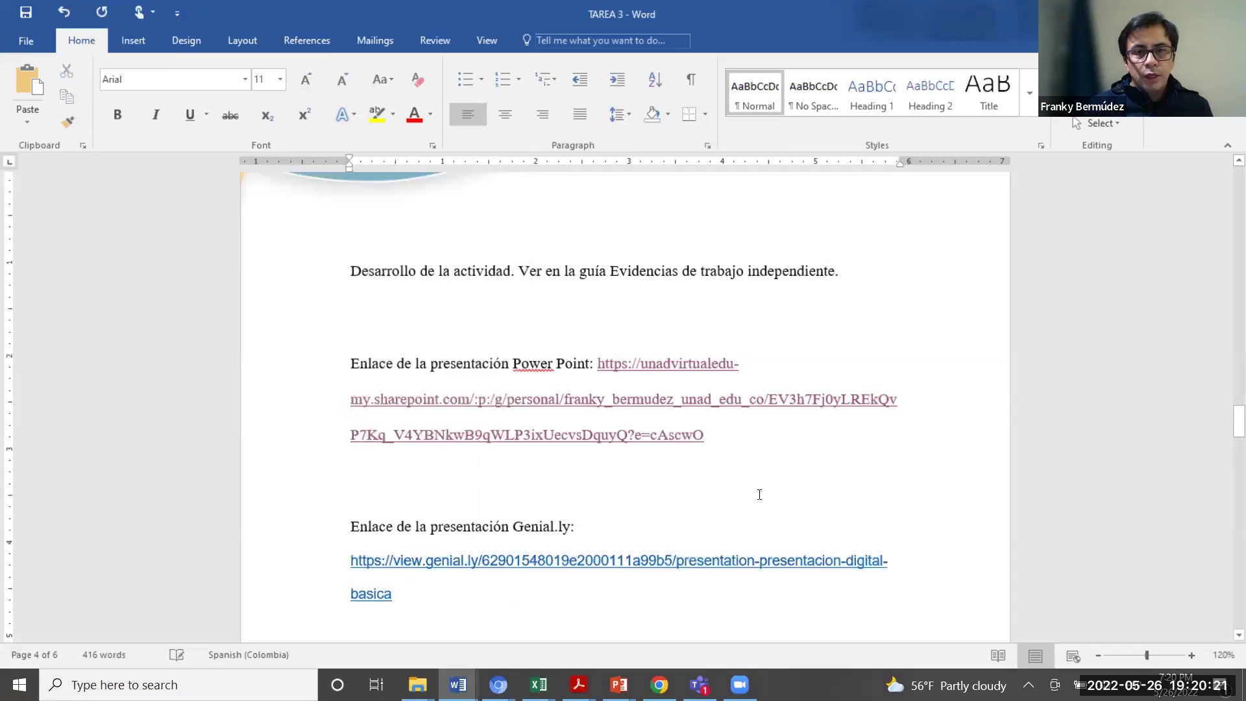
left_click(759, 495)
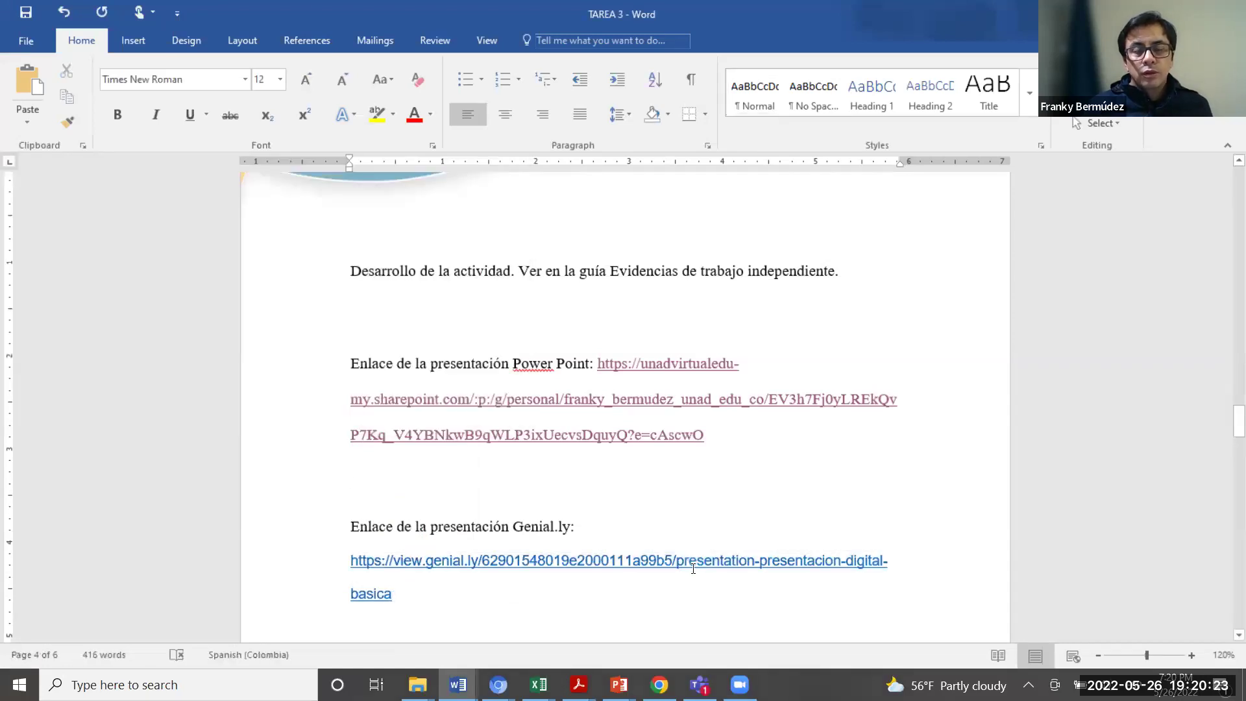
key("alt+Tab")
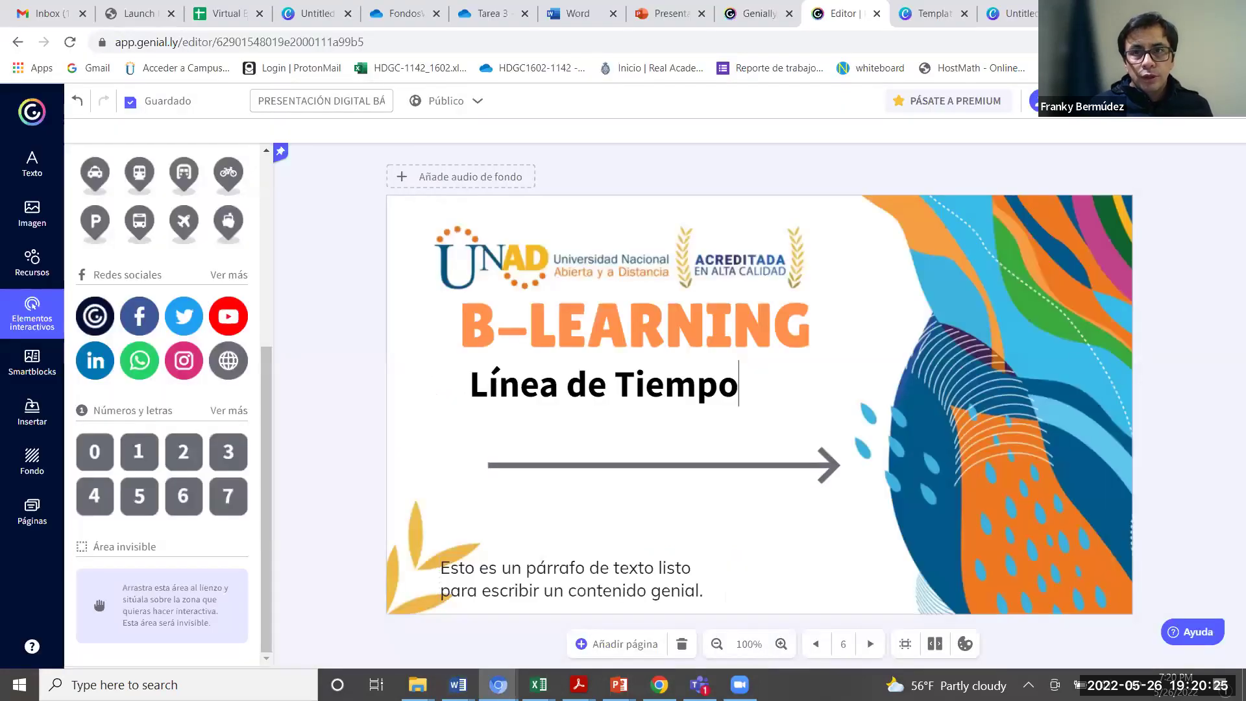
Step: Close the Genially editor tab and follow the Genial.ly link in TAREA 3 to the published presentation
key("super+Down")
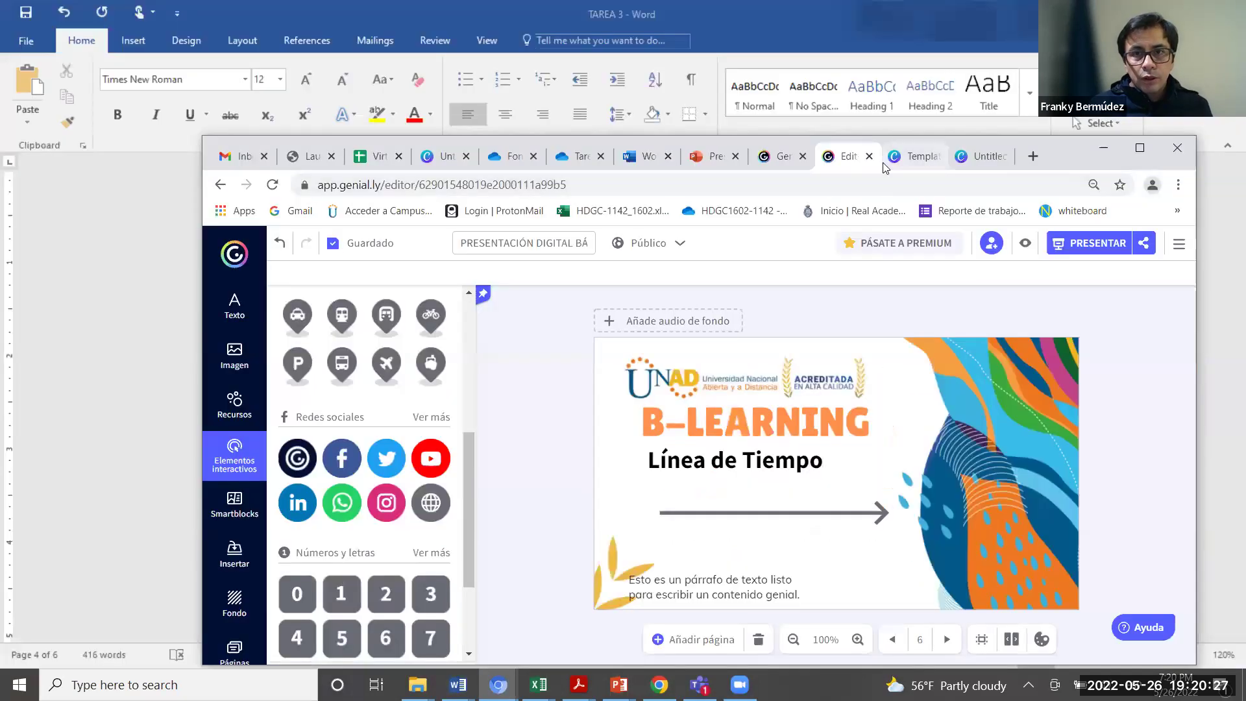
left_click(870, 157)
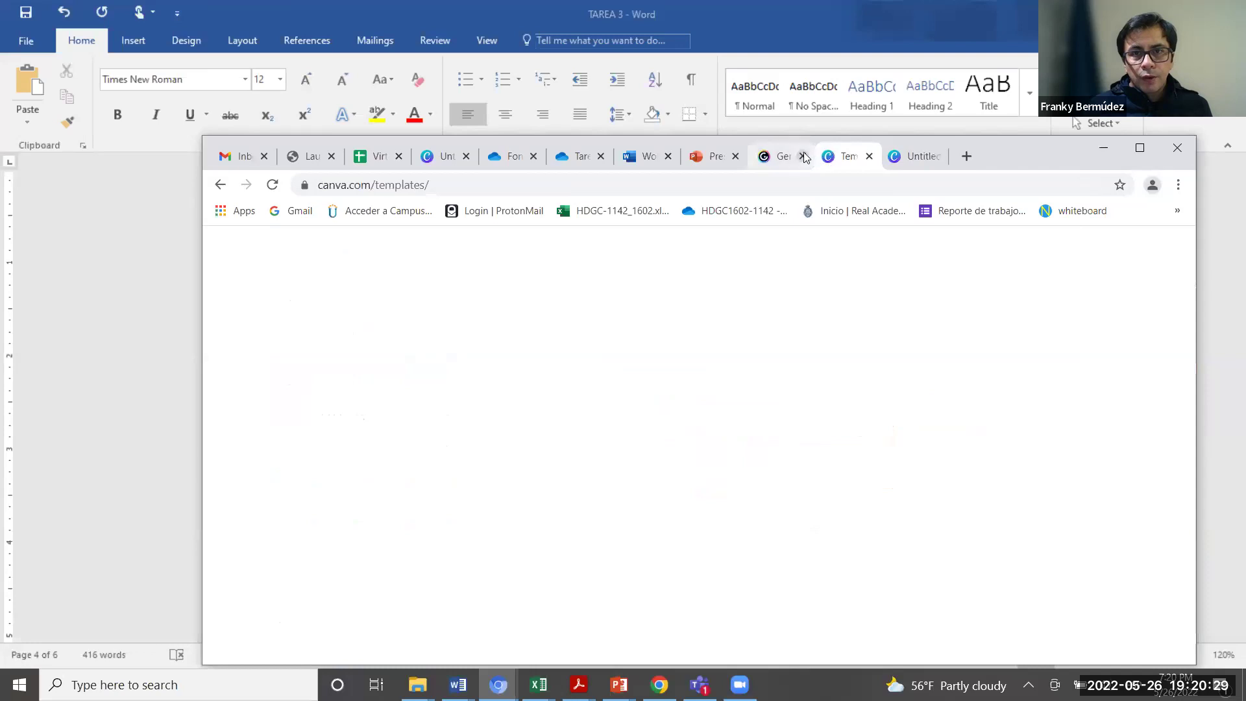
left_click(1147, 151)
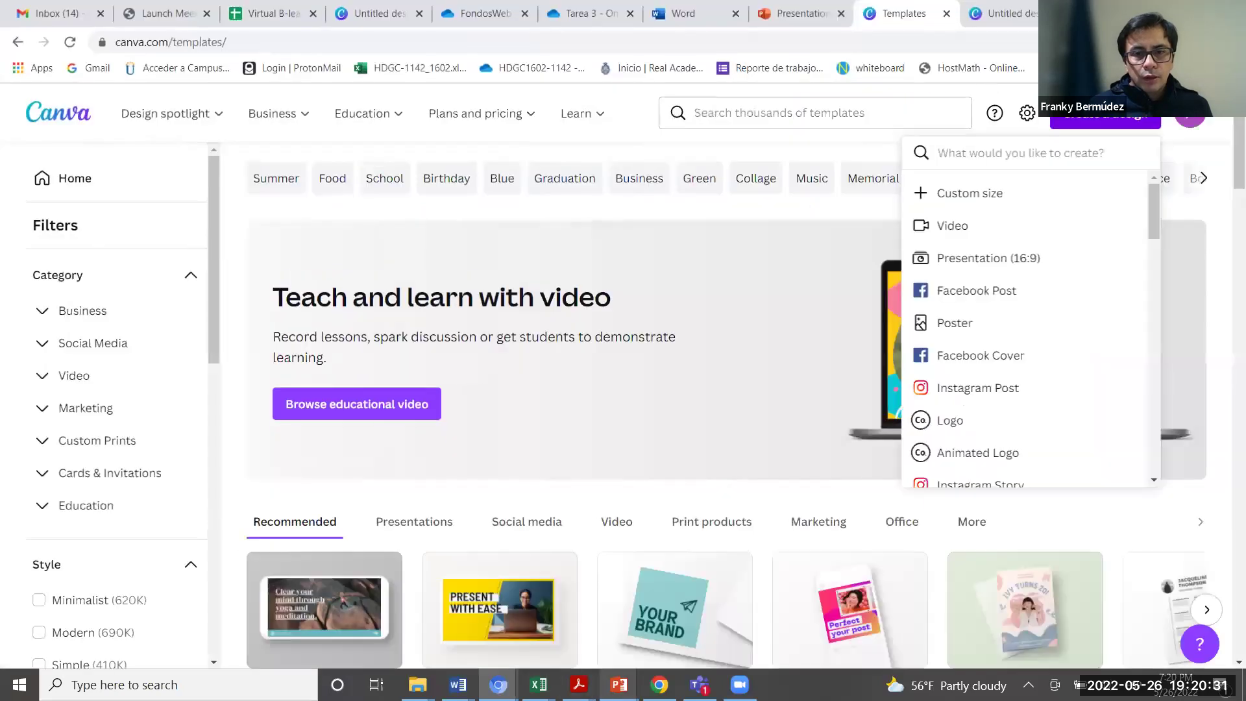
mouse_move(458, 685)
left_click(802, 623)
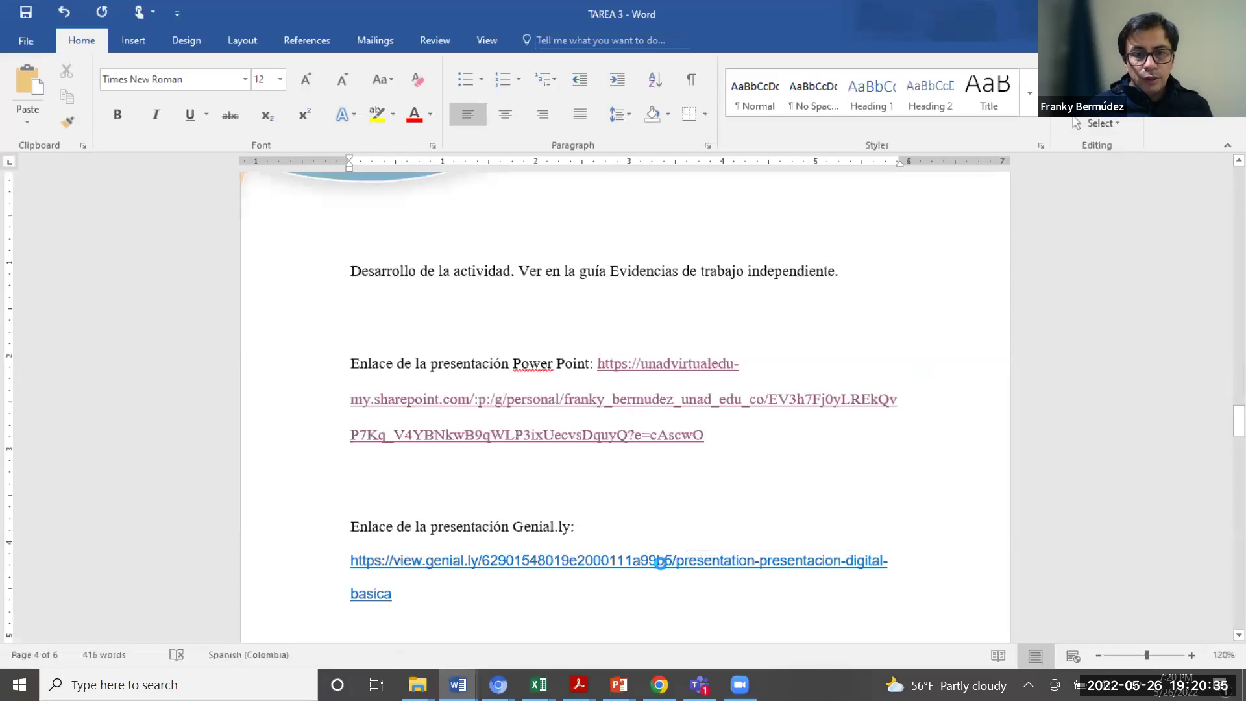
left_click(662, 564)
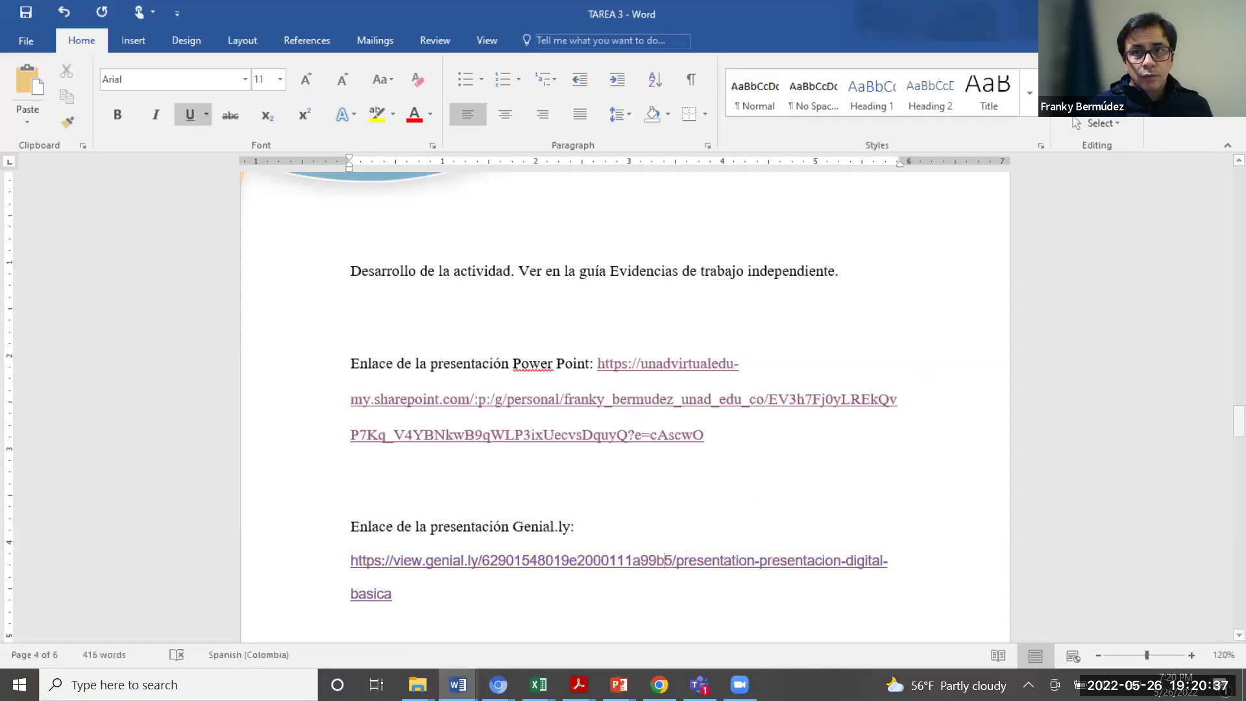
left_click(666, 560, "ctrl")
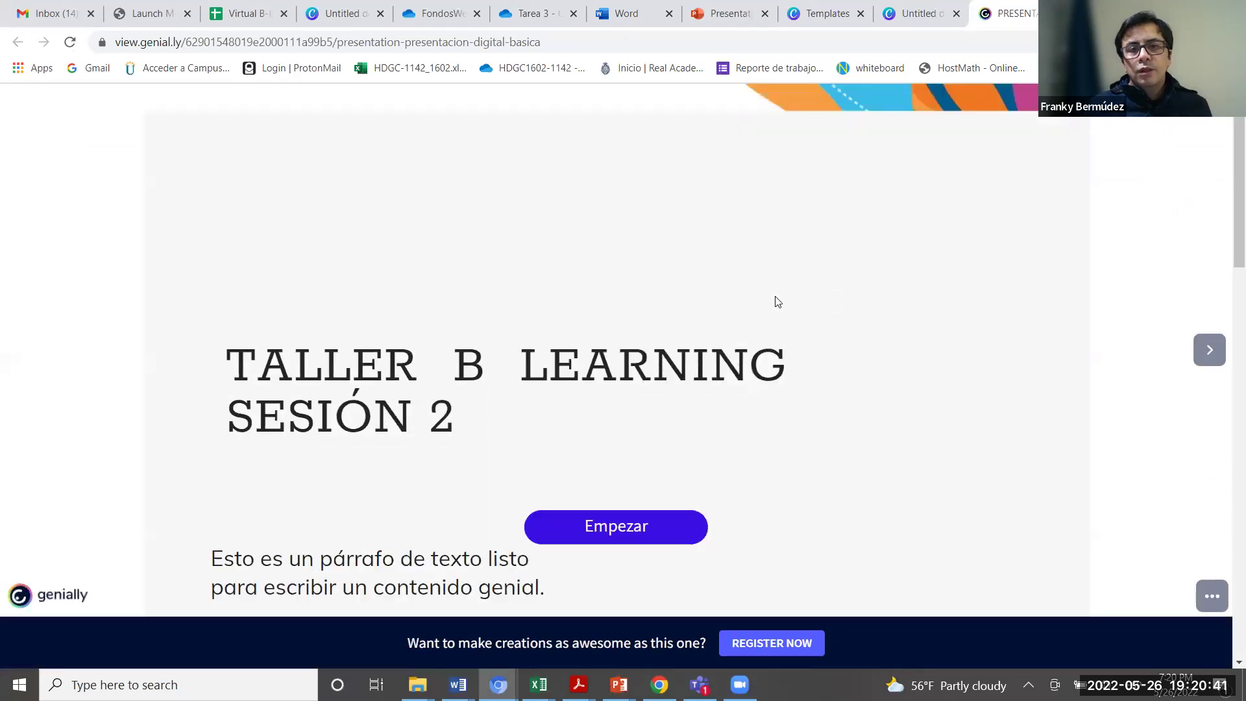
Step: Page through the apps rating slides and open the linked Web 2.0 video
left_click(1209, 364)
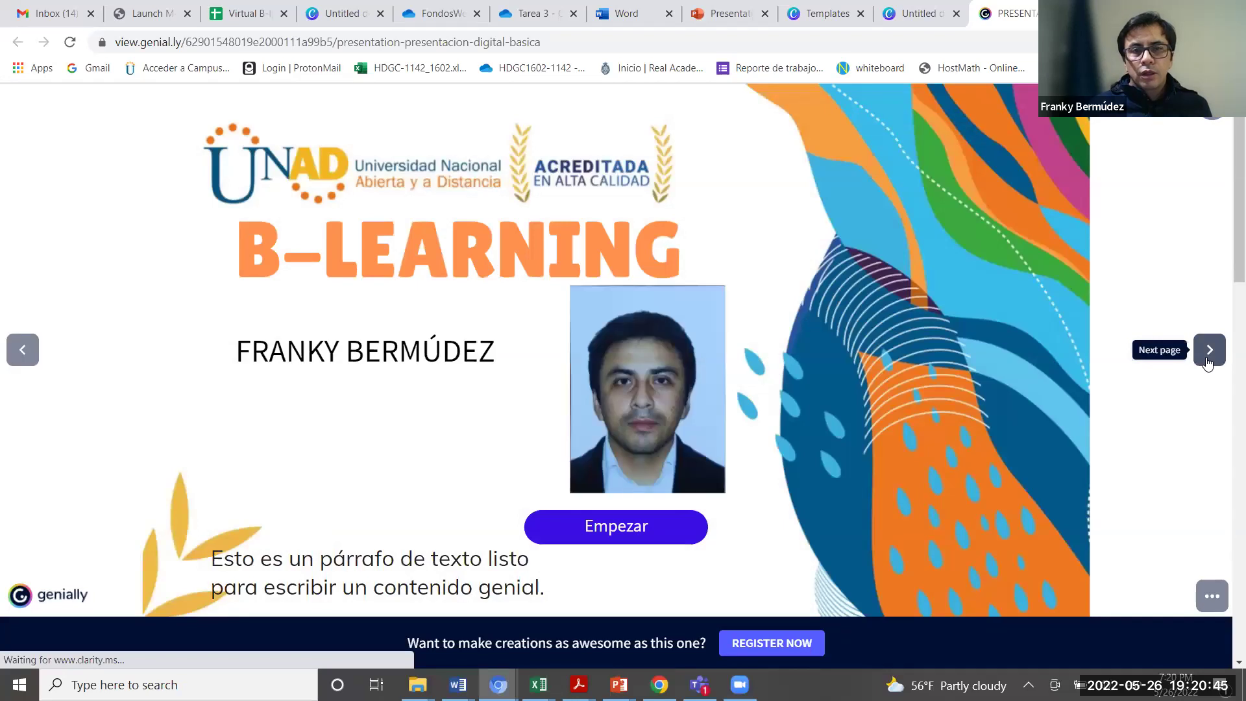
left_click(1209, 363)
left_click(1208, 362)
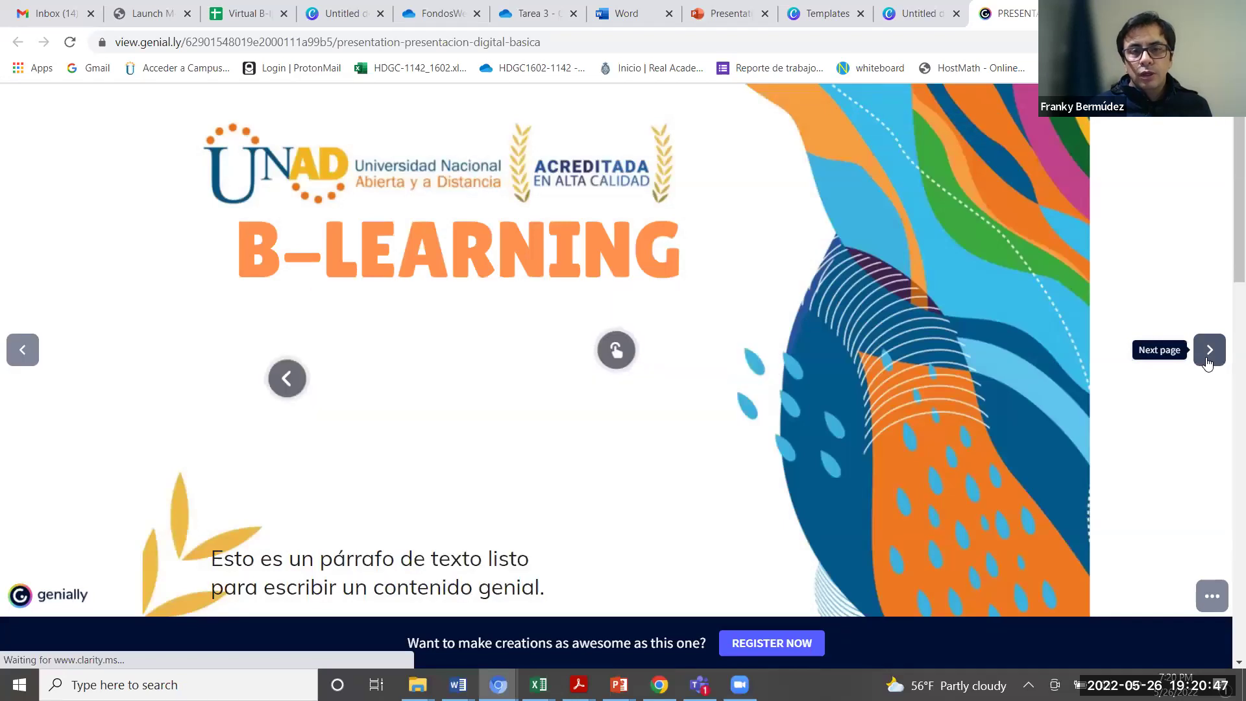
left_click(287, 377)
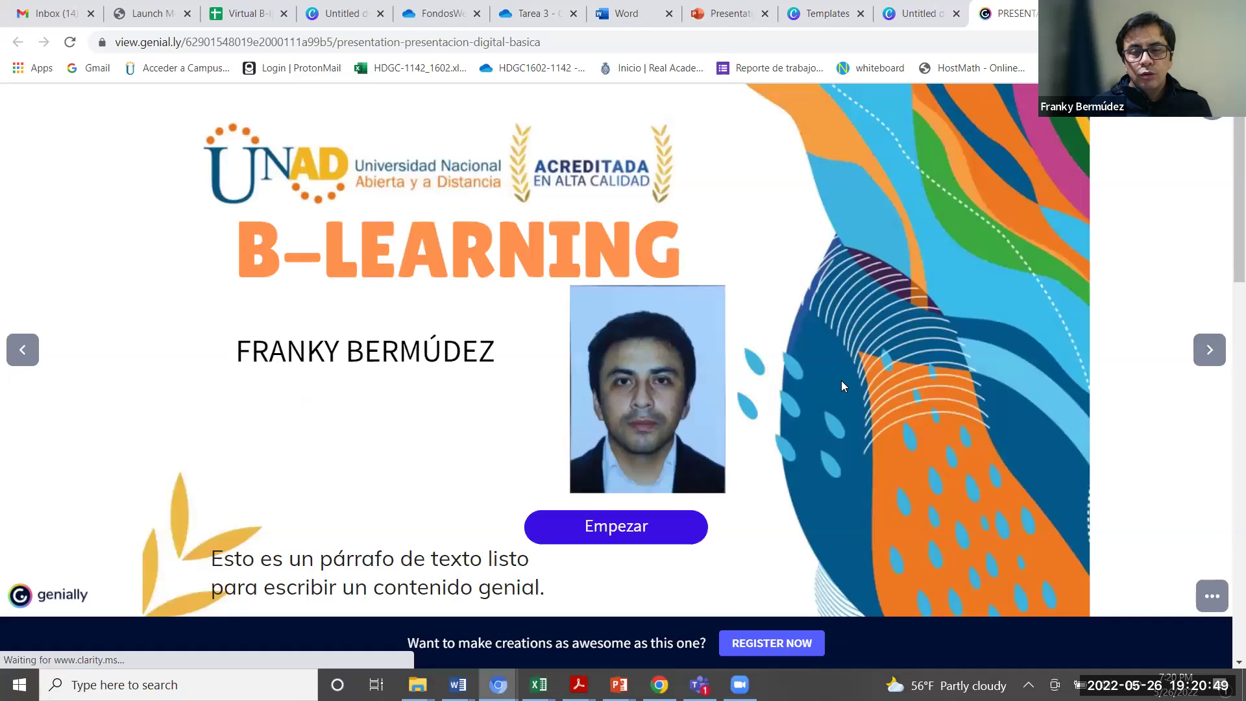
left_click(1209, 354)
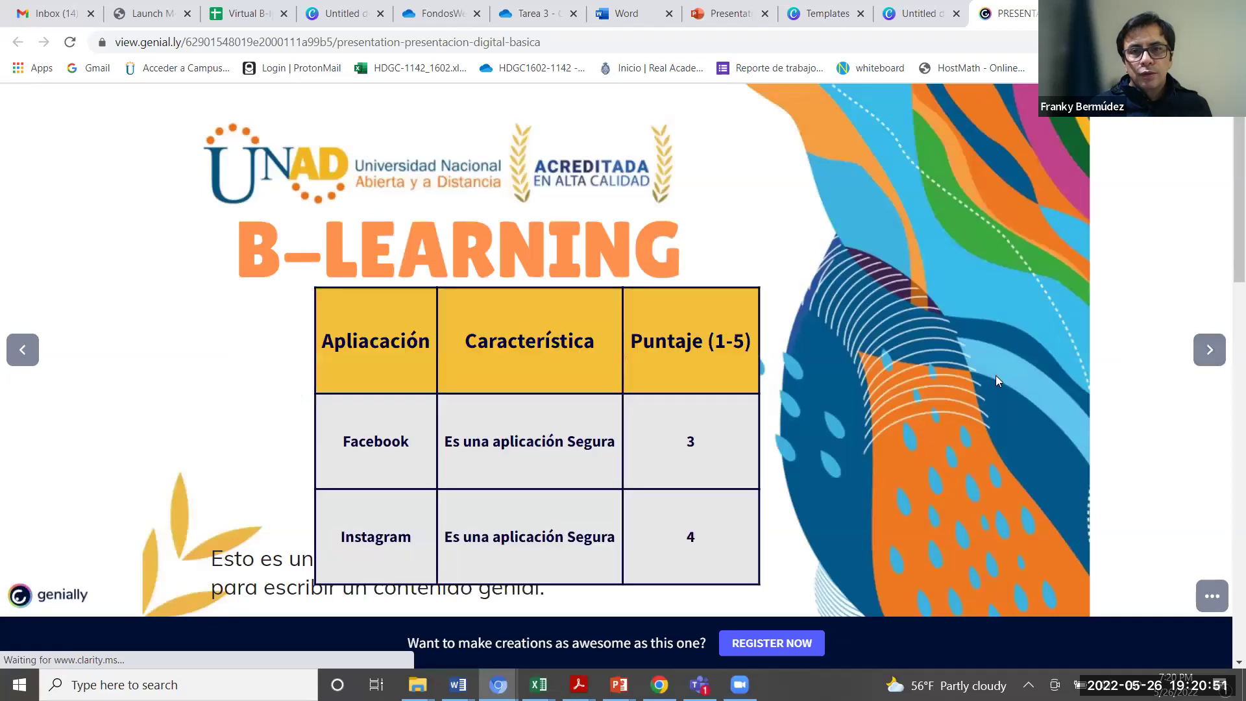
left_click(1206, 363)
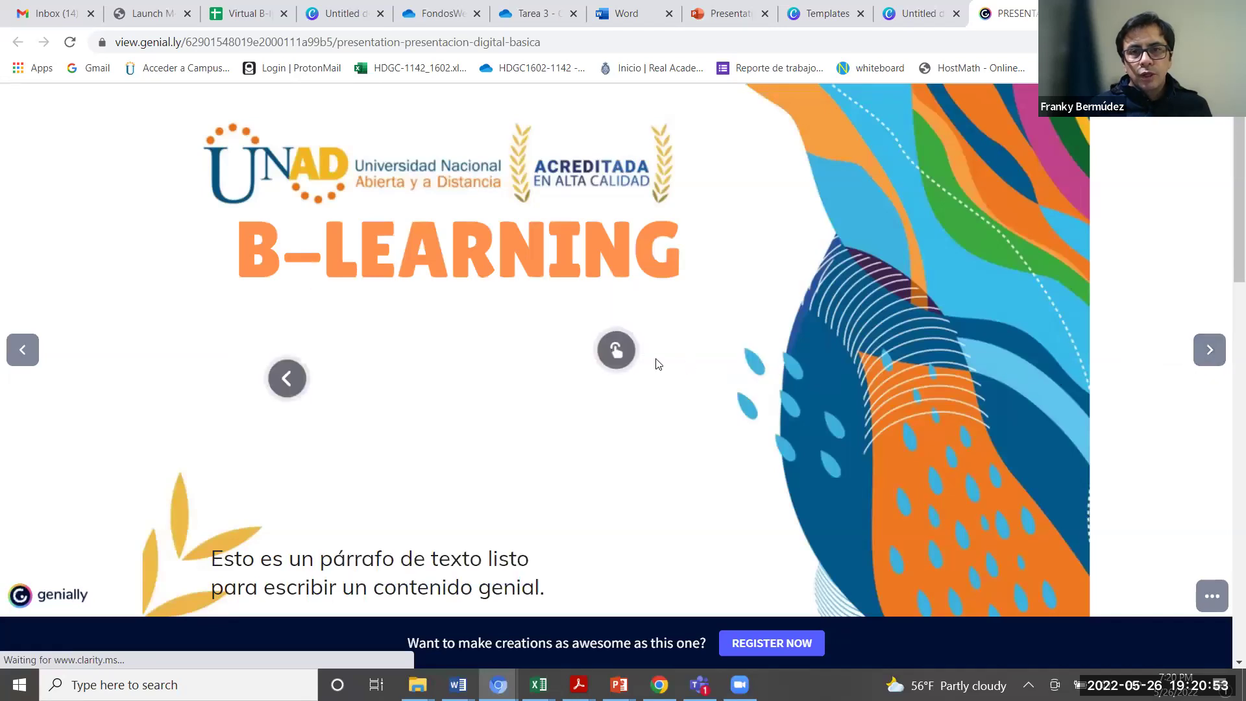
left_click(617, 350)
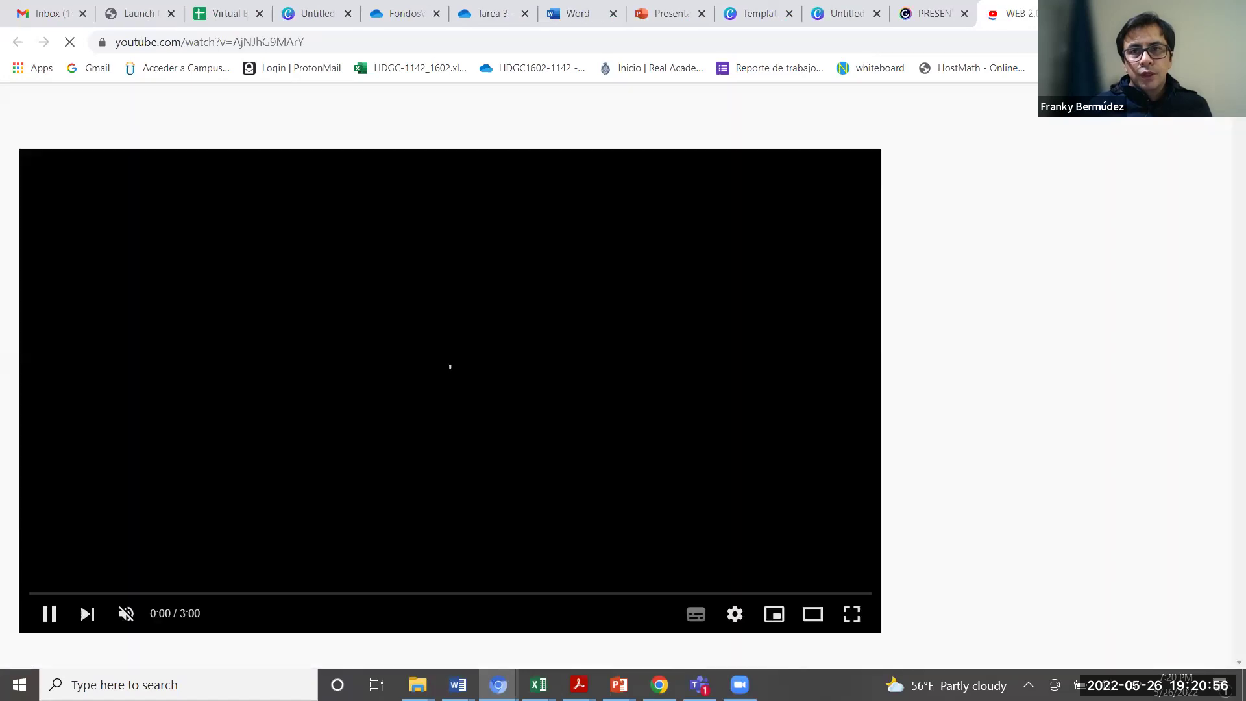
Step: Return to the presentation and advance through the personal-protection checklist to the Línea de Tiempo slide
key("super+Down")
left_click(942, 171)
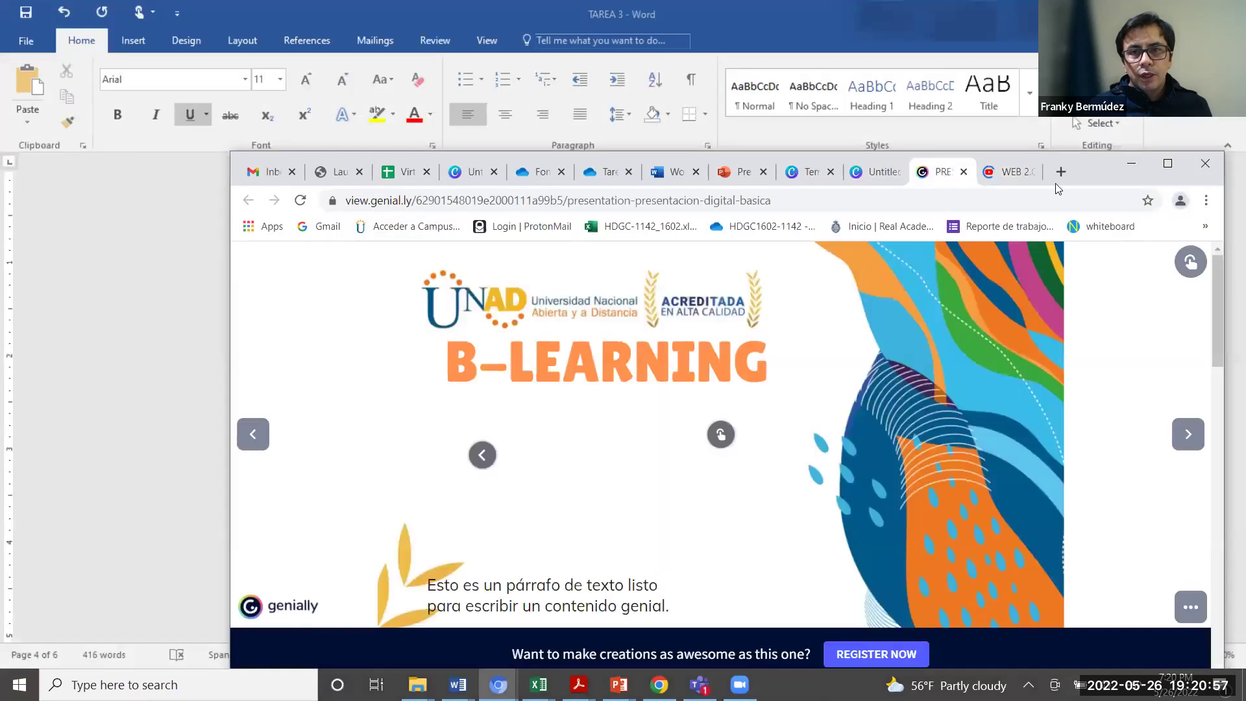
left_click(1168, 163)
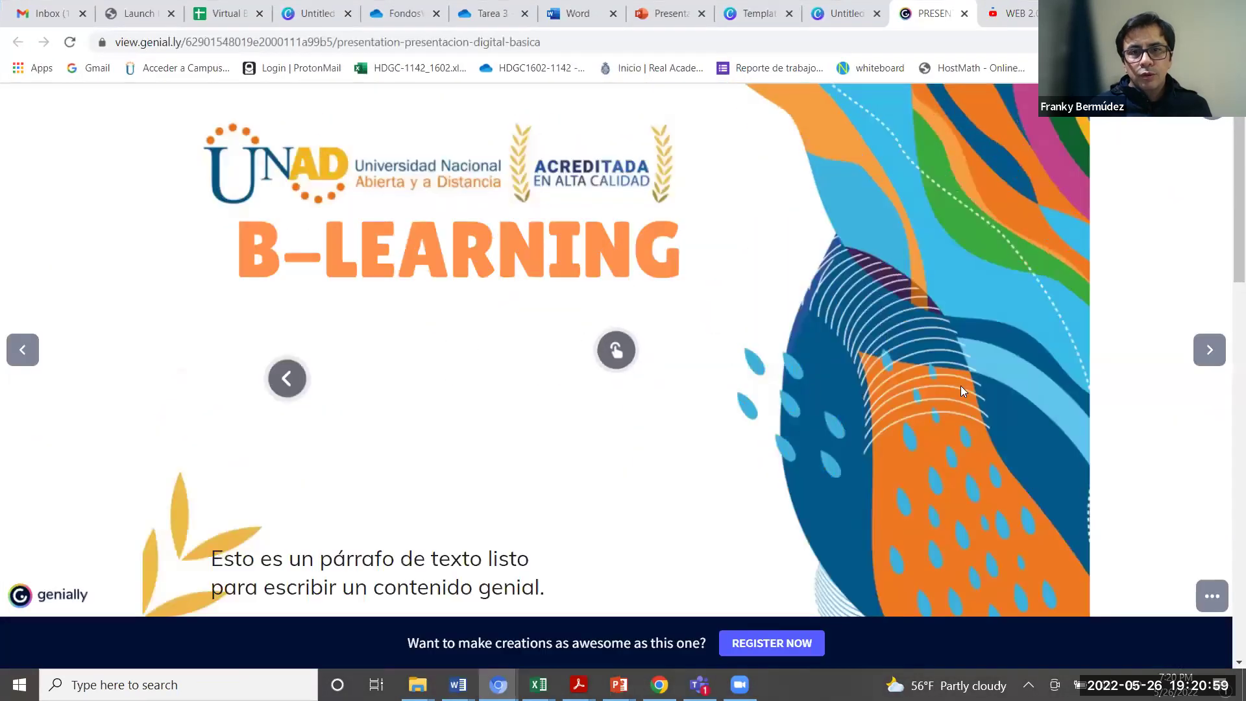
left_click(1208, 350)
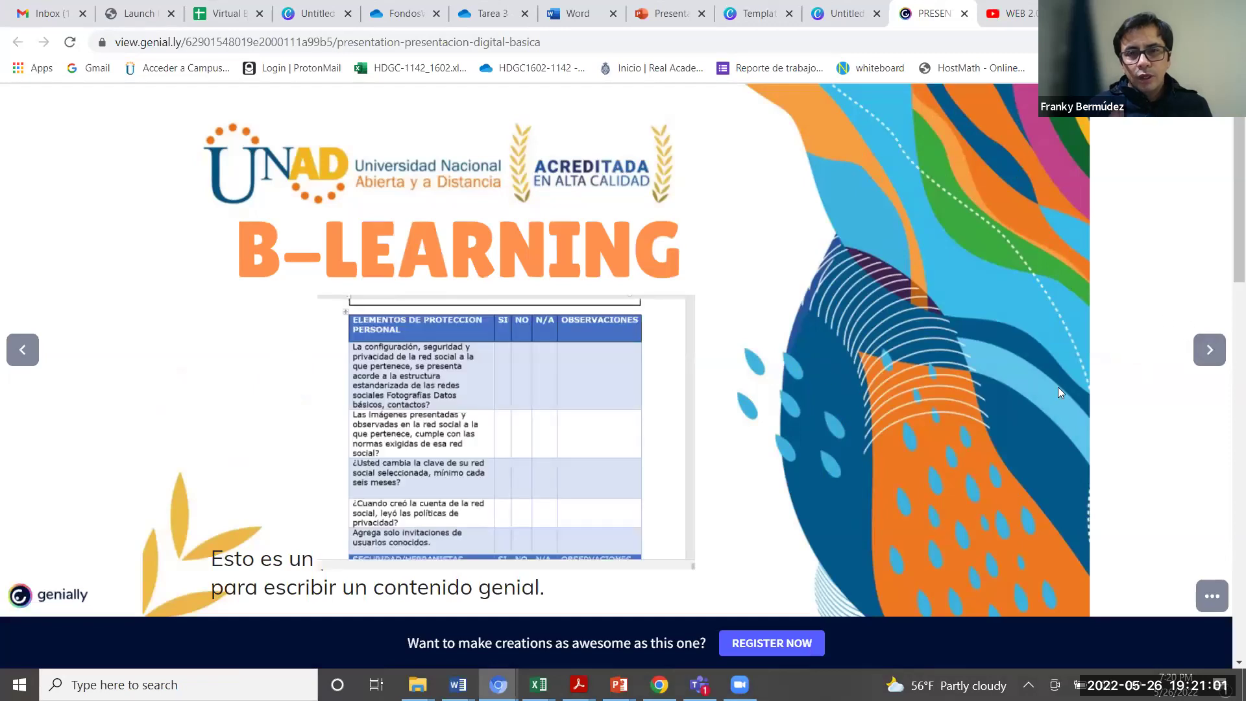
left_click(1210, 351)
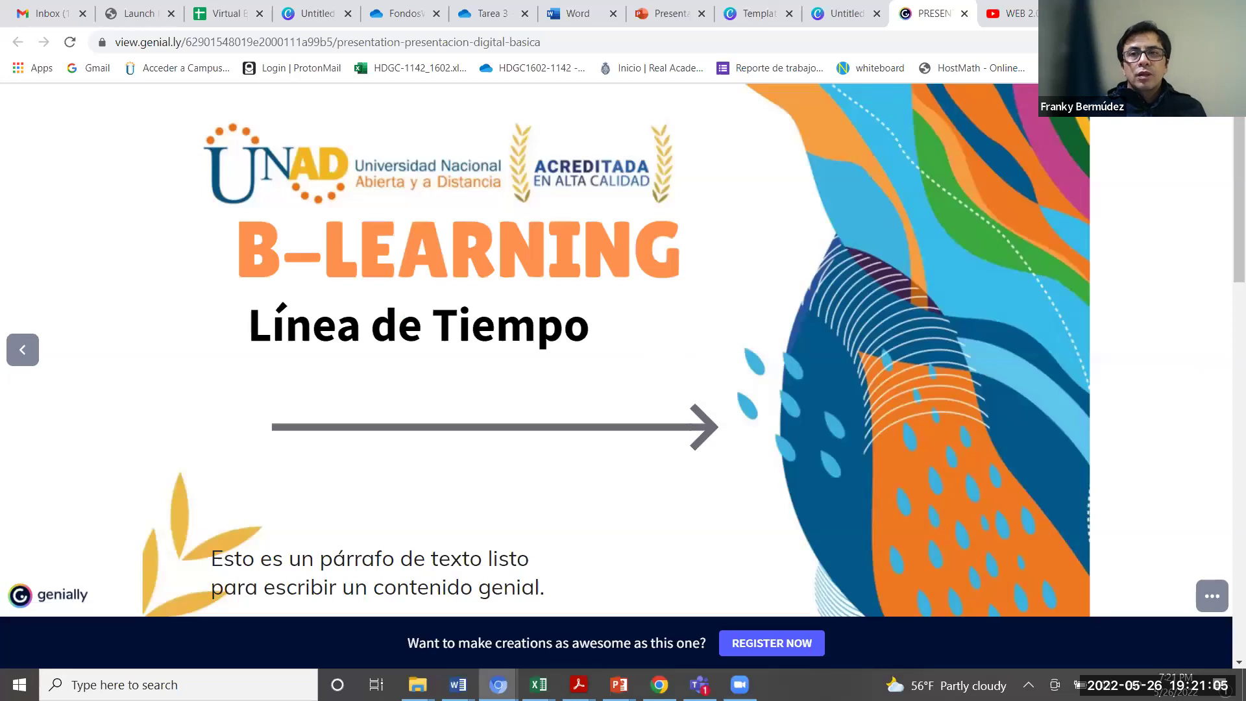
key("super+Down")
left_click(1011, 98)
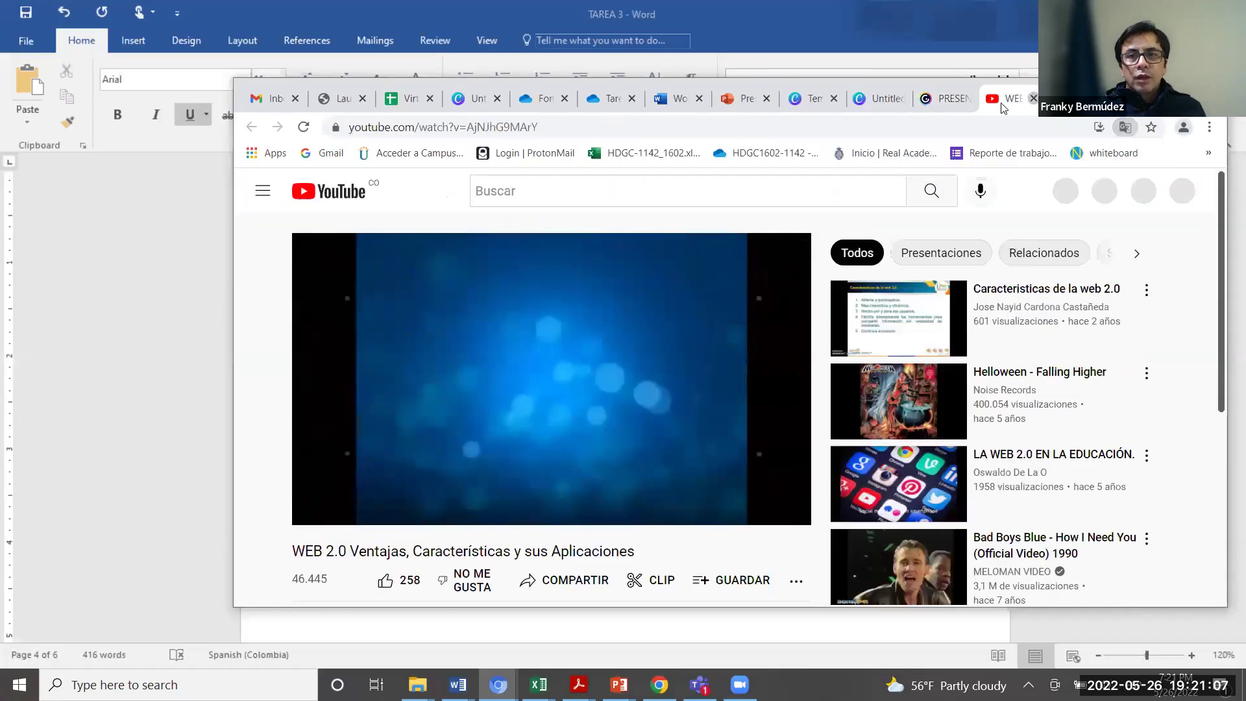
Step: Close the YouTube and Genially tabs, maximize the blank Canva presentation, and open the template search
key("ctrl+shift+Tab")
middle_click(1011, 98)
middle_click(1016, 108)
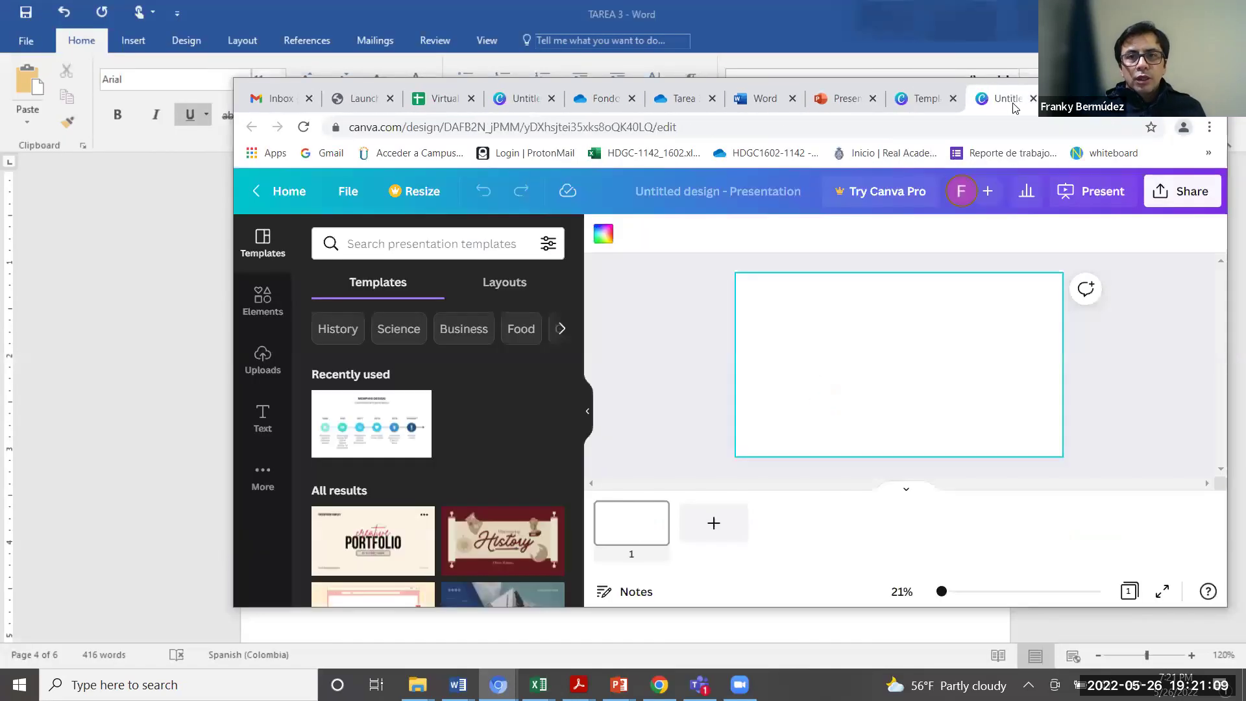
key("super+Up")
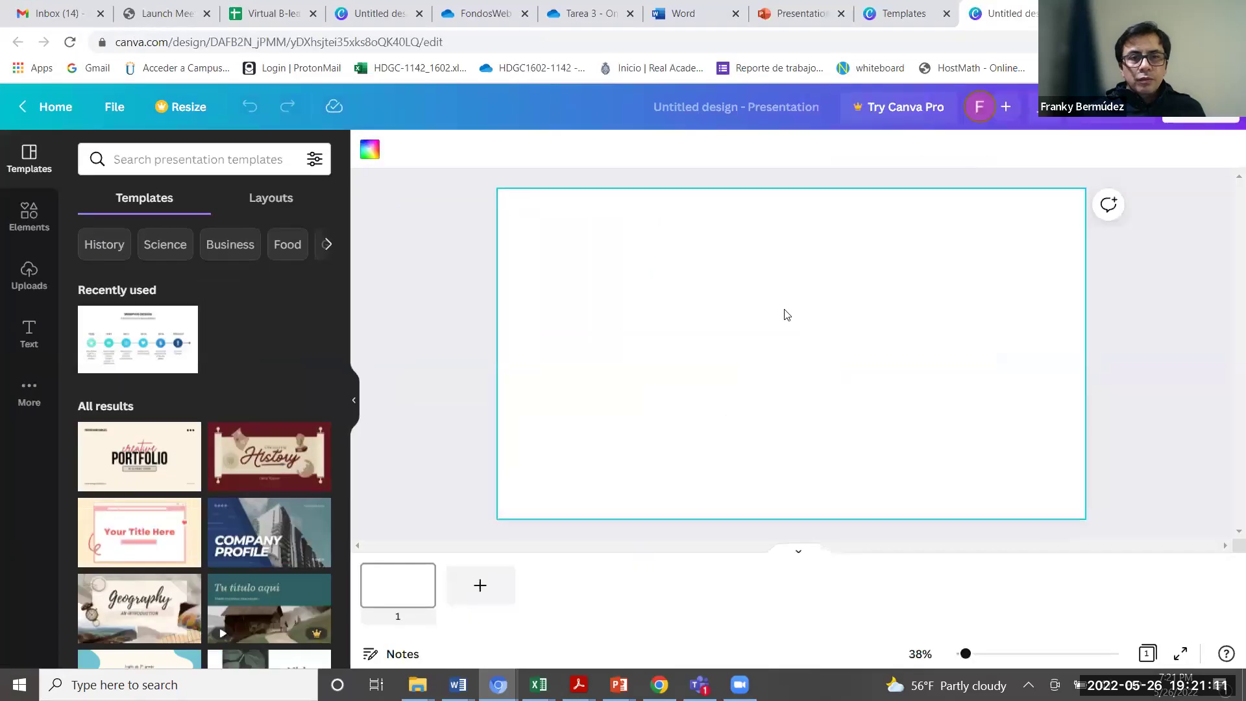
left_click(444, 341)
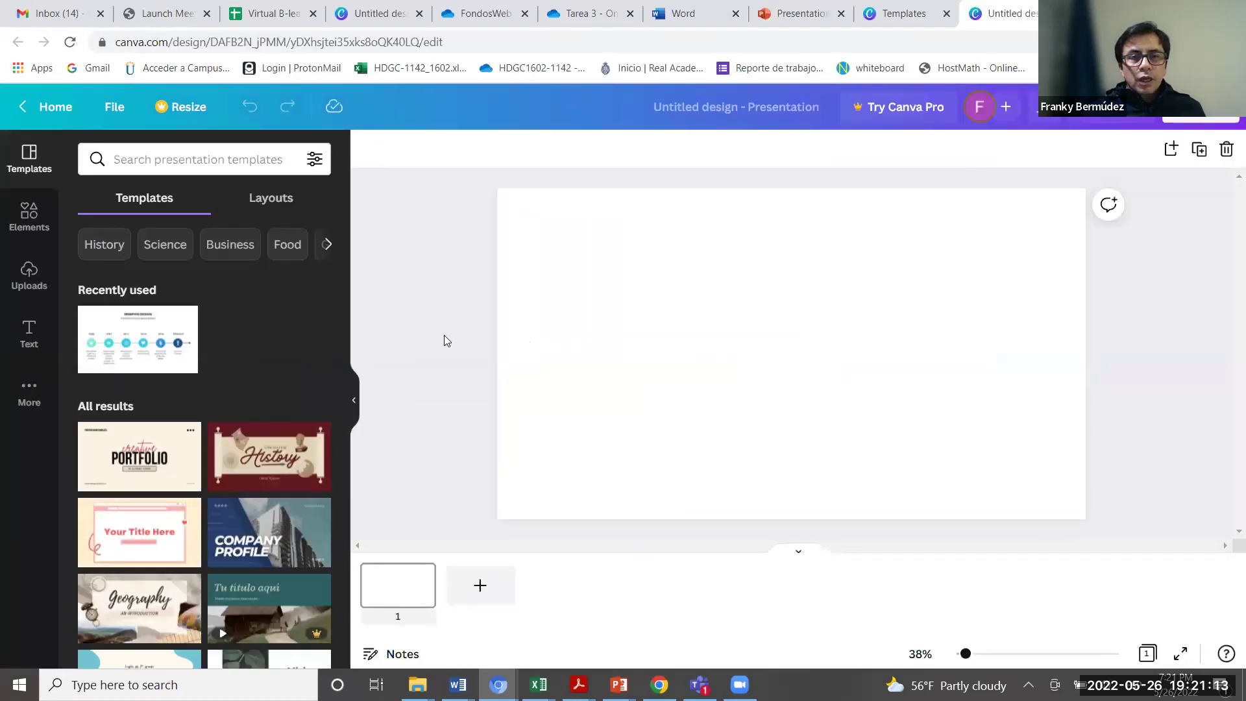
right_click(548, 358)
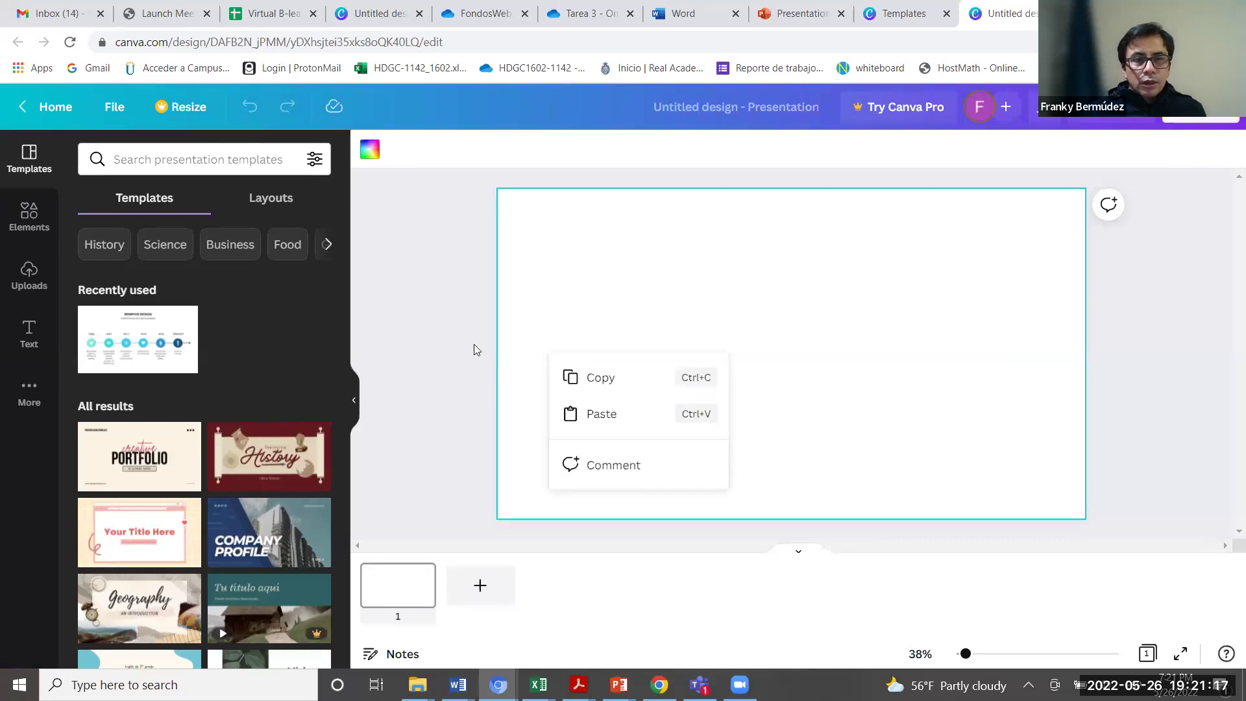
left_click(417, 343)
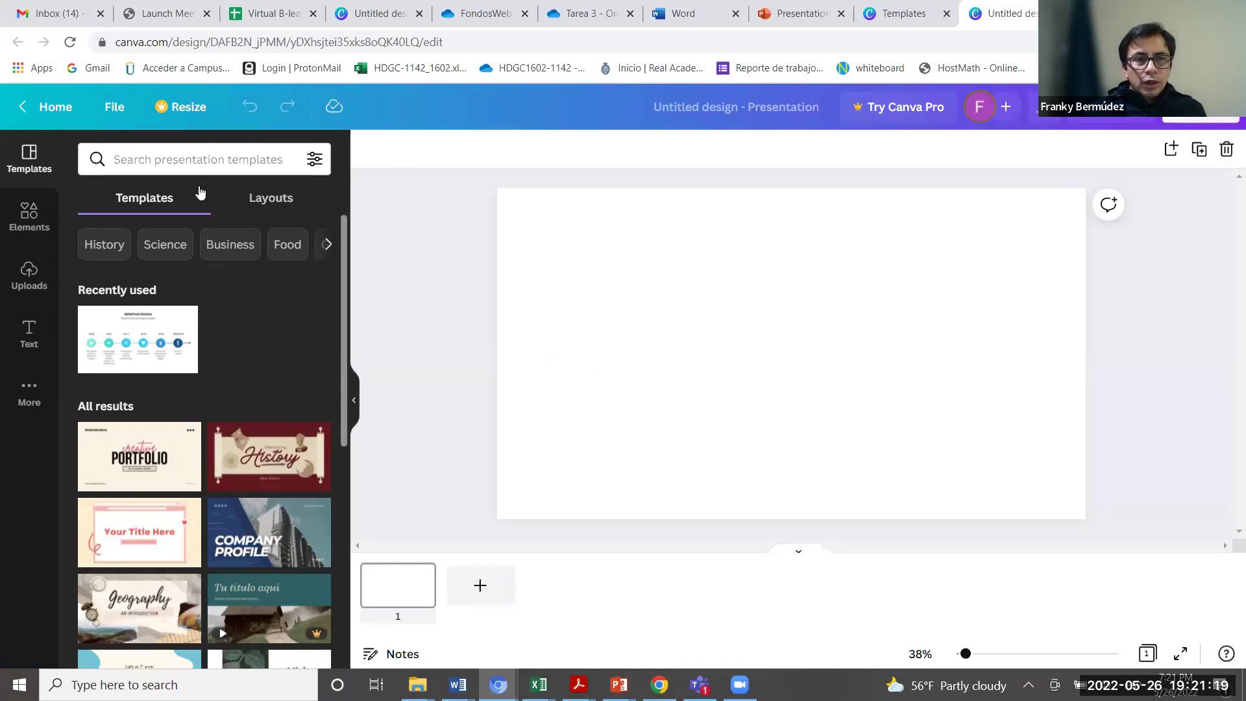
left_click(189, 162)
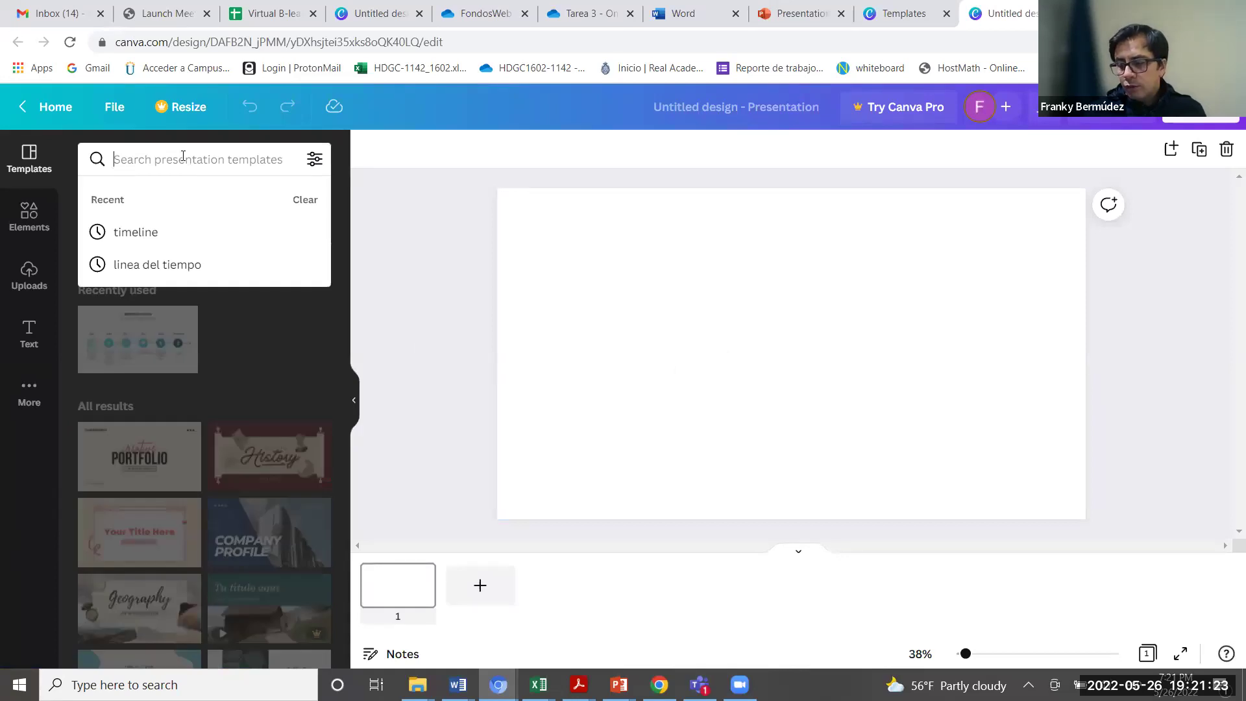
Step: Search templates for 'linea del tiempo' and apply an Azul Cronograma Circular layout to page 1
left_click(162, 263)
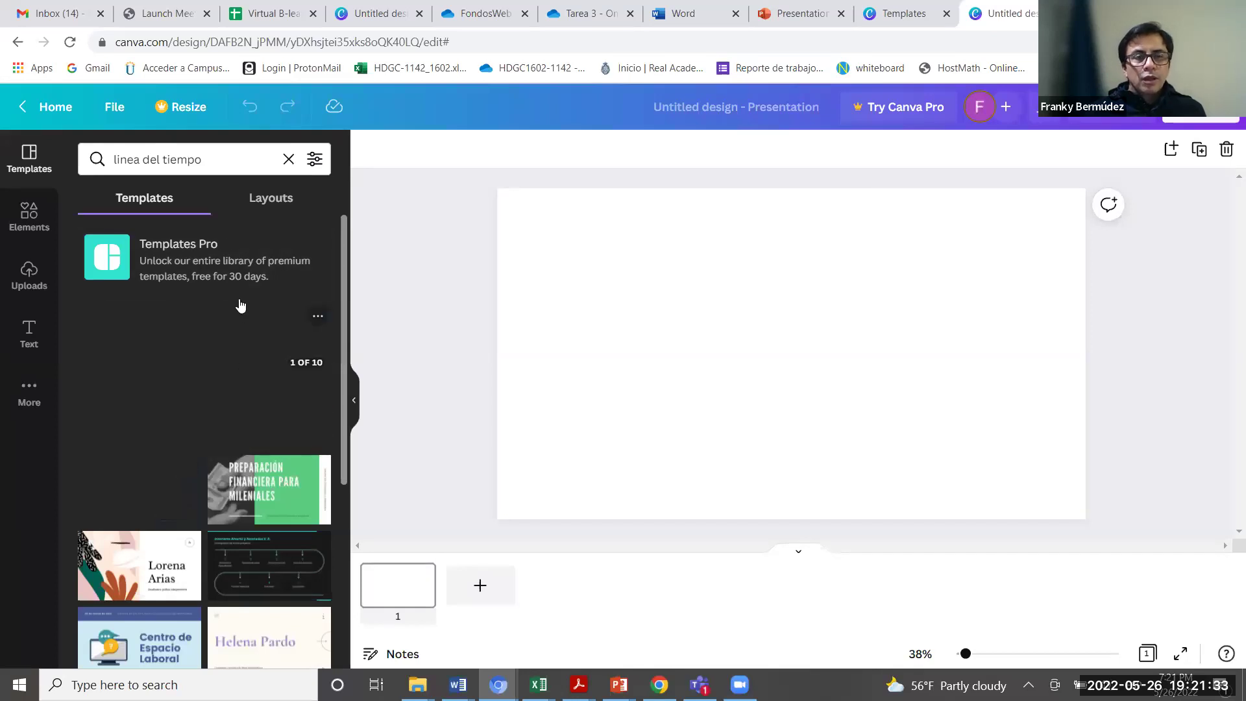
left_click(214, 167)
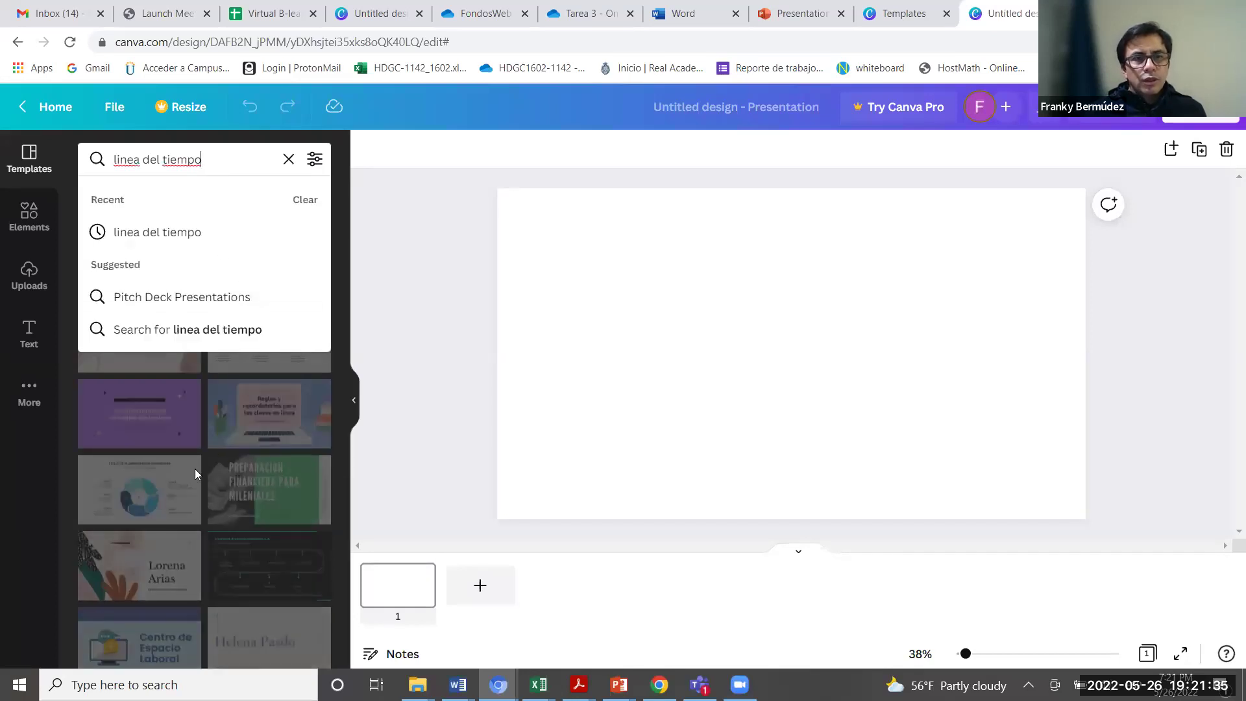
left_click(163, 499)
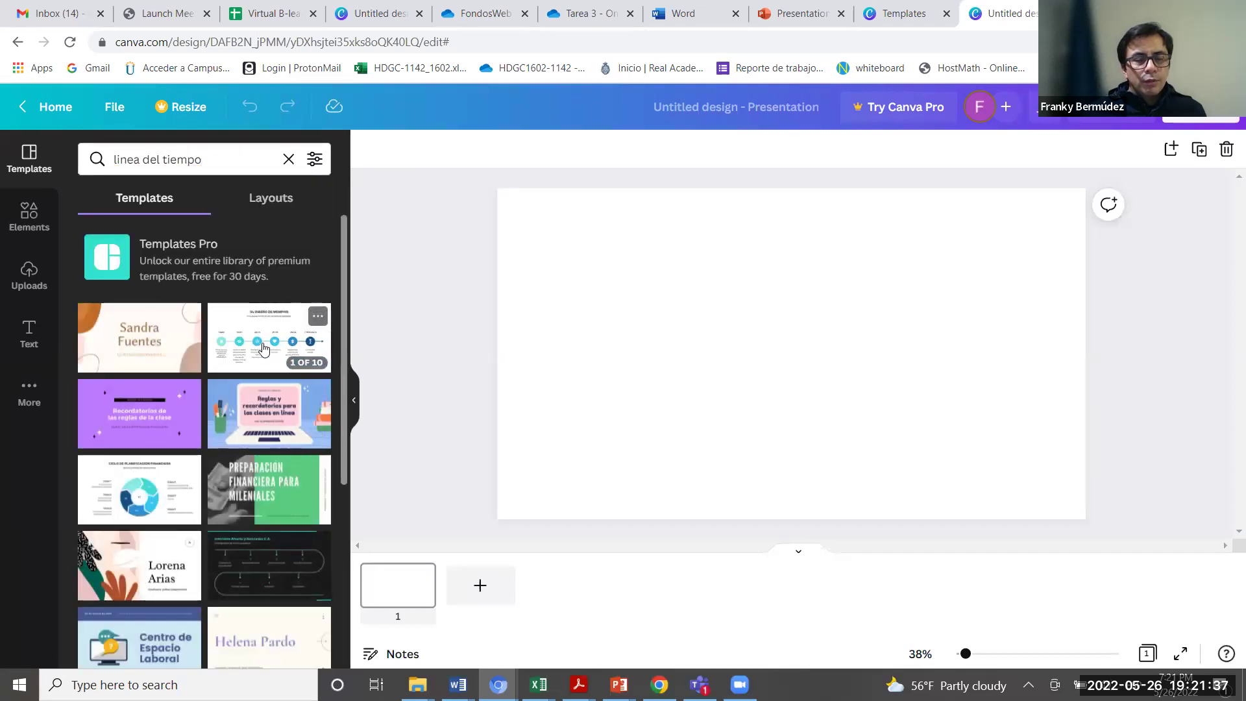
left_click(263, 350)
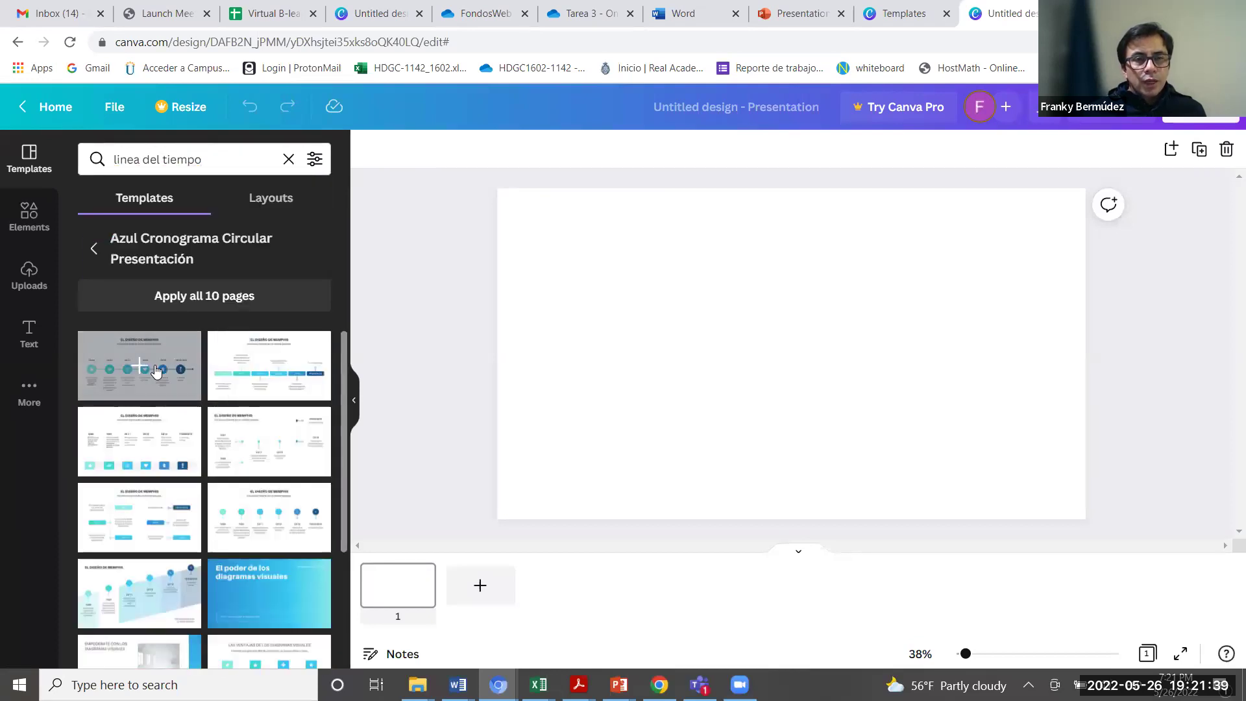
left_click(132, 372)
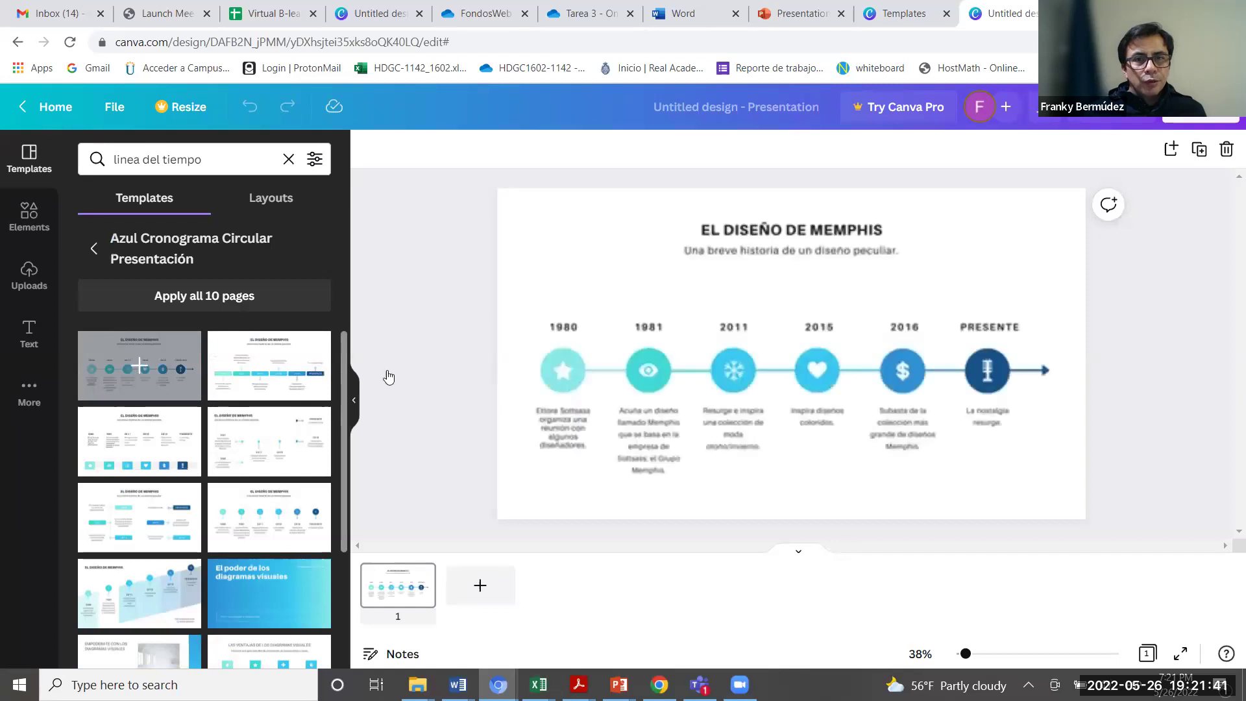
Step: Add pages 2 and 3, each with a different Azul Cronograma Circular timeline layout
left_click(480, 586)
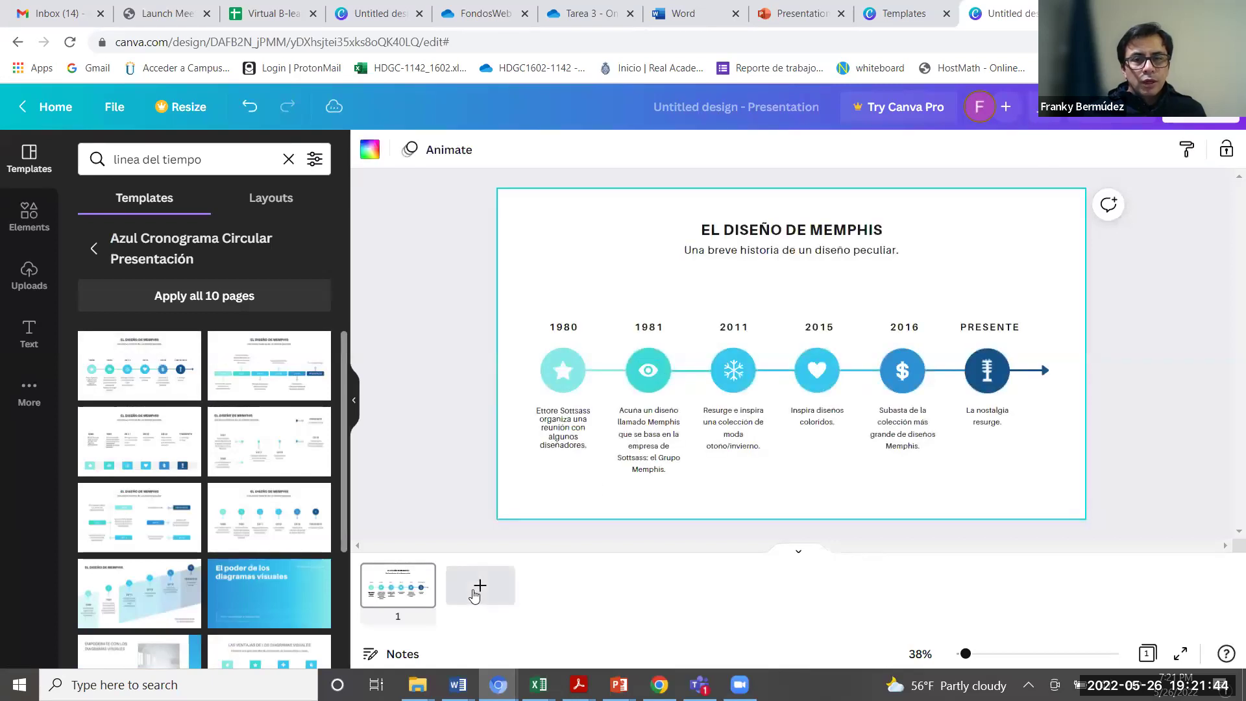
left_click(281, 388)
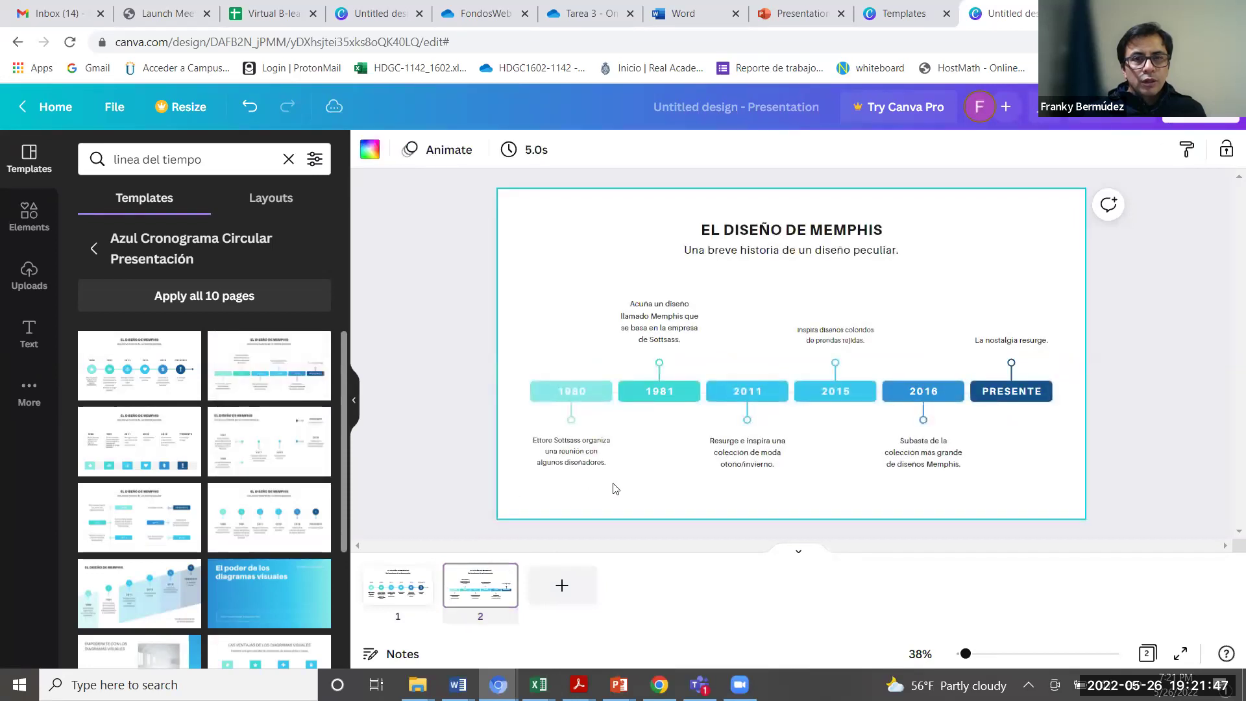
left_click(562, 586)
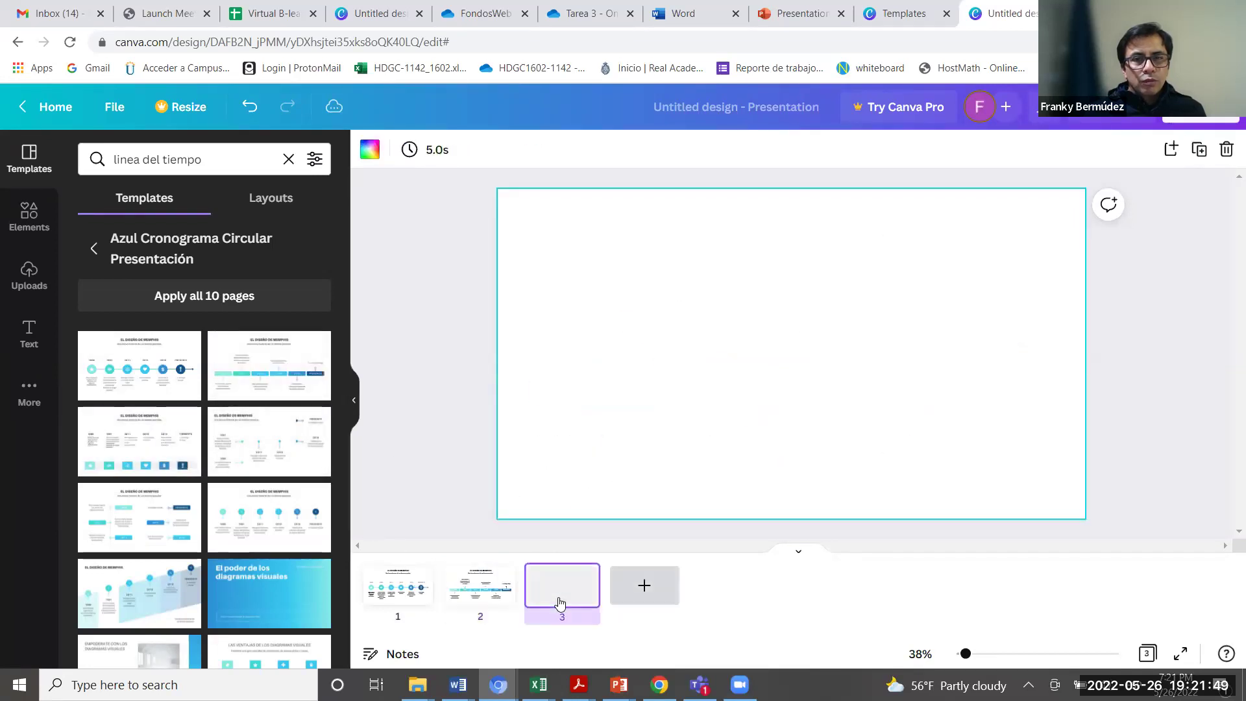
left_click(267, 516)
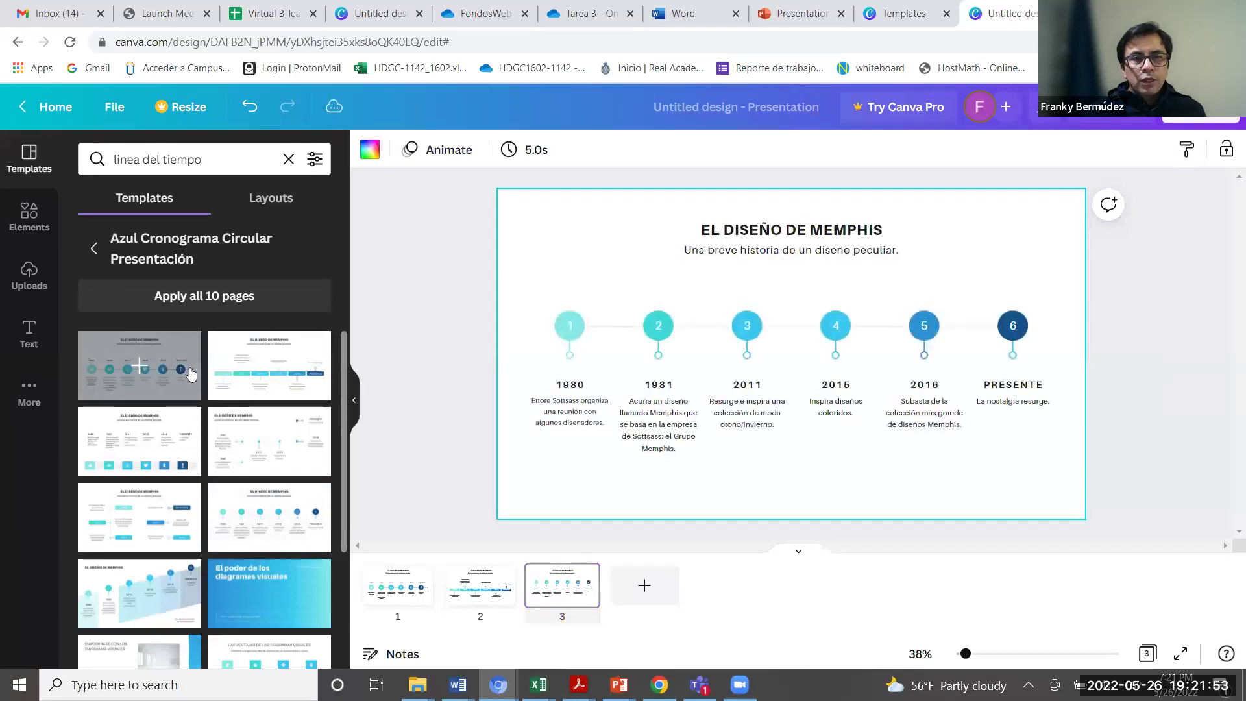
right_click(417, 583)
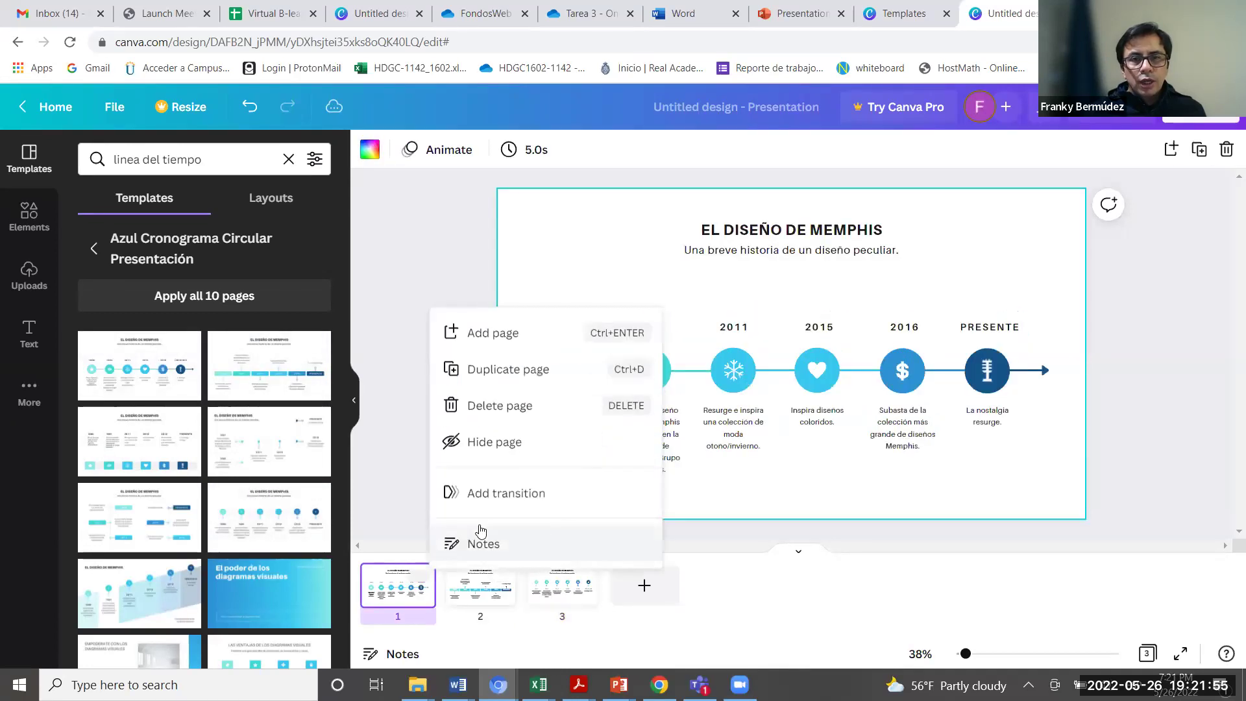
Step: Retitle slide 1 as 'EVOLUCIÓN DE LA WEB 2.0'
left_click(825, 476)
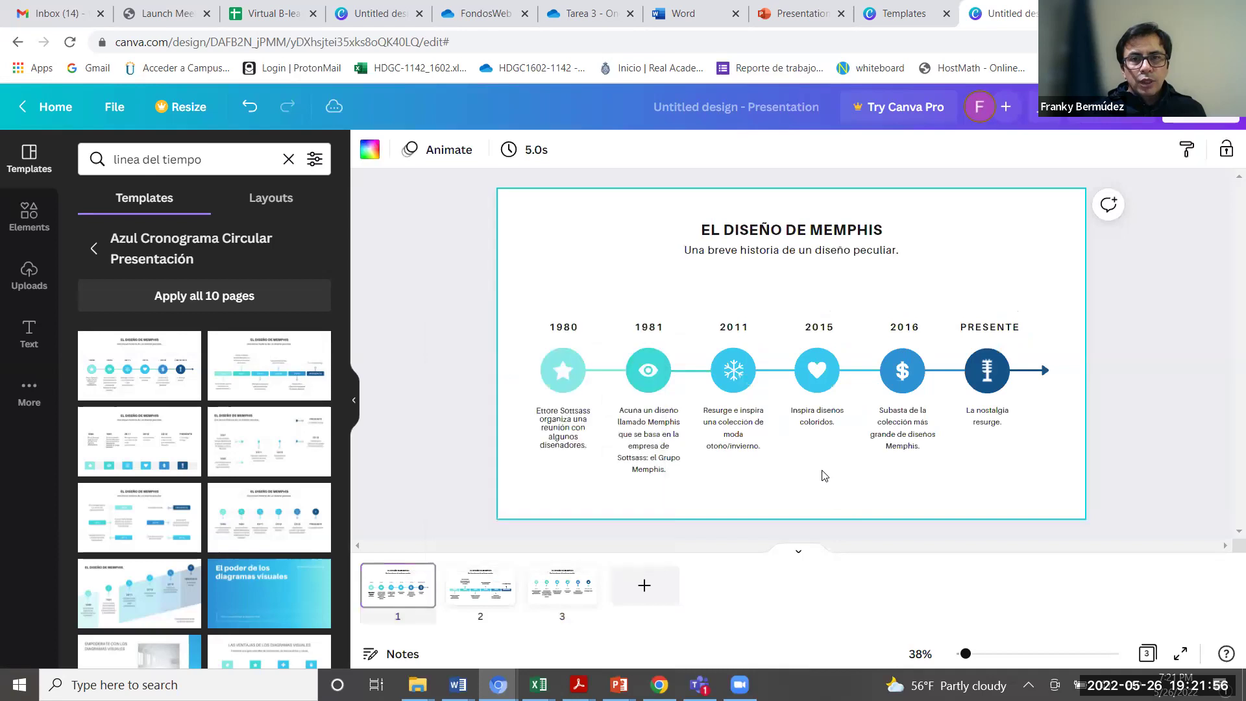
double_click(769, 229)
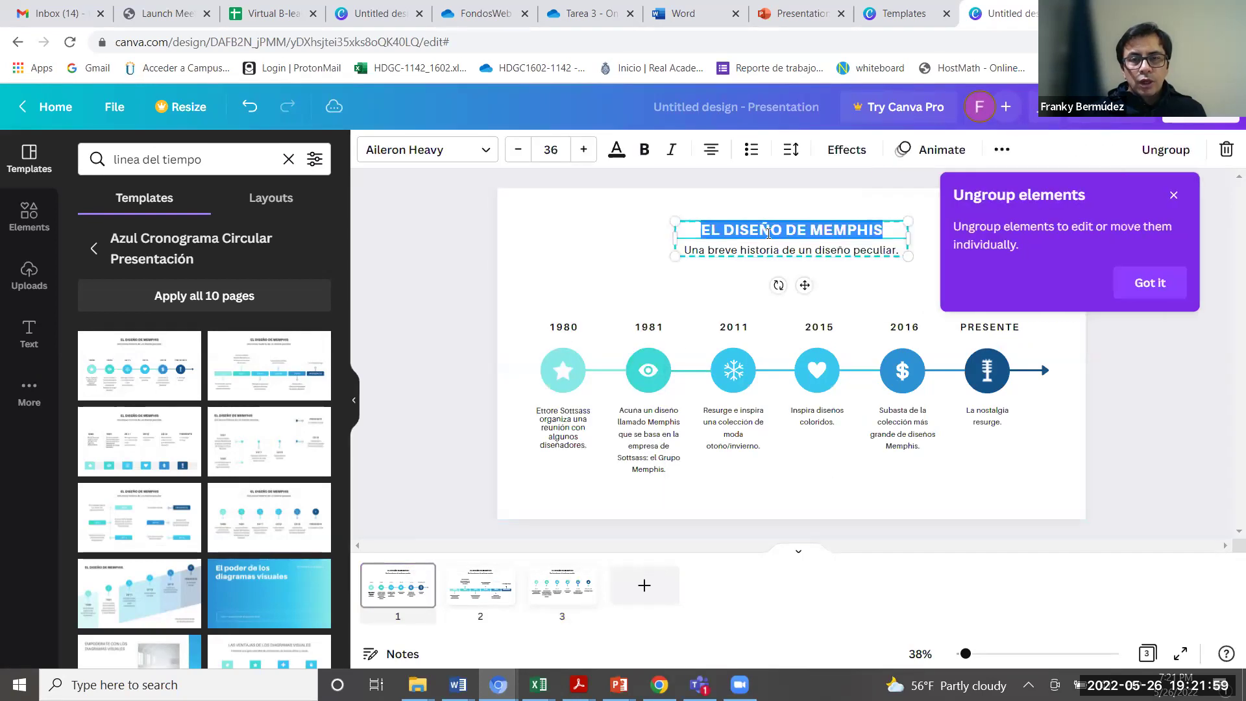
type("EVO")
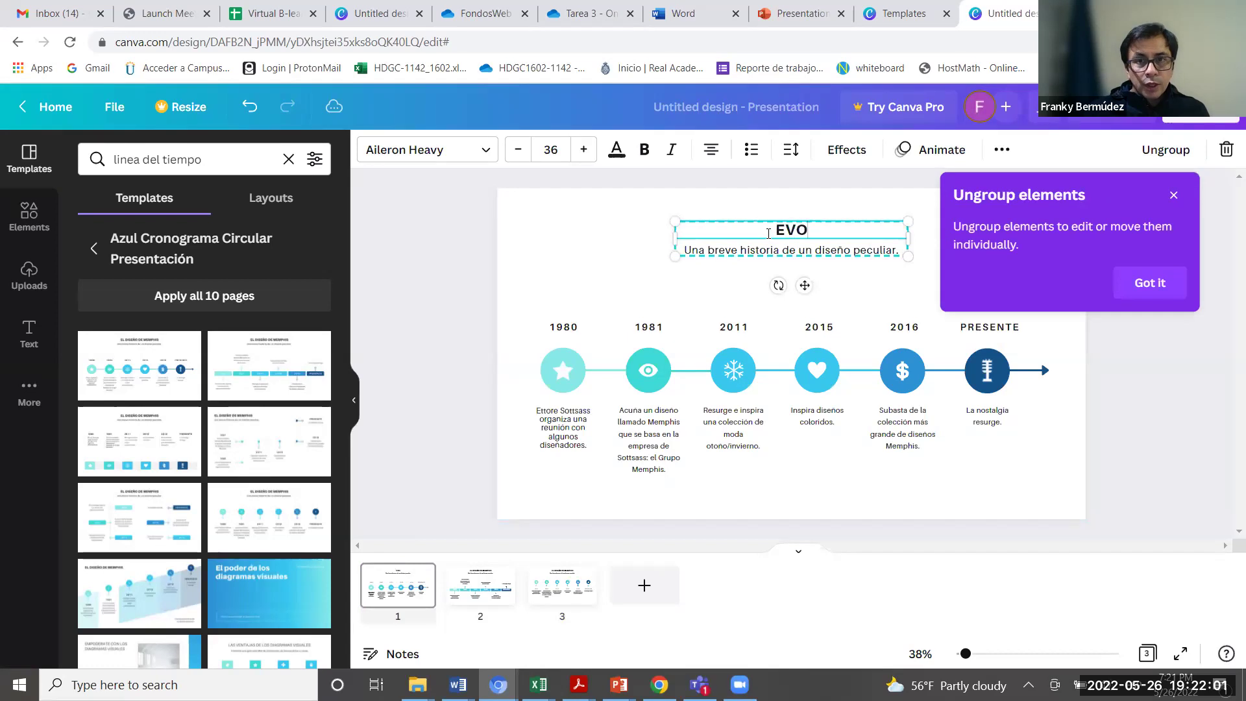
type("LUCIÓN DE LA WEB 2.0")
Step: Type over the subtitle words after 'historia', trimming it to 'Una breve historia'
left_click(726, 258)
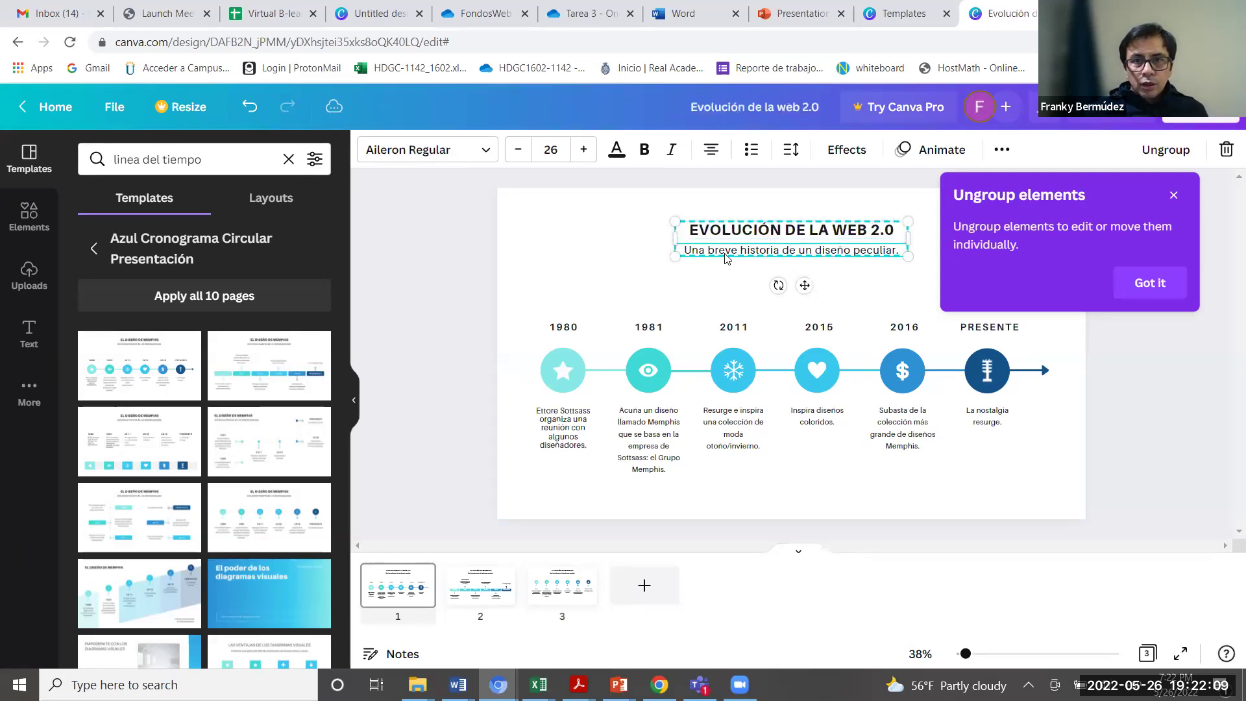
triple_click(729, 250)
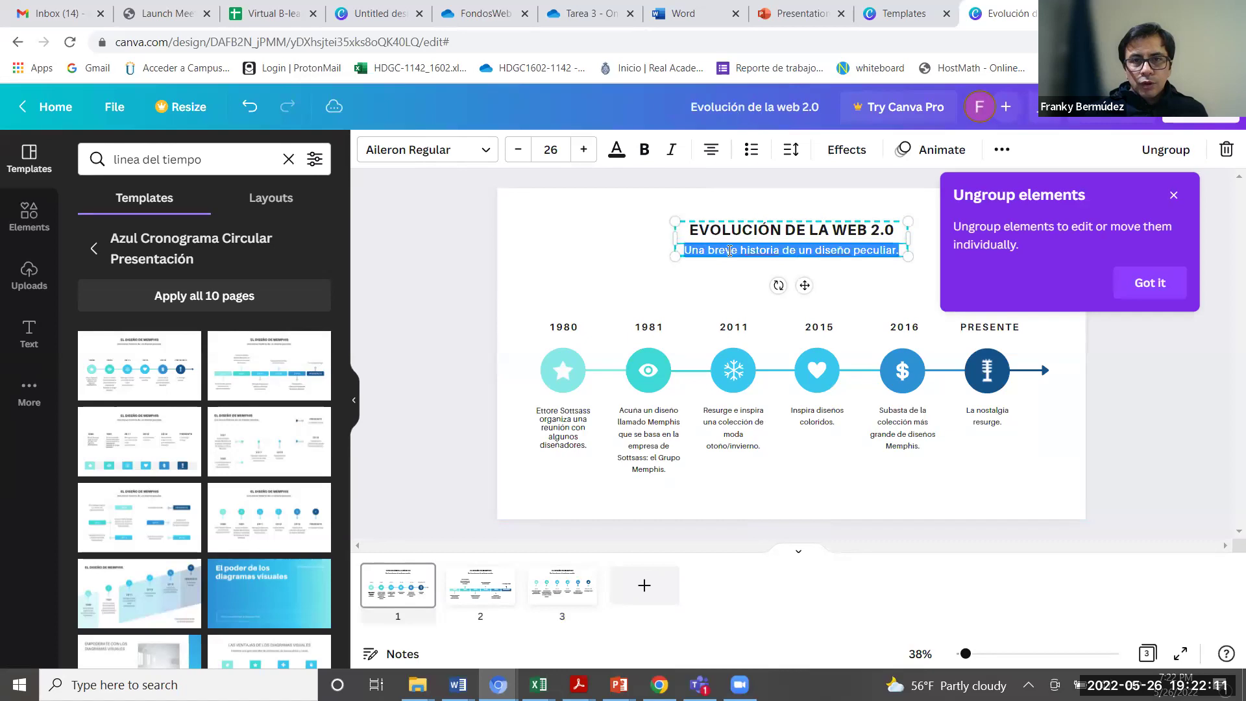
left_click(782, 253)
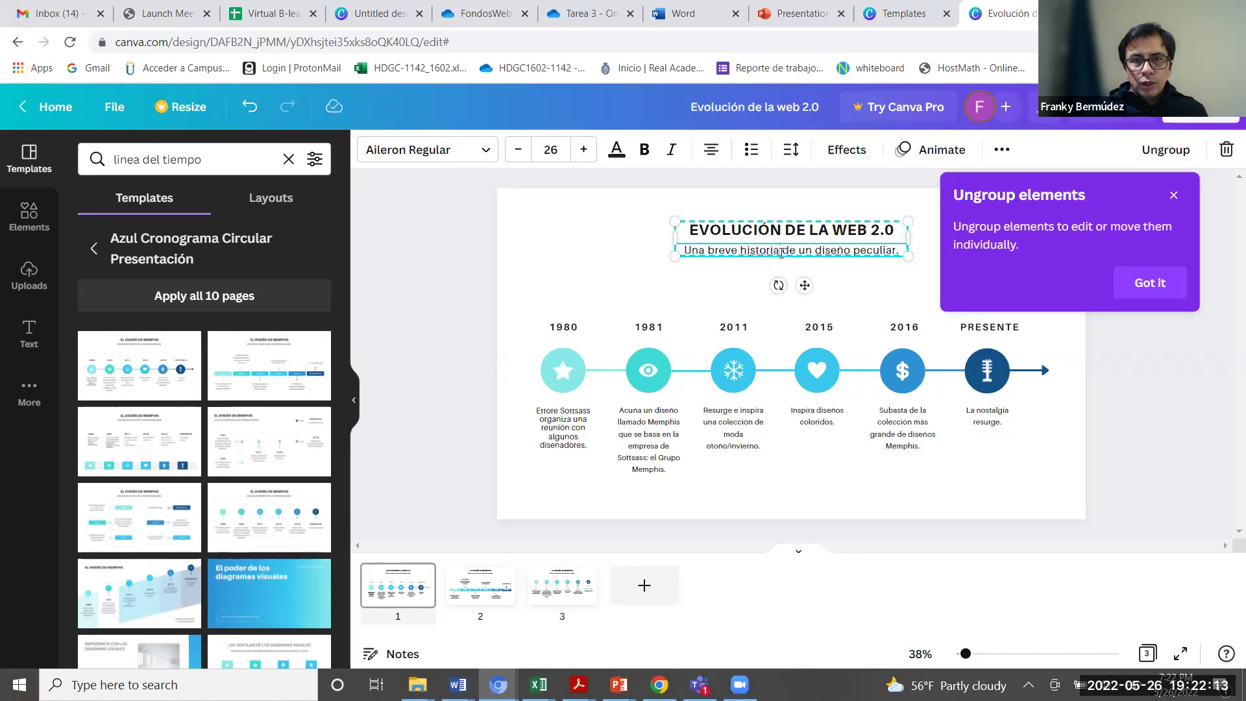
left_click_drag(781, 252, 903, 255)
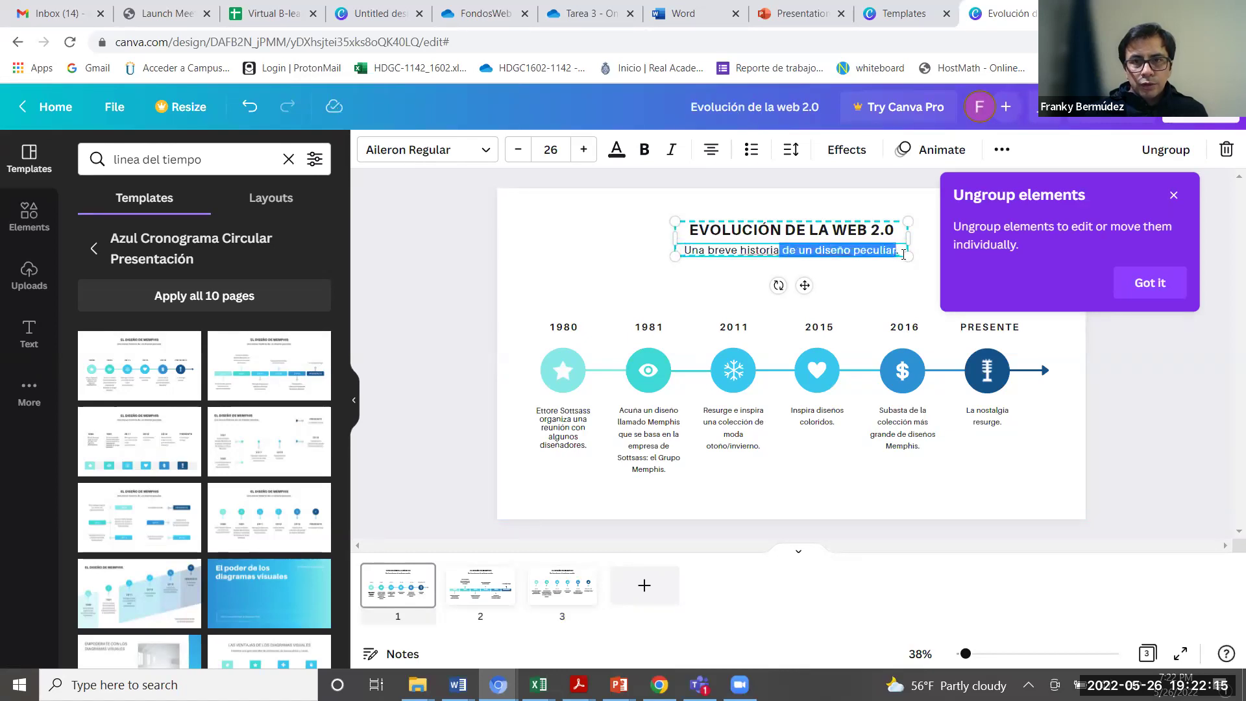
type("0.....")
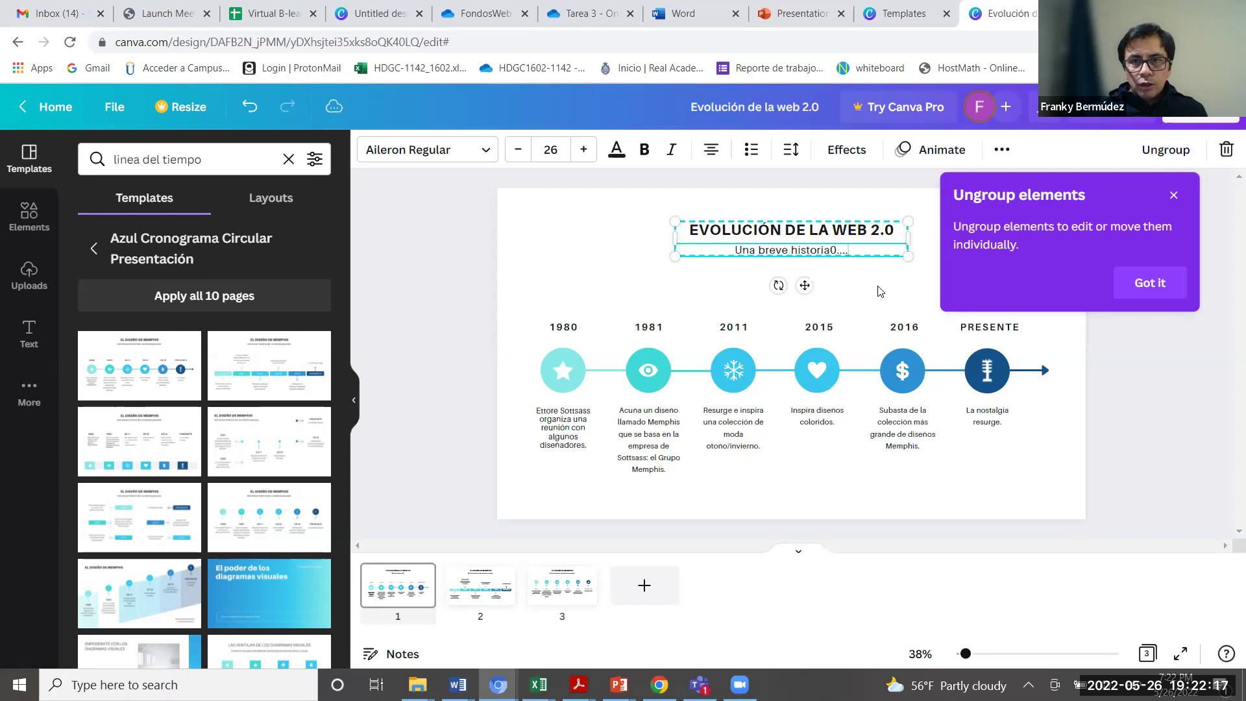
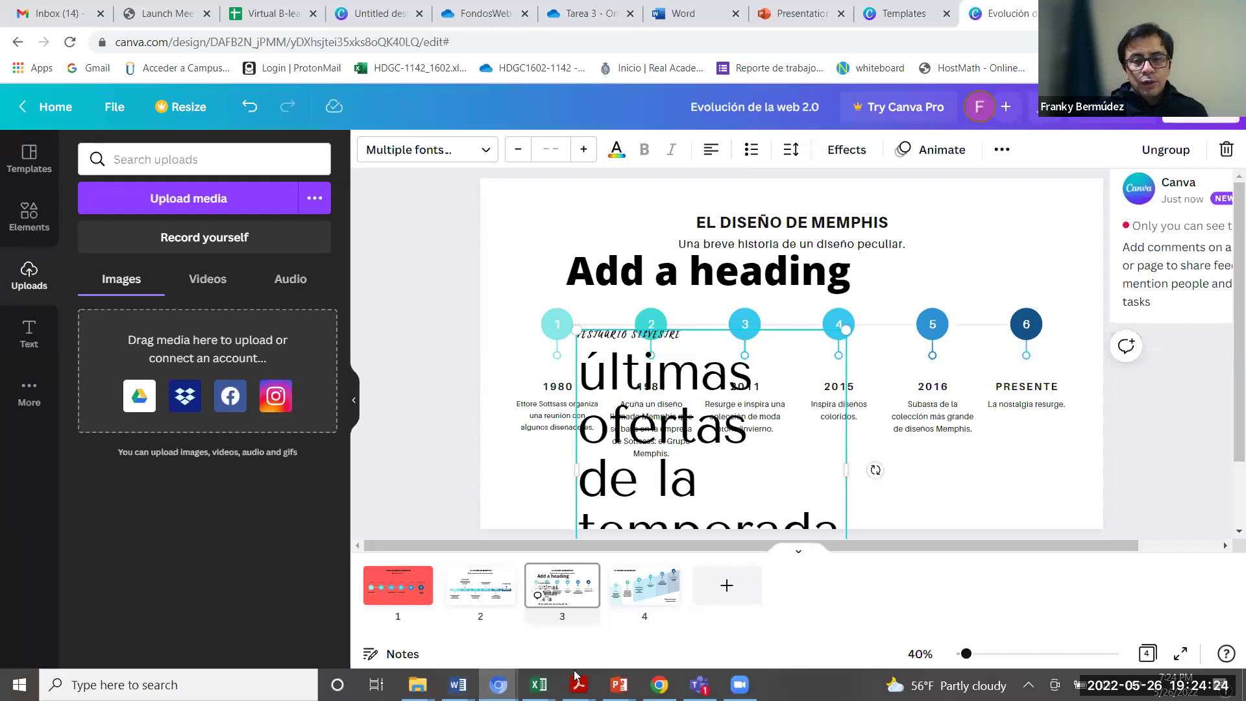
Step: Upload logo-unad-acreditacion-min.png from Downloads into Canva and drag it onto slide 3
mouse_move(417, 685)
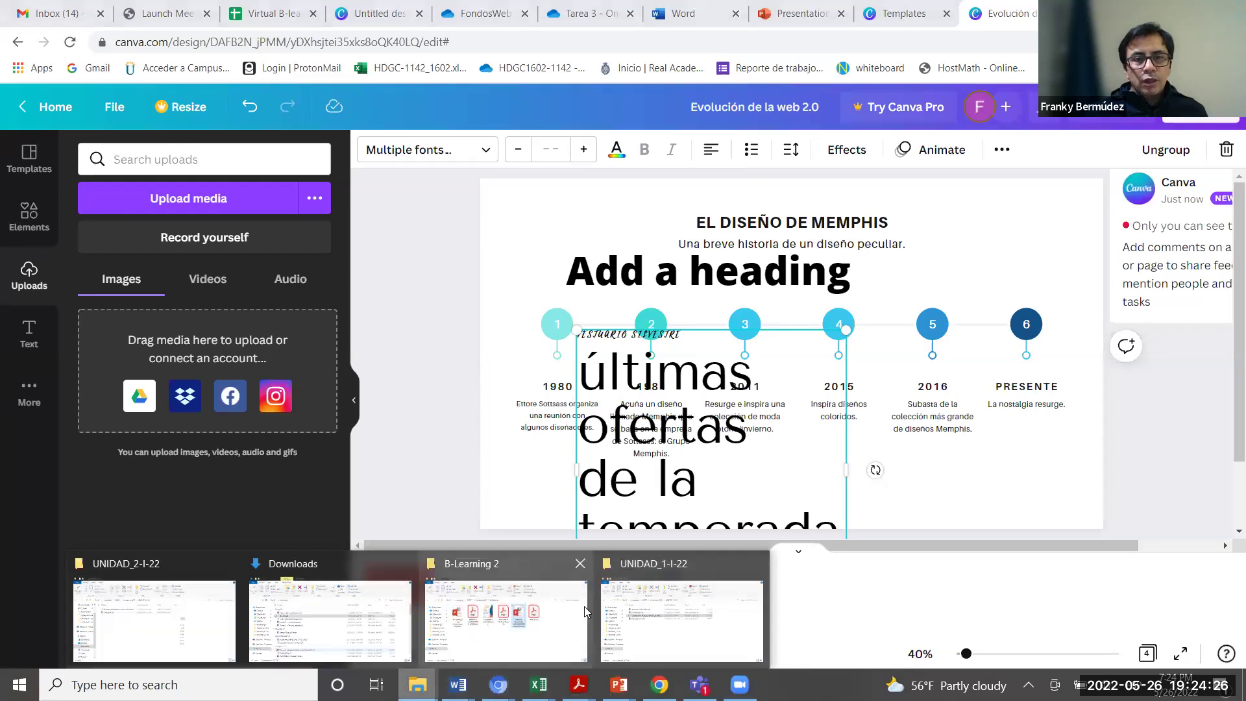
left_click(330, 620)
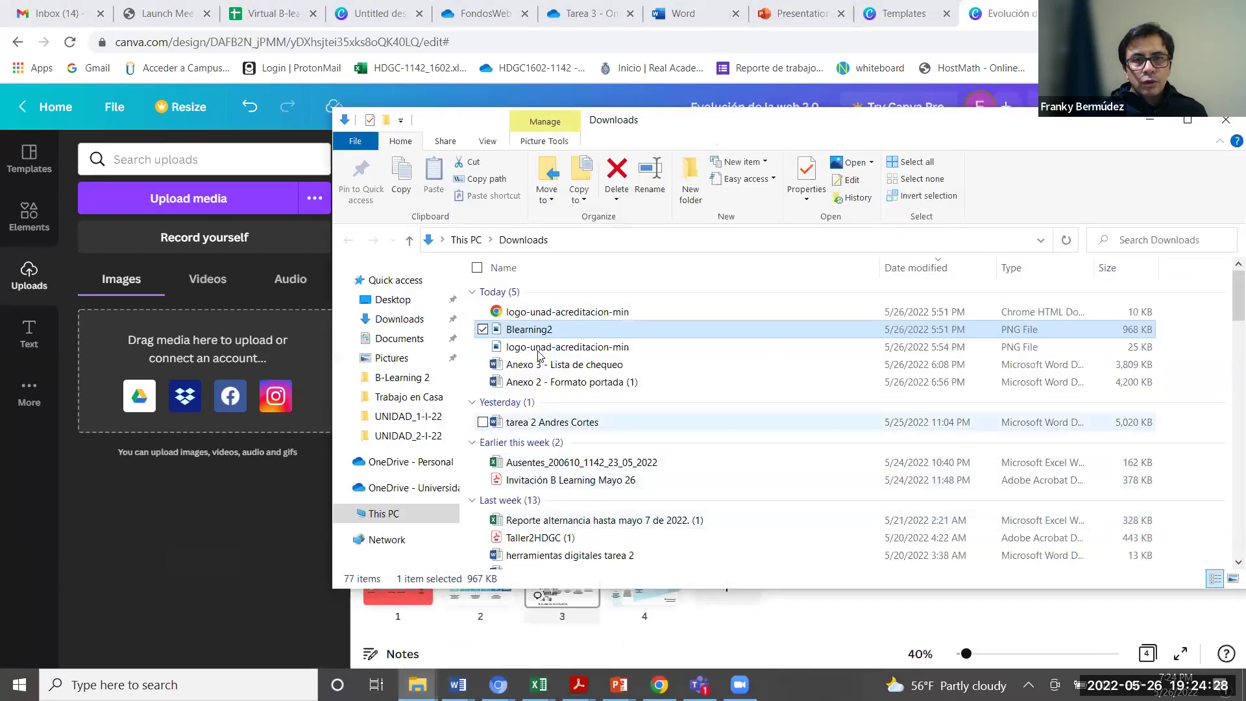
left_click_drag(571, 349, 175, 394)
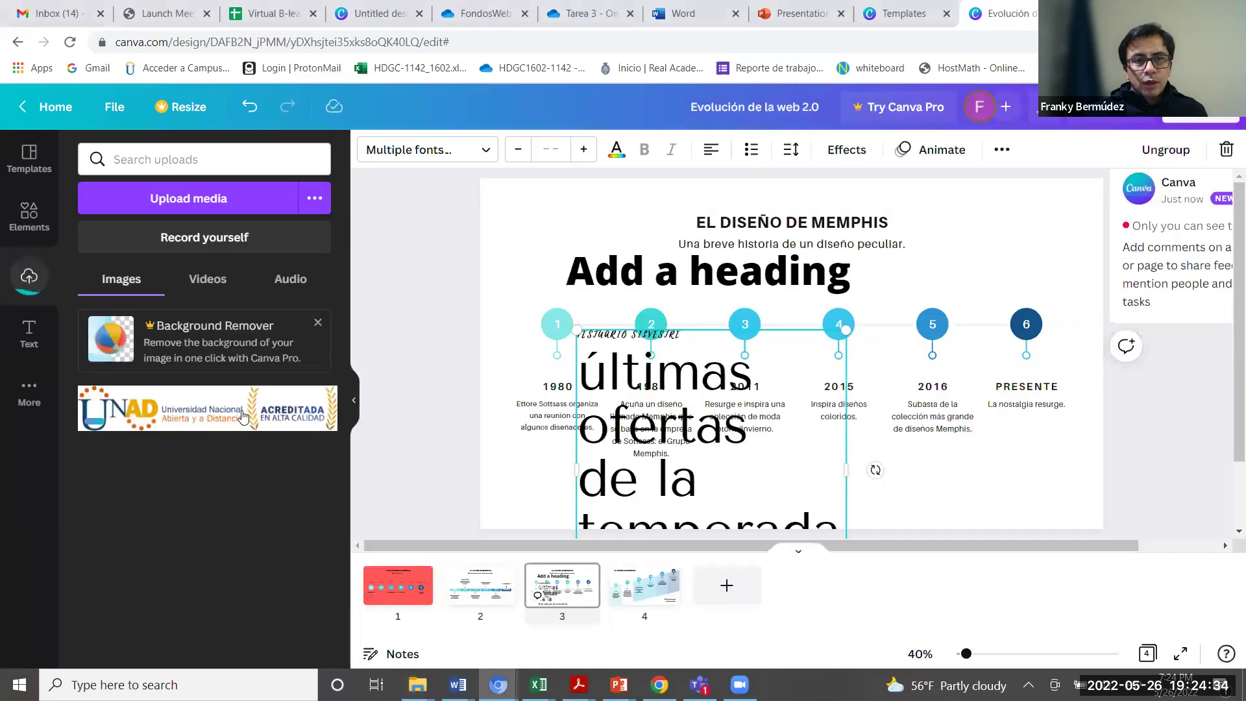
left_click_drag(234, 414, 949, 227)
Step: Place the UNAD logo on slide 3 at normal size and nudge it over the timeline circles
left_click(933, 415)
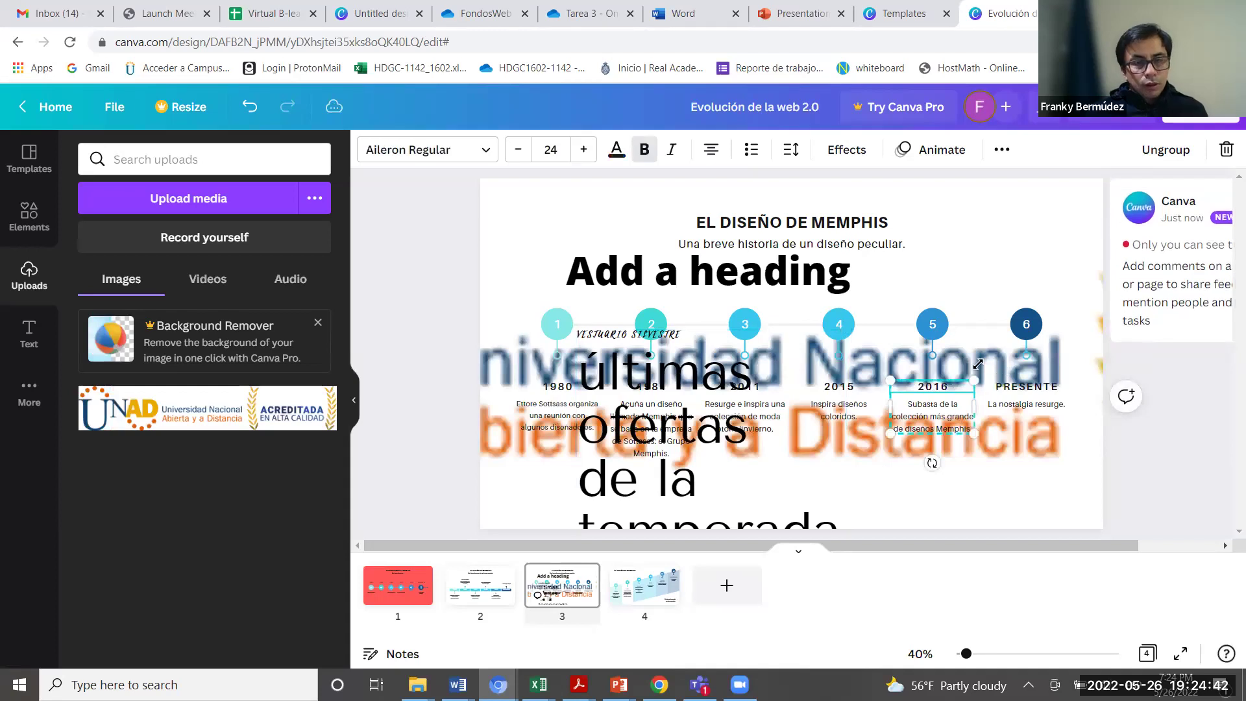
key("ctrl+z")
left_click(234, 415)
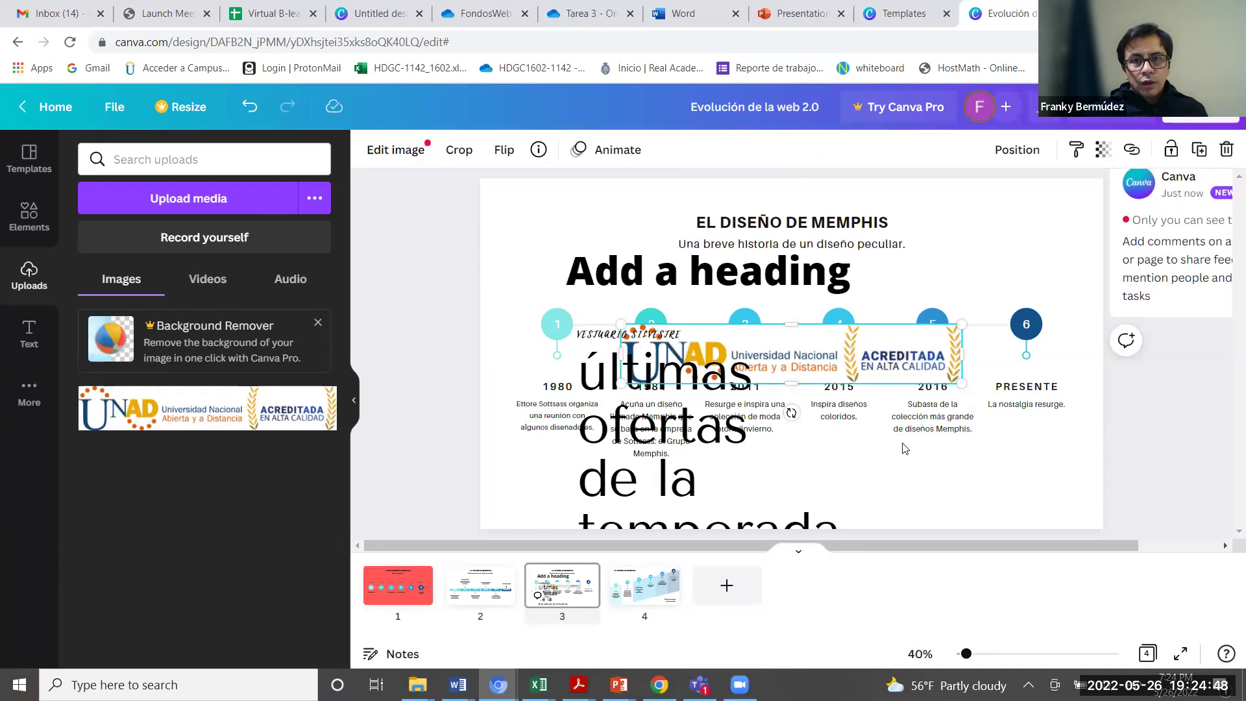
left_click(896, 411)
left_click(878, 399)
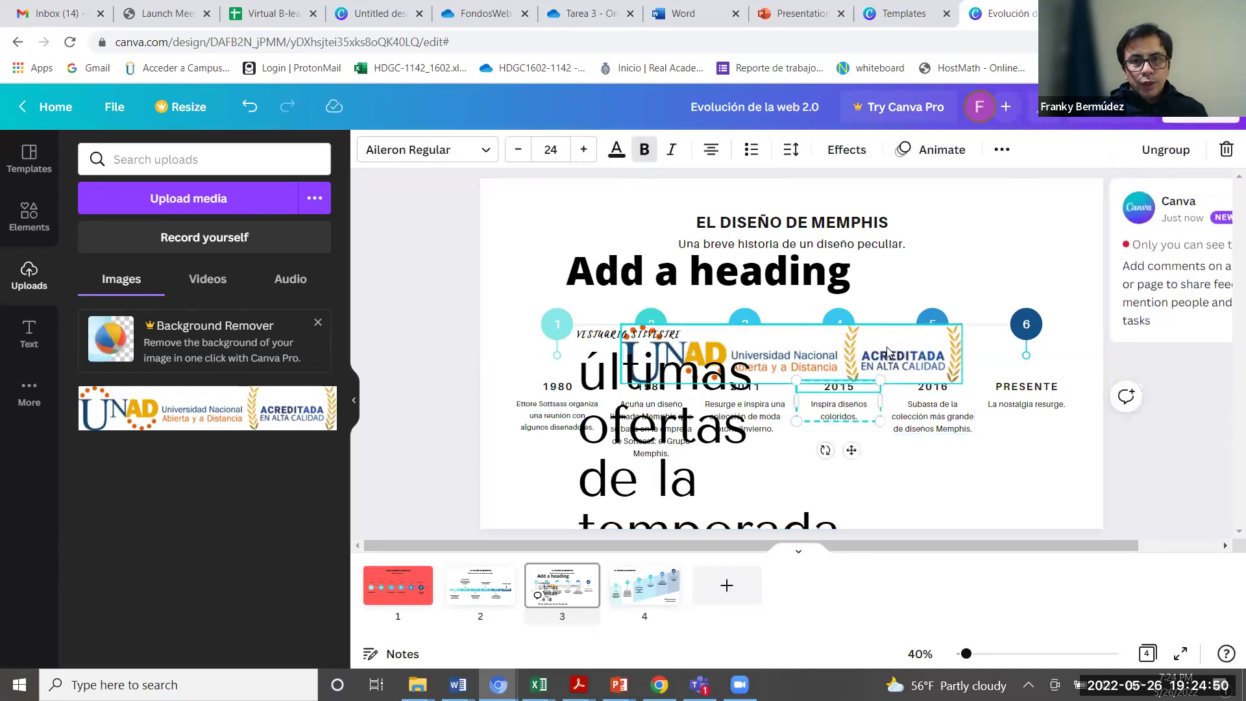
left_click(887, 351)
key("Up")
key("Up")
key("Up")
key("Up")
key("Up")
key("Up")
key("Up")
key("Up")
key("Up")
key("Up")
key("Up")
key("Up")
key("Up")
key("Up")
key("Up")
key("Up")
key("Up")
key("Up")
key("Up")
key("Up")
key("Up")
key("Up")
key("Up")
key("Up")
key("Up")
key("Up")
key("Up")
key("Up")
key("Up")
key("Up")
key("Up")
key("Up")
key("Up")
key("Up")
key("Up")
key("Up")
key("Up")
key("Up")
key("Up")
key("Up")
key("Up")
key("Up")
key("Up")
key("Up")
key("Up")
key("Up")
key("Up")
key("Up")
key("Up")
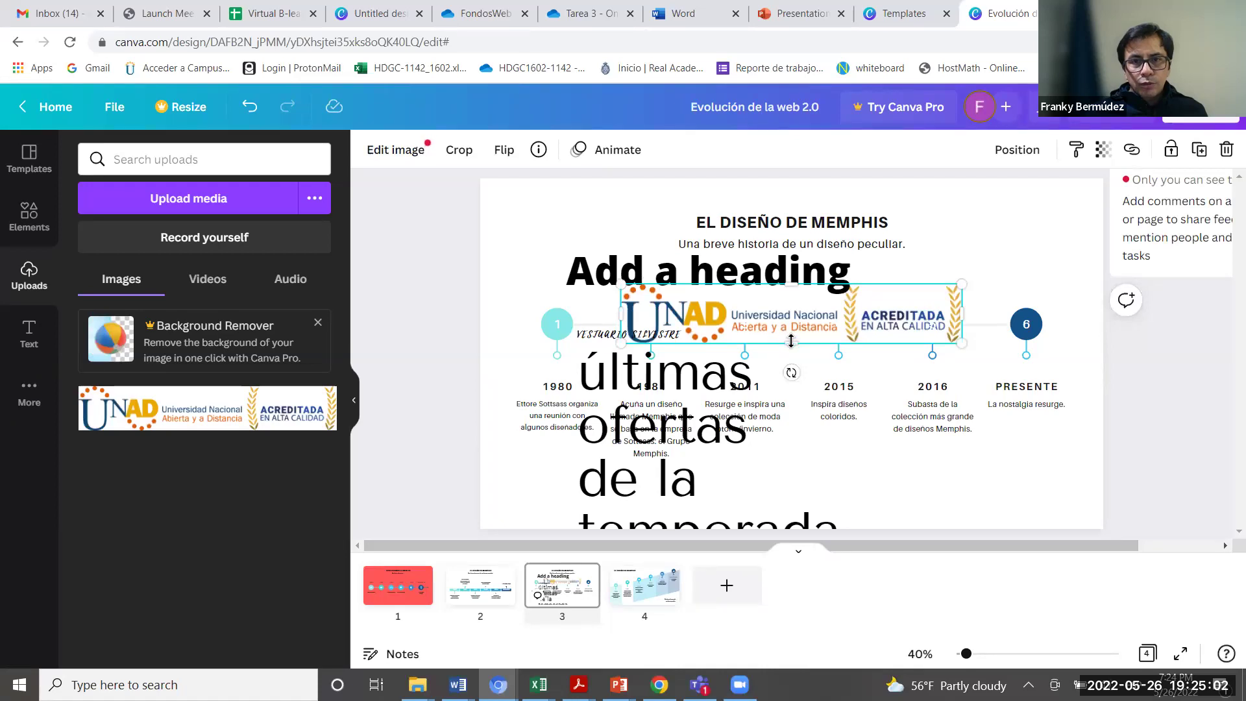
key("Down")
key("Down")
key("Down")
key("Down")
key("Down")
key("Down")
key("Down")
key("Down")
key("Down")
key("Down")
key("Down")
key("Down")
key("Down")
key("Down")
key("Down")
key("Down")
key("Down")
key("Down")
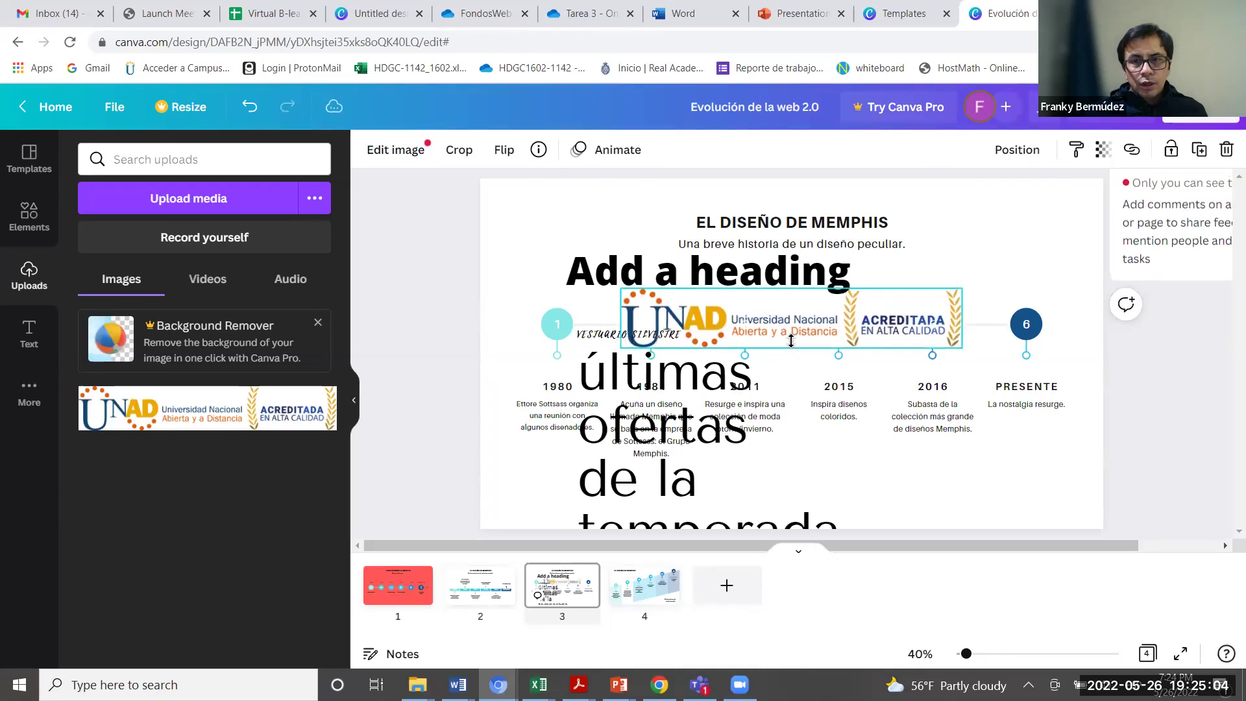
key("Down")
key("Down")
key("Down")
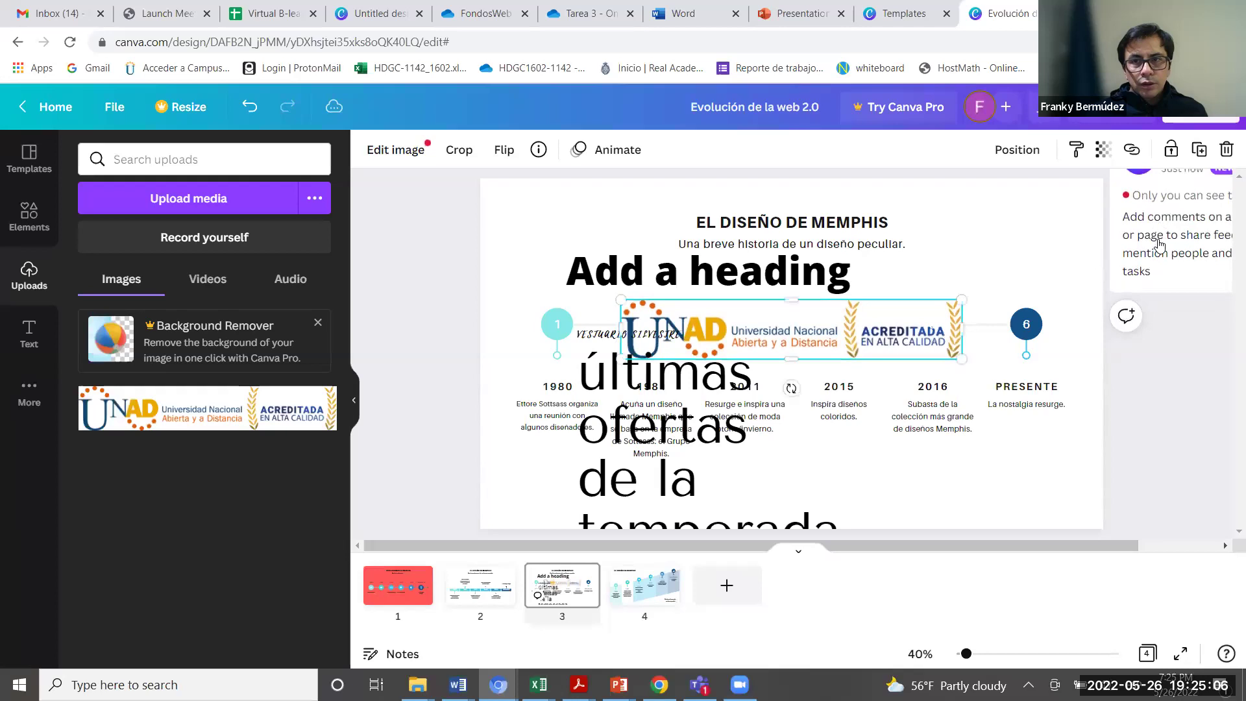
left_click(1178, 347)
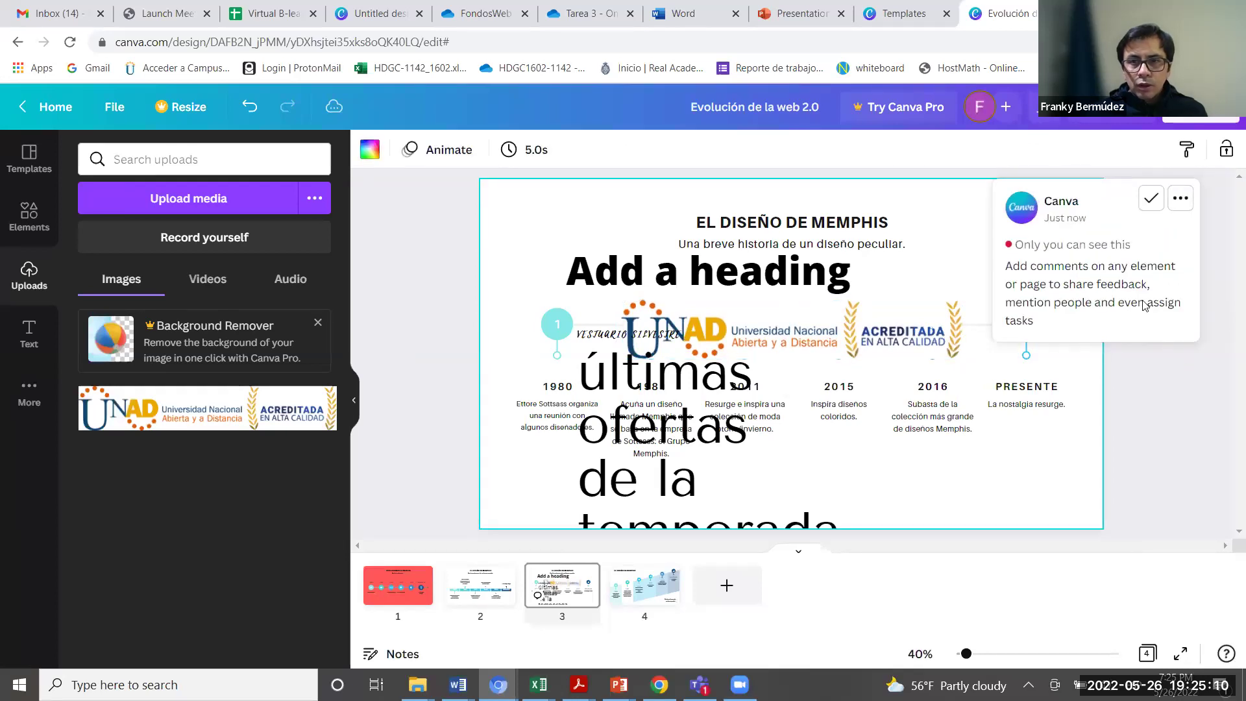
Step: Resolve the welcome comment, delete the small script caption, and move to slide 2
left_click(1151, 198)
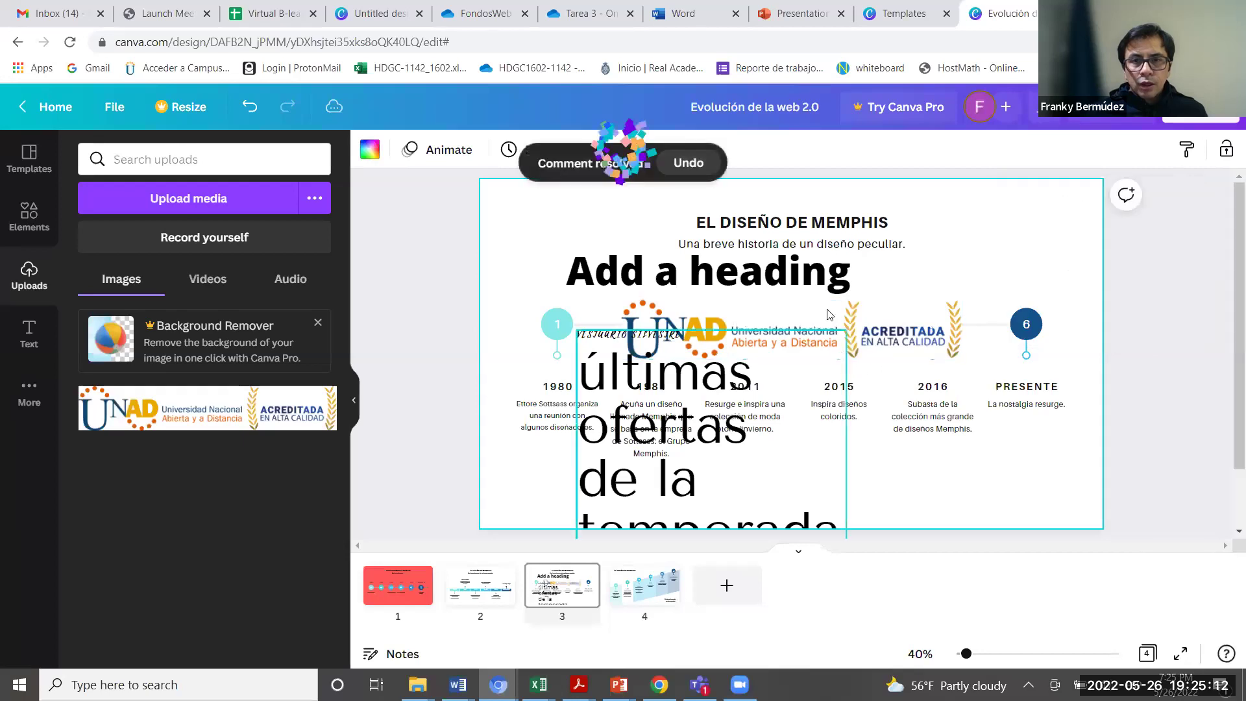
left_click(774, 310)
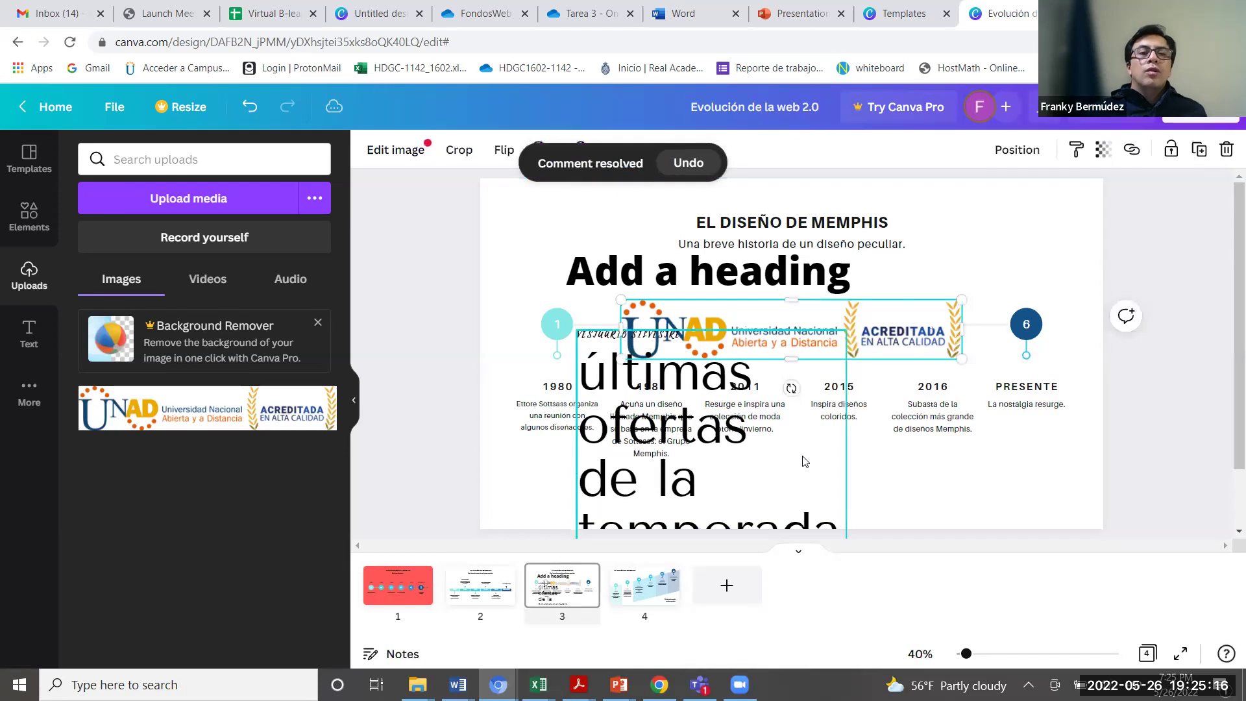
left_click(598, 334)
key("Delete")
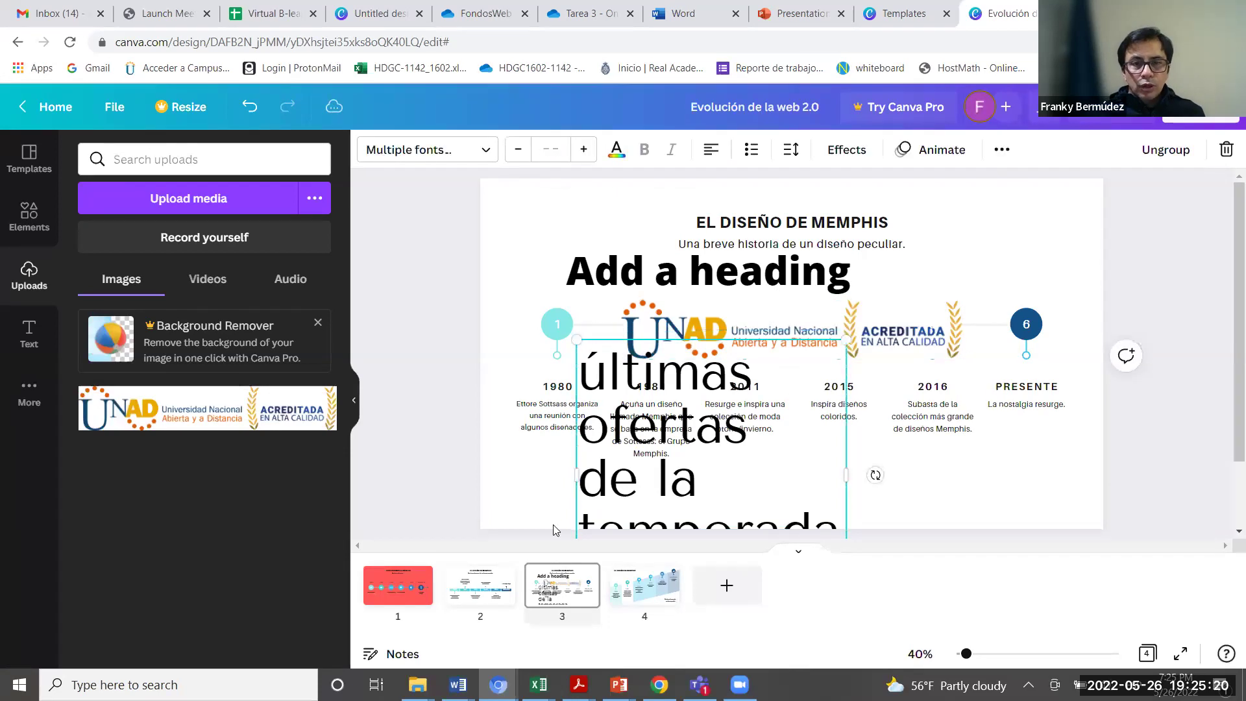
key("ctrl+z")
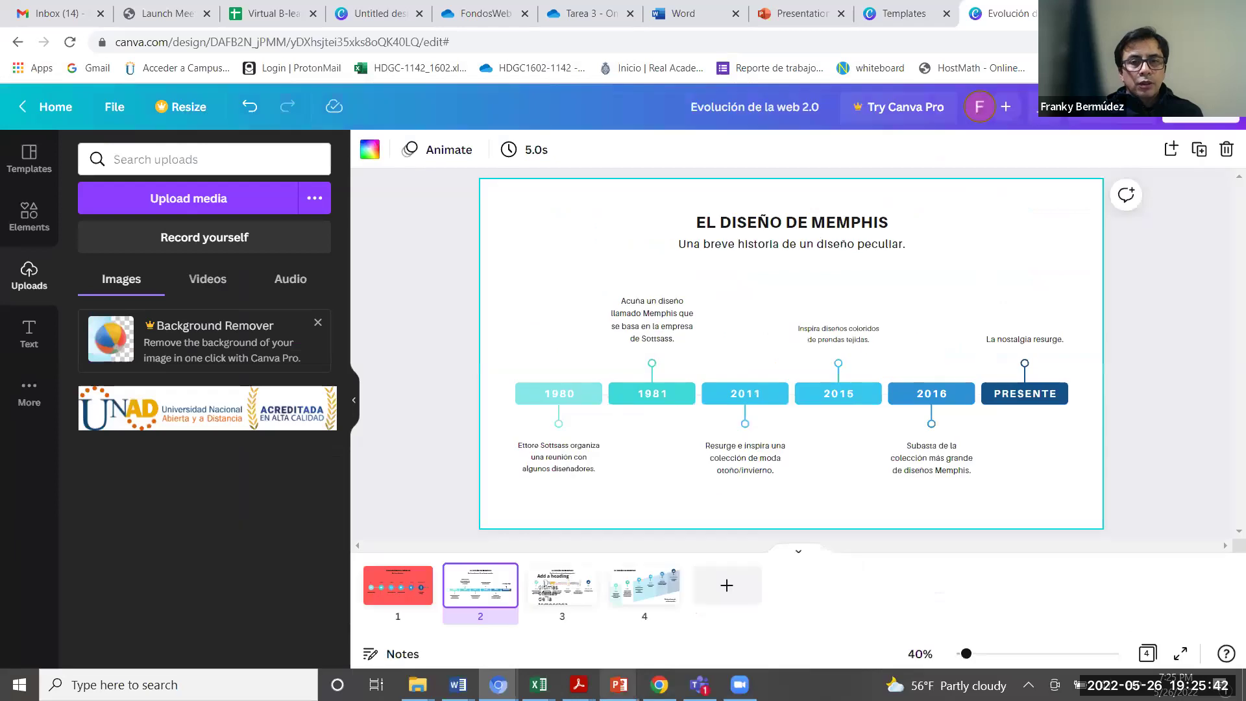
mouse_move(620, 684)
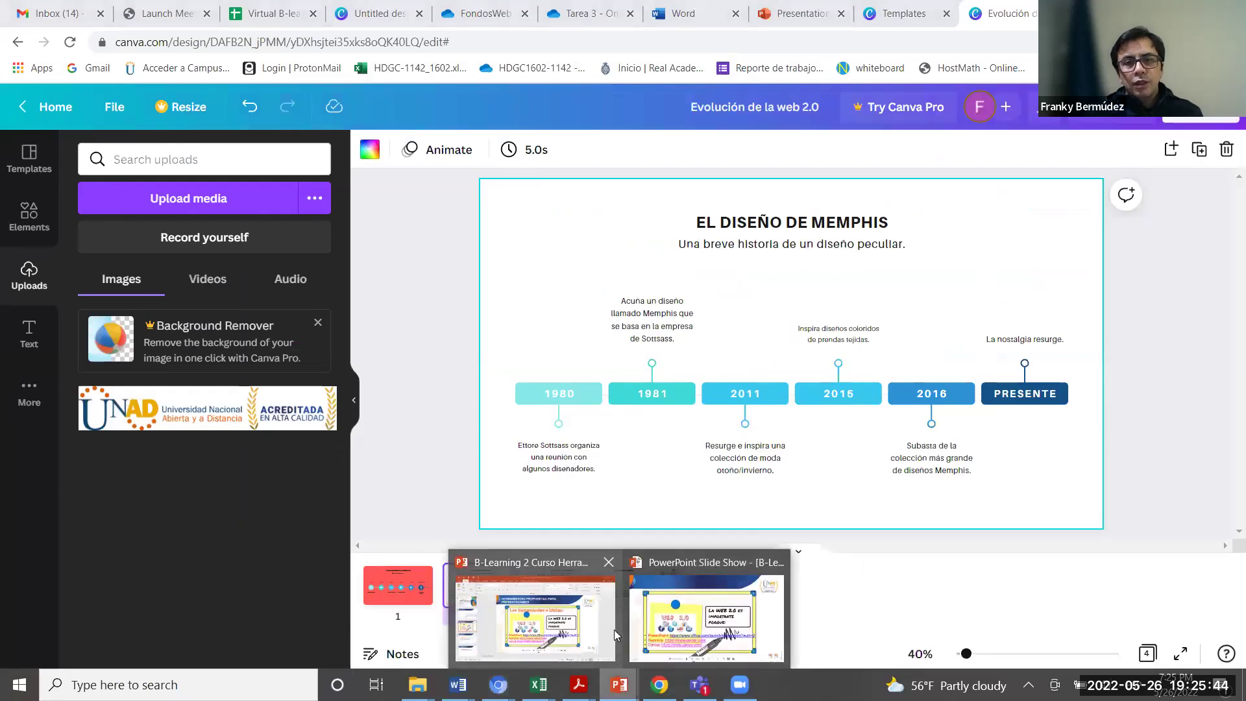
Step: Advance the PowerPoint slide show one slide, then cycle through Canva and the Downloads window
left_click(675, 624)
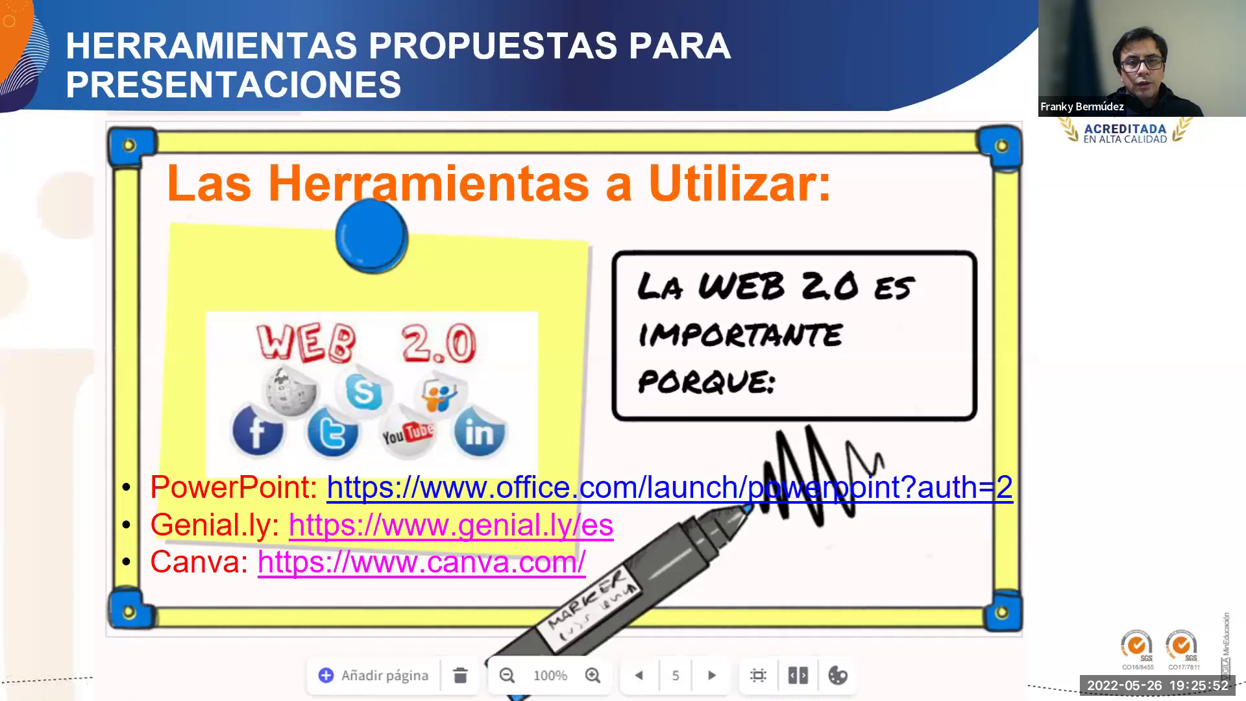
key("Right")
key("Right")
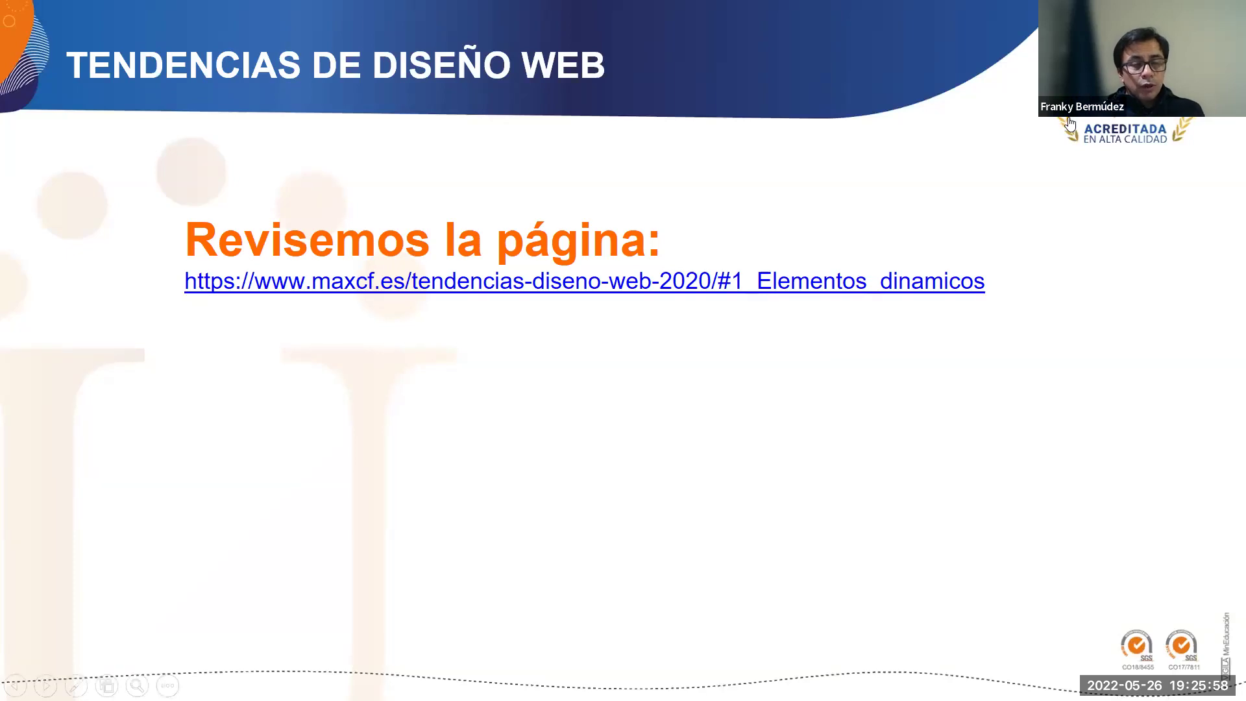
key("alt+Tab")
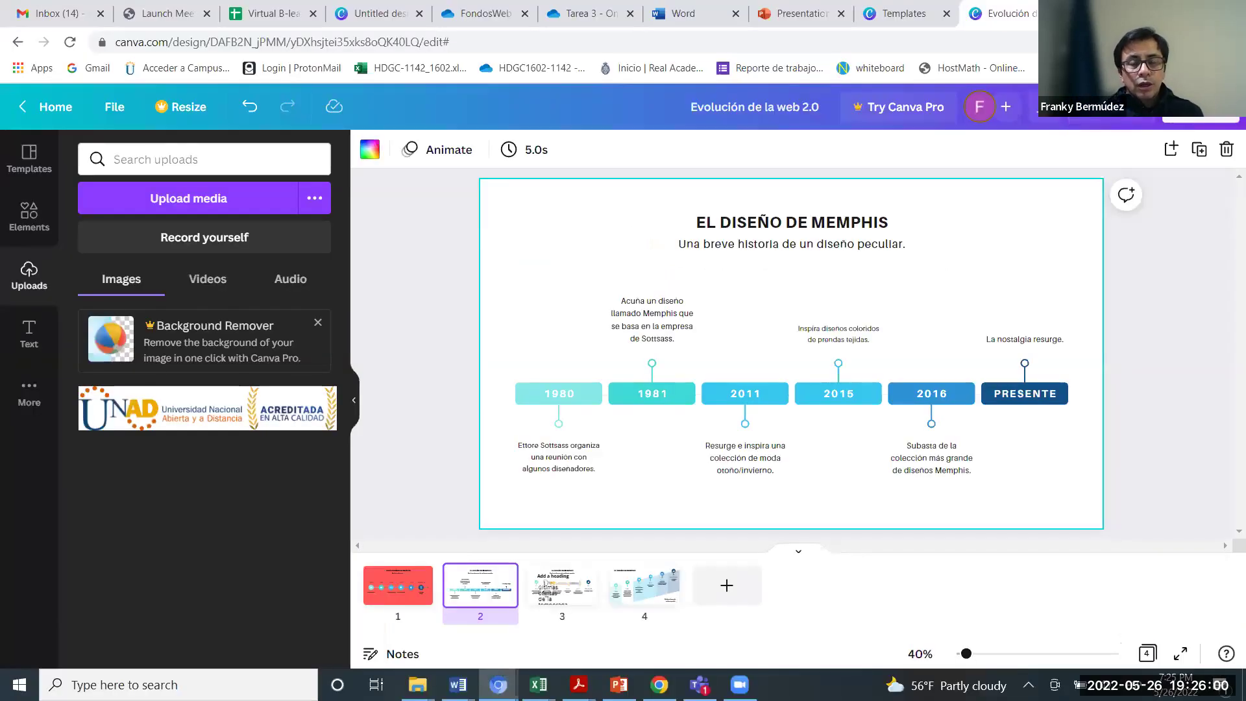
key("alt+Tab")
Step: Present slide 5 'Tendencias de diseño web' and follow its maxcf.es link
mouse_move(619, 685)
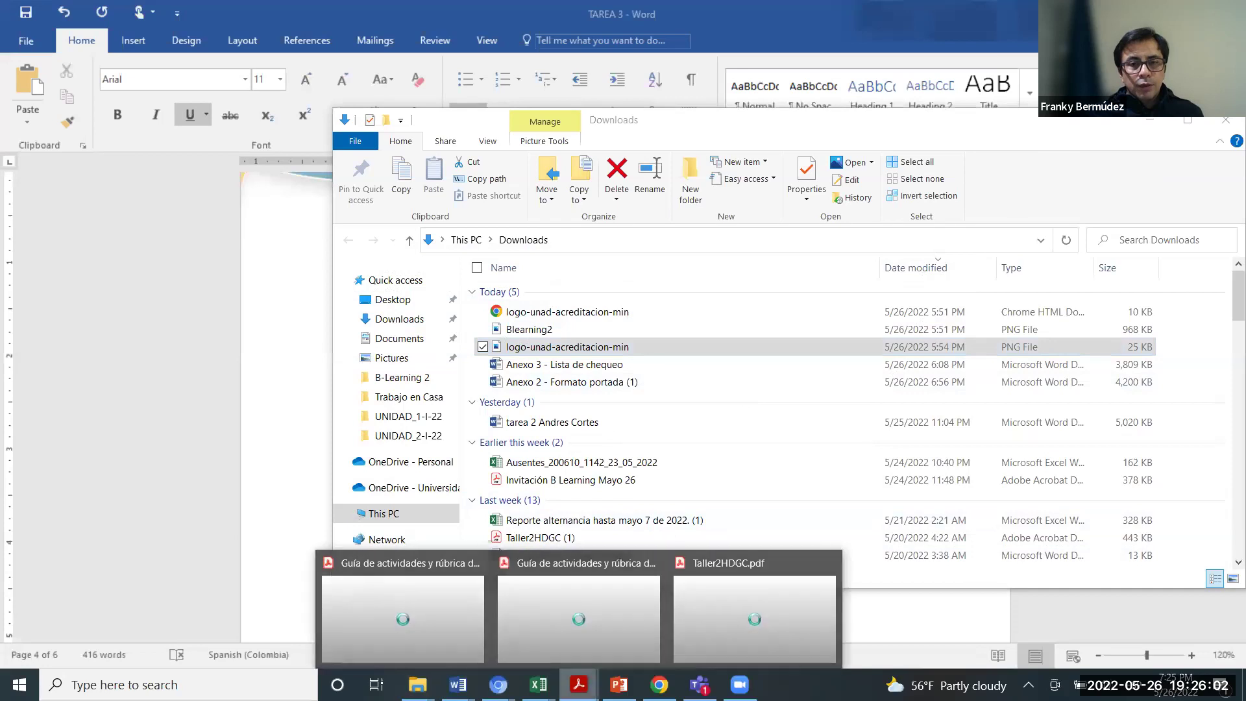
left_click(470, 603)
left_click(113, 584)
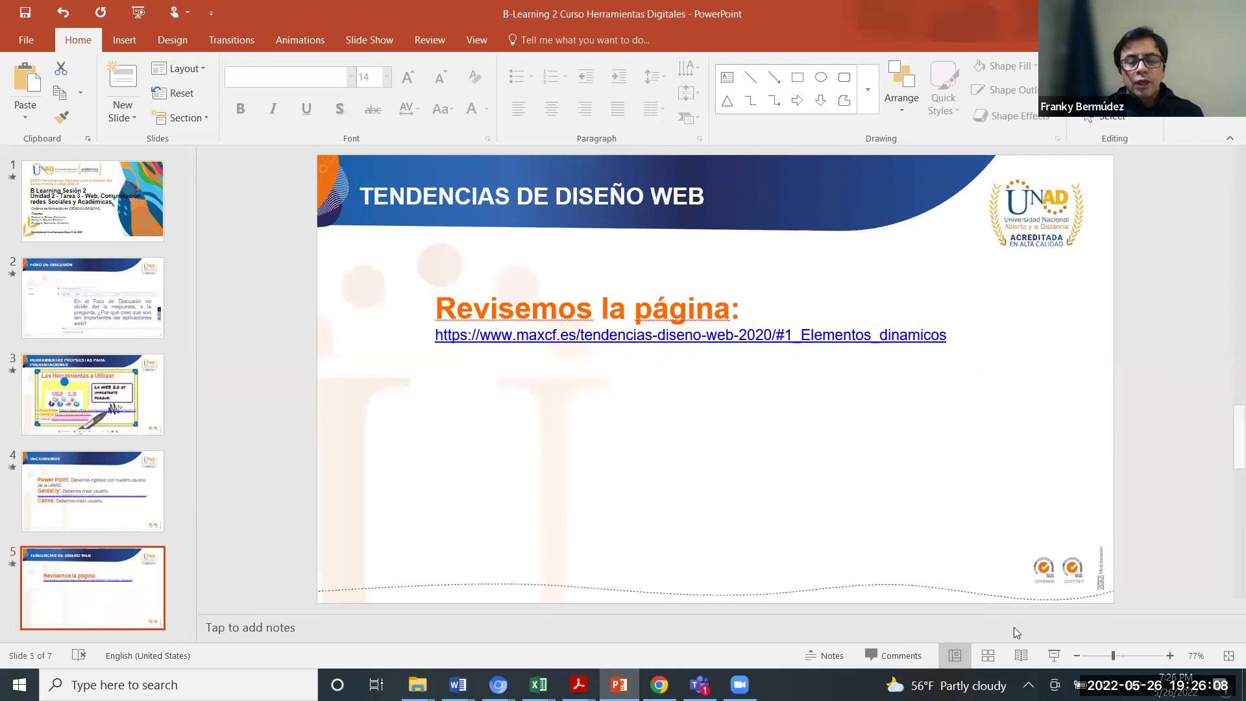
left_click(1055, 656)
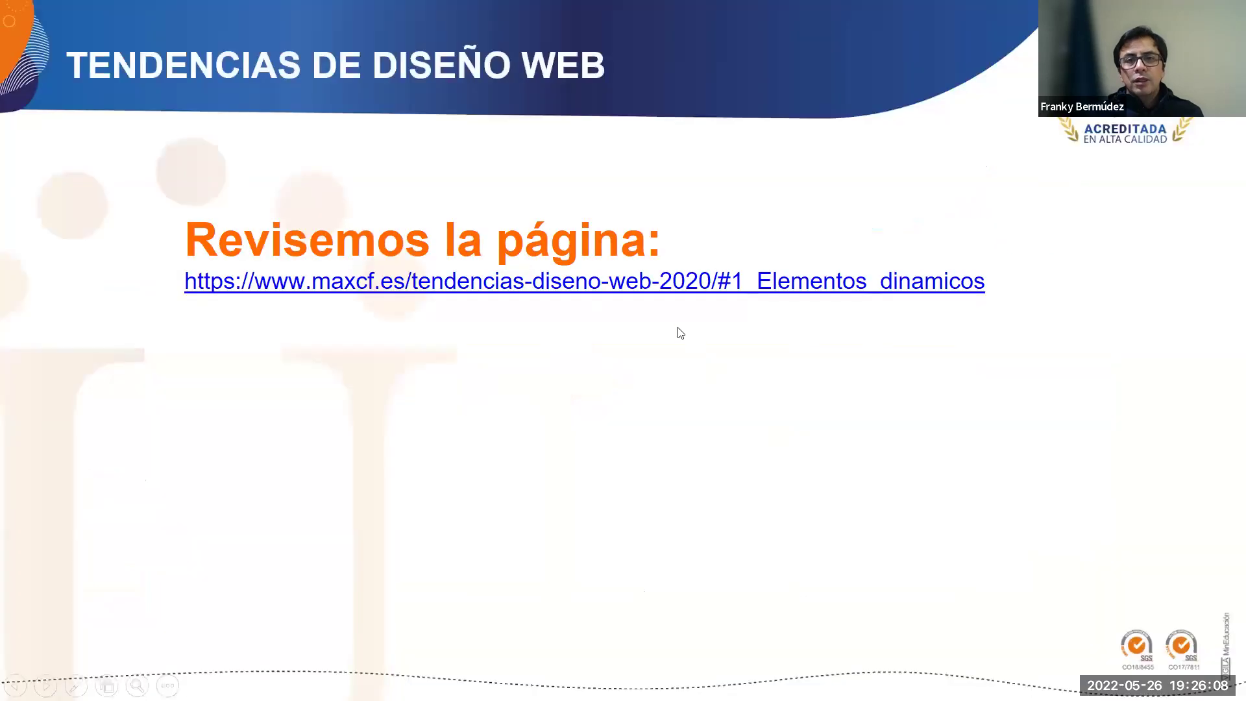
left_click(647, 286)
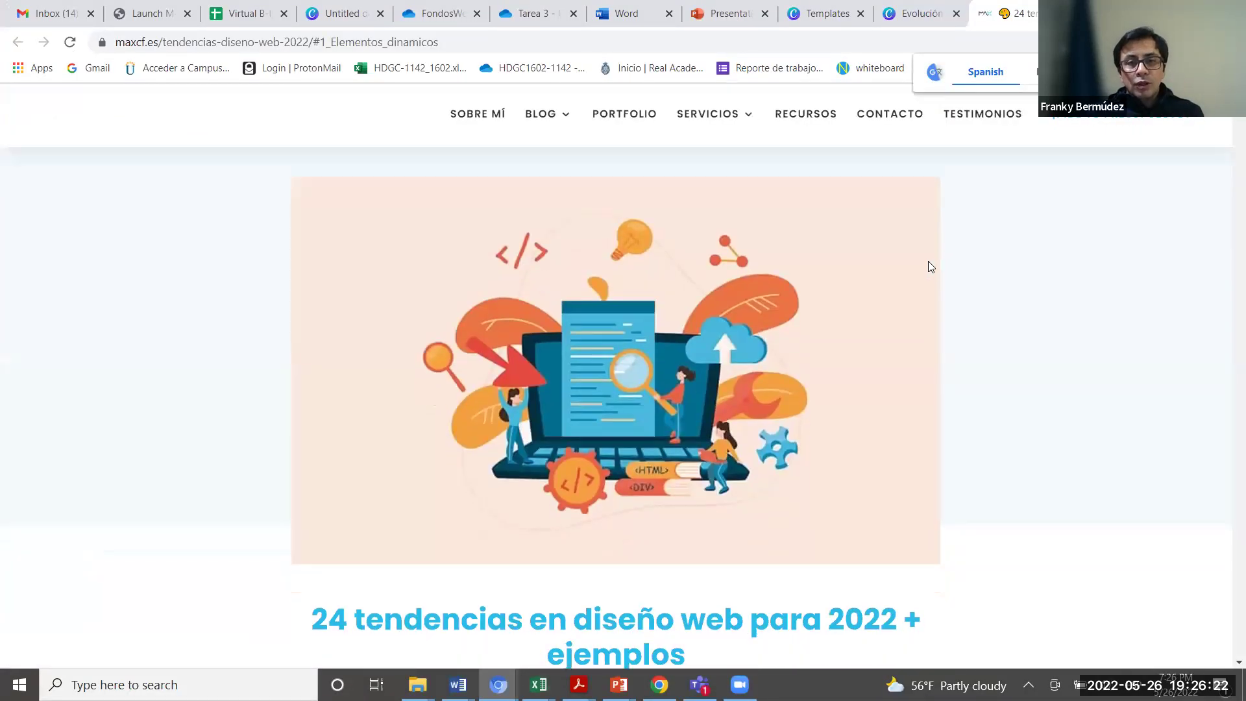
Step: Scroll the maxcf.es trends article past the #1 Vectores examples to the illustrator portfolio sample
scroll(929, 266, "down", 3)
scroll(929, 266, "down", 7)
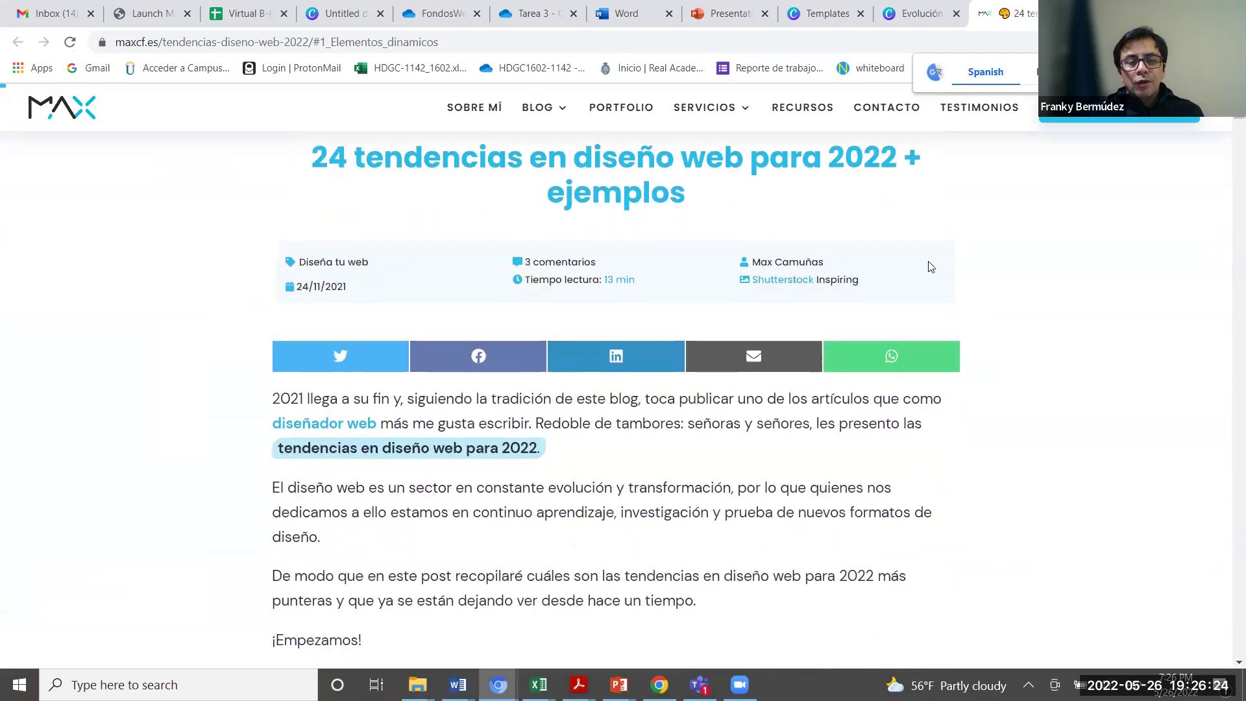
scroll(928, 266, "down", 4)
scroll(928, 267, "up", 2)
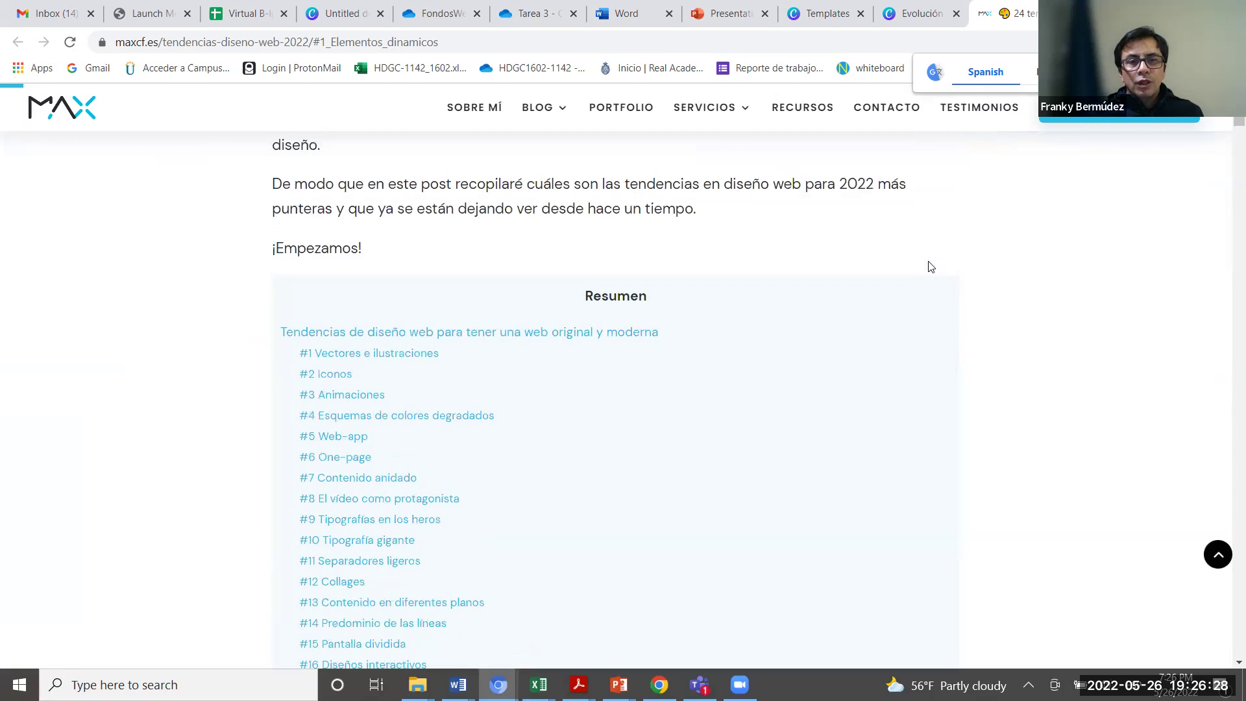
scroll(929, 267, "down", 13)
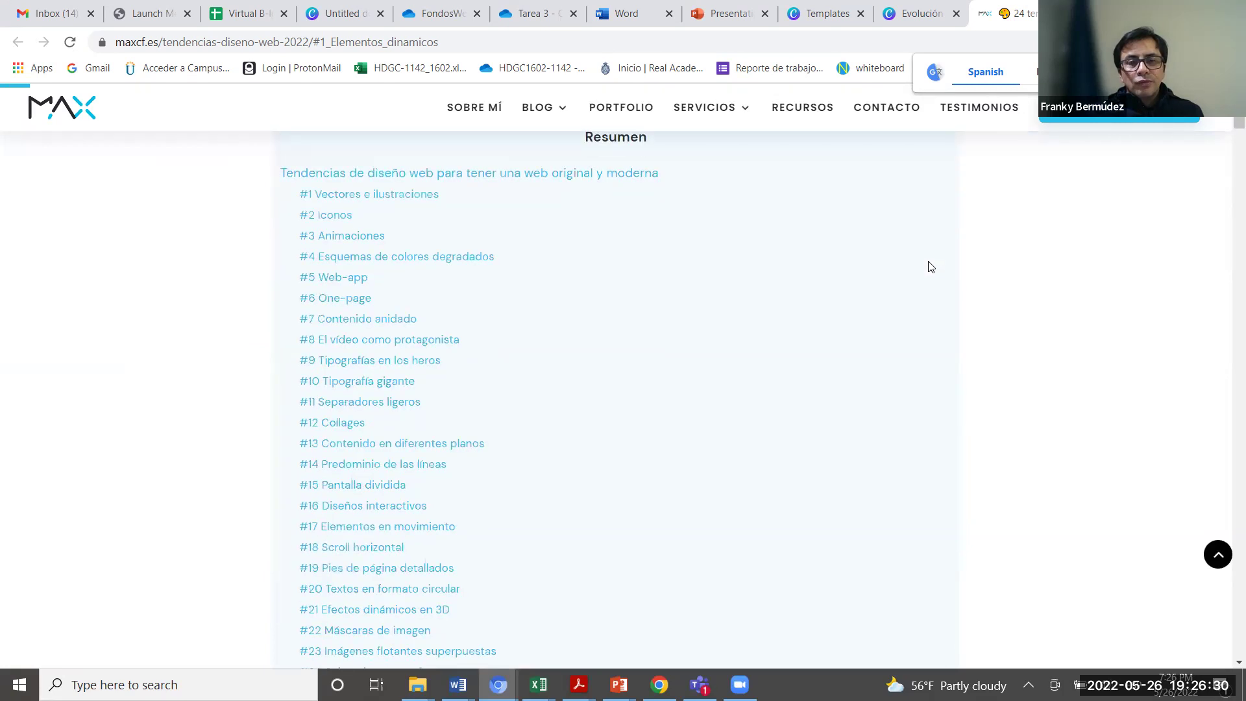
scroll(929, 266, "up", 3)
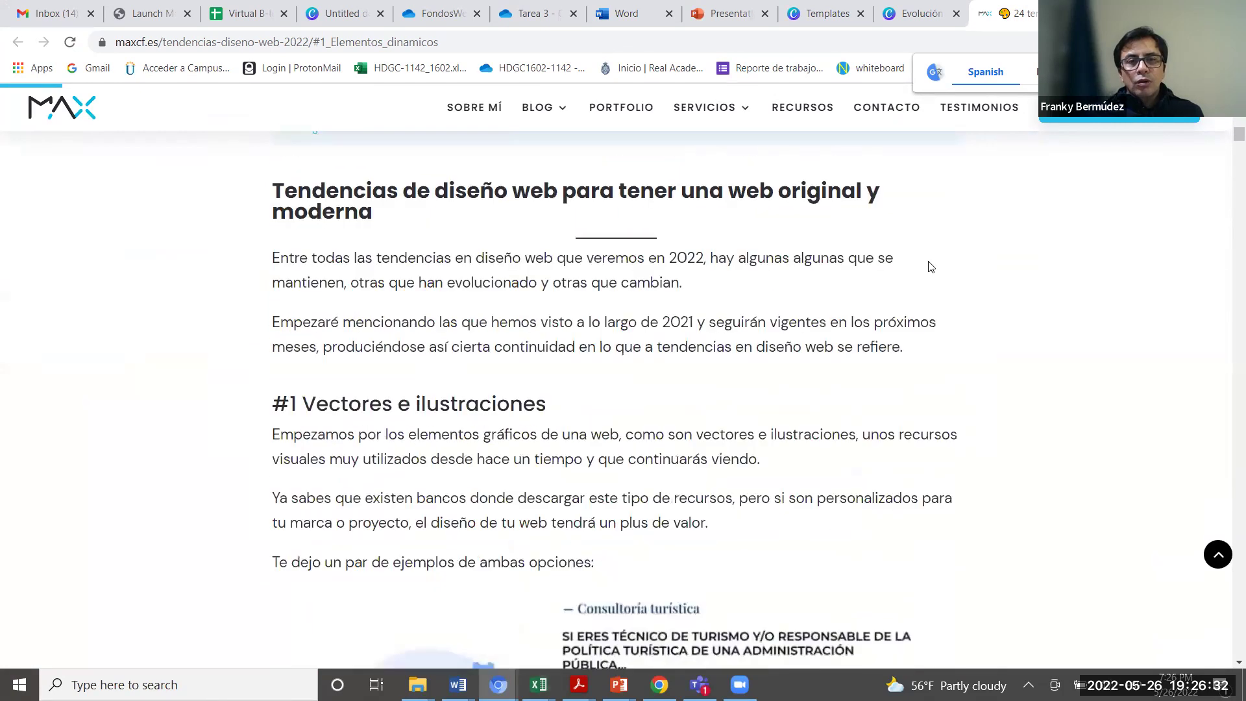
scroll(928, 266, "down", 5)
scroll(931, 266, "down", 15)
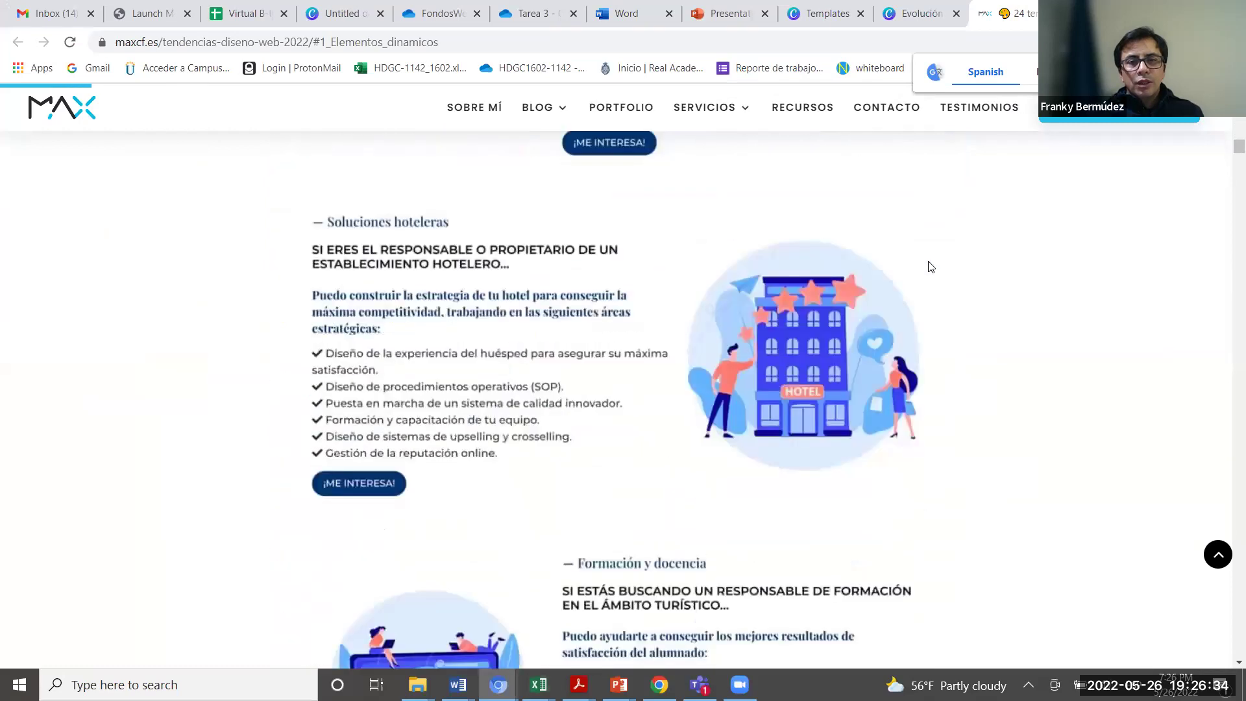
scroll(931, 266, "down", 5)
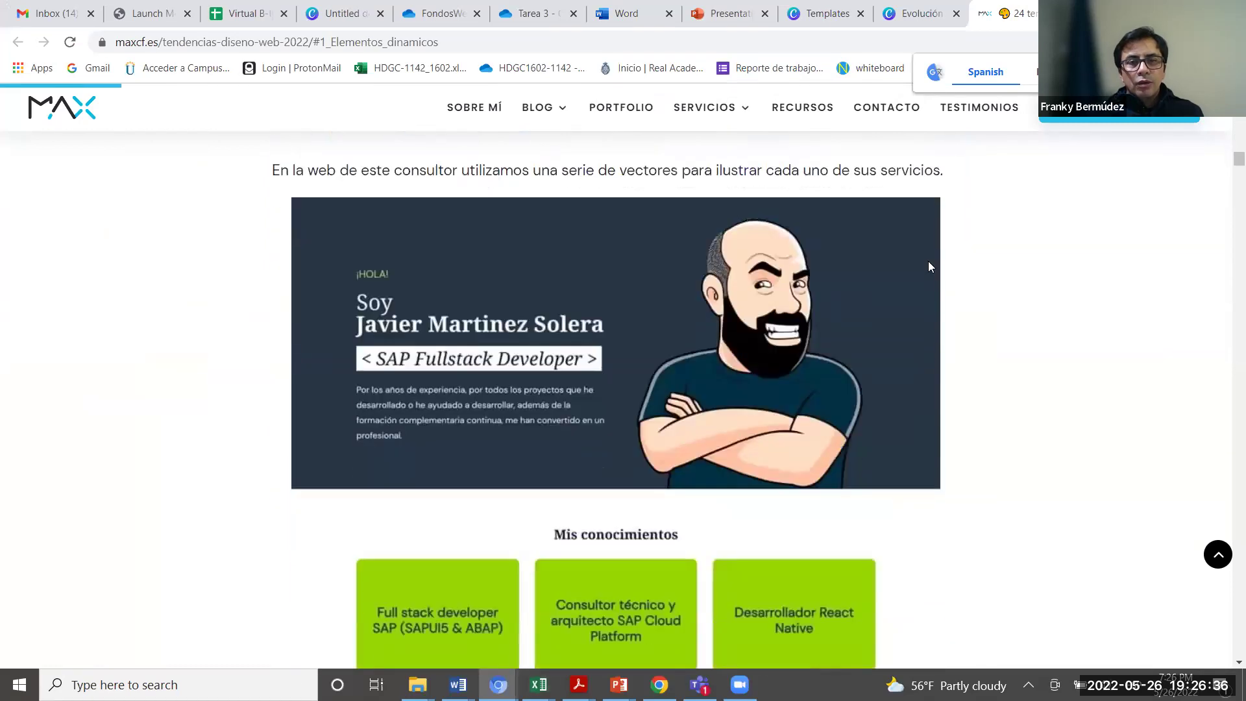
scroll(929, 266, "down", 14)
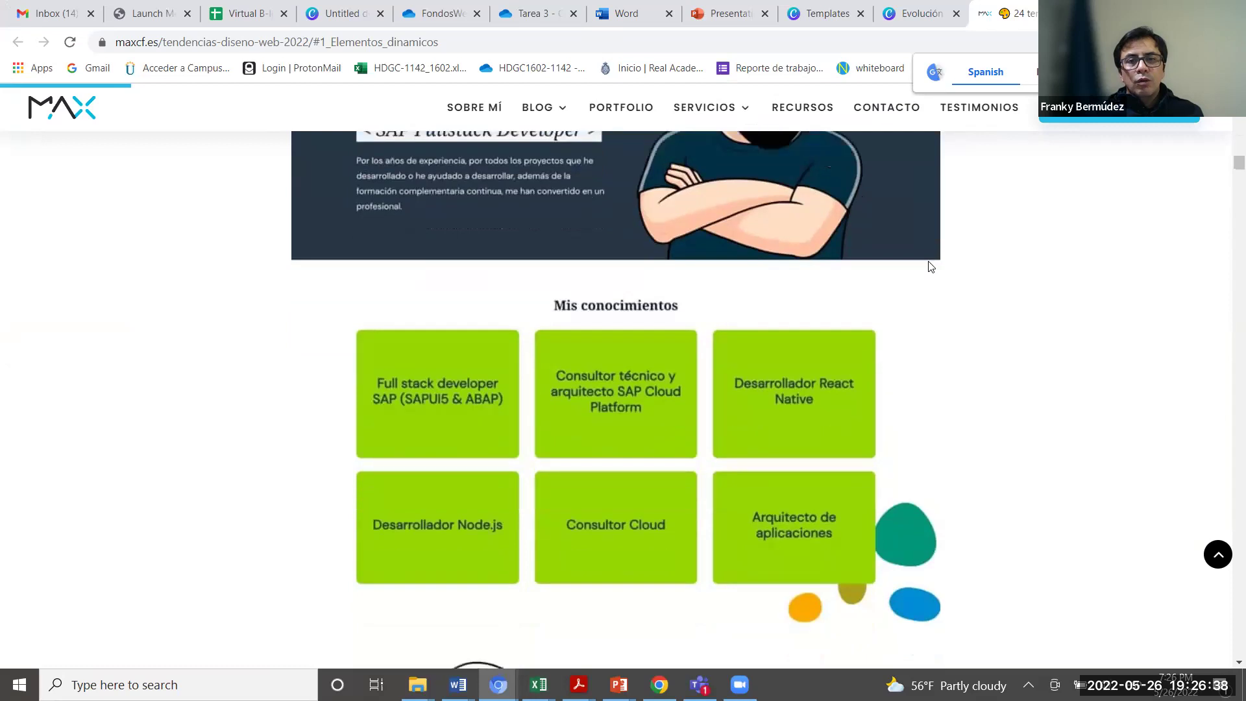
scroll(929, 266, "down", 8)
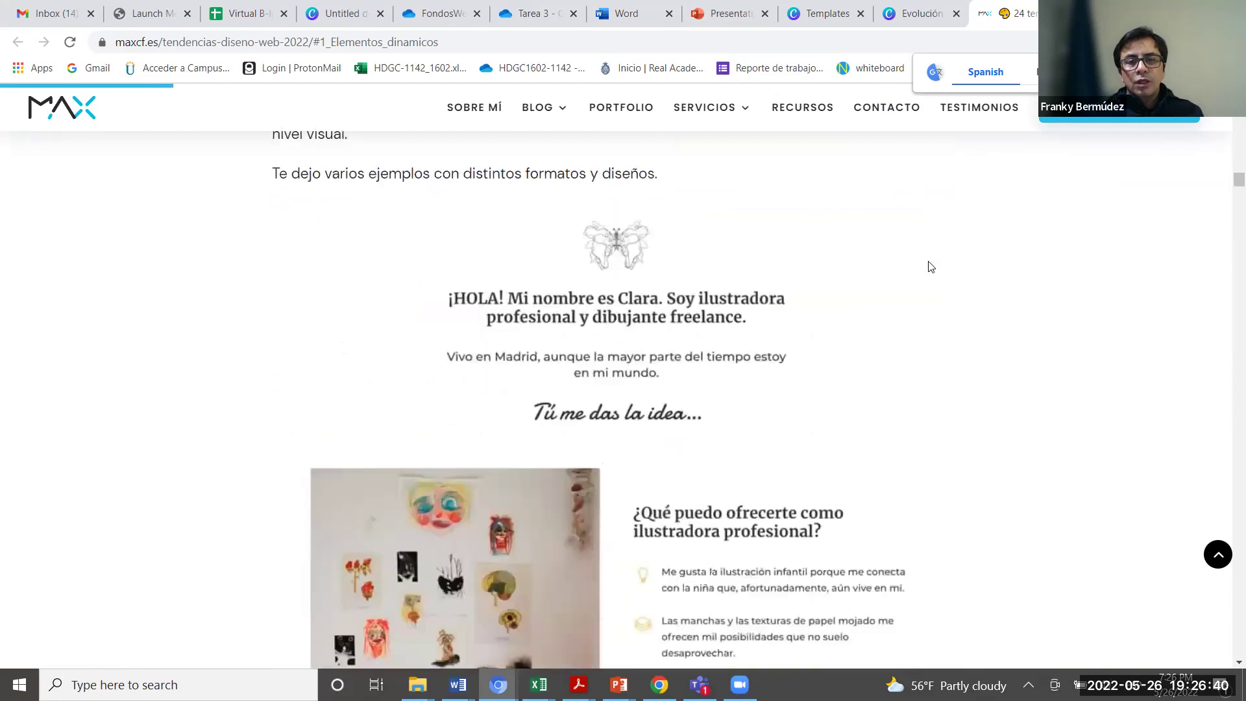
scroll(927, 265, "up", 4)
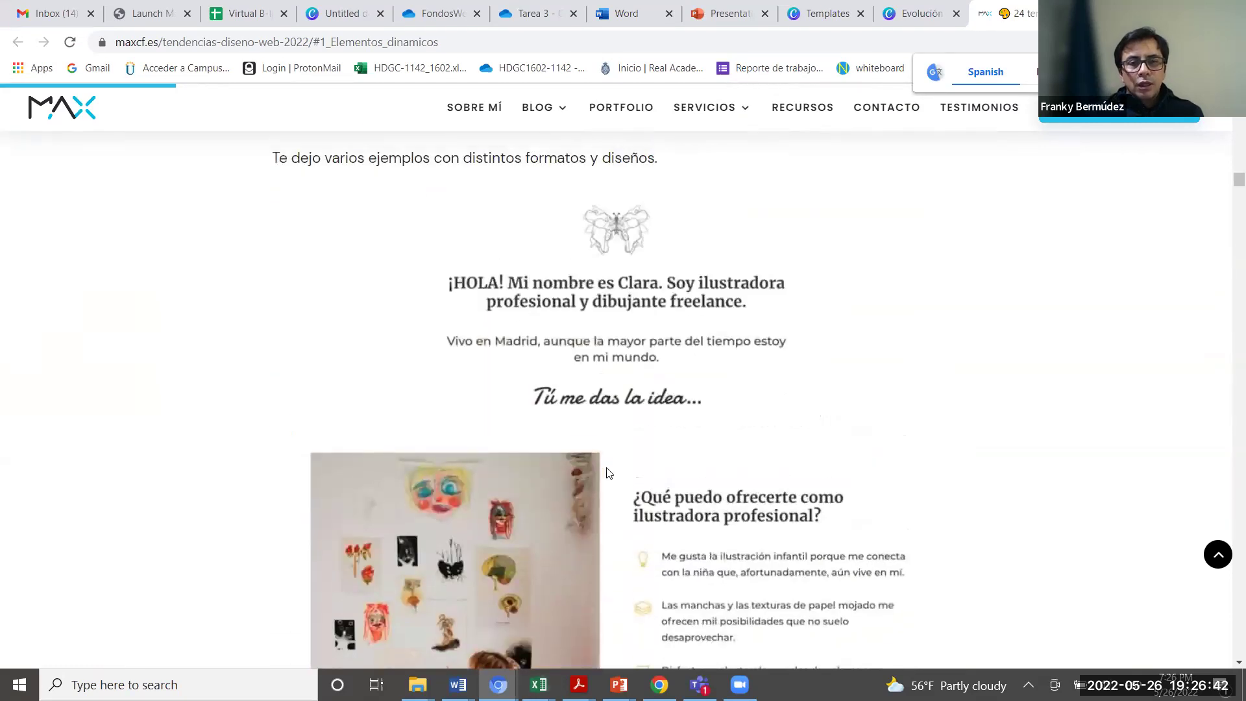
Step: Leave the slide show and return to editing slide 5 in PowerPoint
left_click(619, 685)
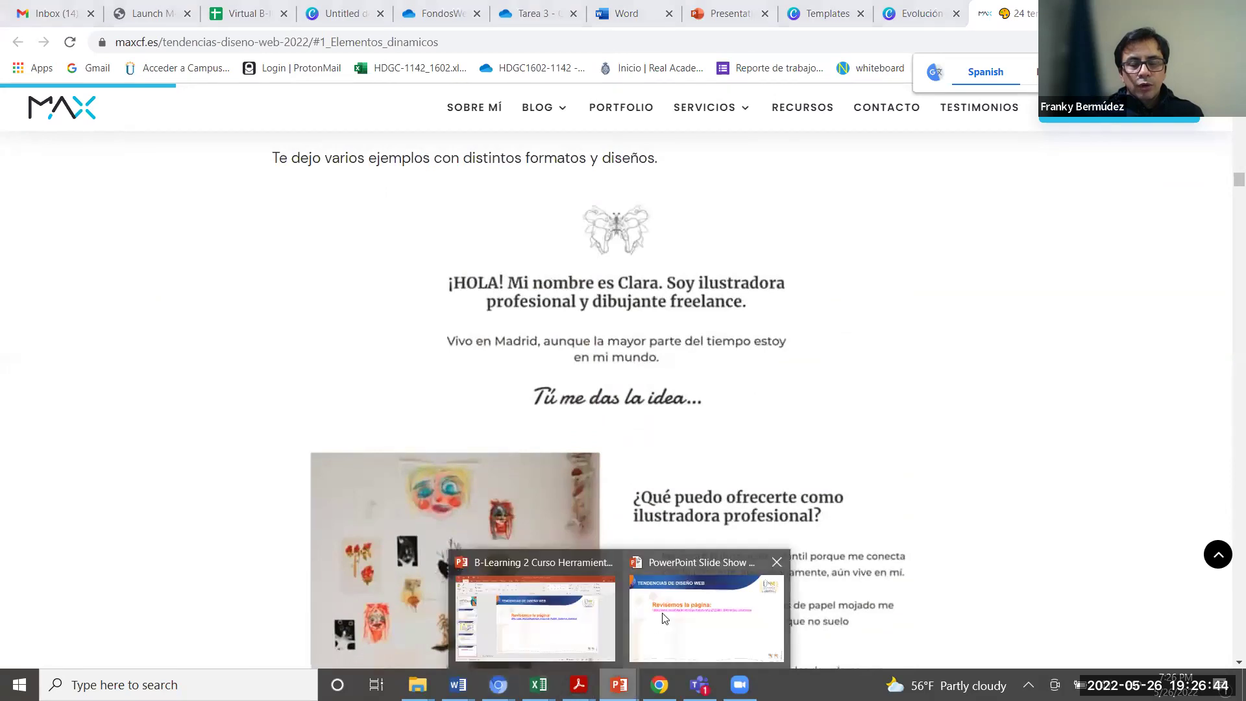
left_click(706, 617)
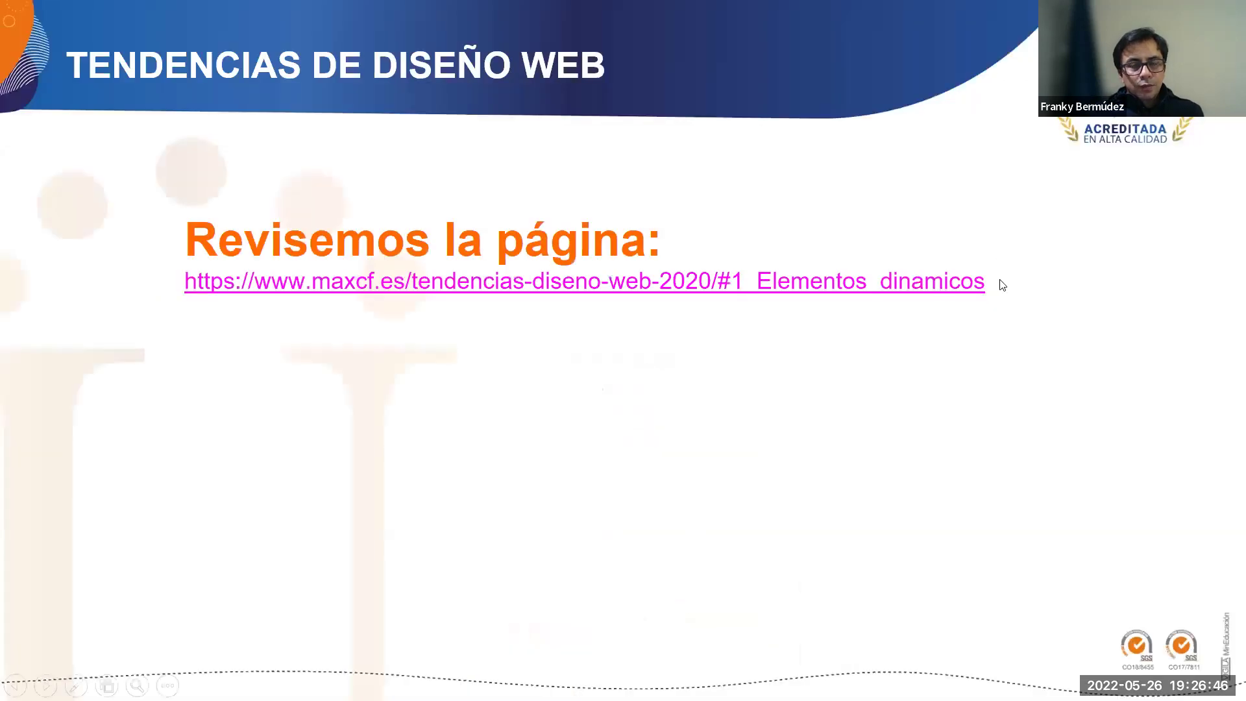
key("alt+Tab")
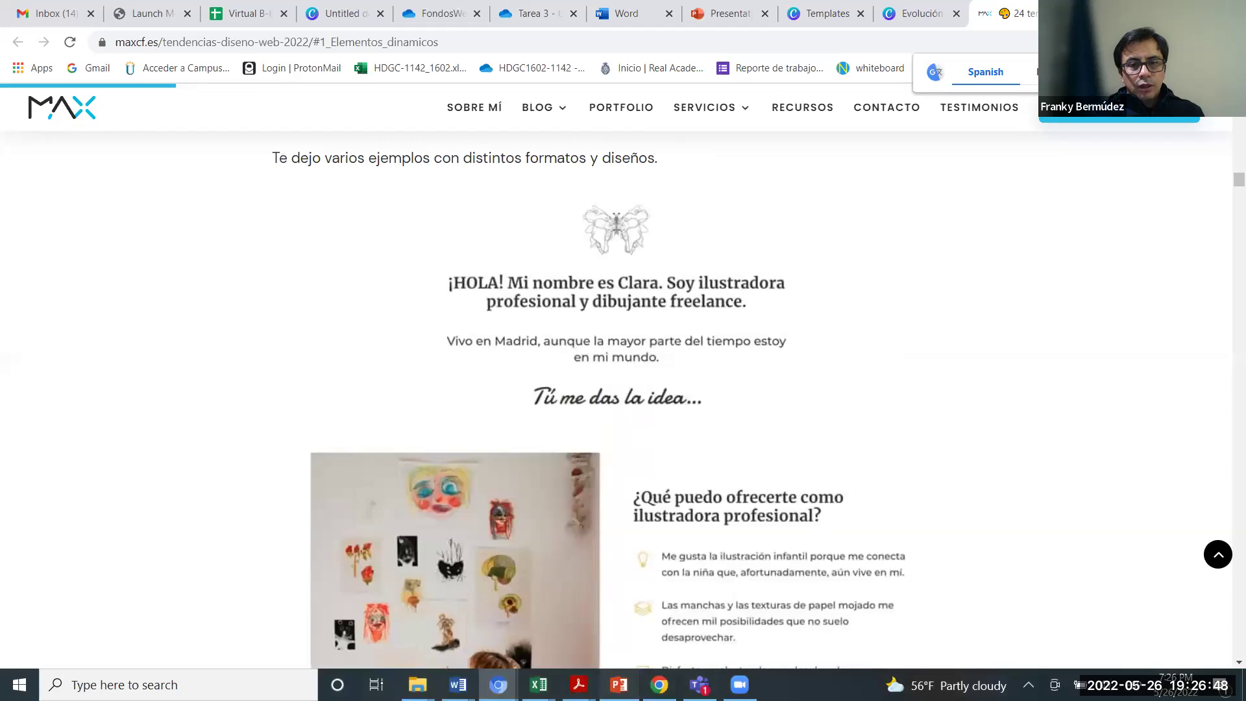
key("alt+Tab")
Step: Select '1_Elementos_dinamicos' at the end of slide 5's link, then bring Taller2HDGC.pdf forward
left_click(943, 334)
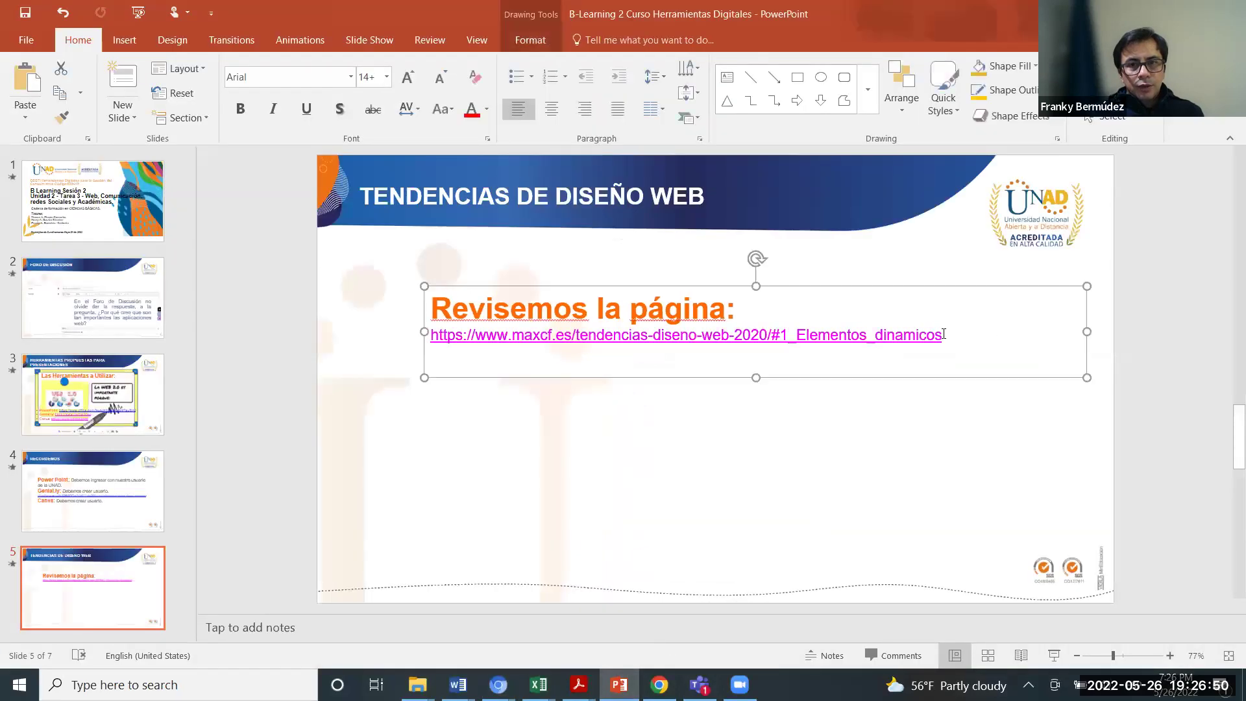
left_click_drag(944, 335, 409, 349)
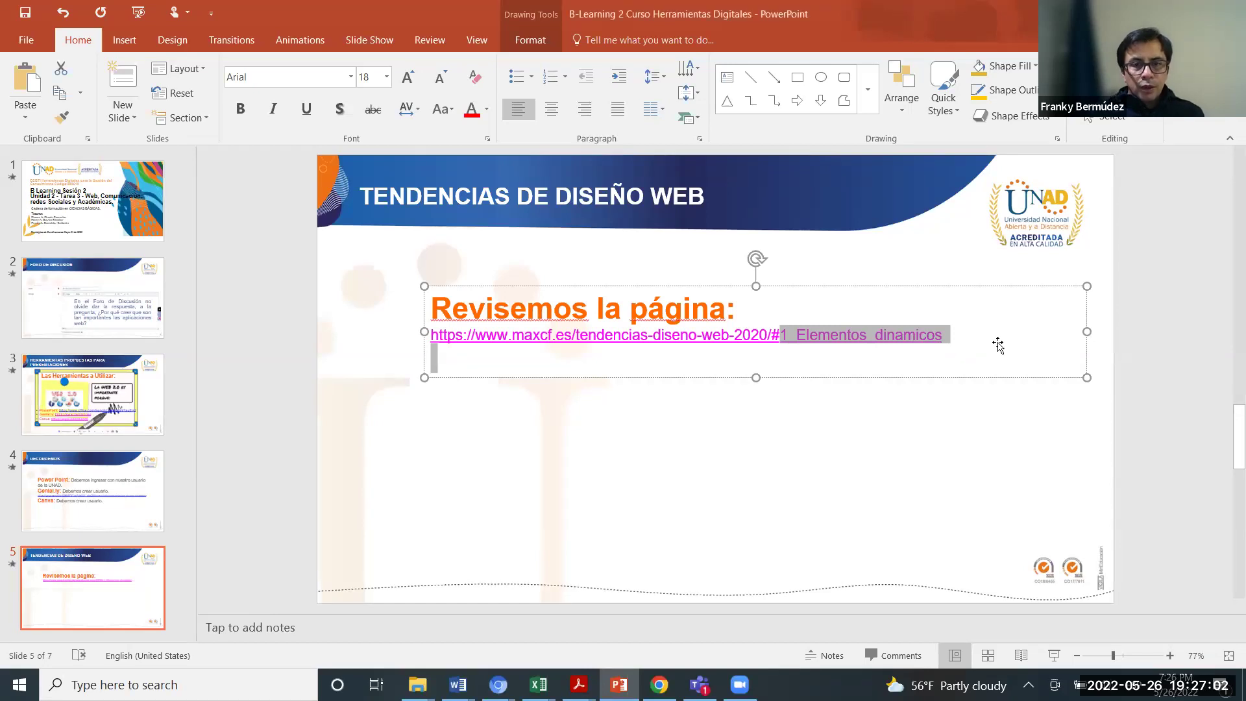
mouse_move(579, 681)
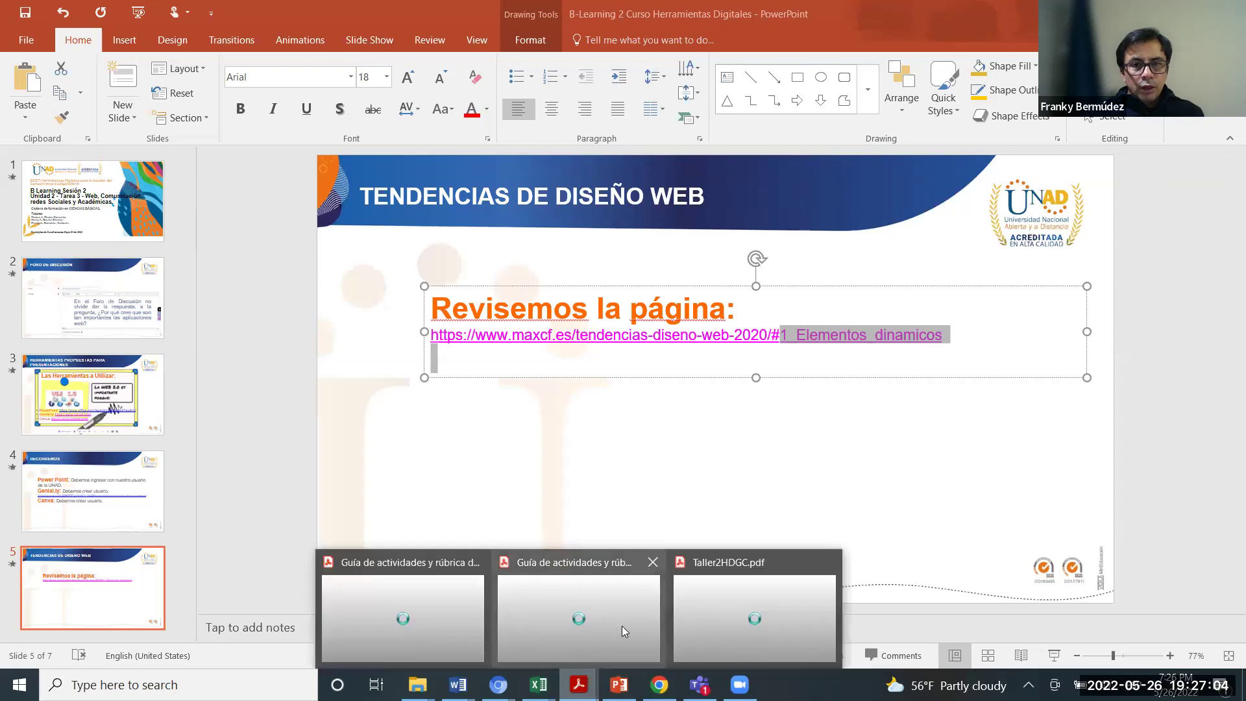
left_click(704, 606)
Step: Copy the full maxcf.es link from item 3 of Taller2HDGC.pdf and return to PowerPoint
scroll(752, 527, "down", 3)
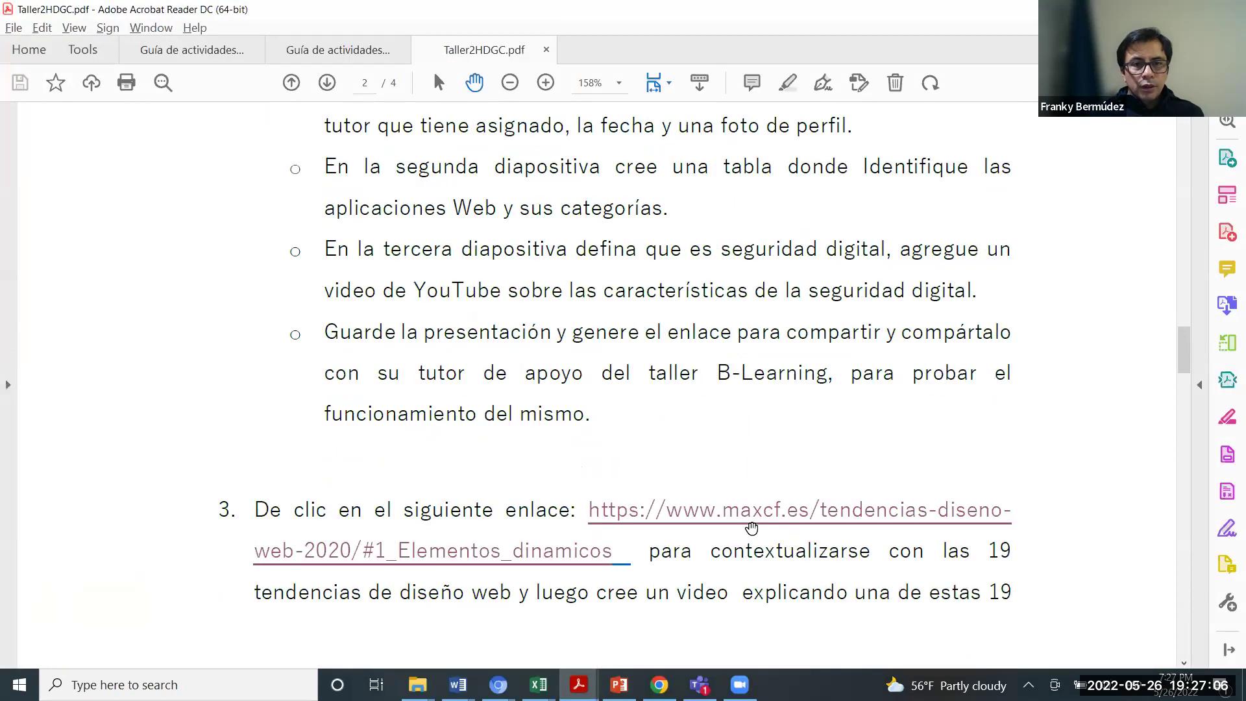
right_click(598, 595)
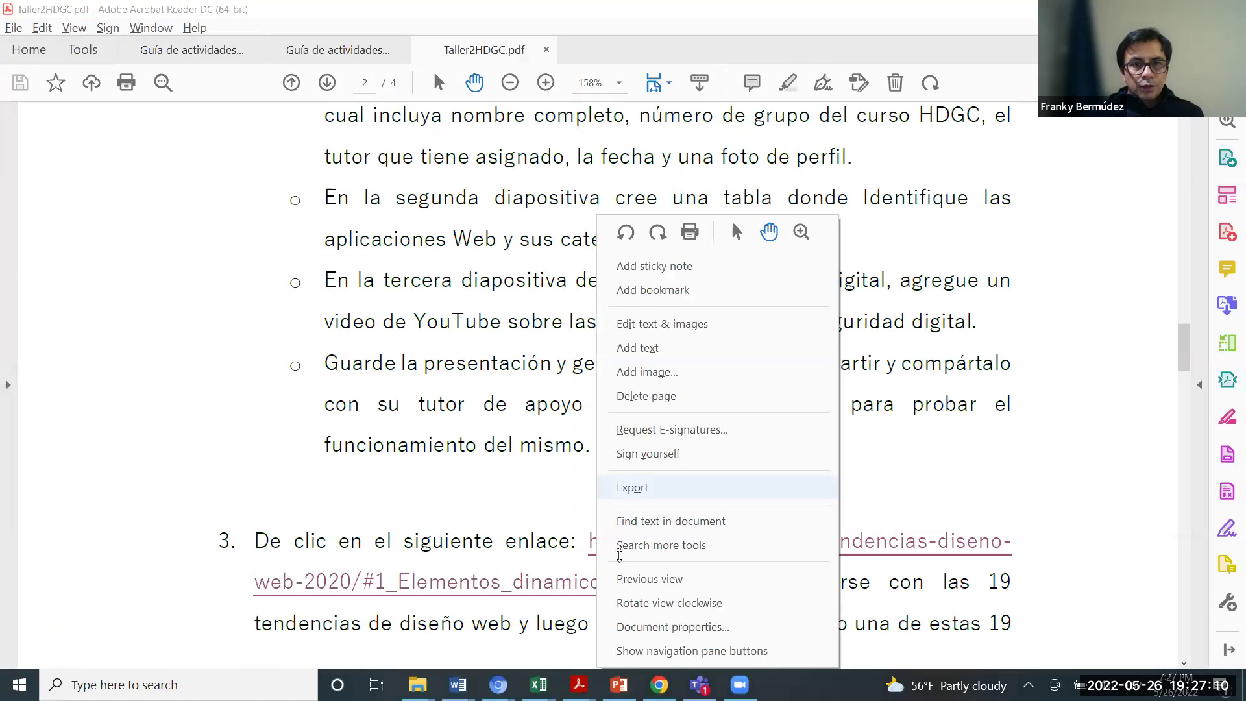
key("Escape")
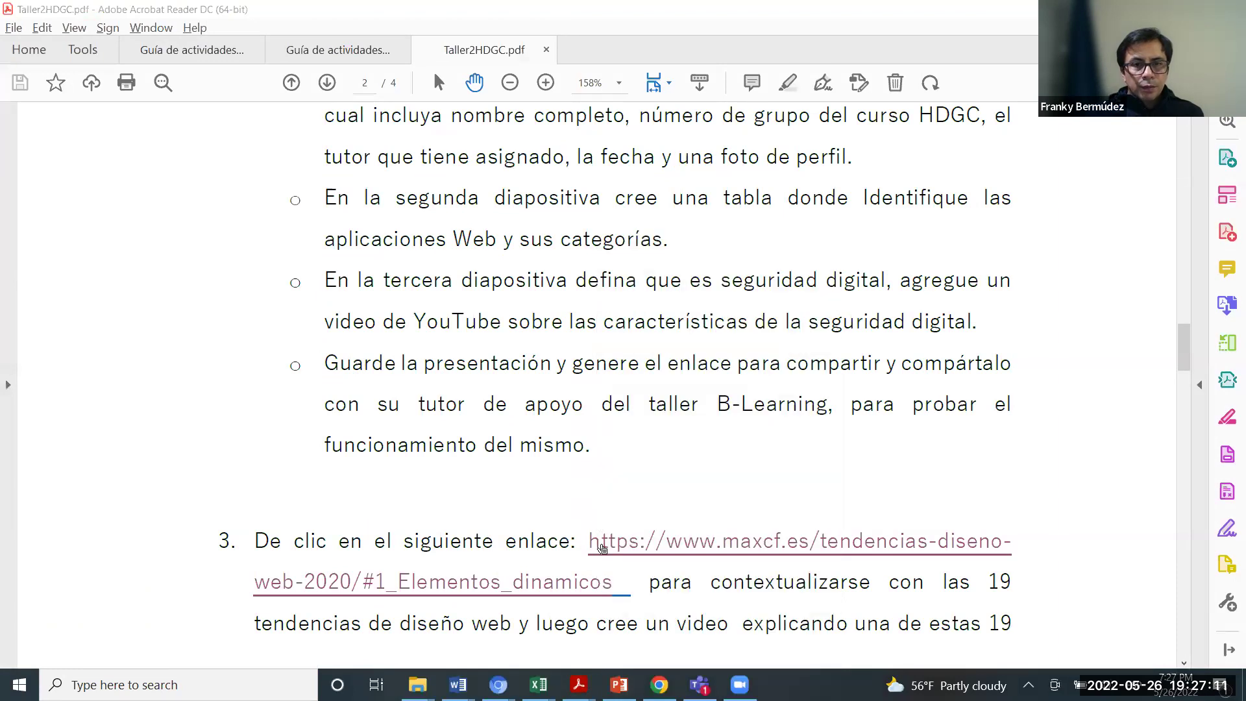
right_click(593, 589)
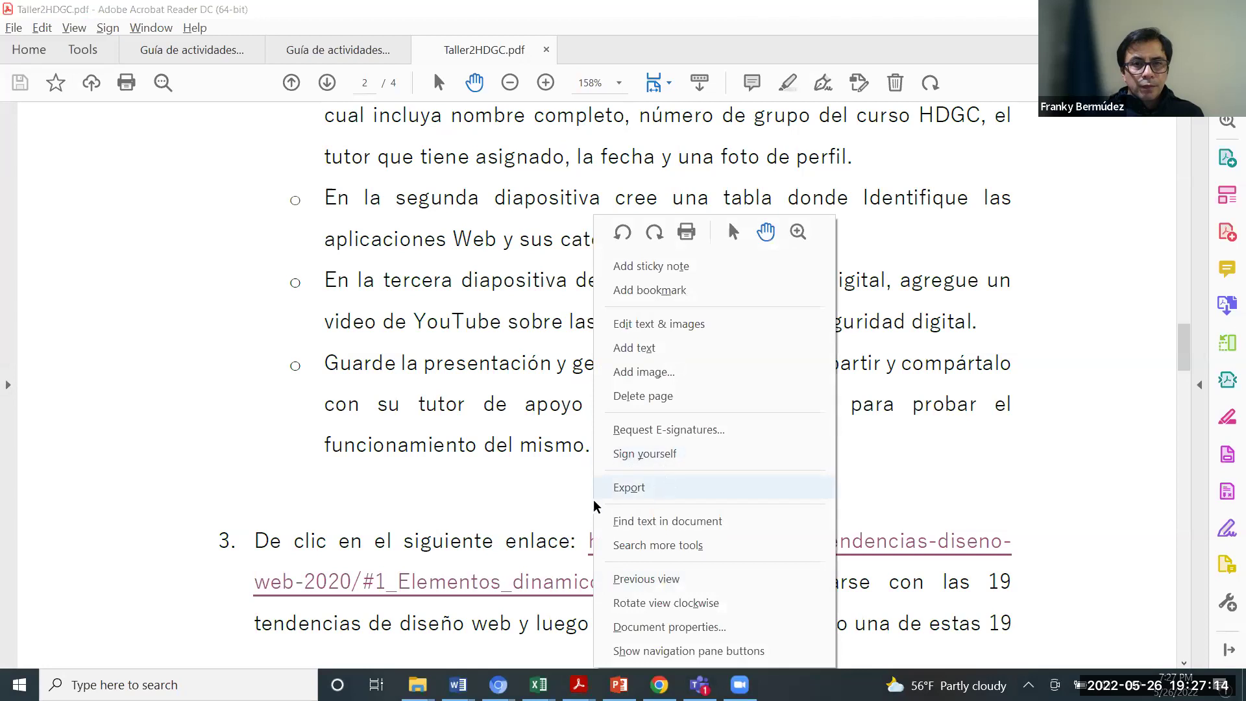
left_click(539, 484)
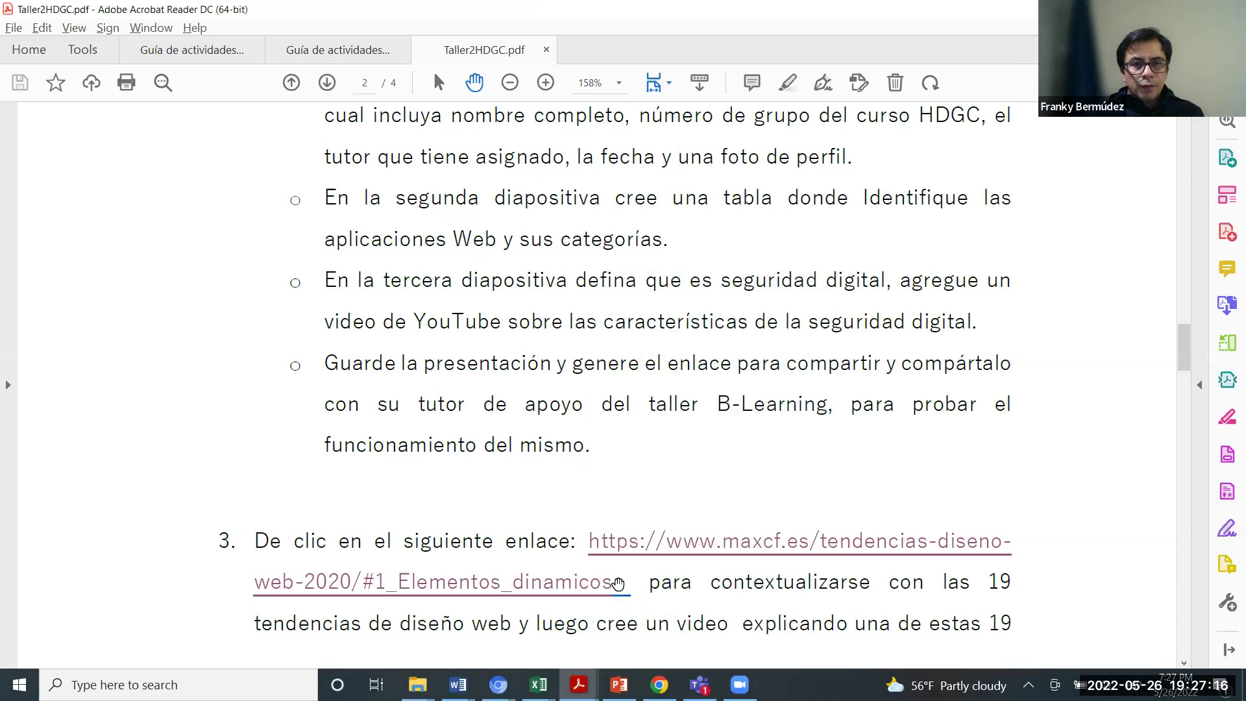
left_click(440, 83)
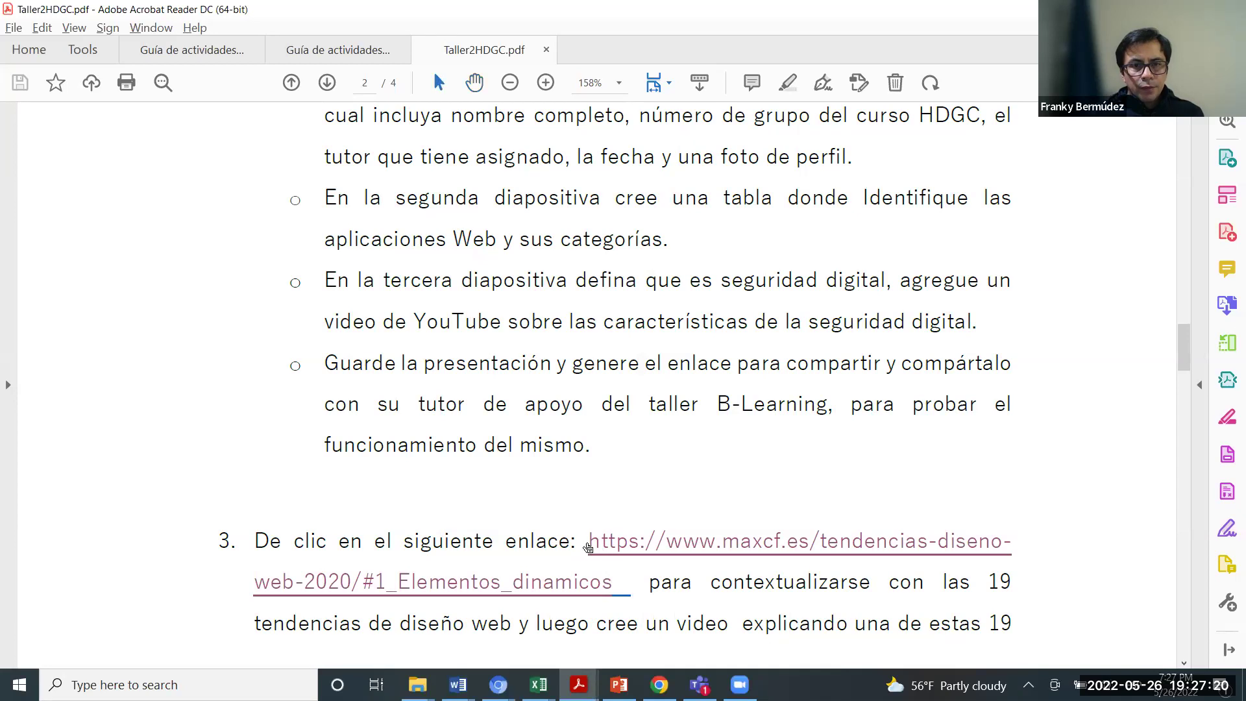
left_click_drag(590, 544, 632, 591)
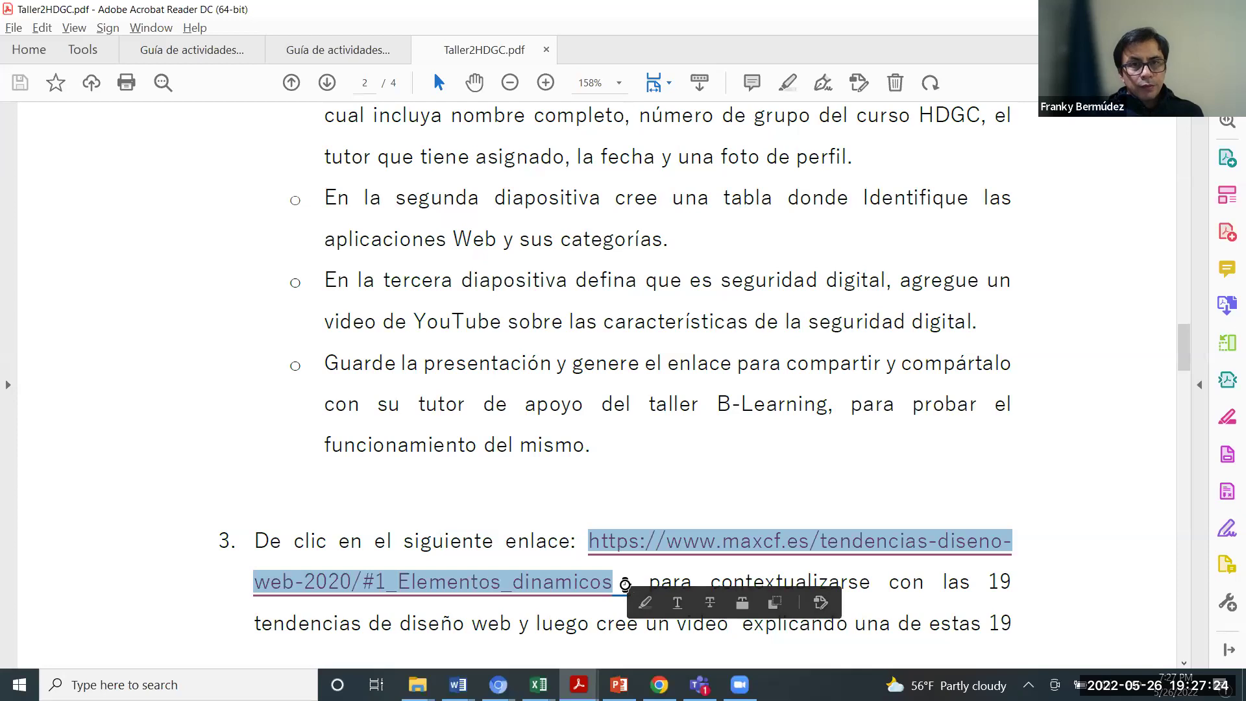
key("alt+Tab")
key("alt+Tab")
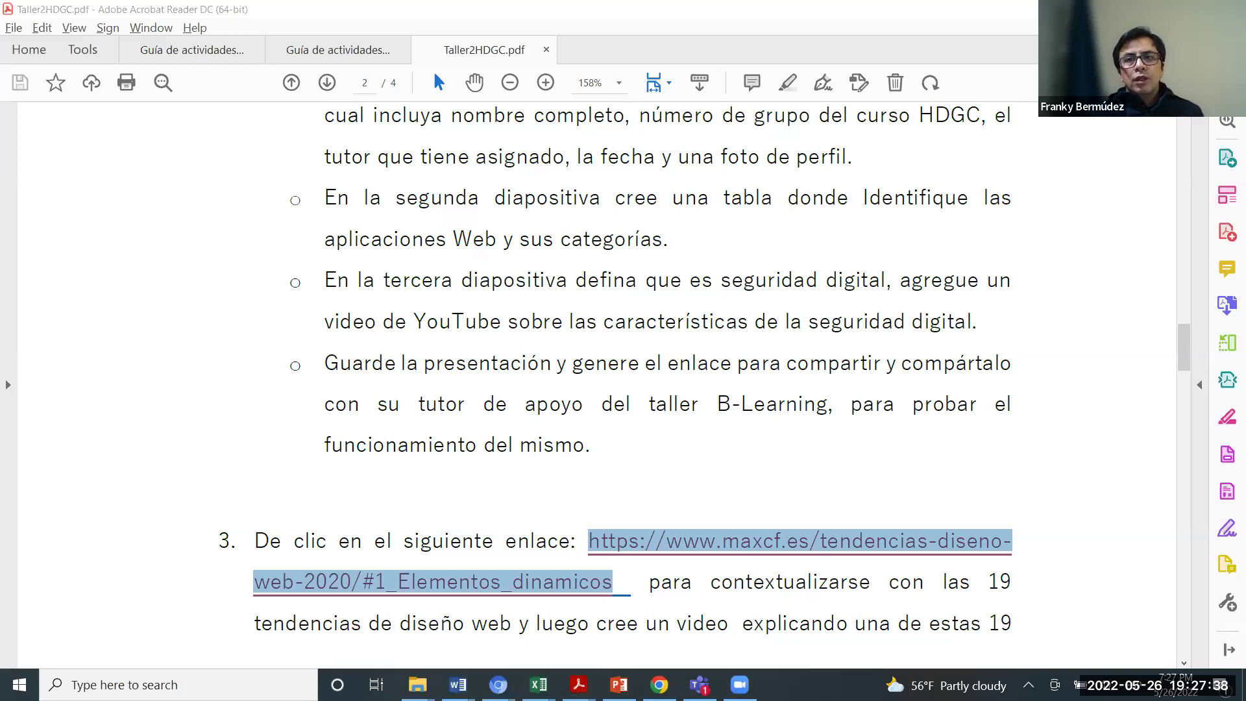
key("alt+Tab")
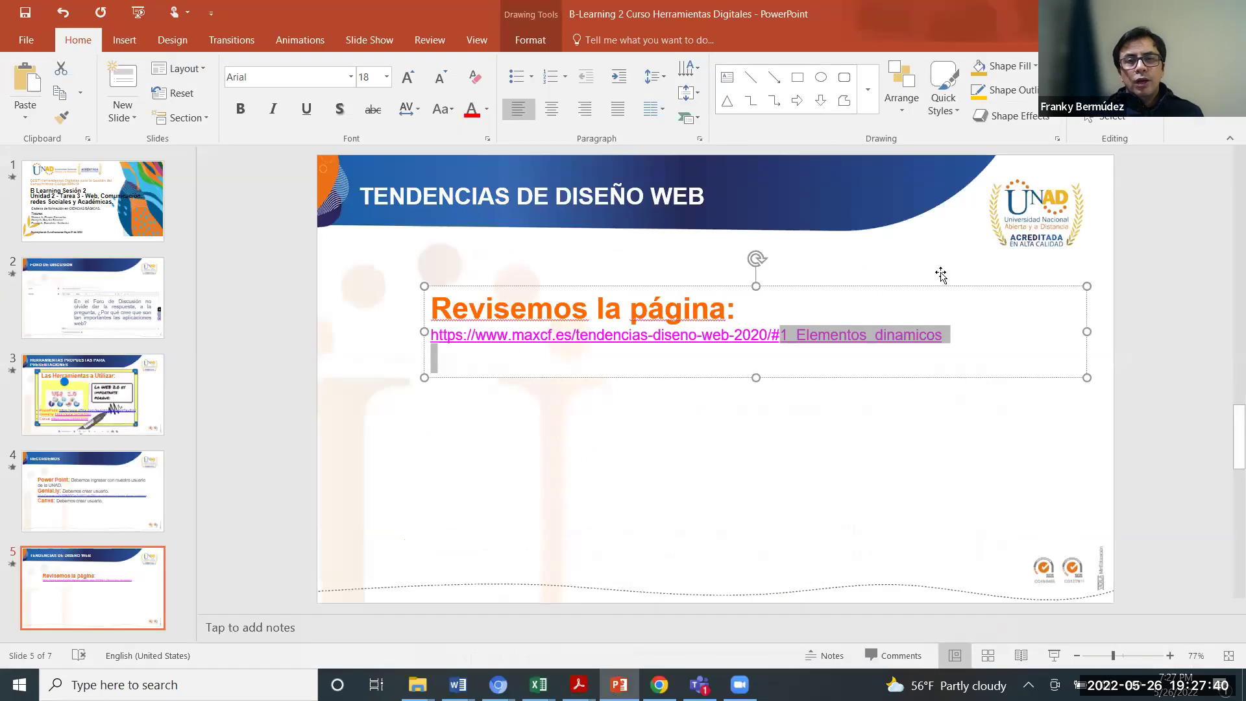
Step: Present slide 6 'Herramientas para la creación de videos' full screen
scroll(163, 533, "down", 3)
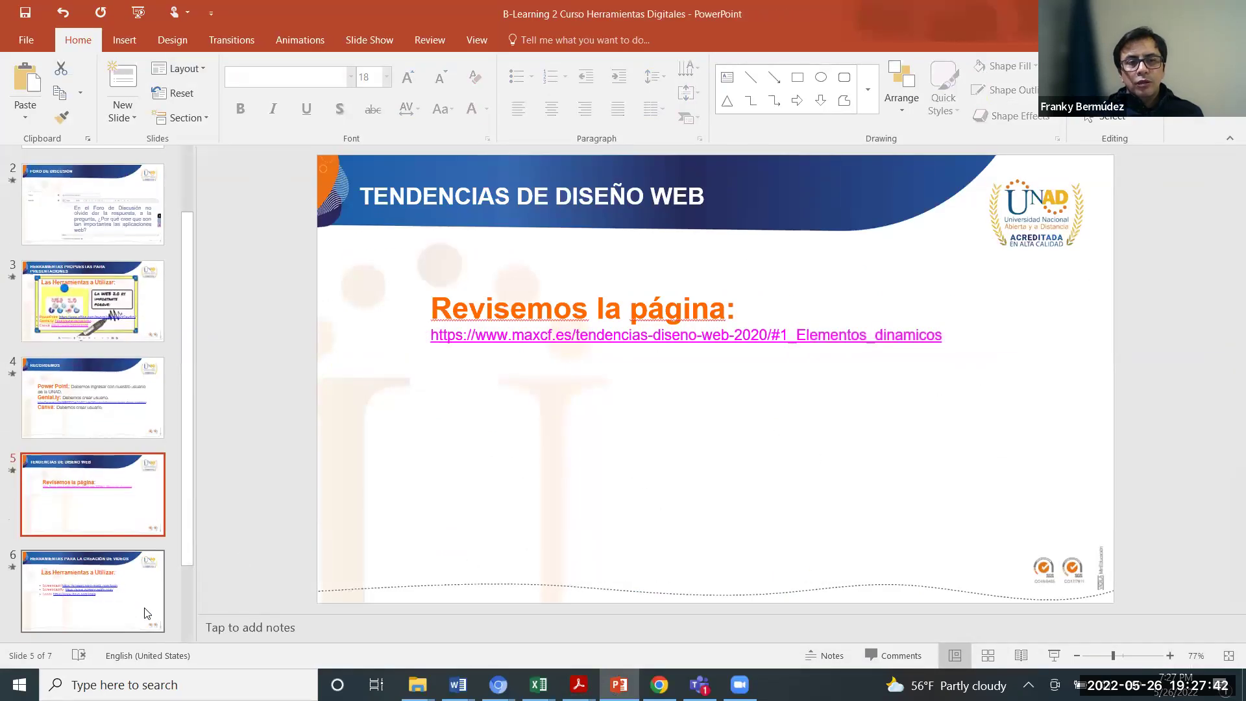
left_click(145, 606)
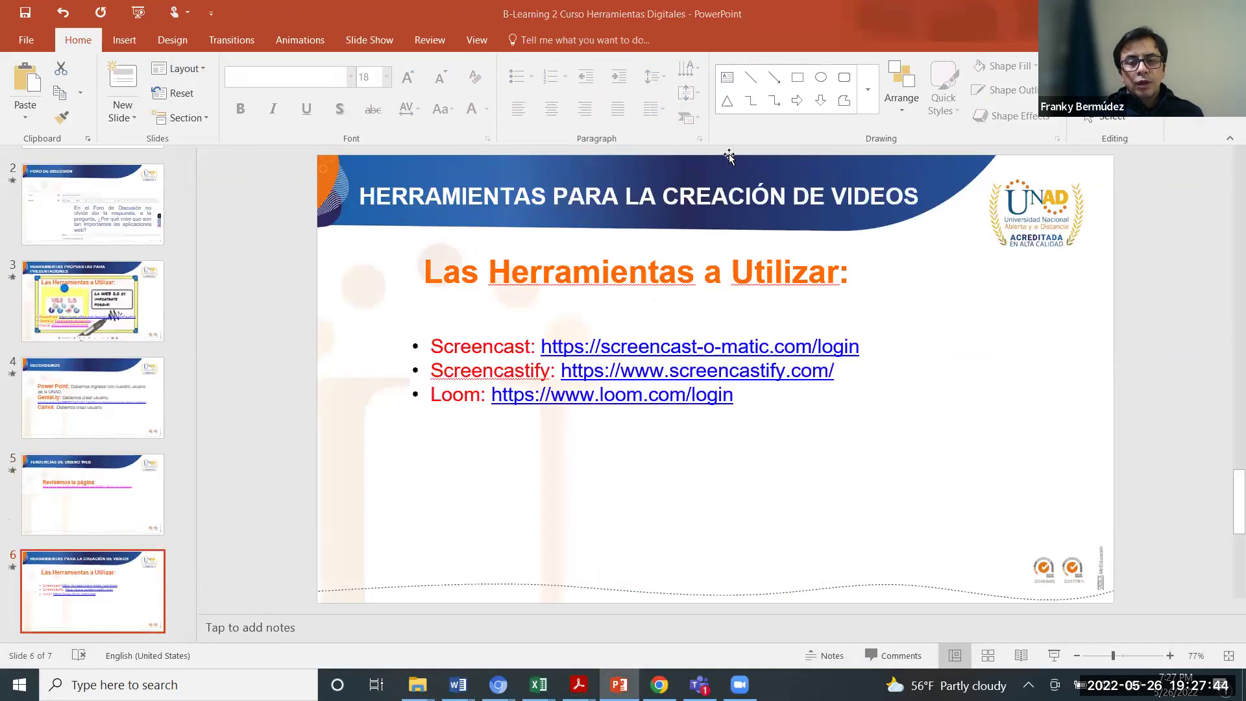
left_click(1054, 656)
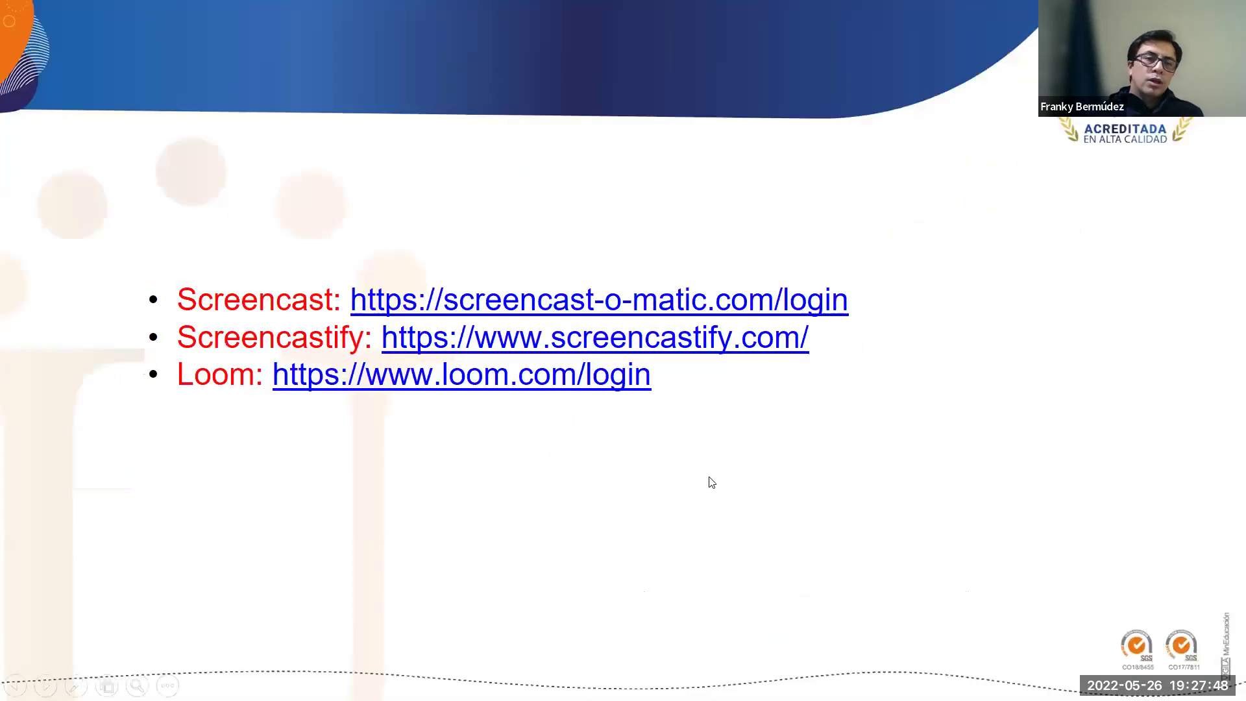
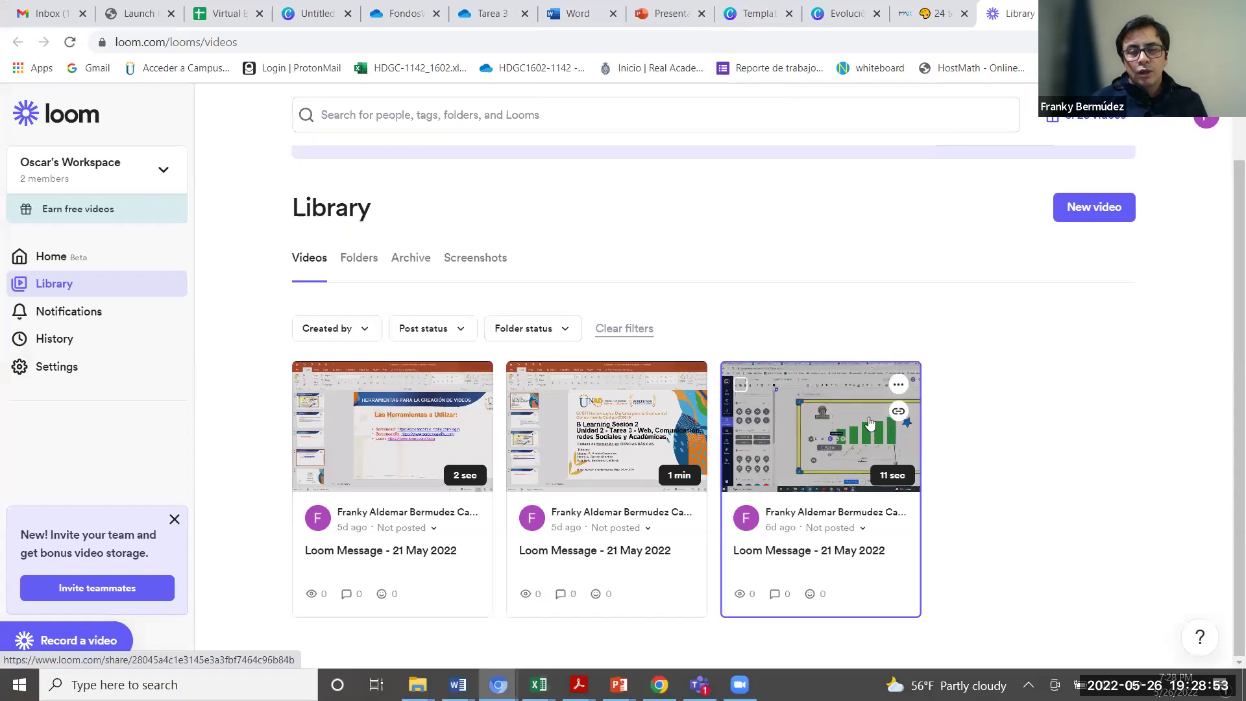
Step: Copy the 11-second video's Loom link and paste it after an 'Enlace del Video:' label below the Genial.ly link
left_click(899, 413)
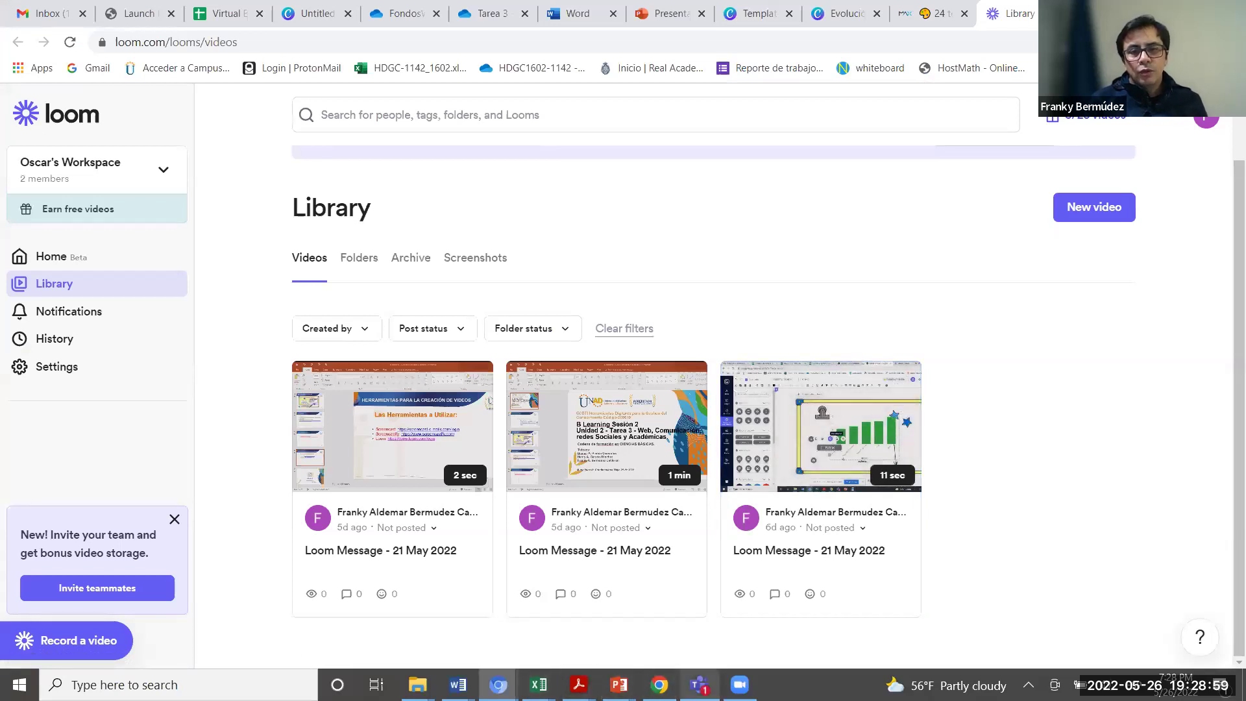
mouse_move(458, 685)
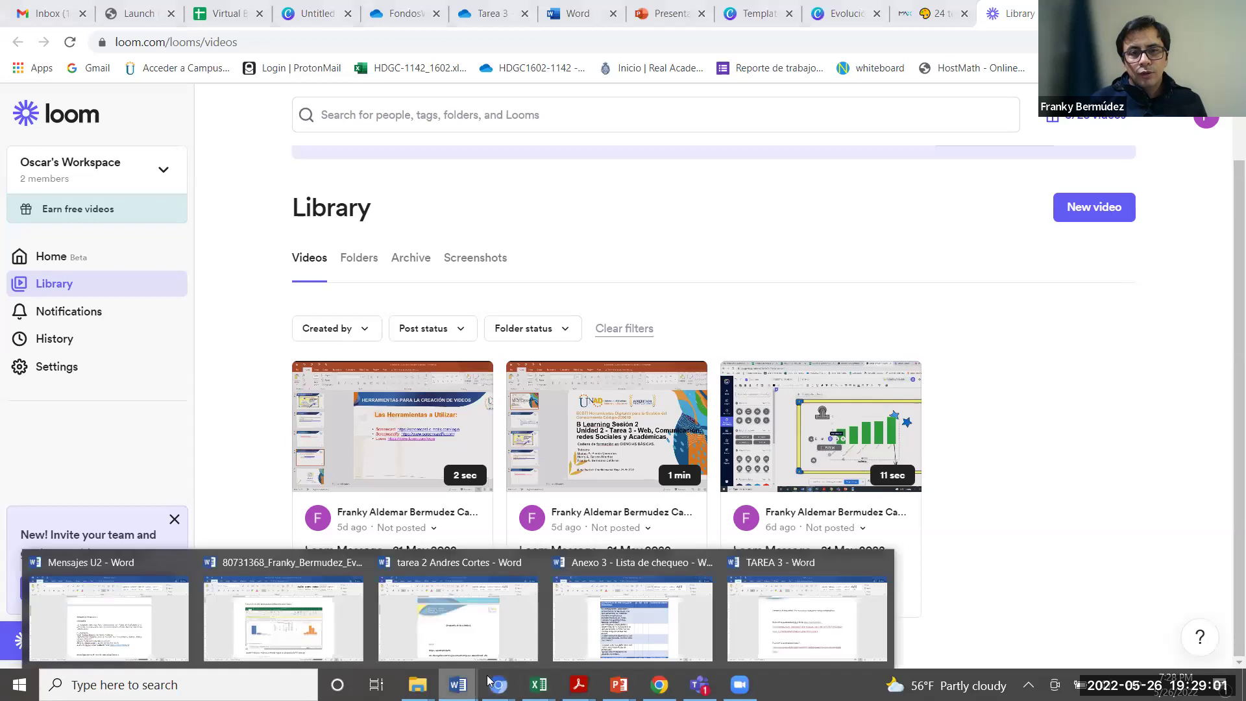
left_click(819, 604)
scroll(658, 555, "down", 3)
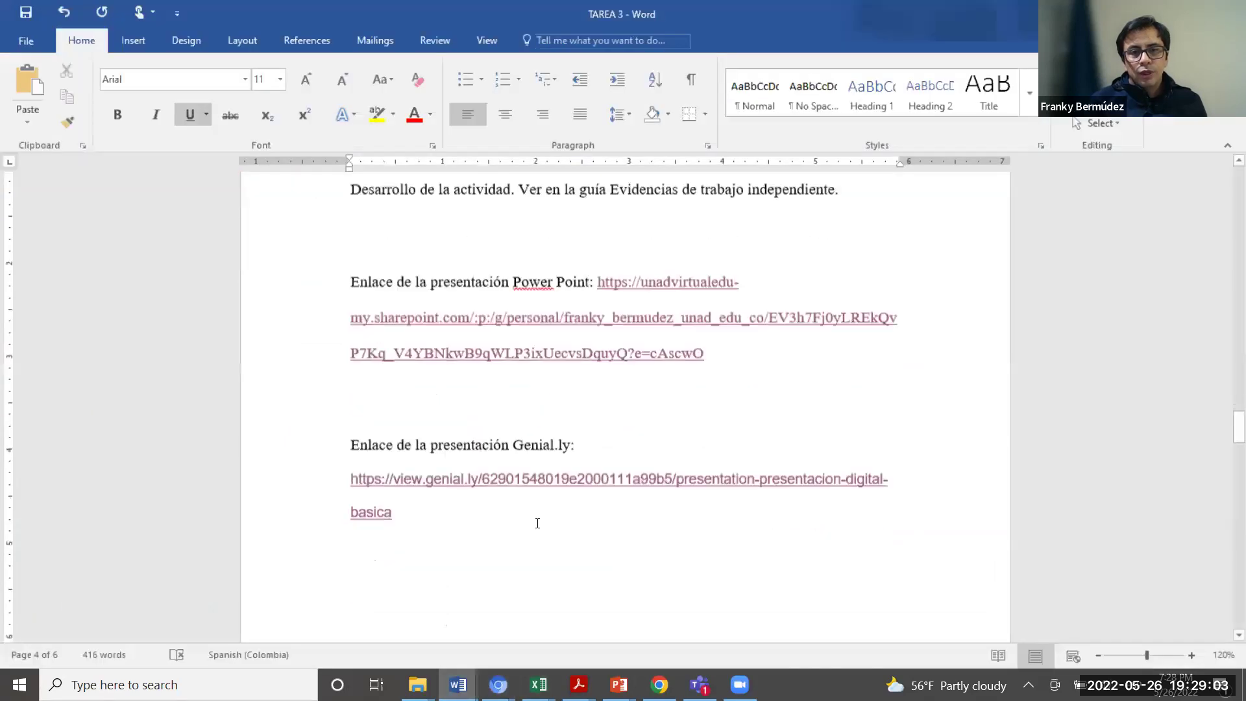
left_click(500, 499)
key("Return")
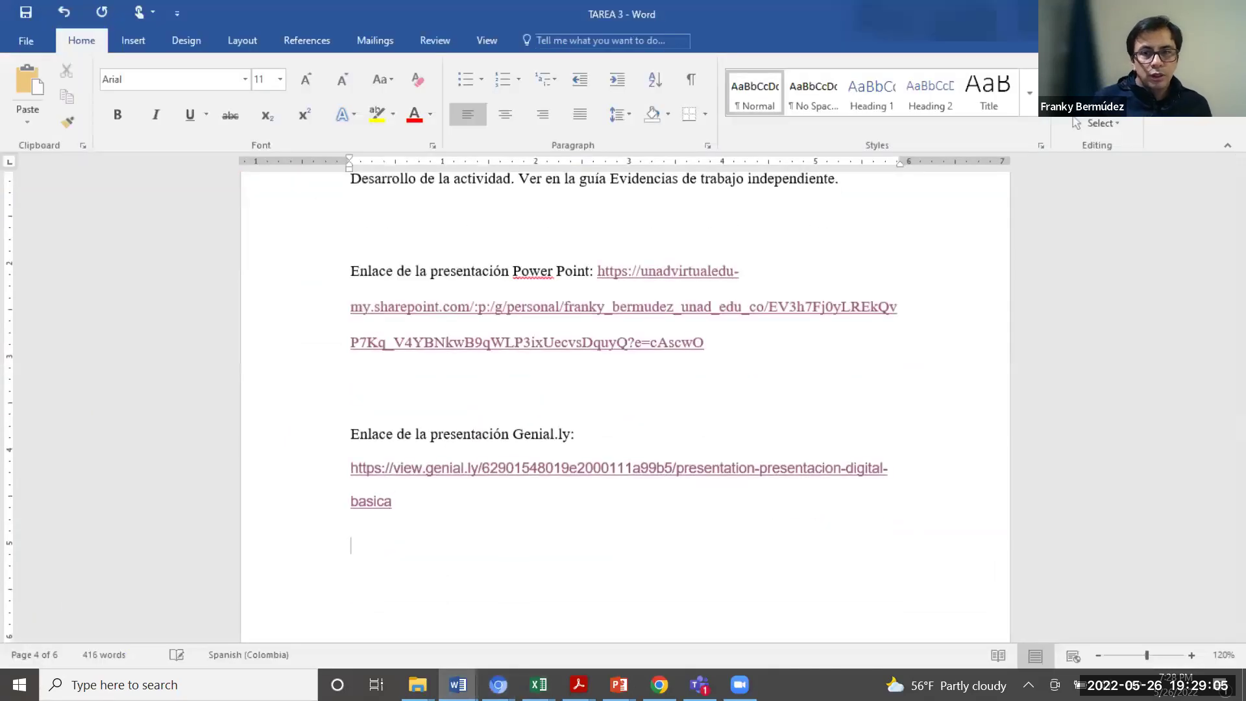
type("Enla")
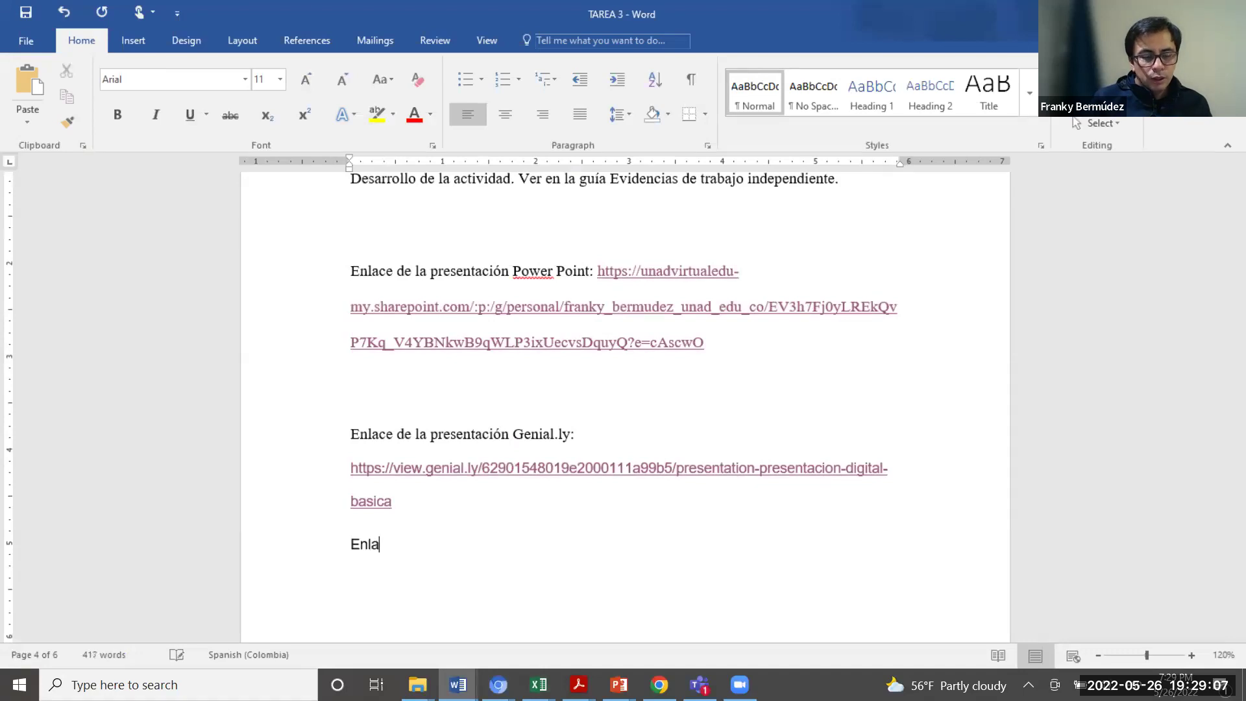
type("ce del Video")
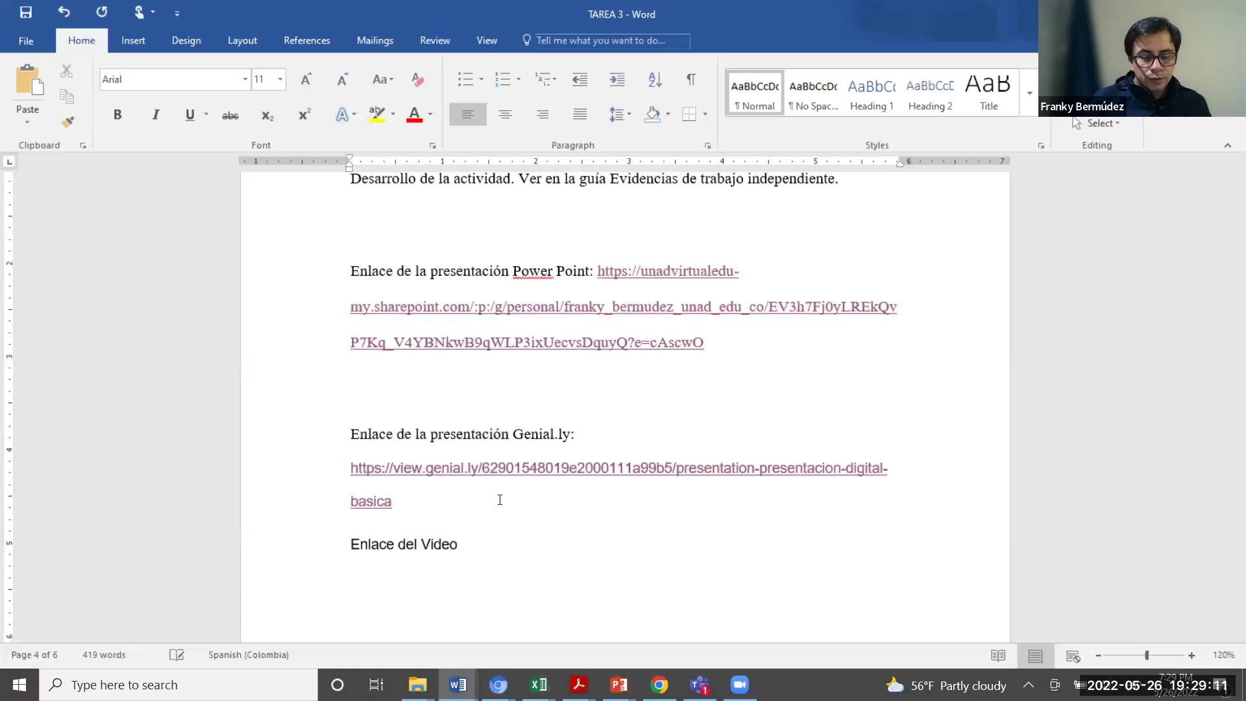
type(":")
type("https://www.loom.com/share/28045a4c1e3145e3a3fbf7464c96b84b")
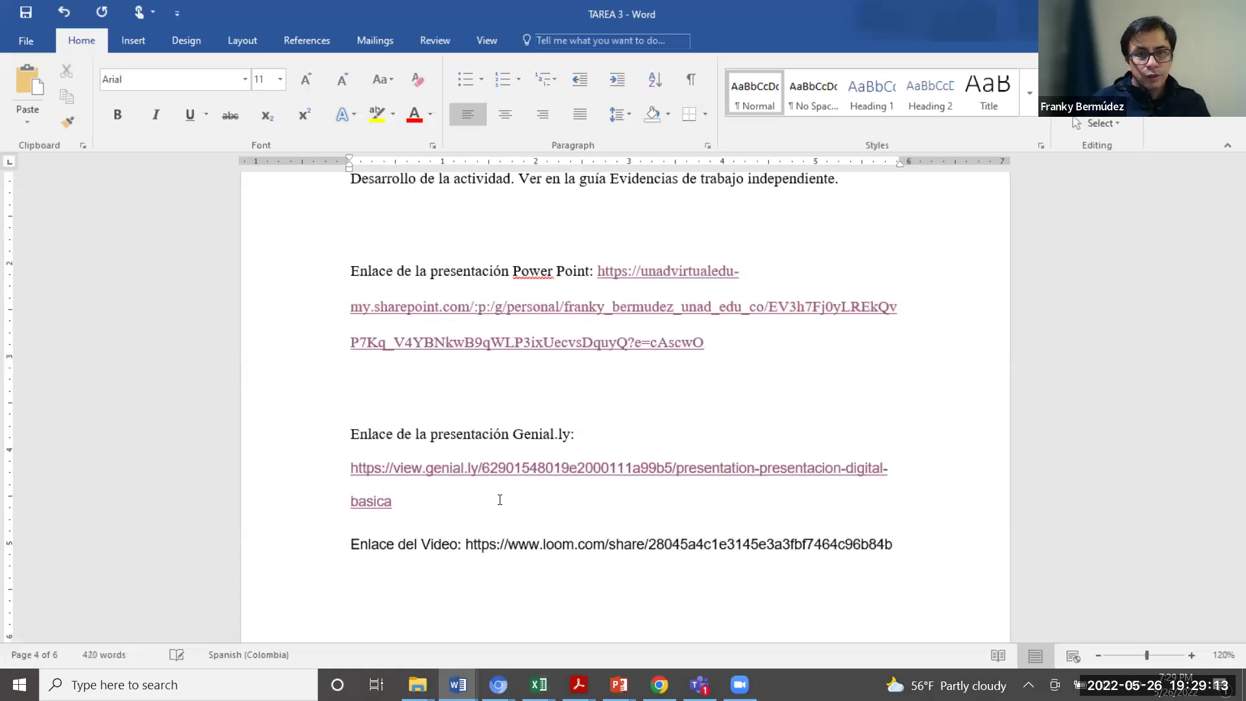
key("alt+Tab")
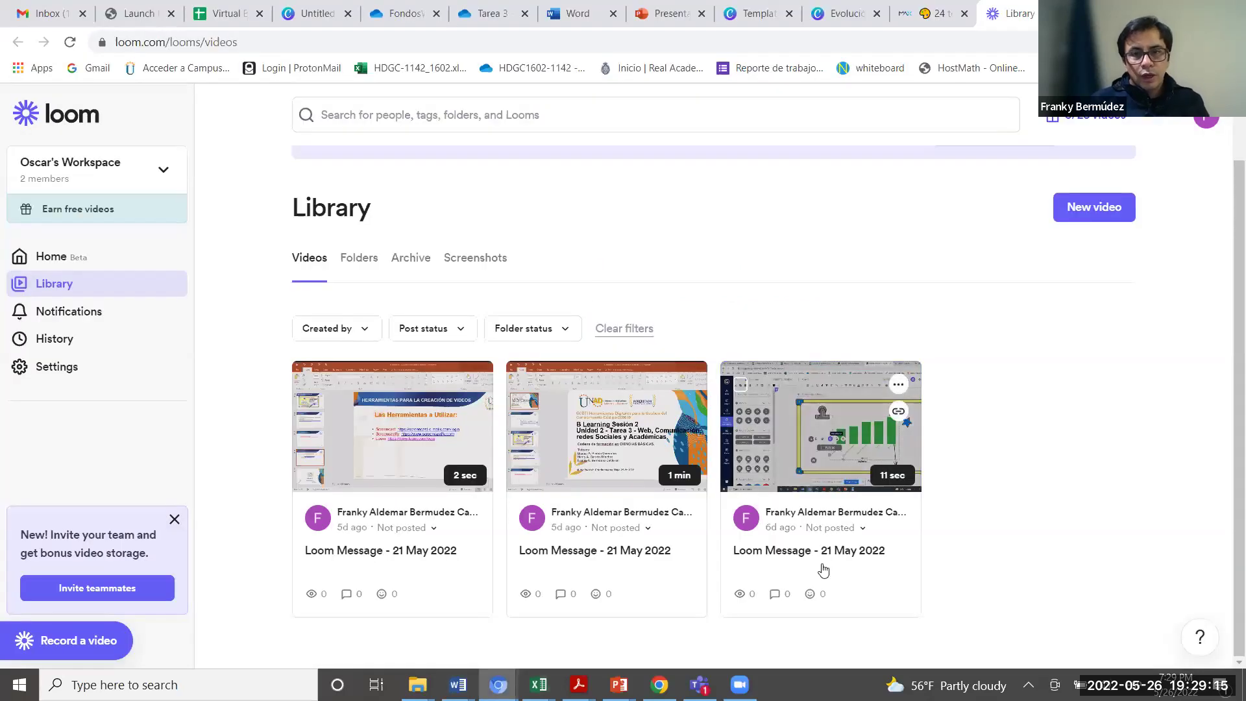
Step: Delete the 11-second and 2-second videos from the Loom library, confirming permanent deletion
left_click(899, 385)
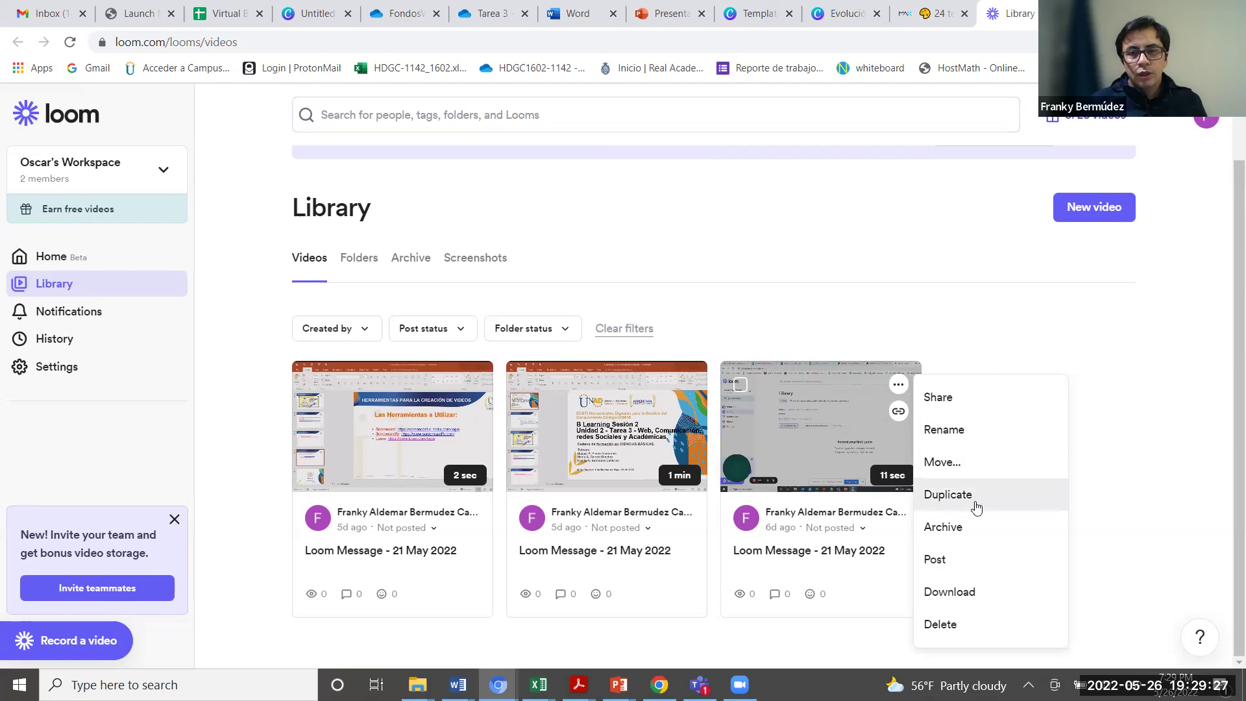
left_click(959, 624)
left_click(705, 307)
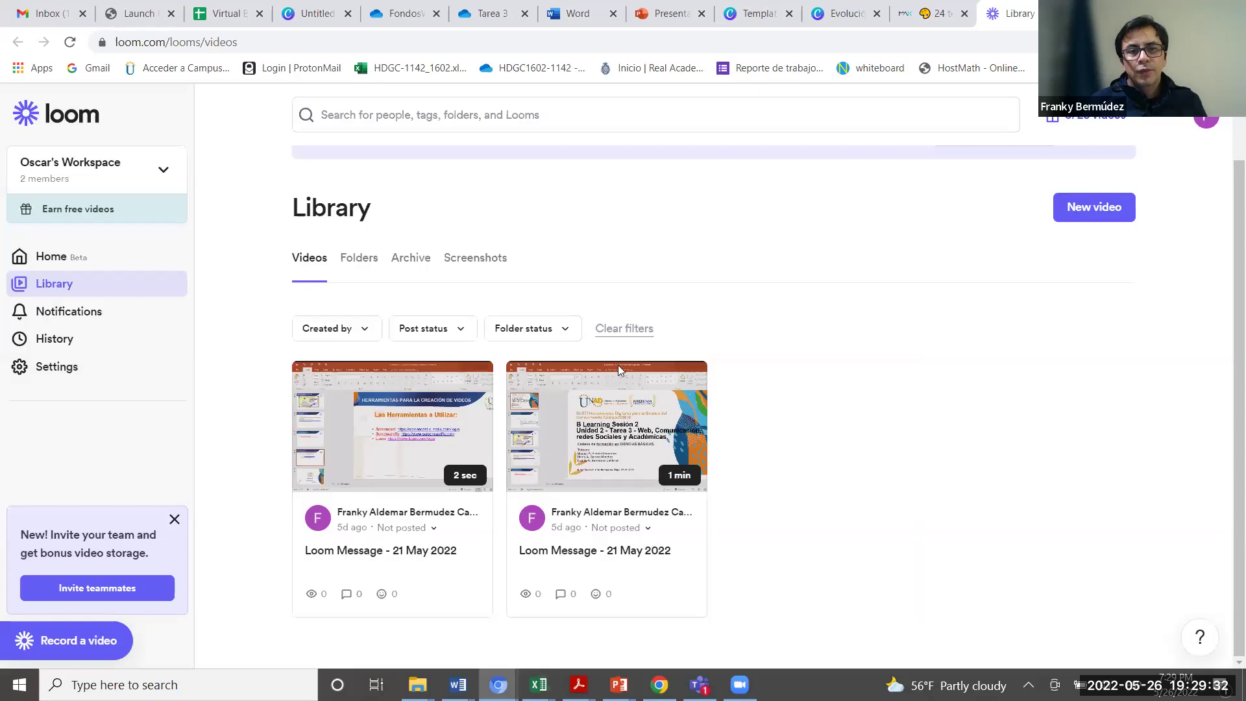
mouse_move(417, 466)
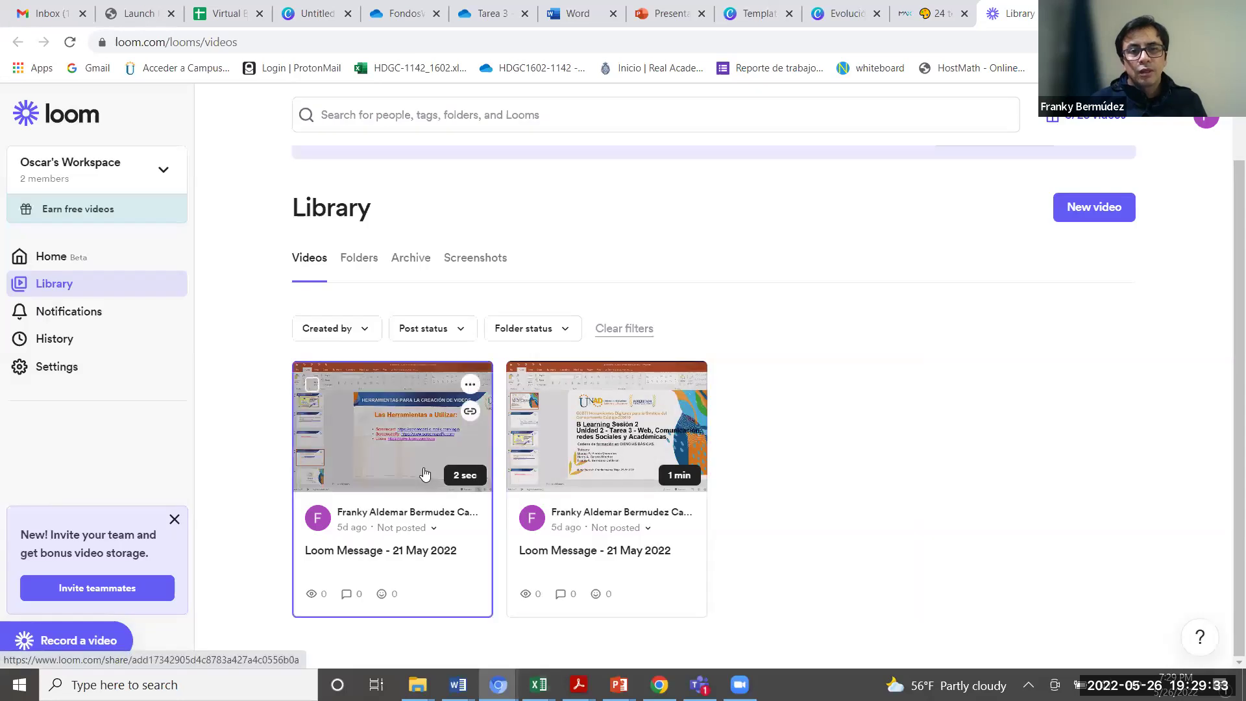
left_click(470, 387)
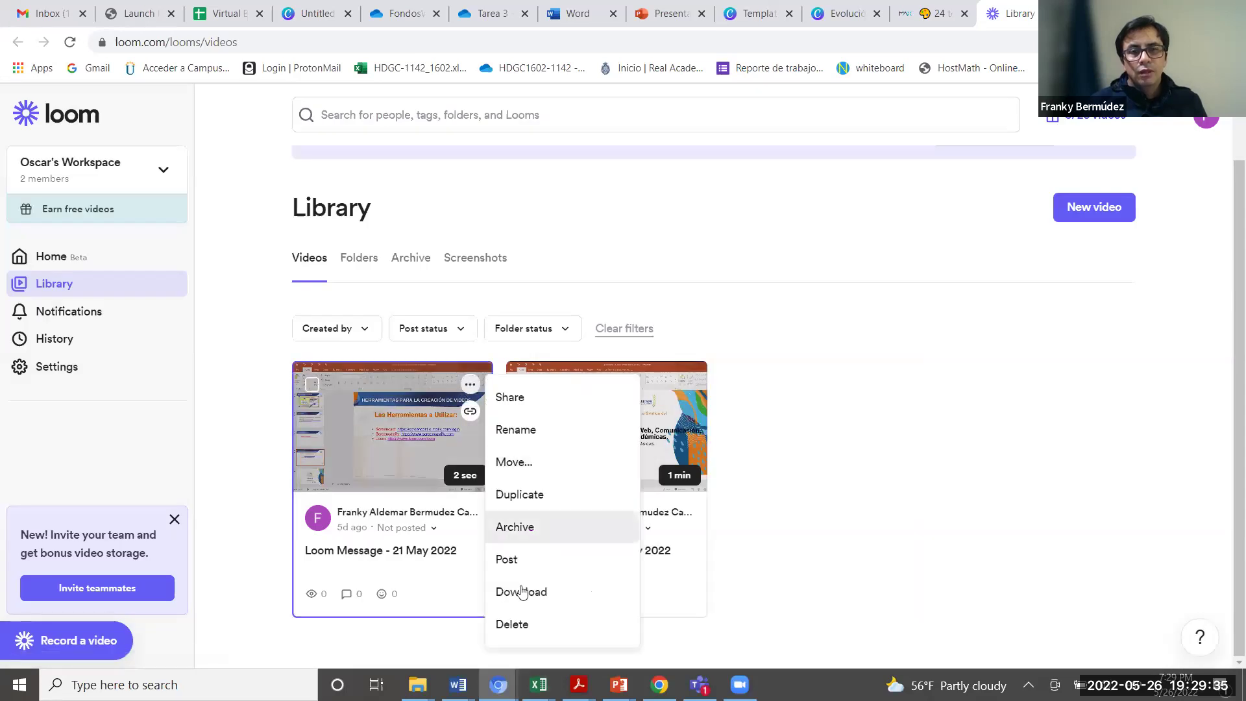
left_click(519, 625)
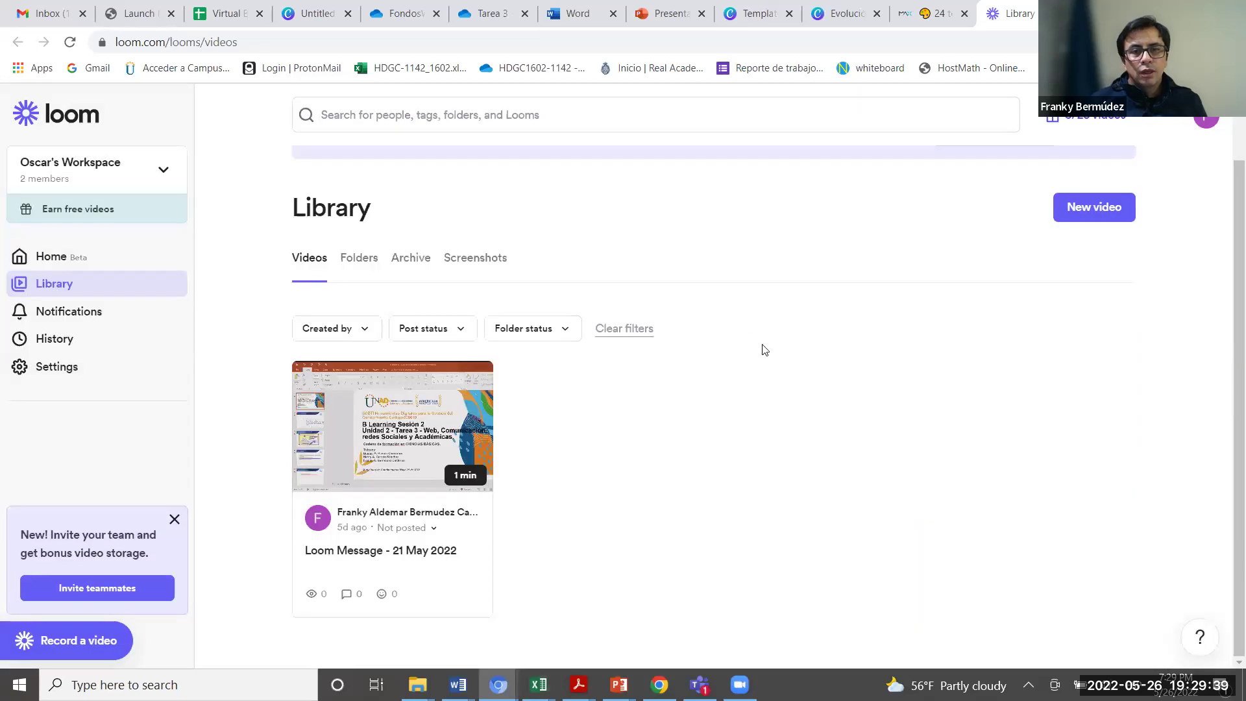
Step: Set up a new Loom video recording with both Screen and Camera
left_click(1072, 223)
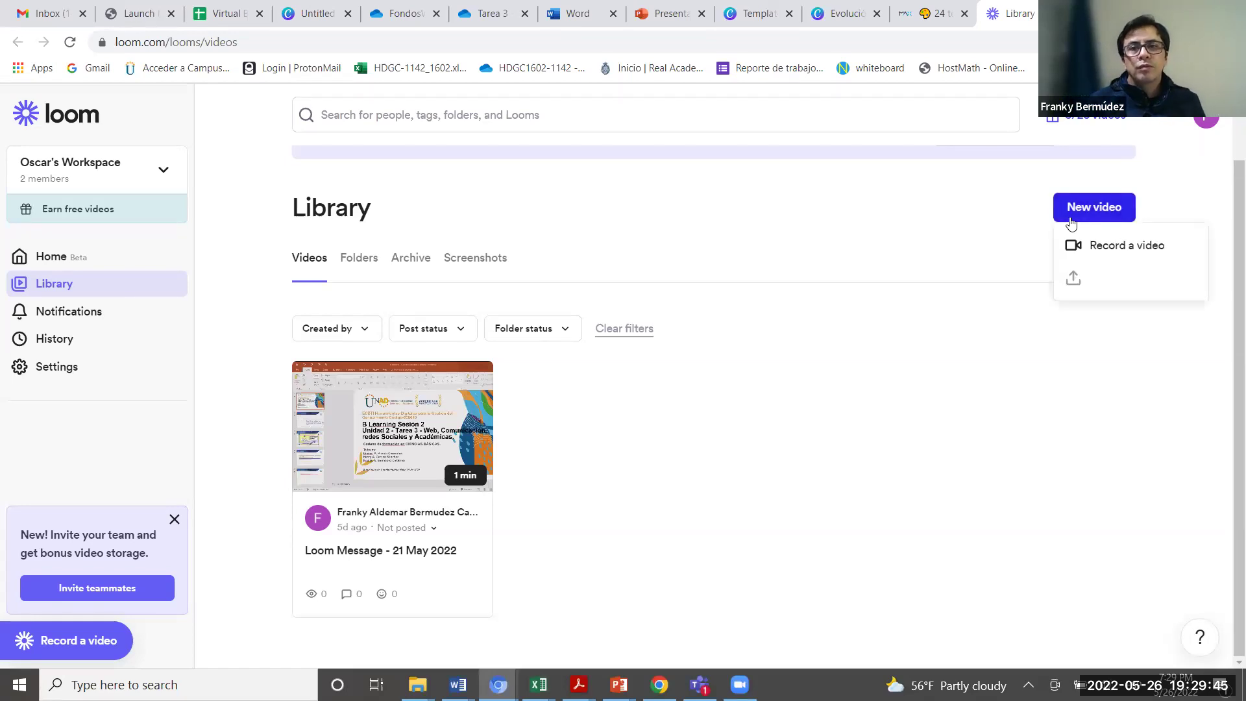
left_click(1122, 253)
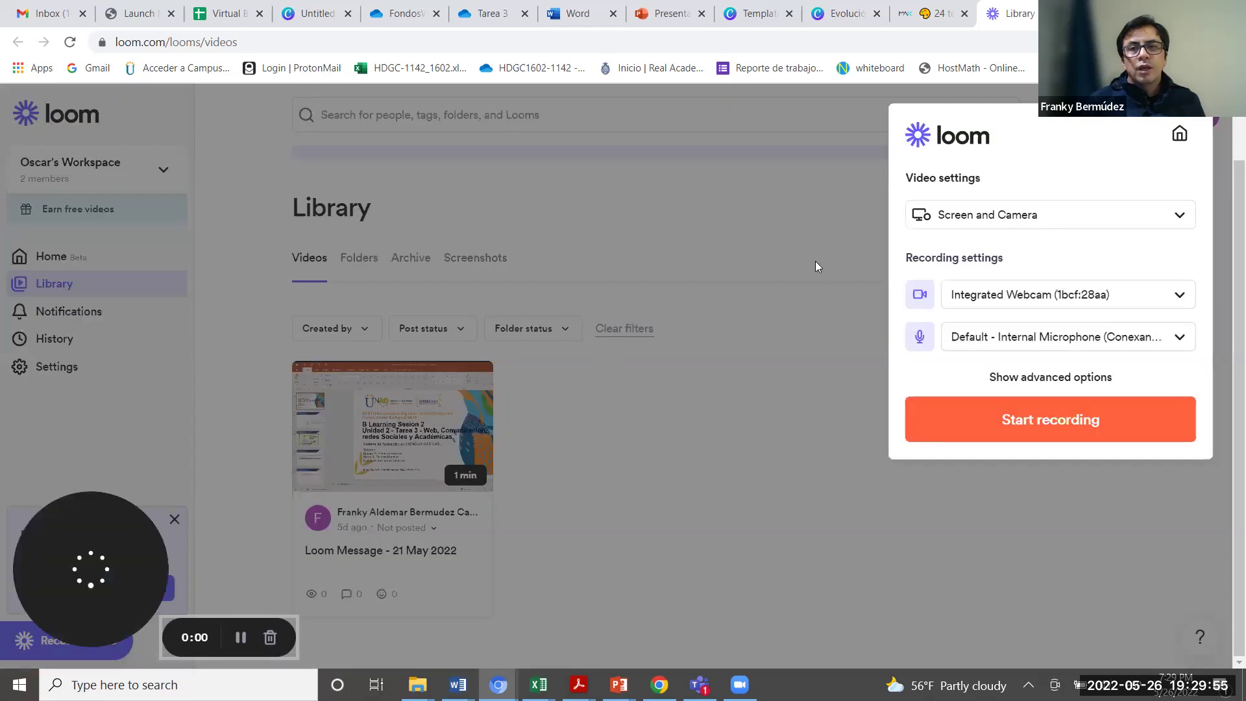
left_click(1083, 224)
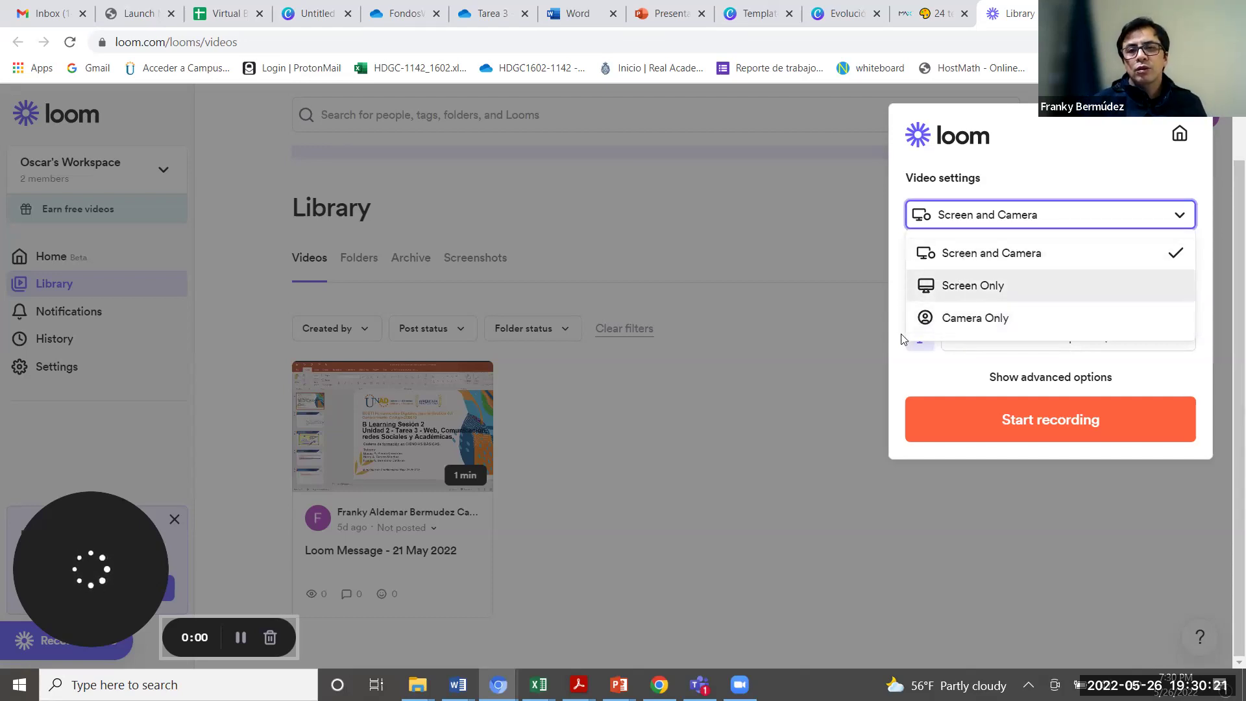
left_click(892, 382)
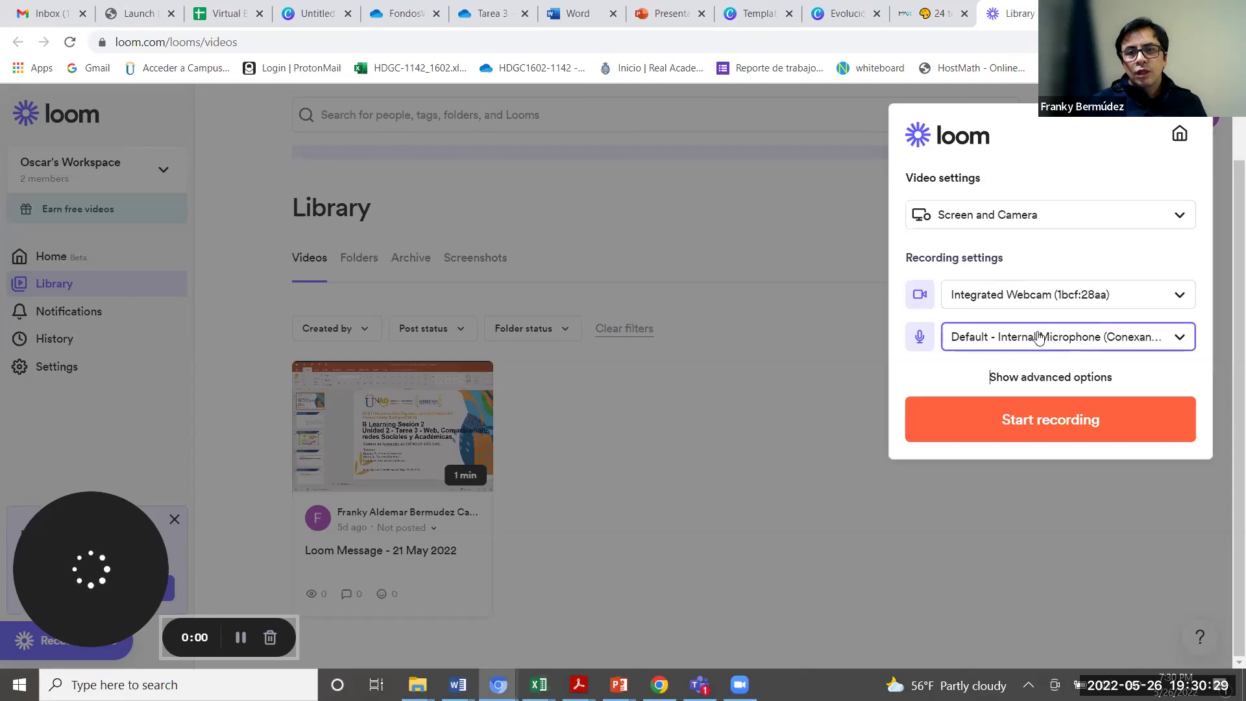
Step: Start recording and share the B-Learning 2 PowerPoint window
left_click(1064, 430)
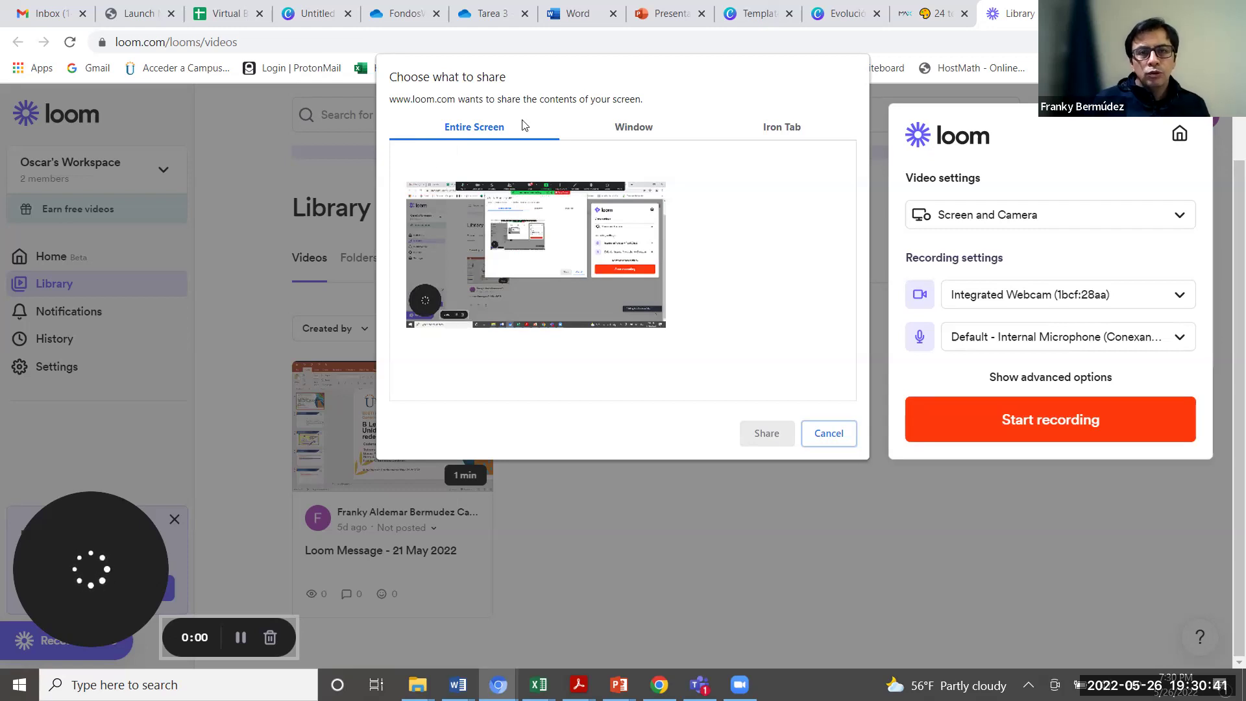
left_click(638, 128)
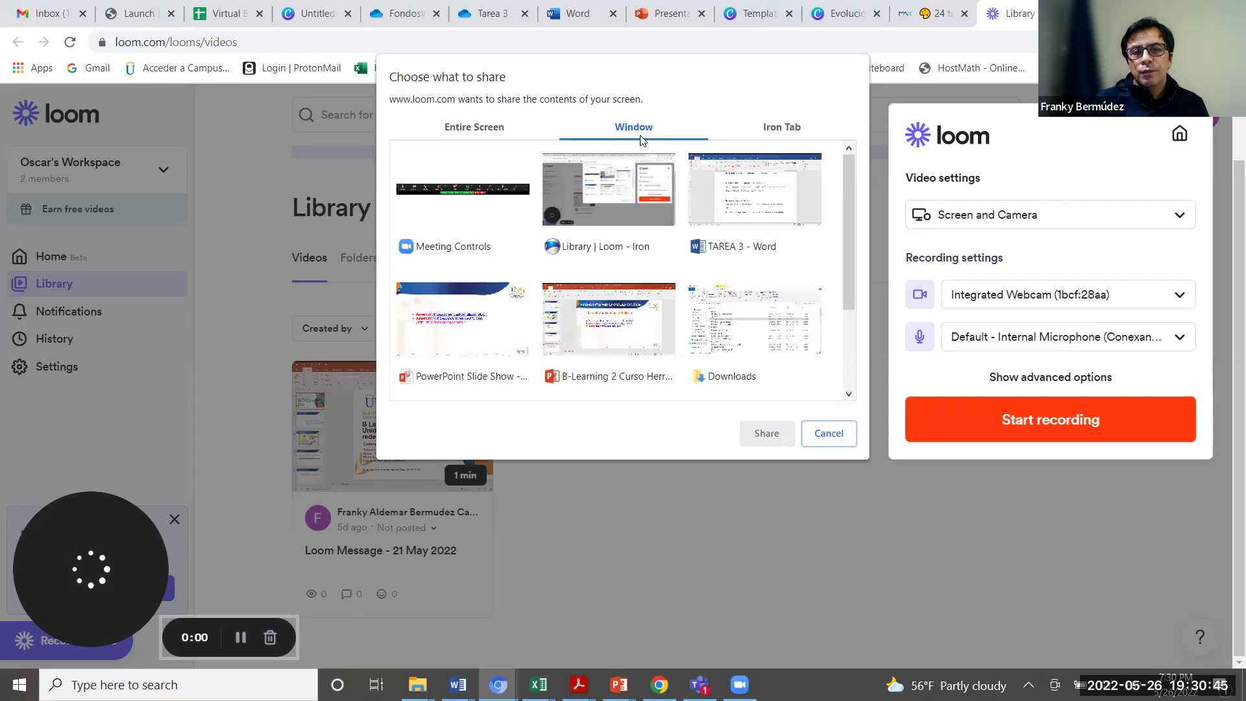
left_click(628, 351)
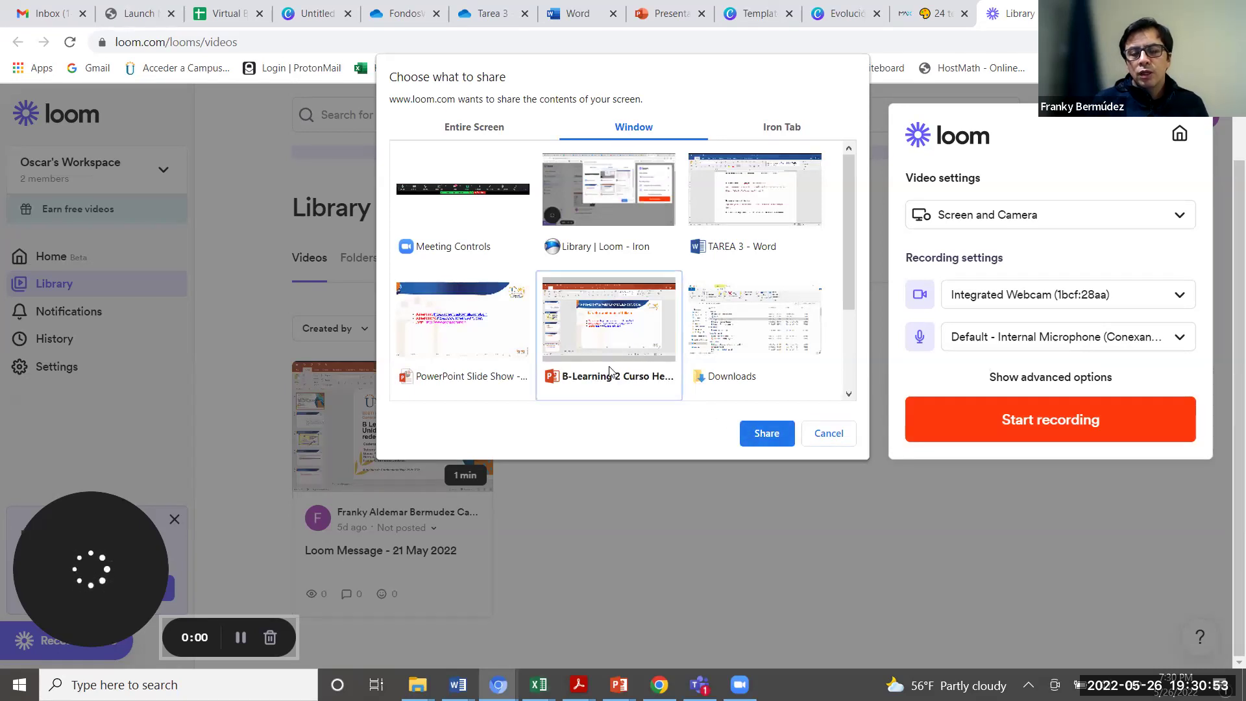
left_click(761, 435)
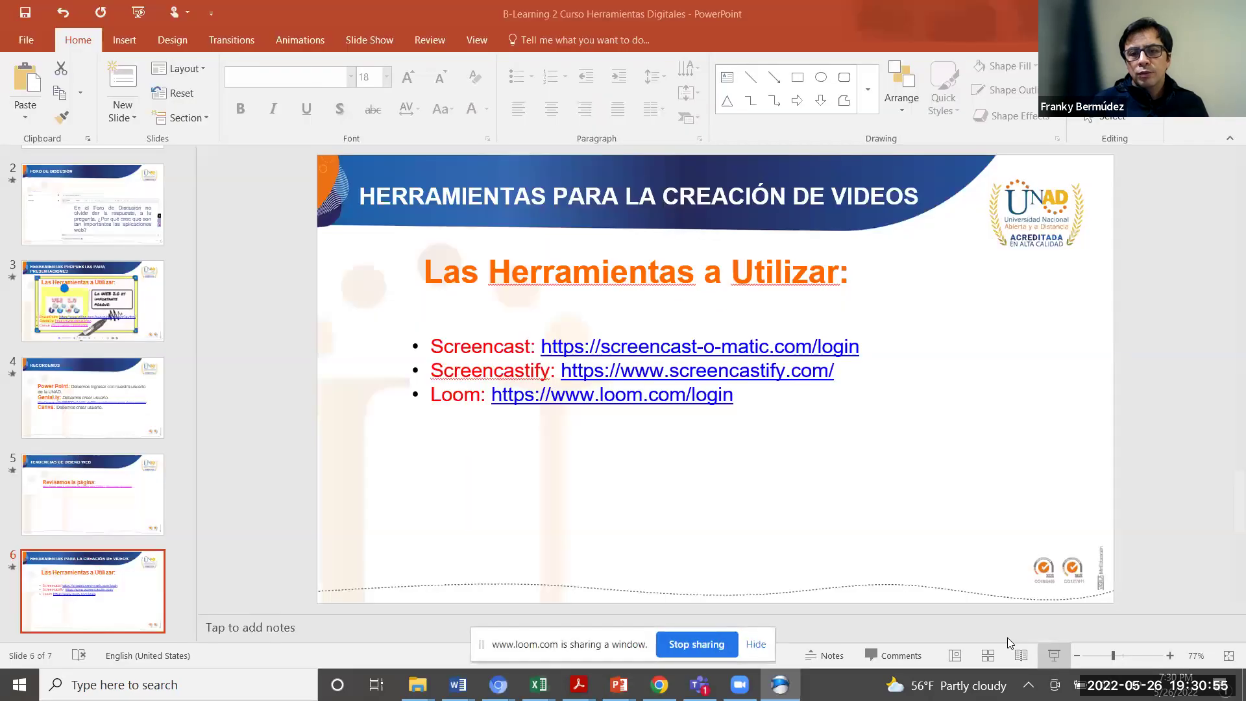
Step: Present from slide 6 through the Web 2.0 links, RECORDEMOS and TENDENCIAS DE DISEÑO WEB slides
left_click(1054, 660)
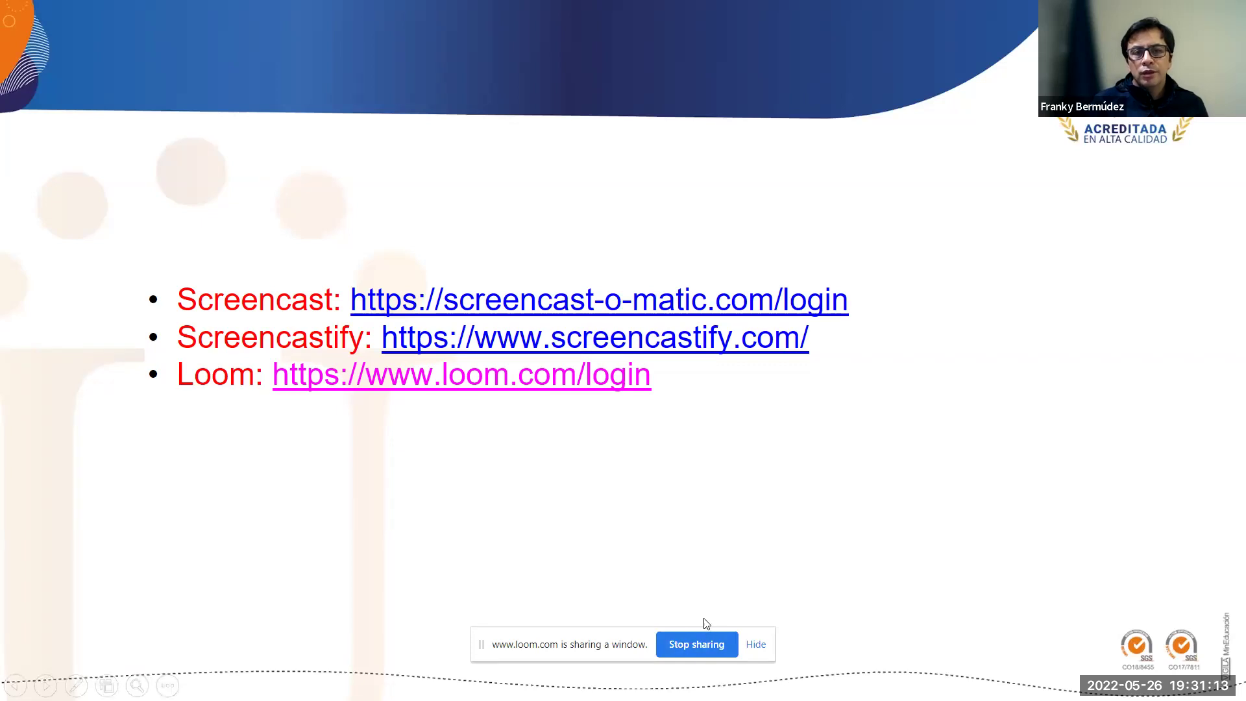
key("Right")
key("Left")
key("Left")
key("Left")
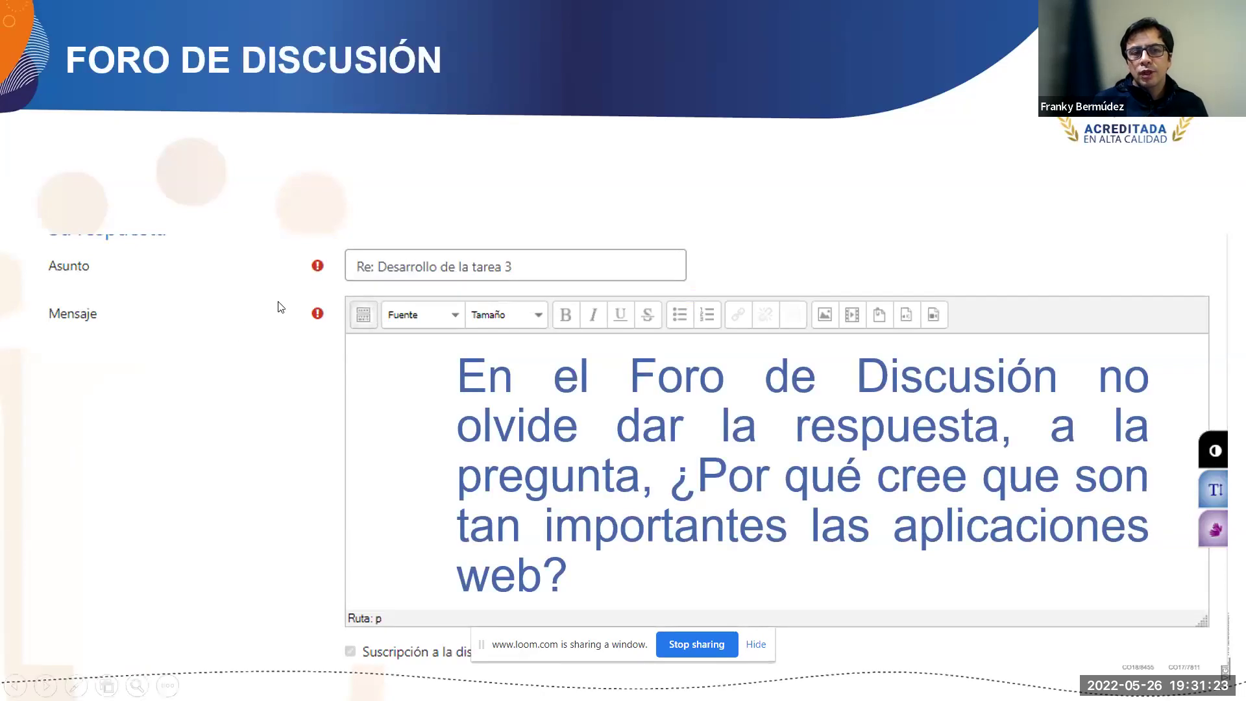
left_click(556, 422)
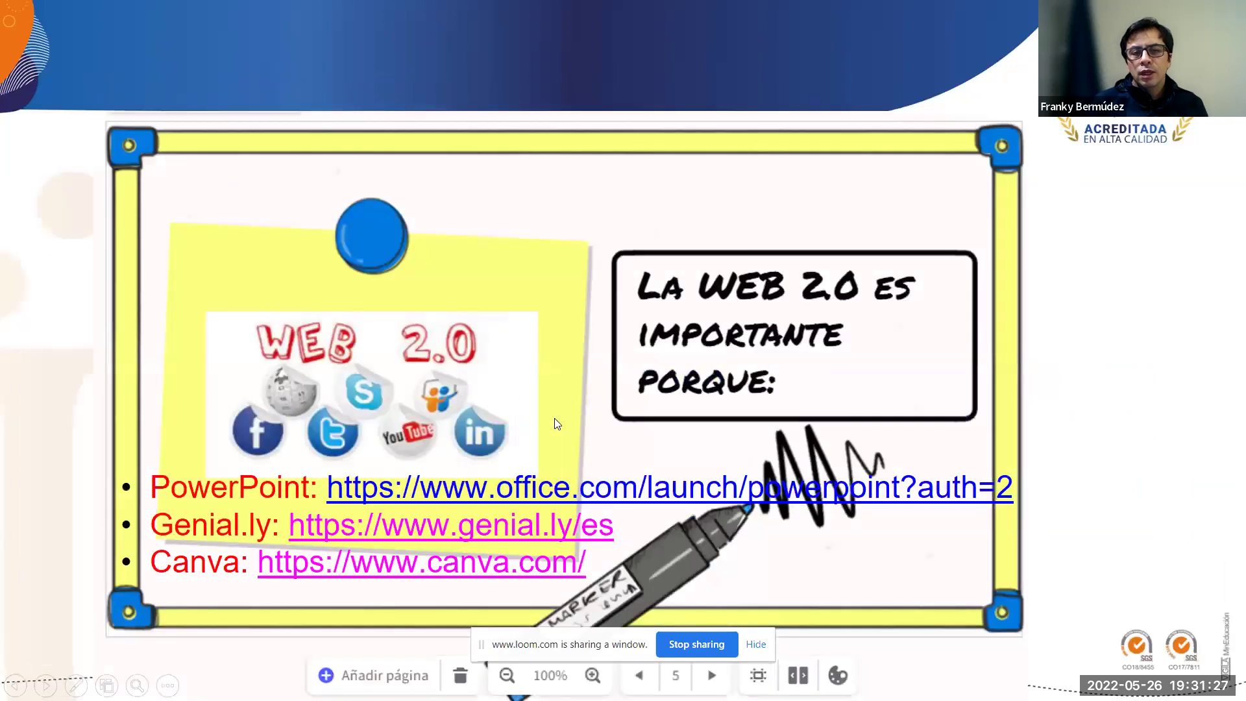
left_click(579, 392)
left_click(579, 392)
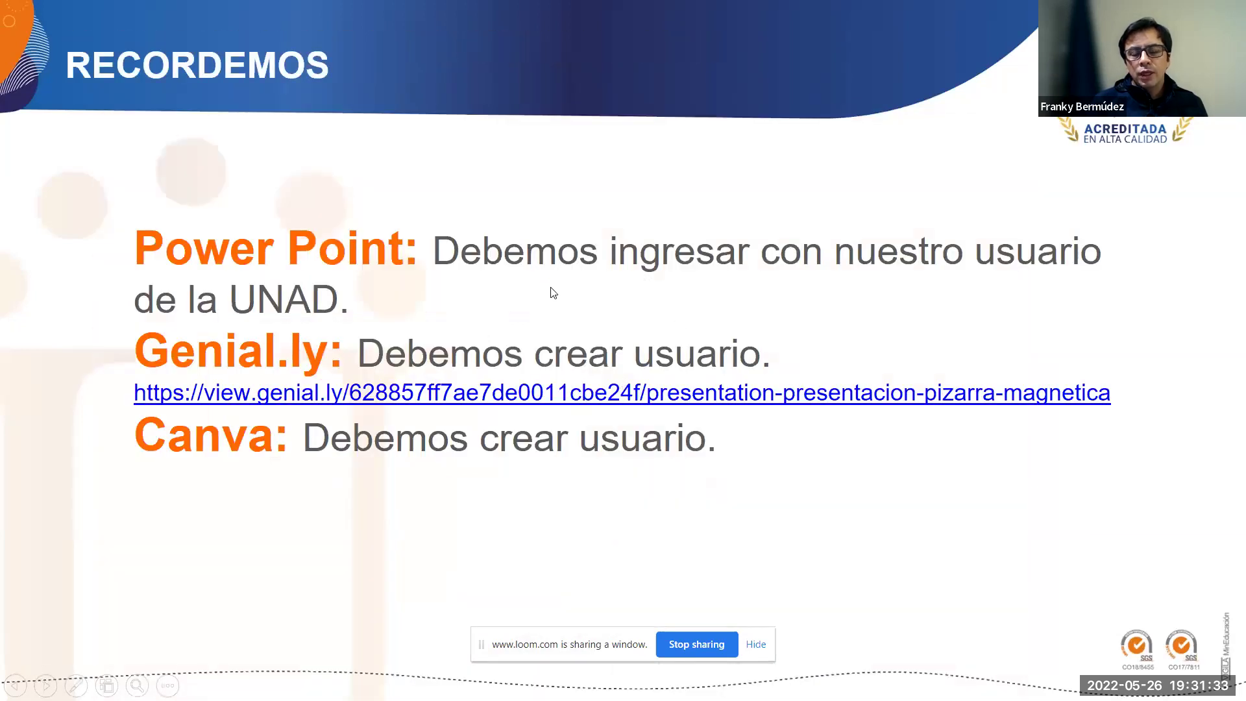
left_click(604, 351)
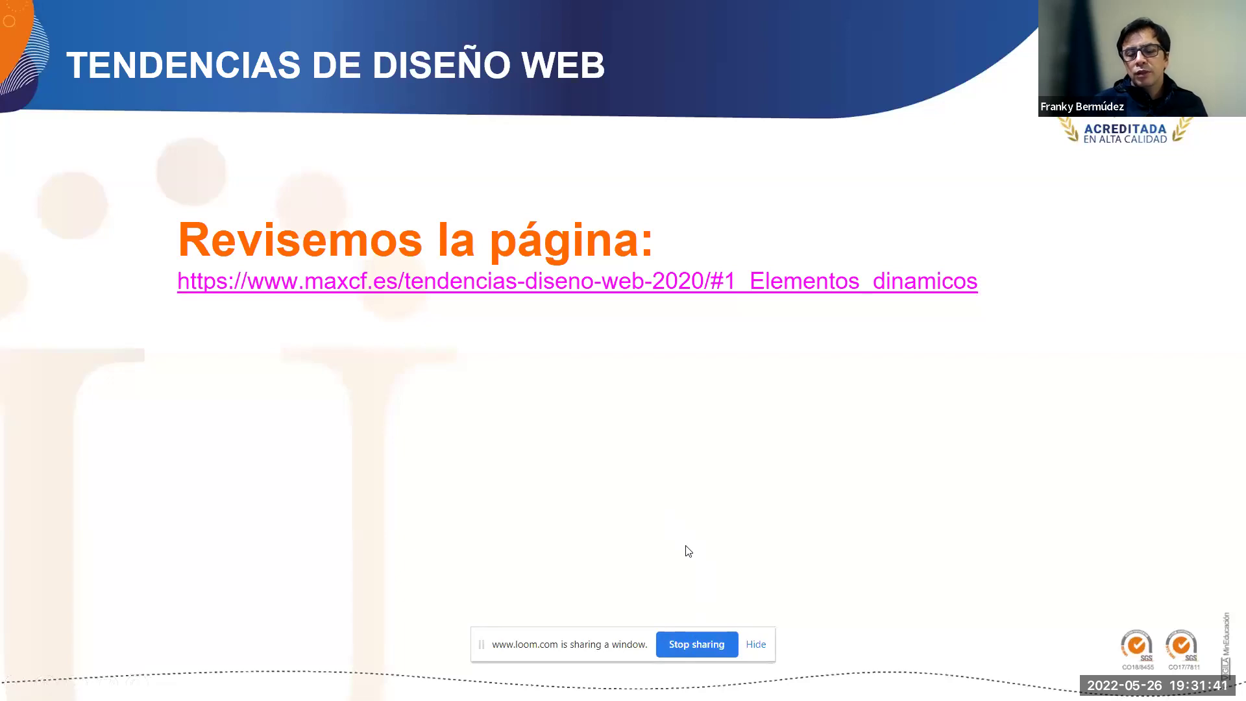
Step: Stop sharing the window with Loom and end the slideshow
left_click(705, 644)
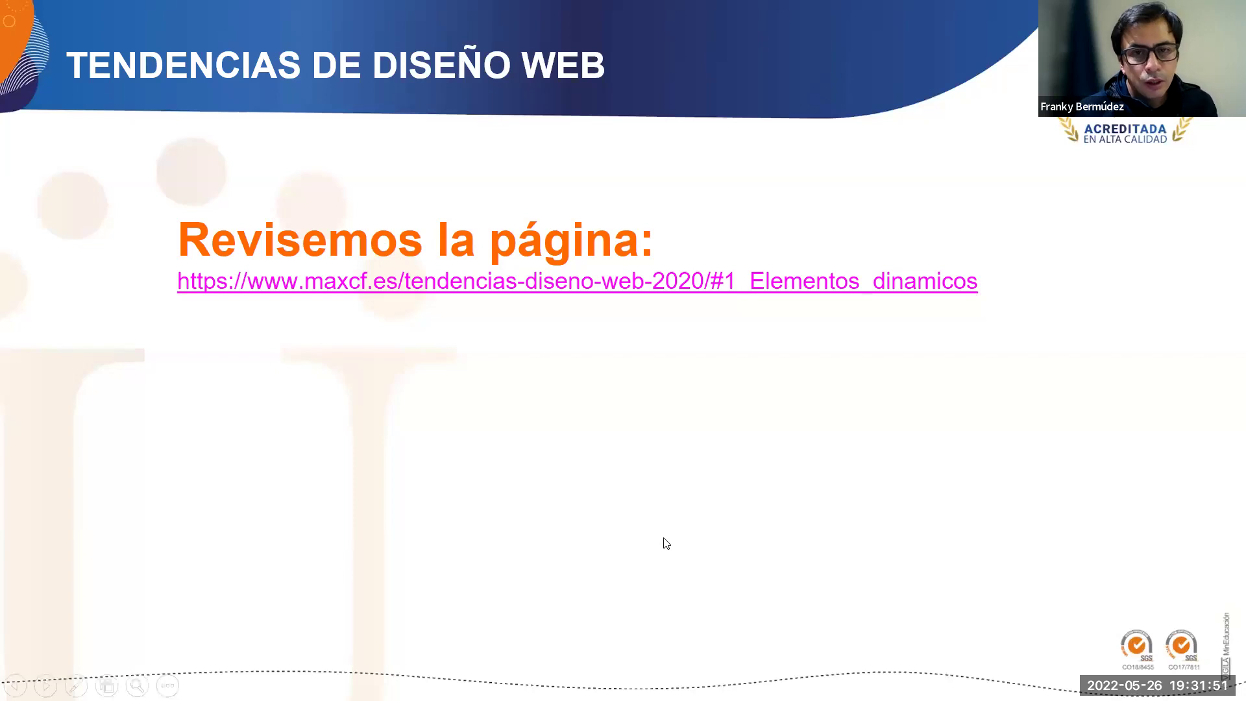
key("Escape")
left_click(660, 685)
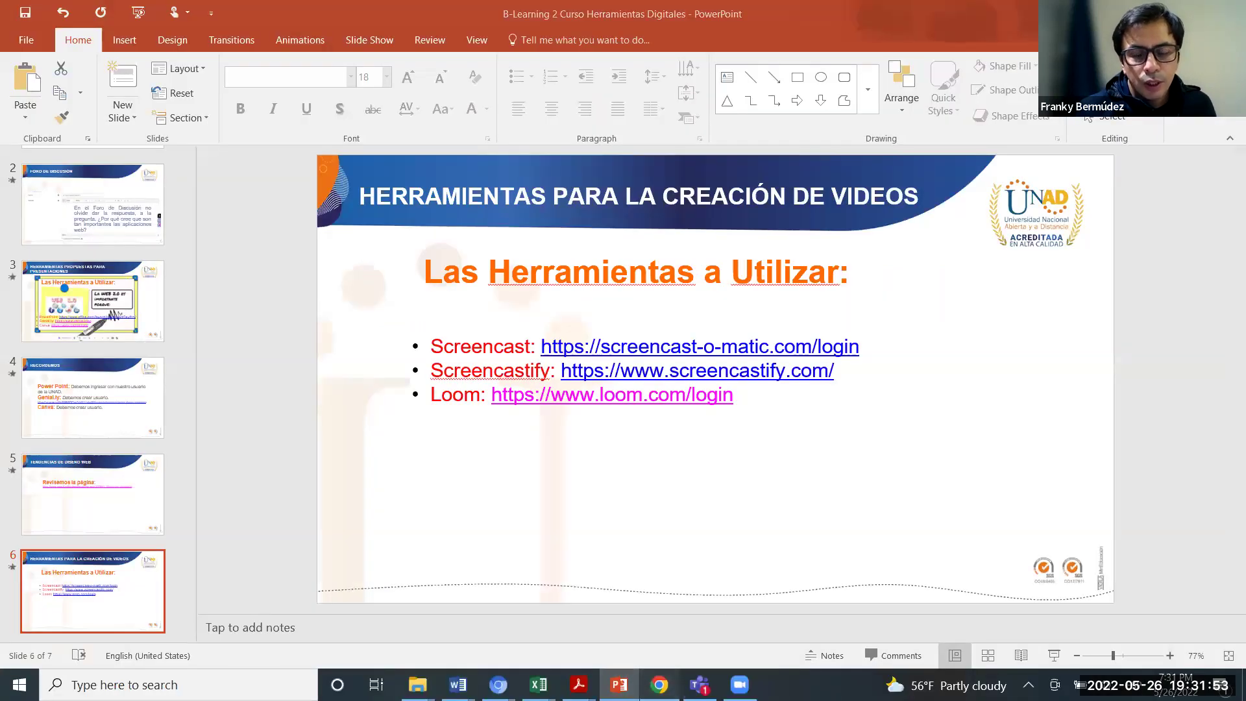
Step: Switch from the UNAD Campus Virtual guide page to the Loom Library window
scroll(896, 374, "up", 3)
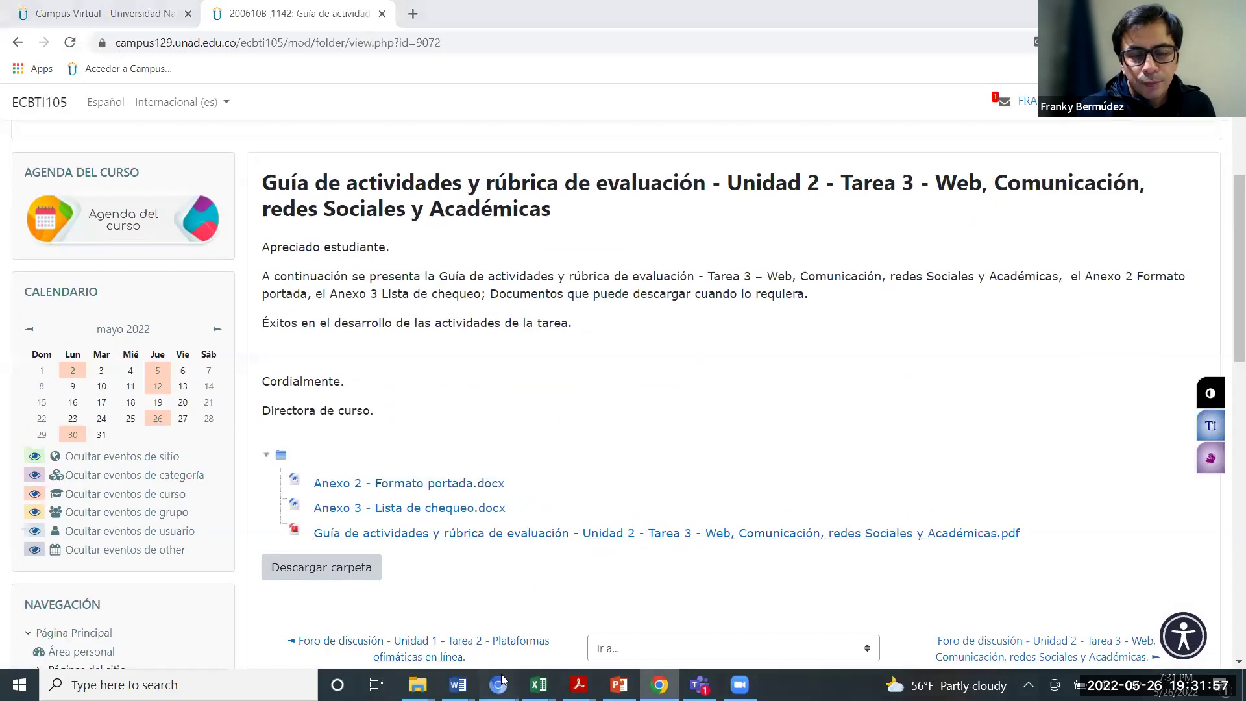
mouse_move(498, 682)
left_click(447, 620)
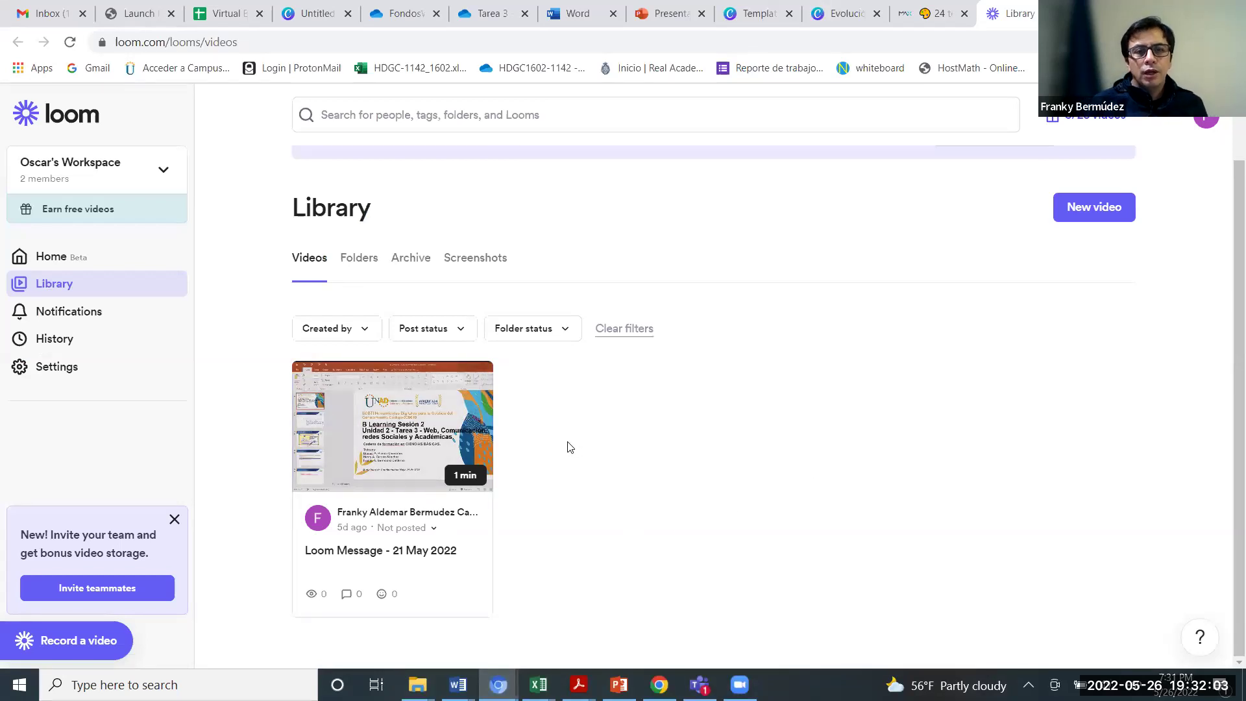
Step: Reload Loom to reveal the new 50-second Loom Message - 26 May 2022, then go to the Virtual B-learning 16-2 2022 sheet
left_click(70, 42)
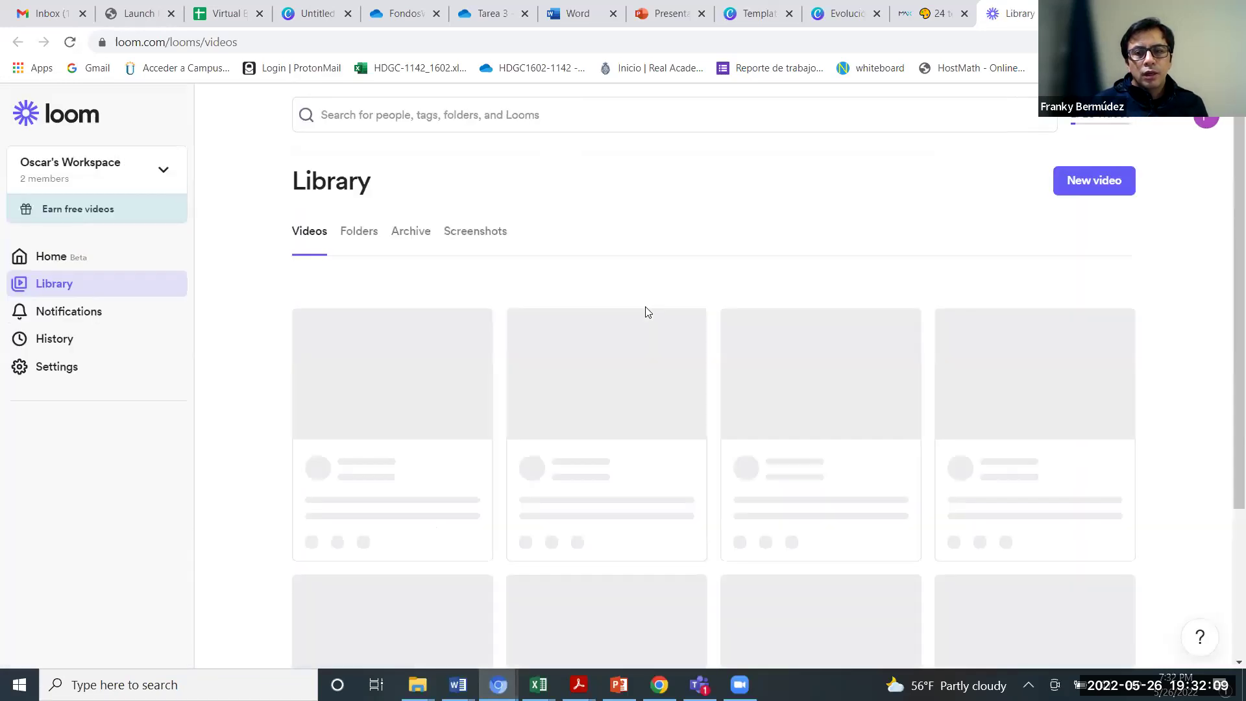
scroll(649, 351, "down", 1)
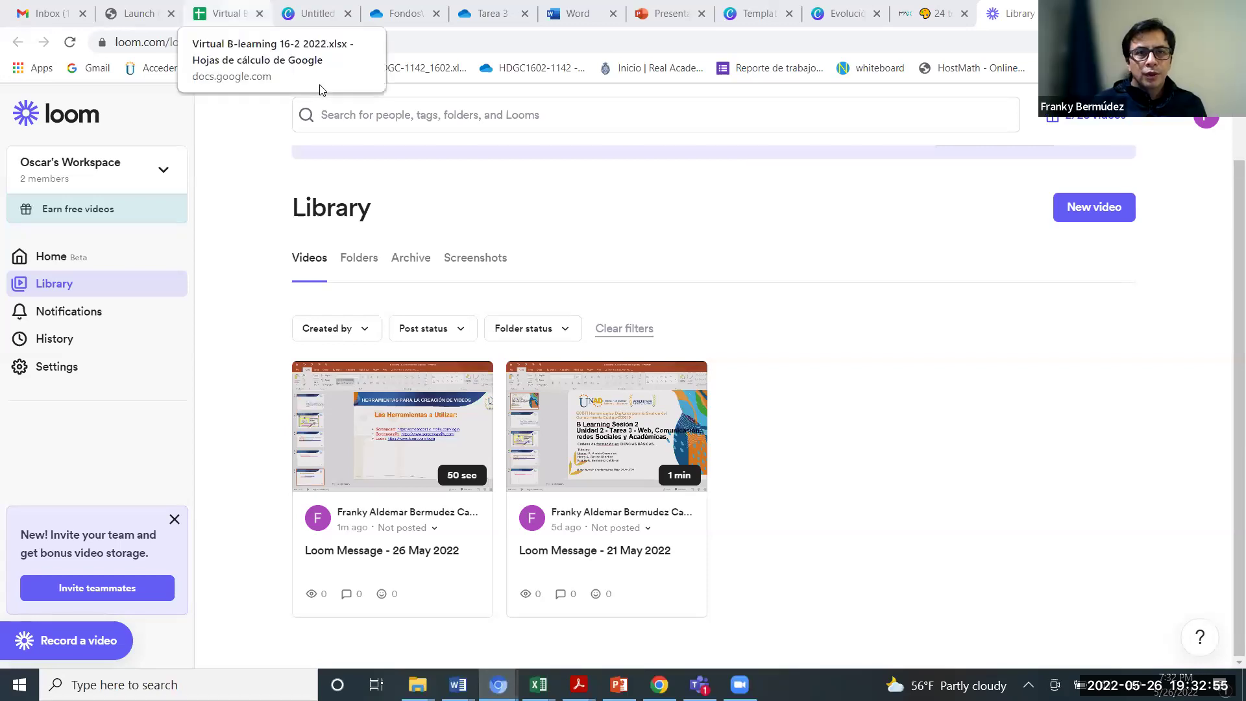
left_click(320, 89)
Step: Scroll back through the session connection links, then pass through Gmail to a new blank tab
scroll(487, 267, "up", 3)
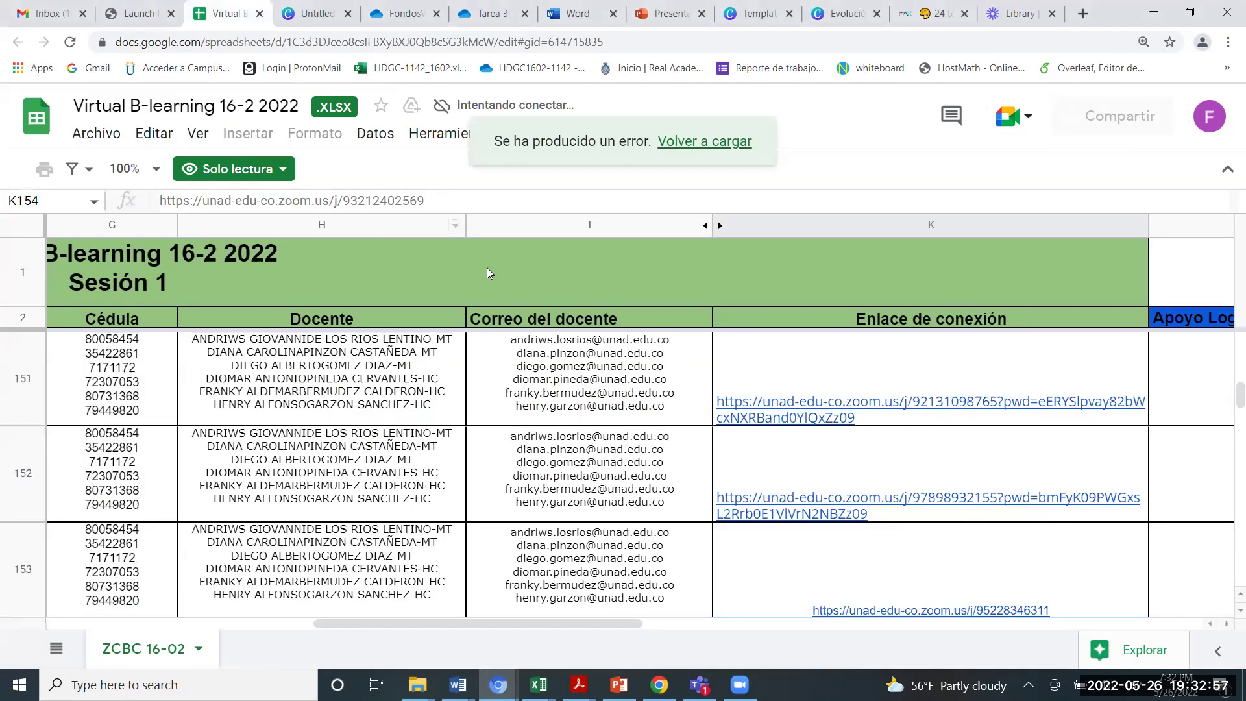
scroll(557, 296, "up", 10)
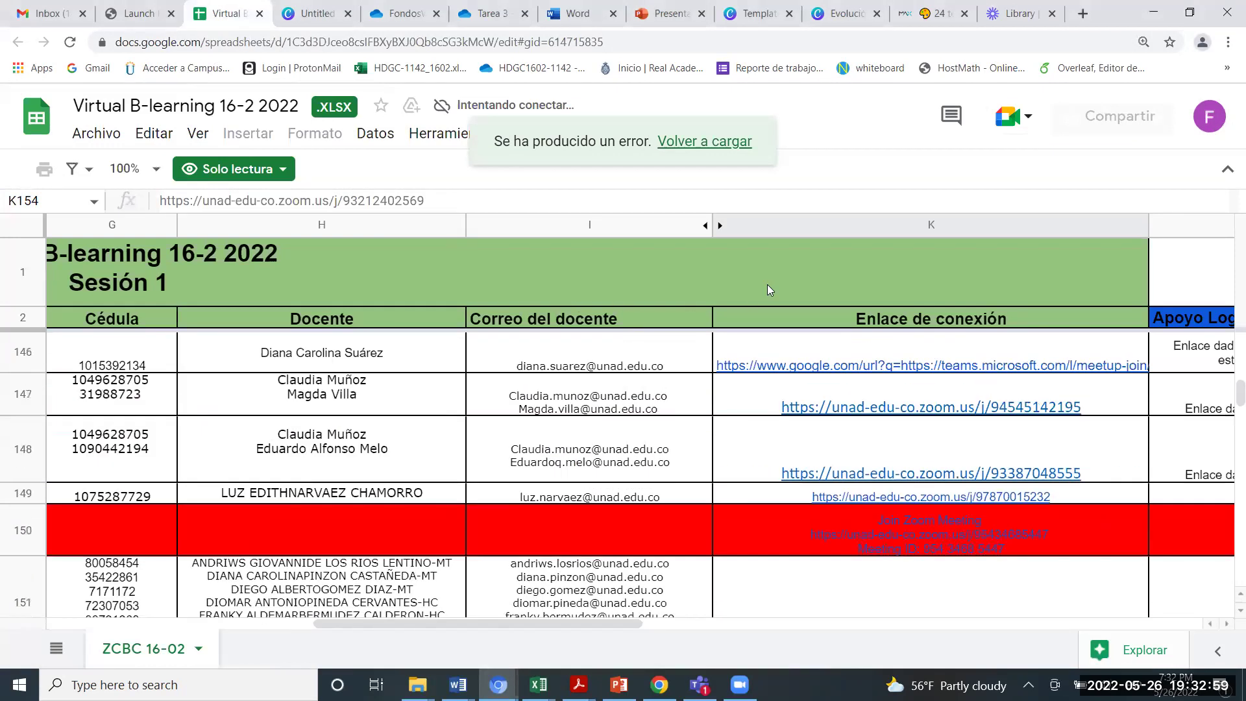
scroll(1112, 317, "up", 15)
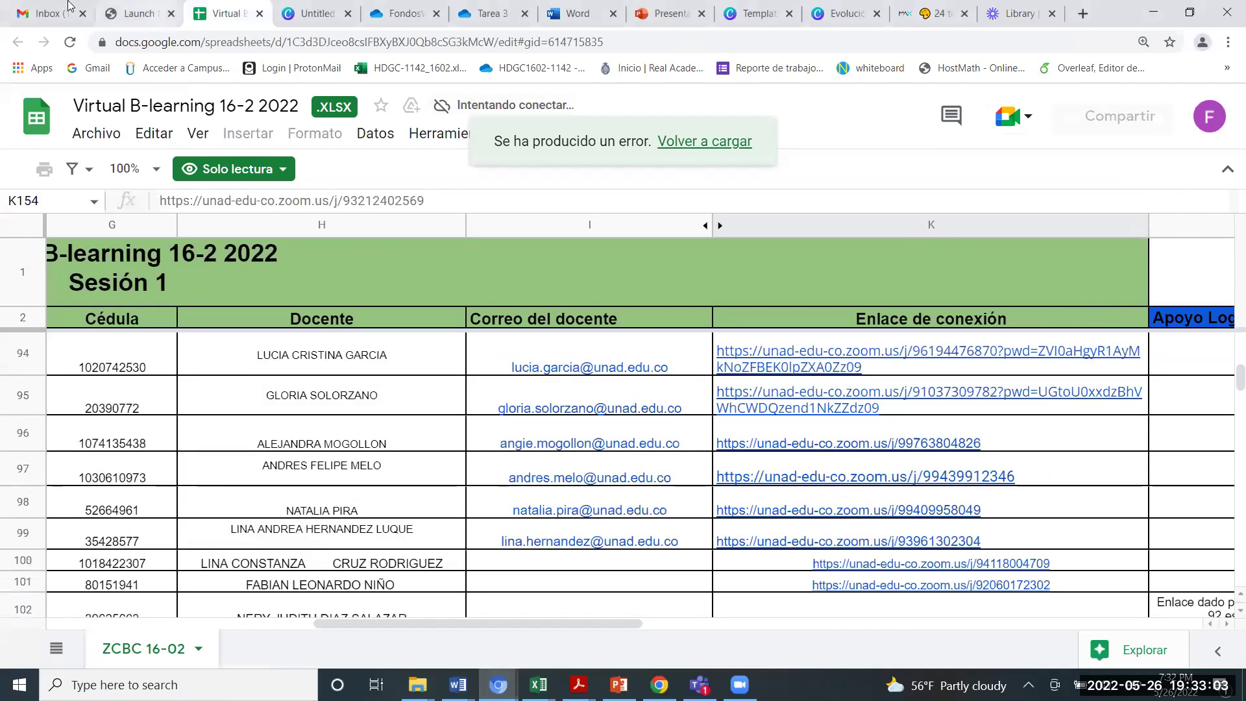
left_click(30, 9)
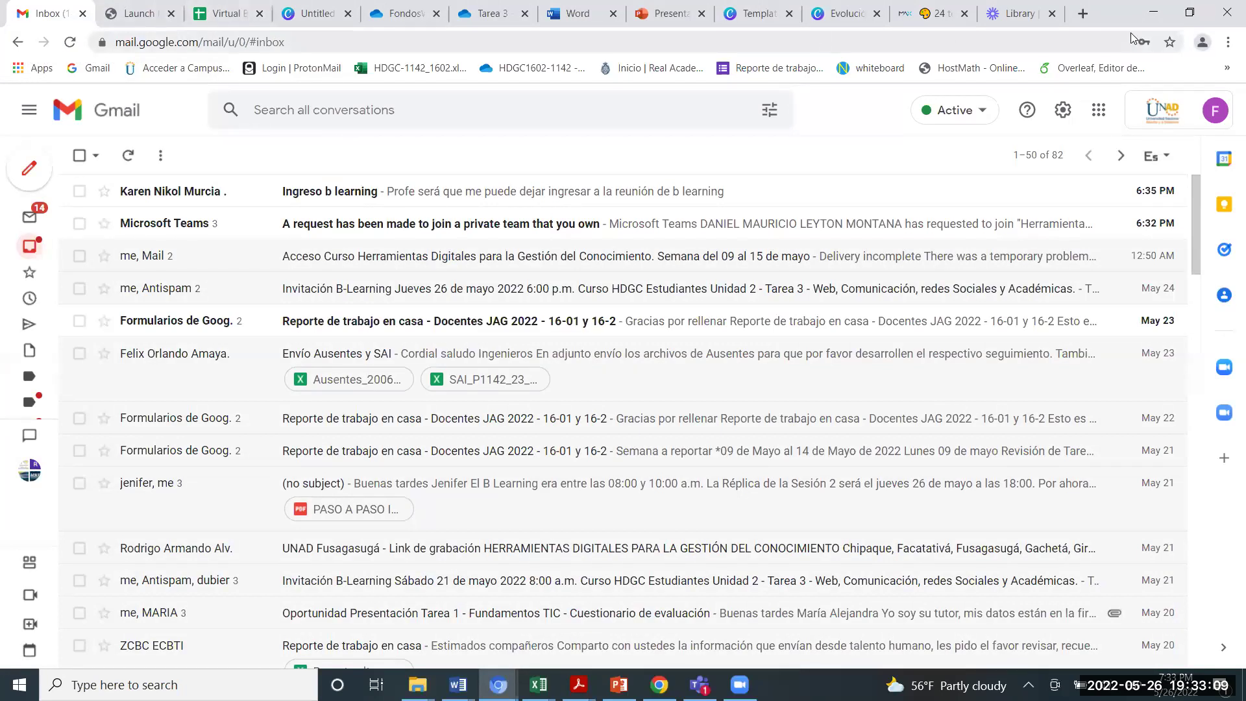
left_click(1081, 13)
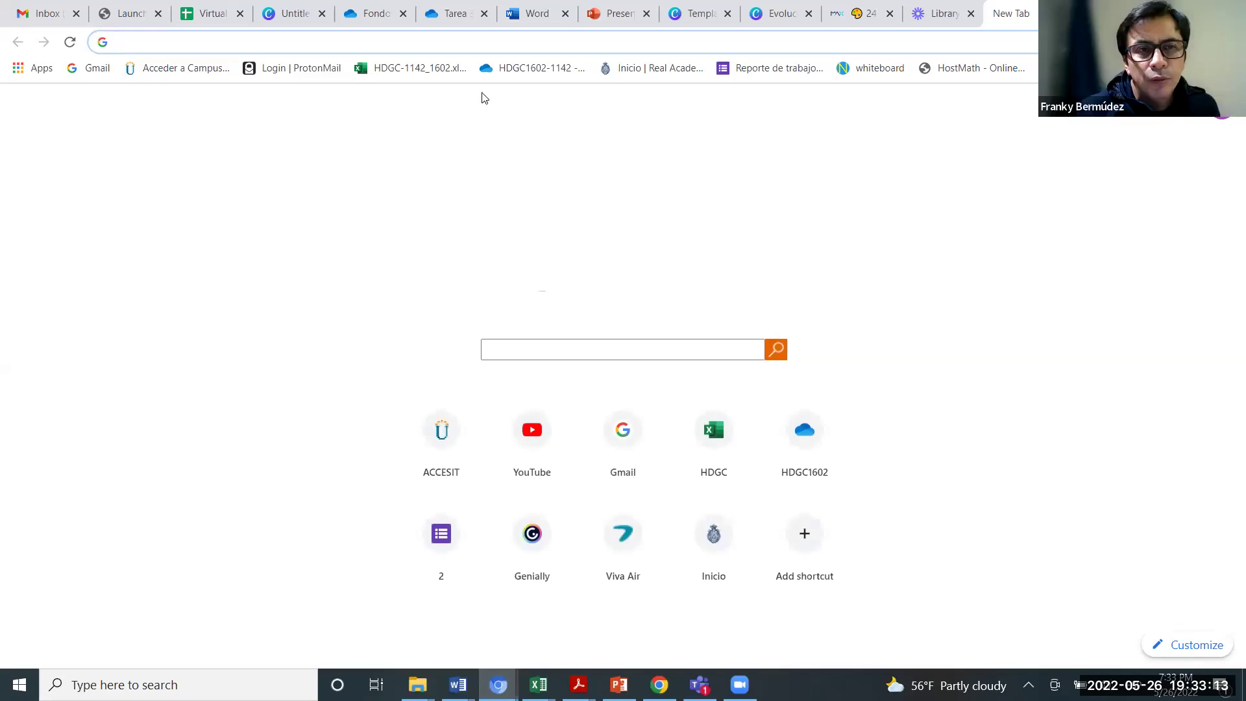
Step: Open the HDGC-1142_1602 workbook and its B-Learning sheet
left_click(405, 73)
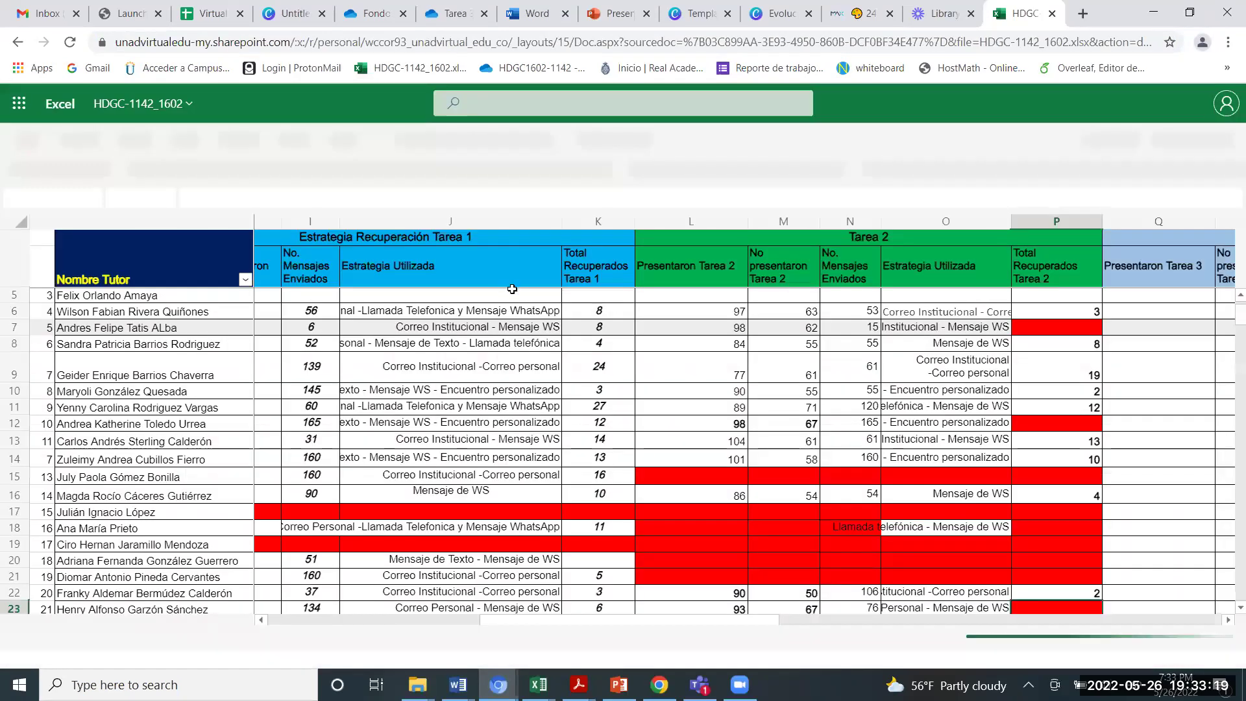
scroll(484, 389, "down", 3)
scroll(205, 578, "down", 6)
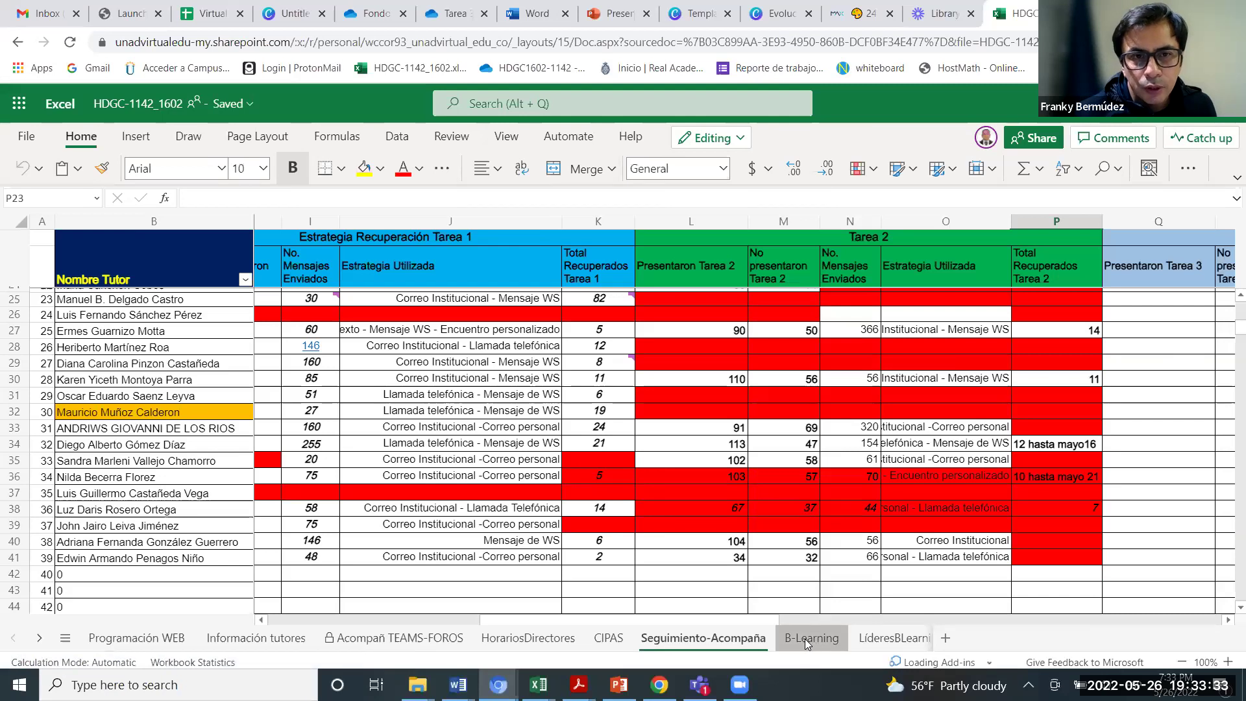
left_click(813, 639)
scroll(585, 500, "up", 10)
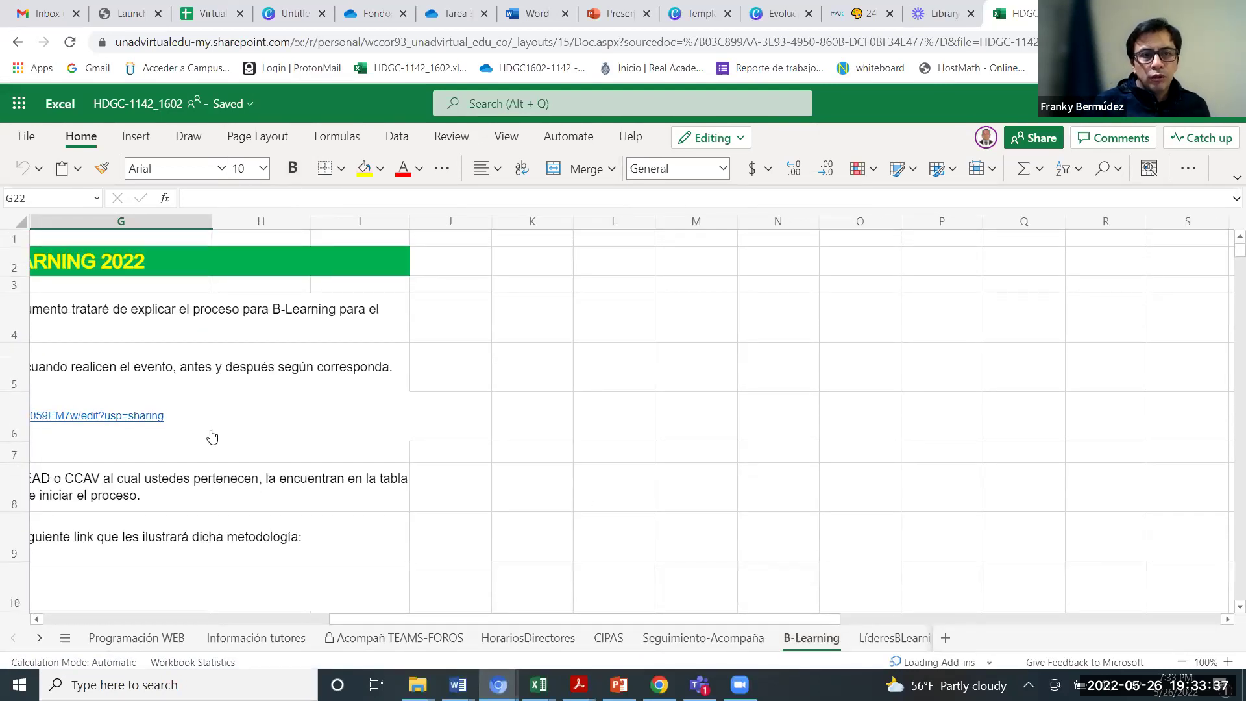
Step: Select the full attendance-form URL in cell B14 from the formula bar
left_click_drag(681, 621, 493, 621)
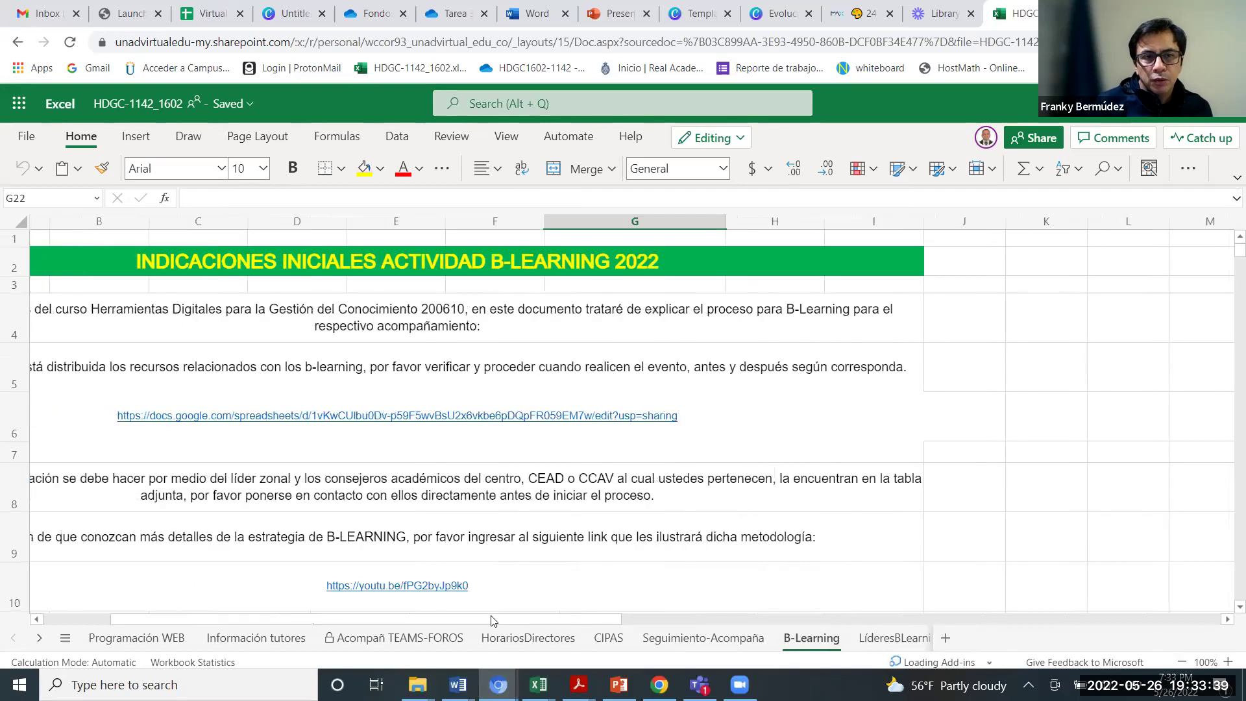
scroll(472, 497, "down", 1)
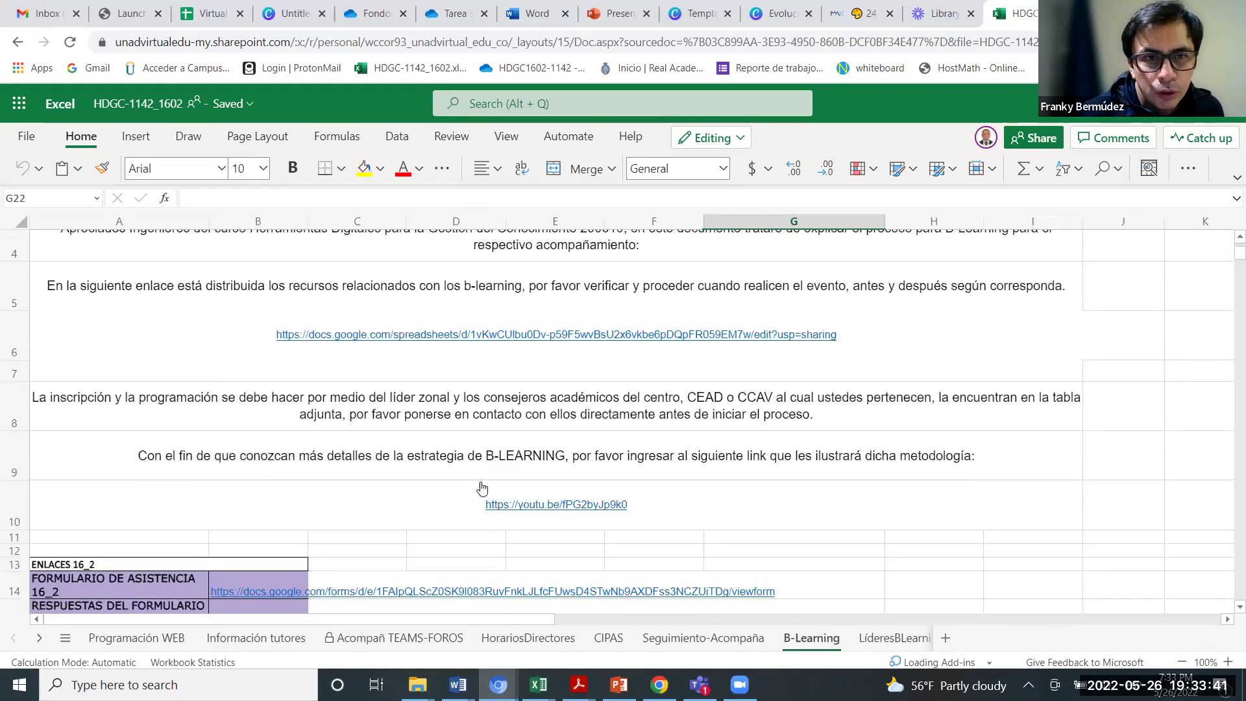
scroll(486, 463, "down", 3)
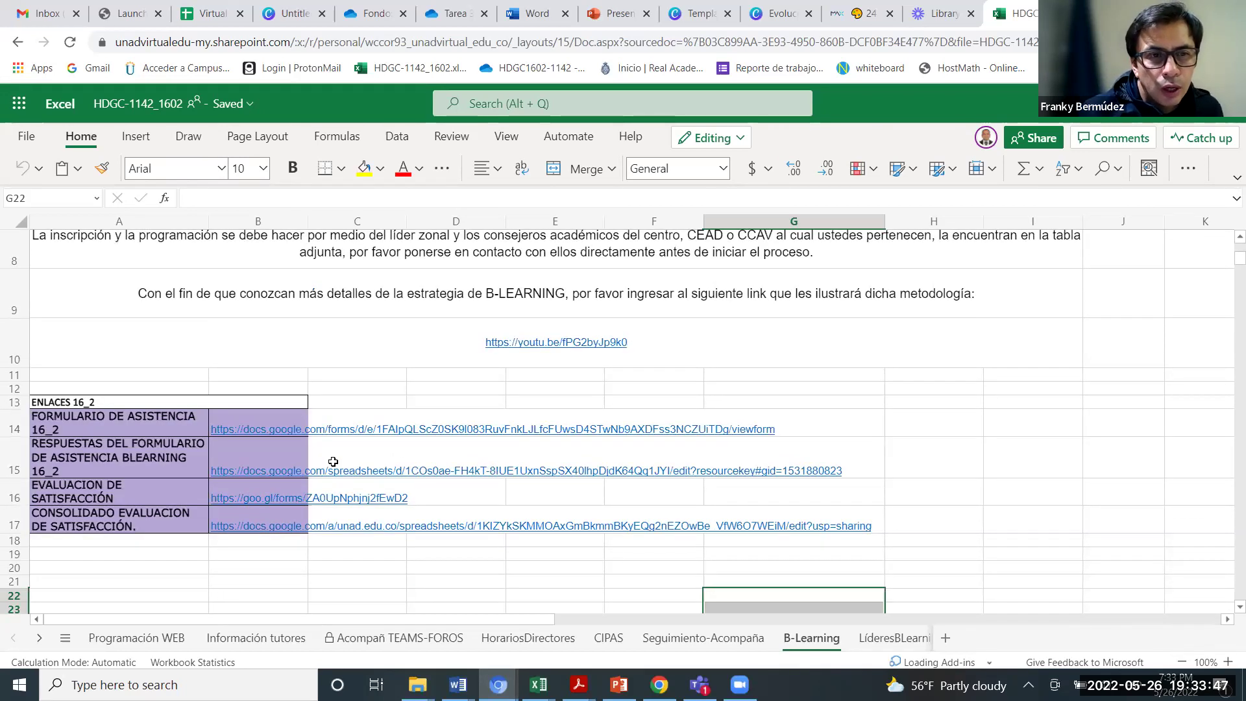
left_click(260, 419)
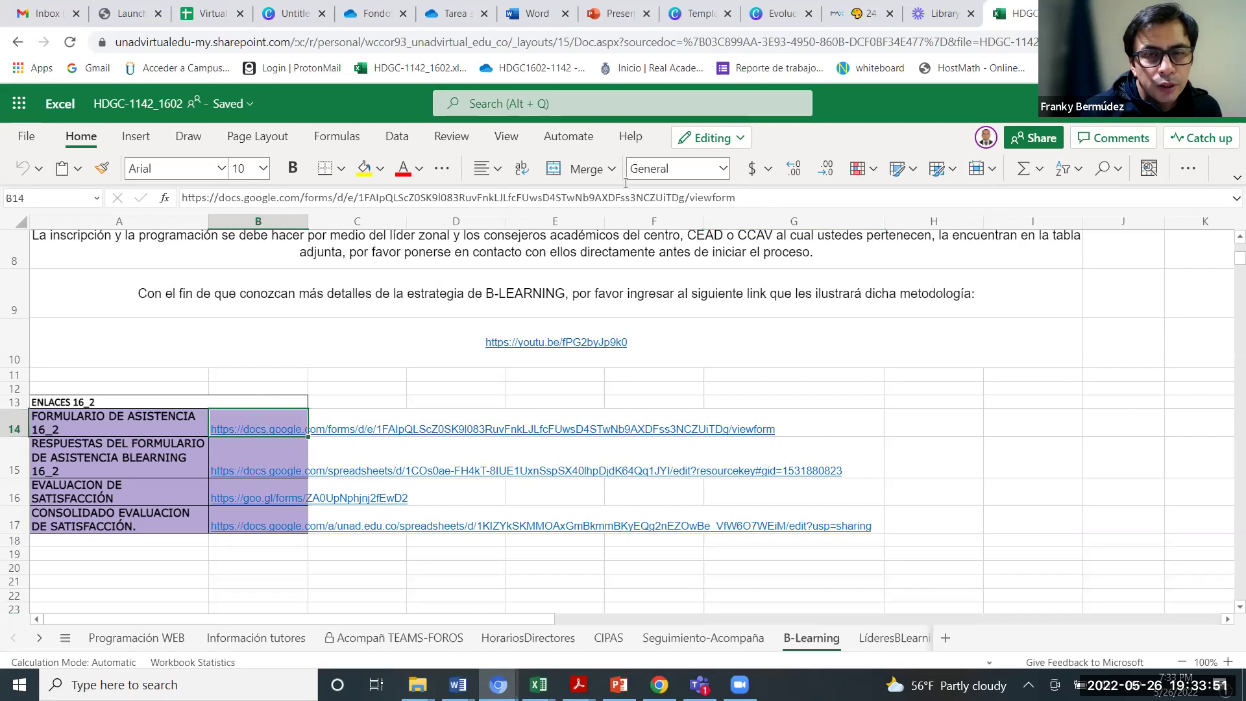
left_click_drag(736, 198, 210, 216)
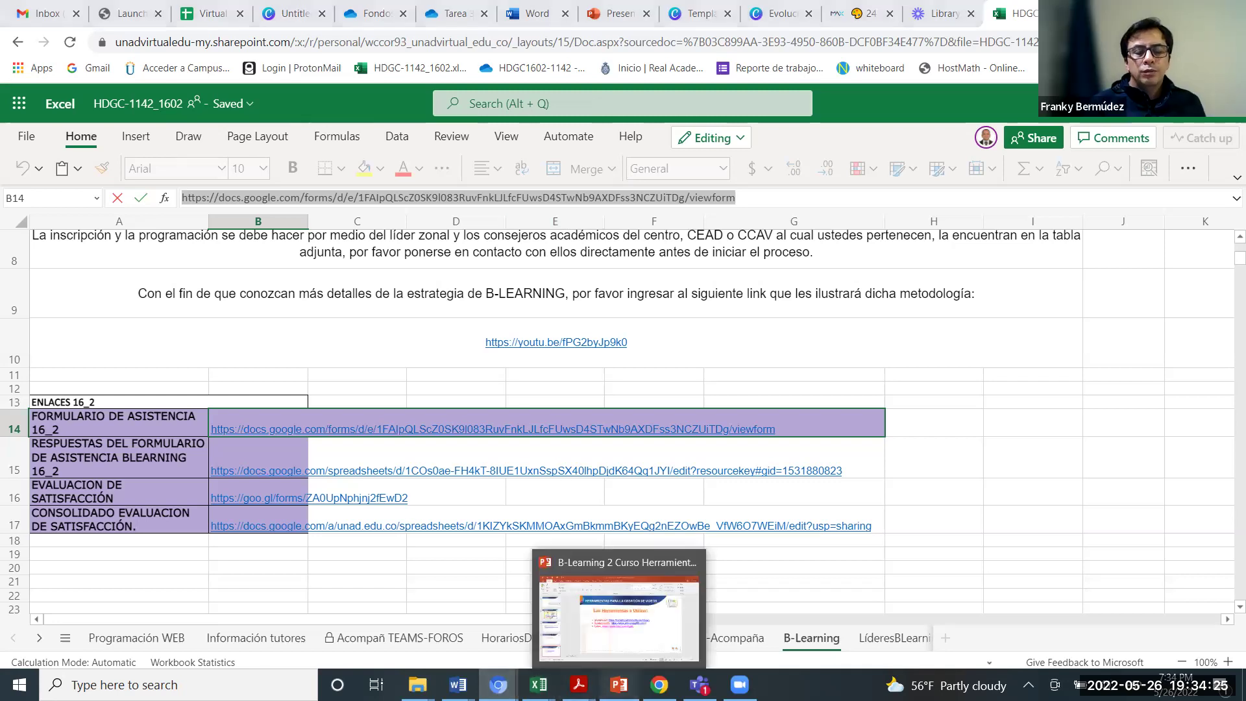
Step: Copy the Screencast-O-Matic login link from slide 6 and load it in a new Chrome tab
left_click(619, 685)
scroll(94, 584, "down", 1)
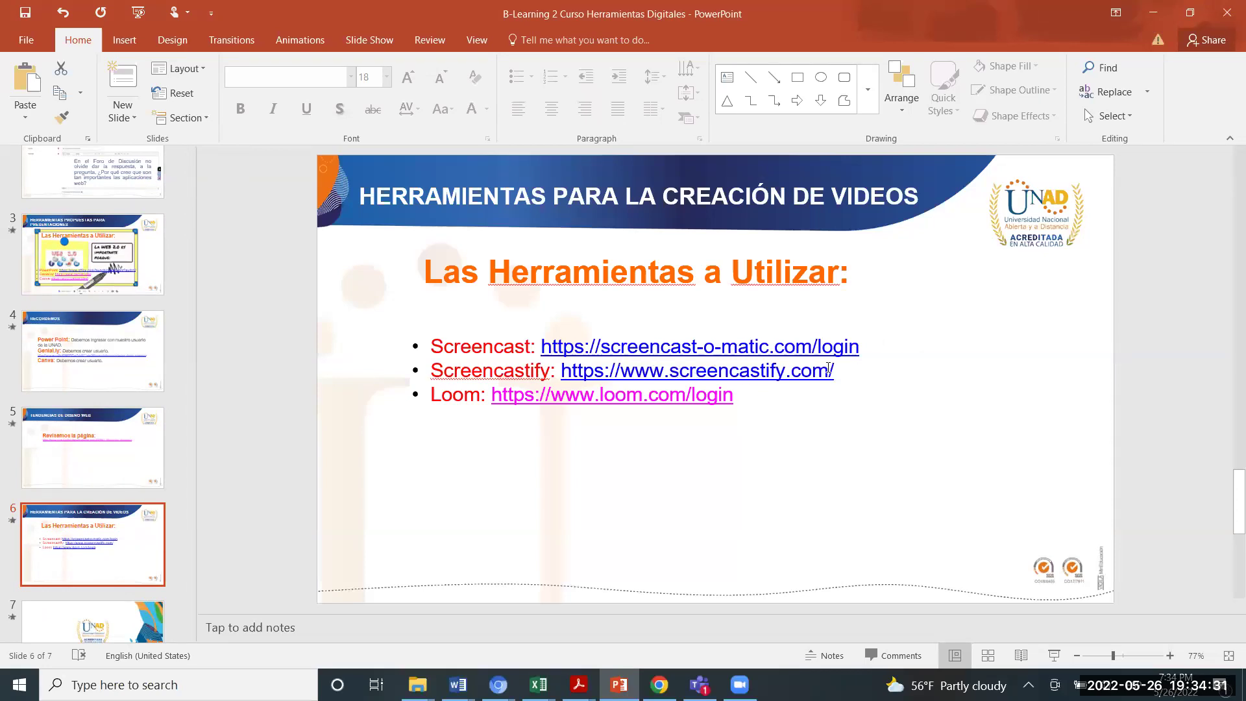
left_click_drag(864, 350, 543, 354)
key("ctrl+c")
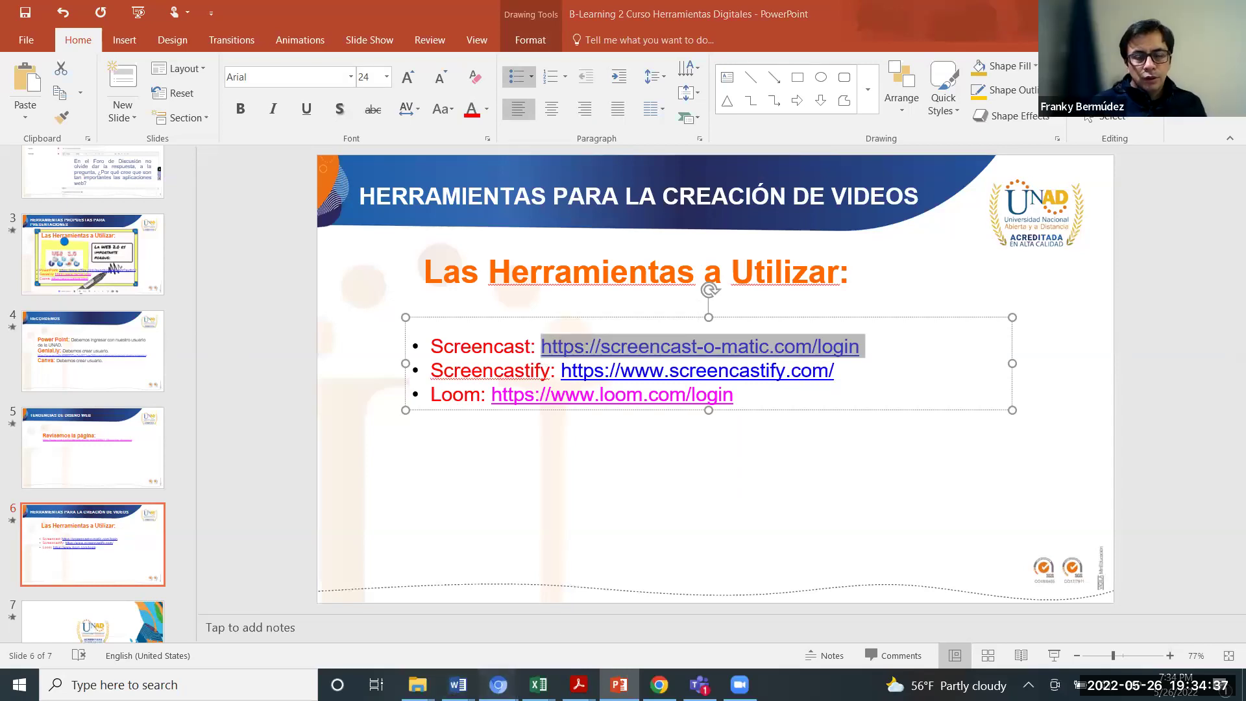
left_click(417, 650)
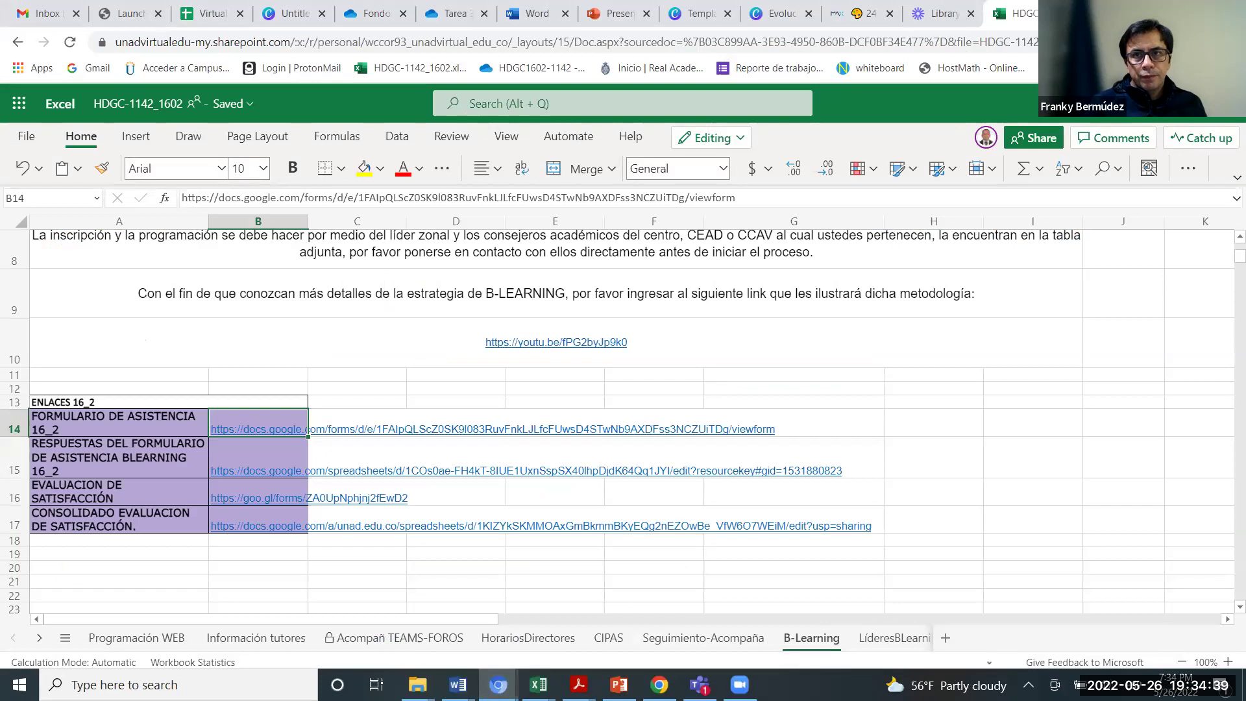
key("ctrl+t")
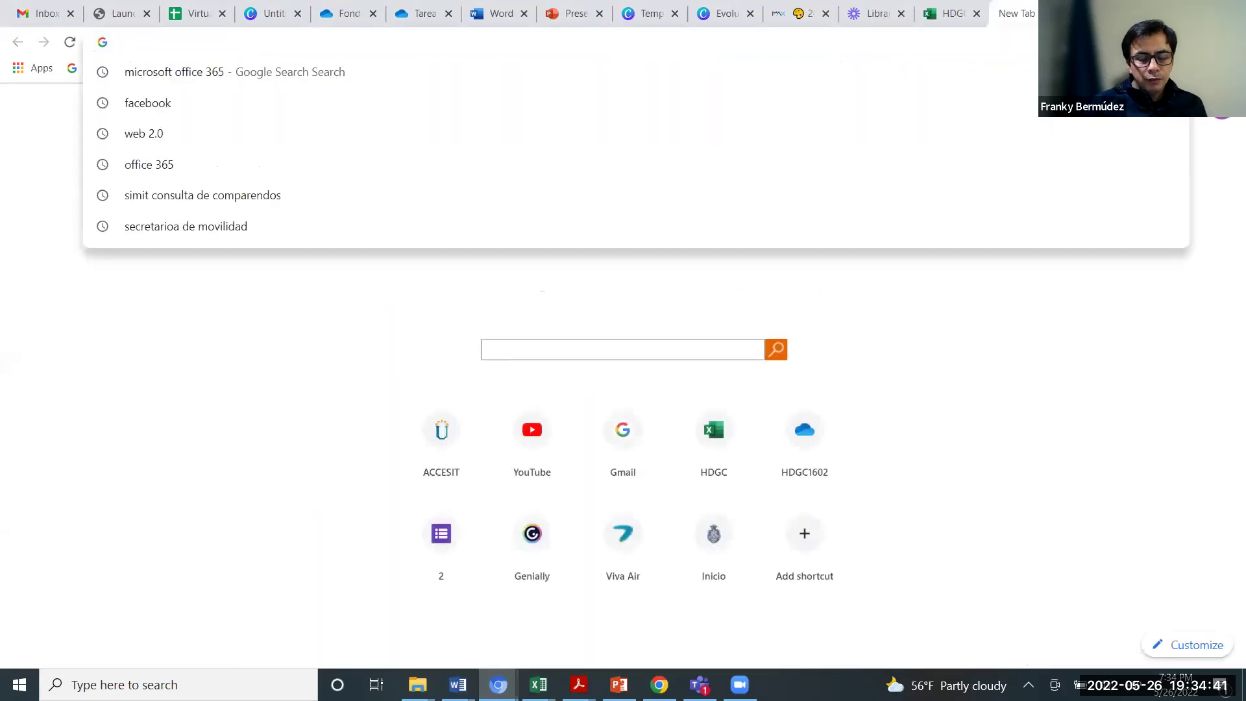
key("ctrl+v")
key("Return")
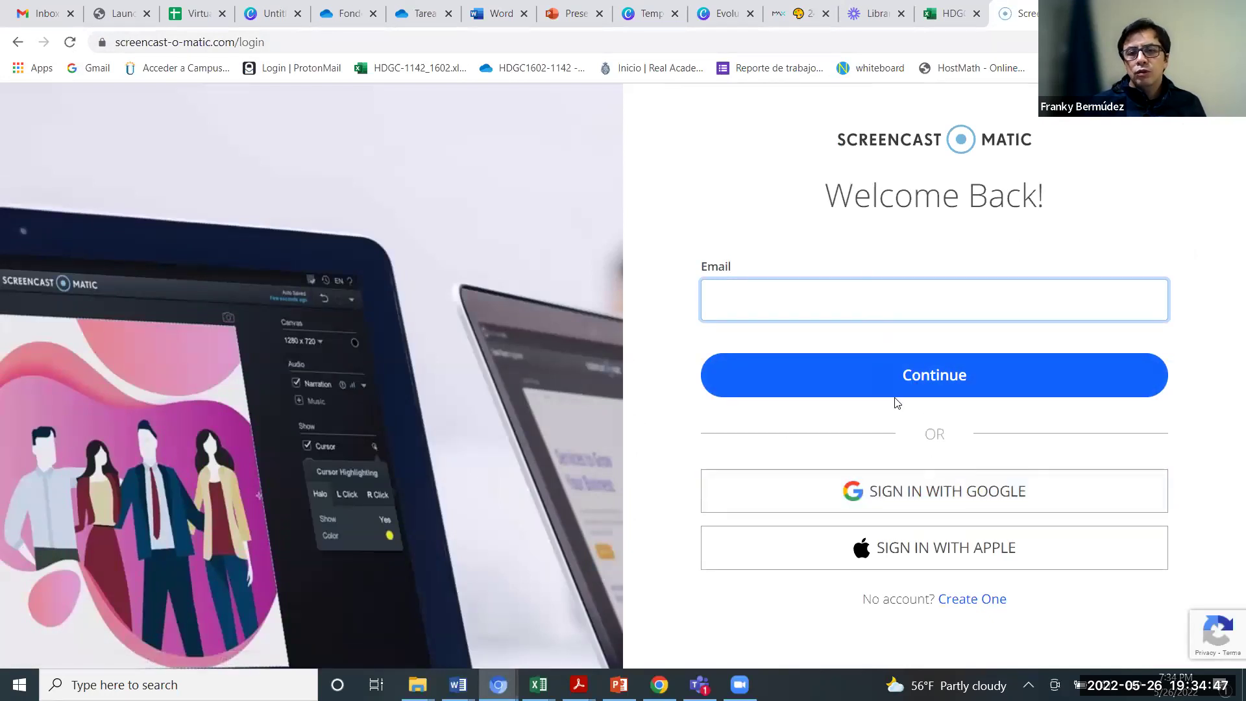
Step: Sign up to Screencast-O-Matic with Google, agreeing to the Terms and choosing Education use
left_click(943, 495)
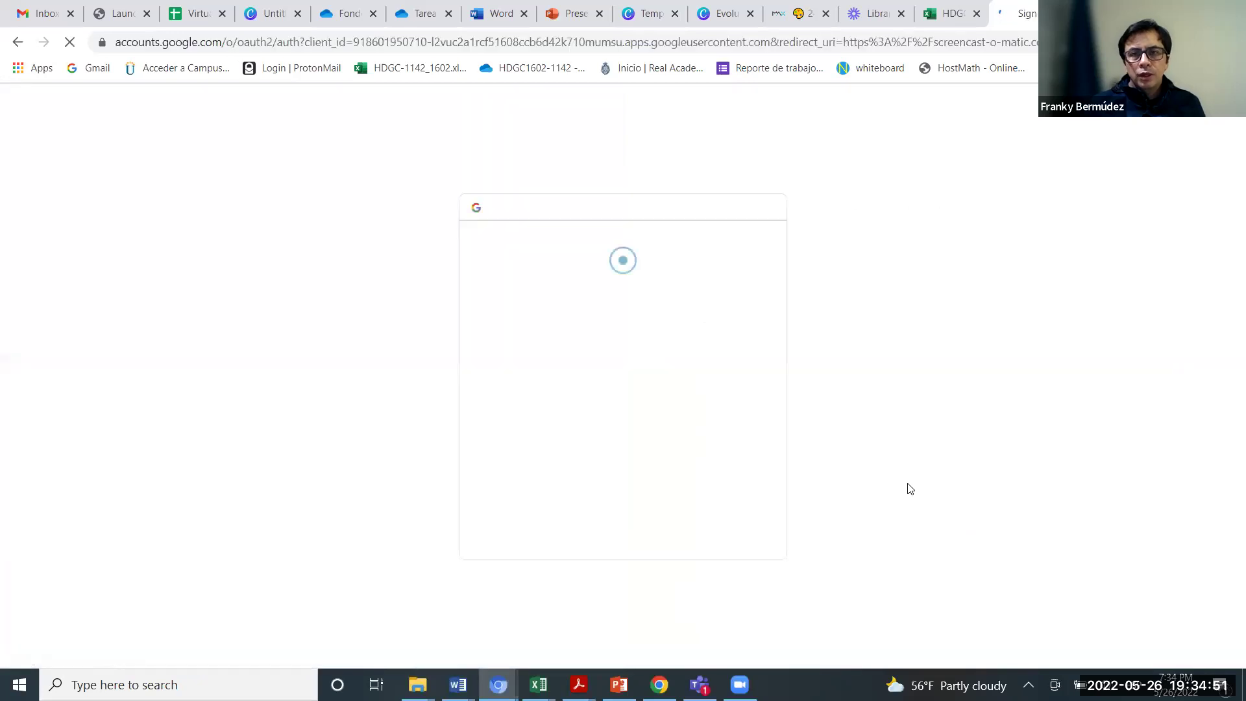
left_click(644, 377)
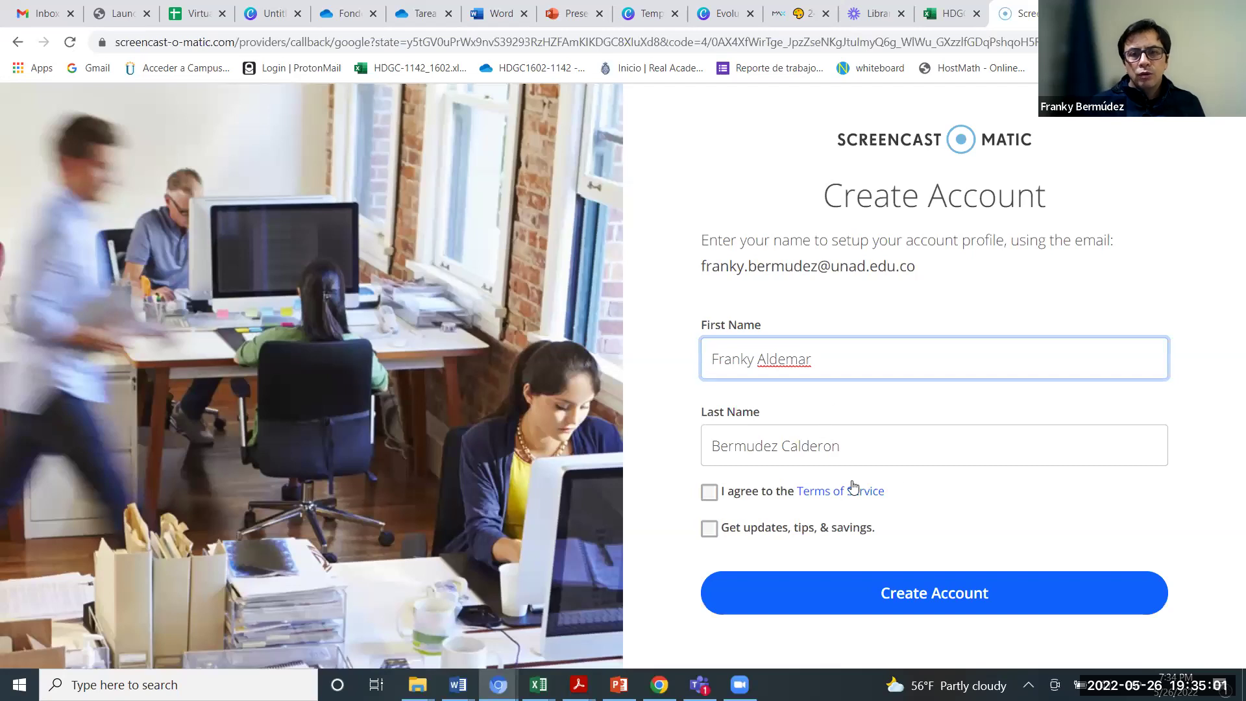
left_click(709, 493)
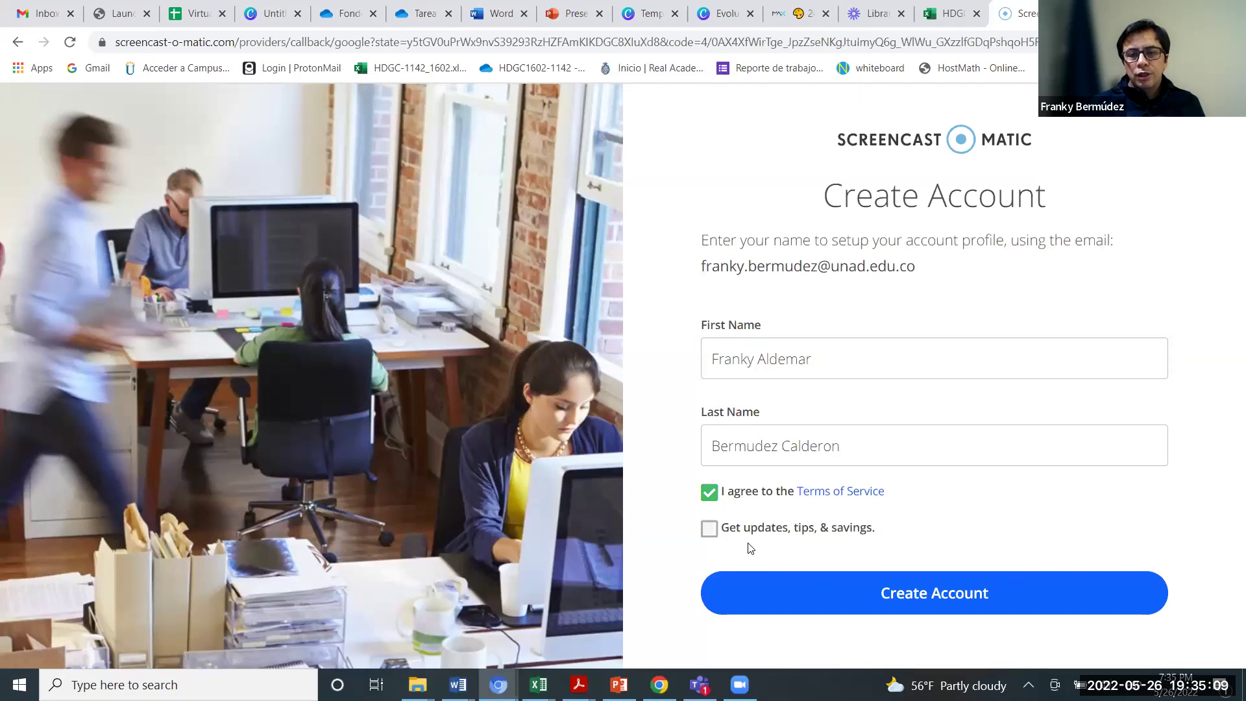
left_click(922, 592)
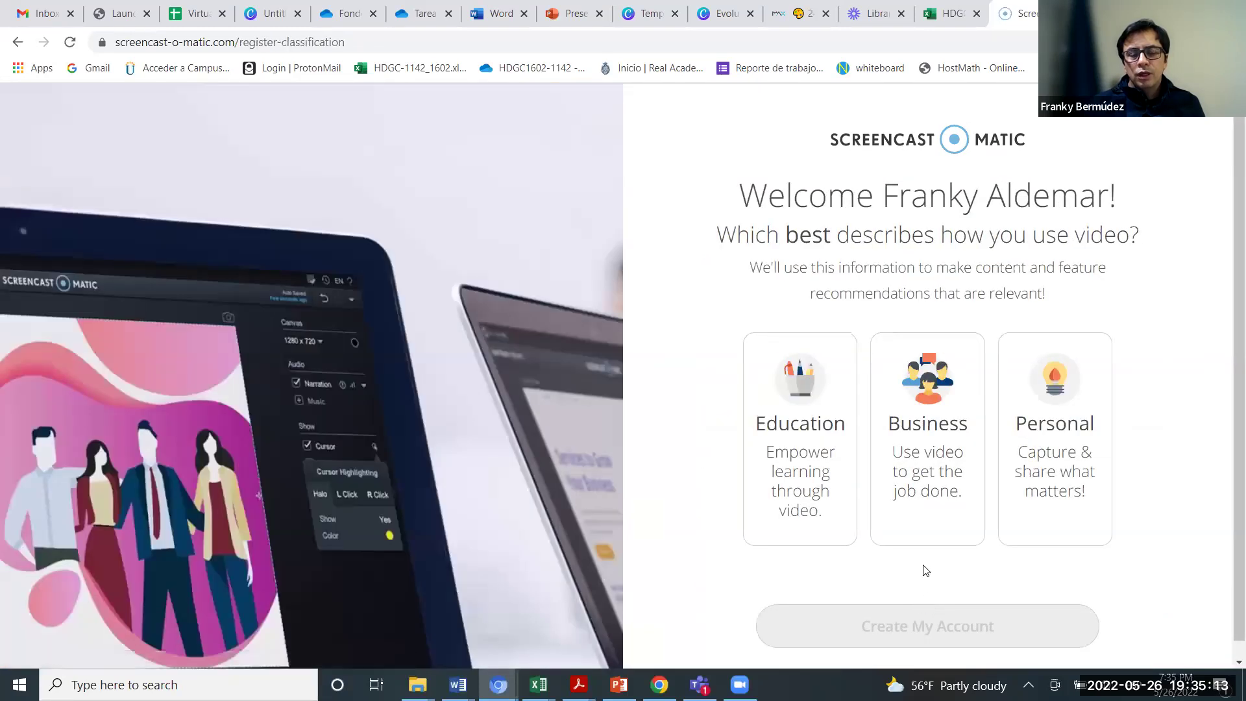
left_click(821, 446)
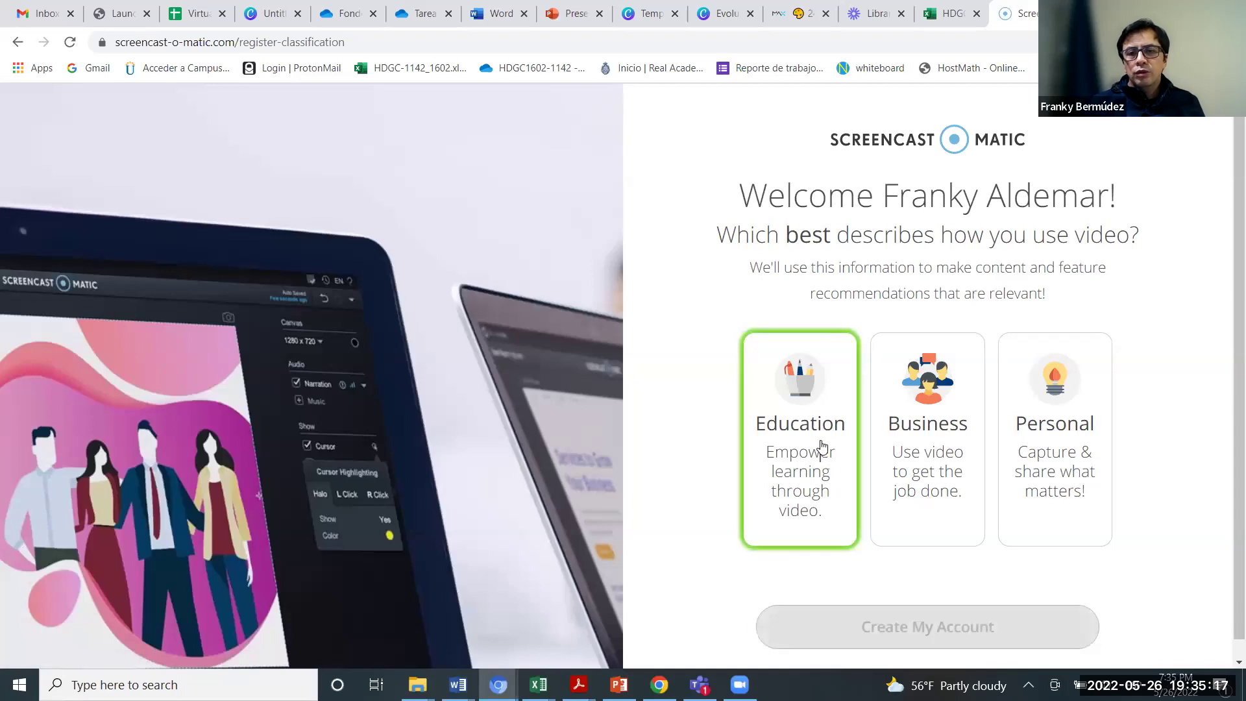
left_click(905, 625)
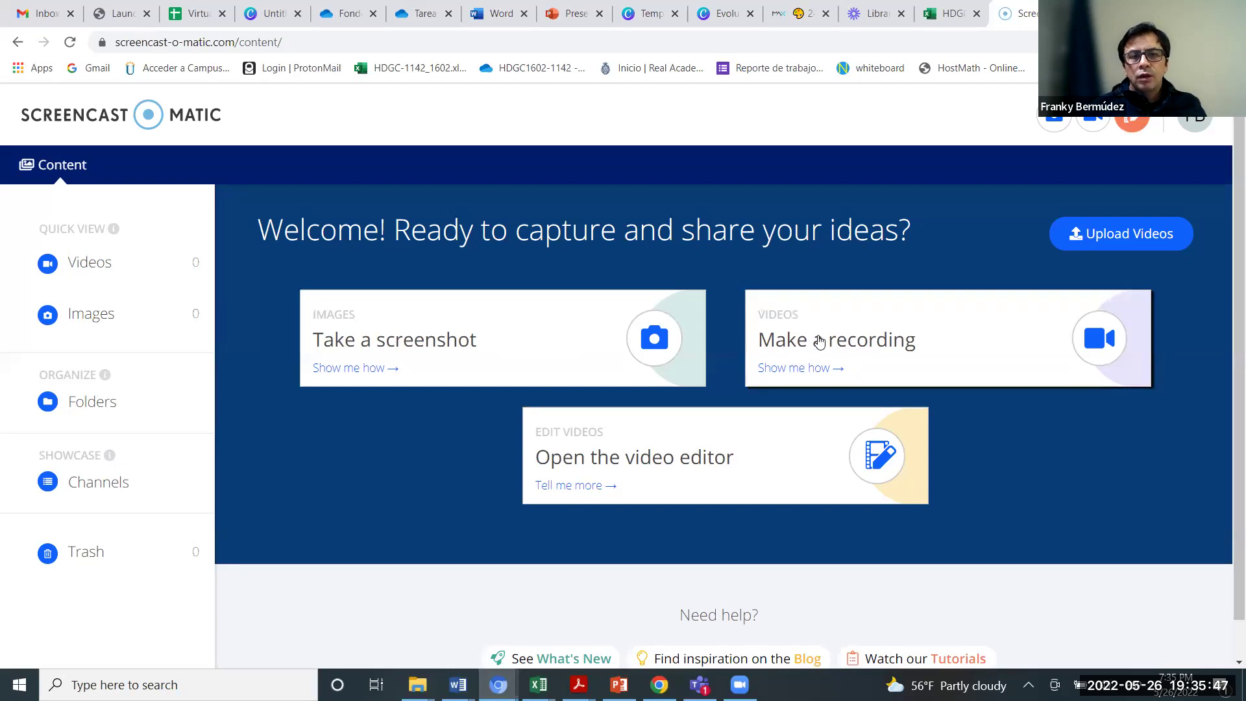
Step: Use Make a recording on the Videos card so WebLaunchRecorder.exe downloads
left_click_drag(821, 337, 1069, 361)
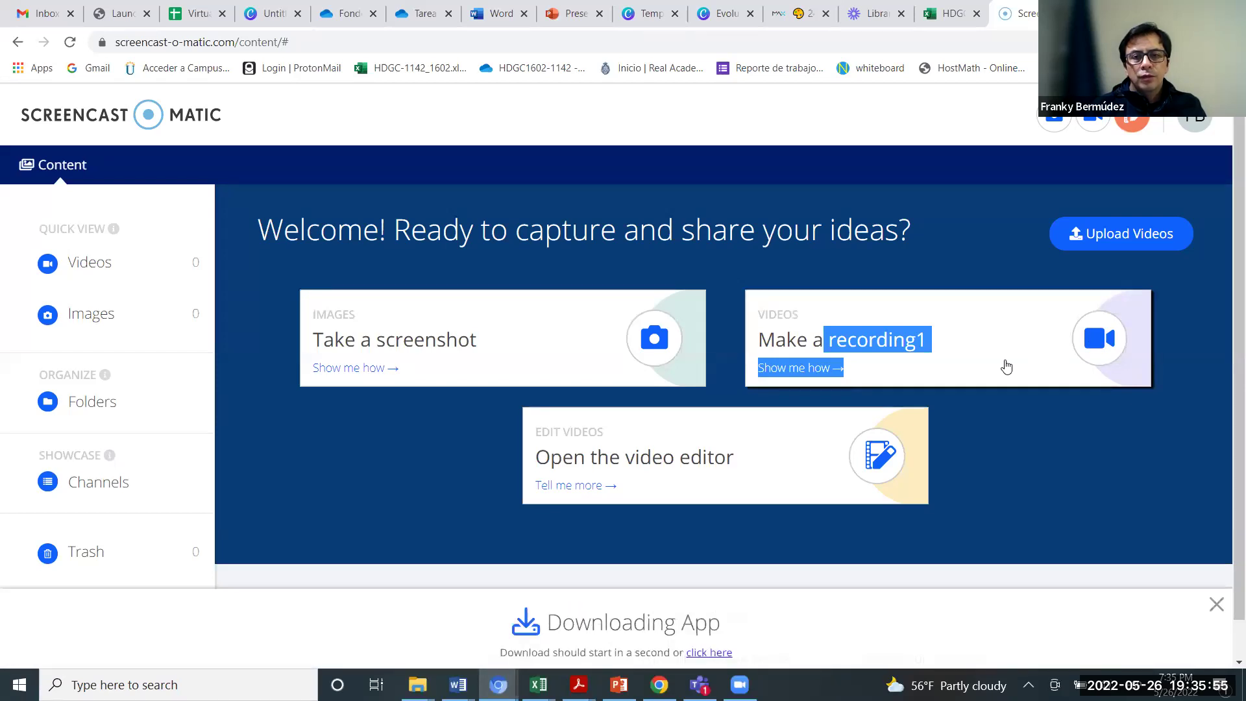
scroll(979, 359, "down", 1)
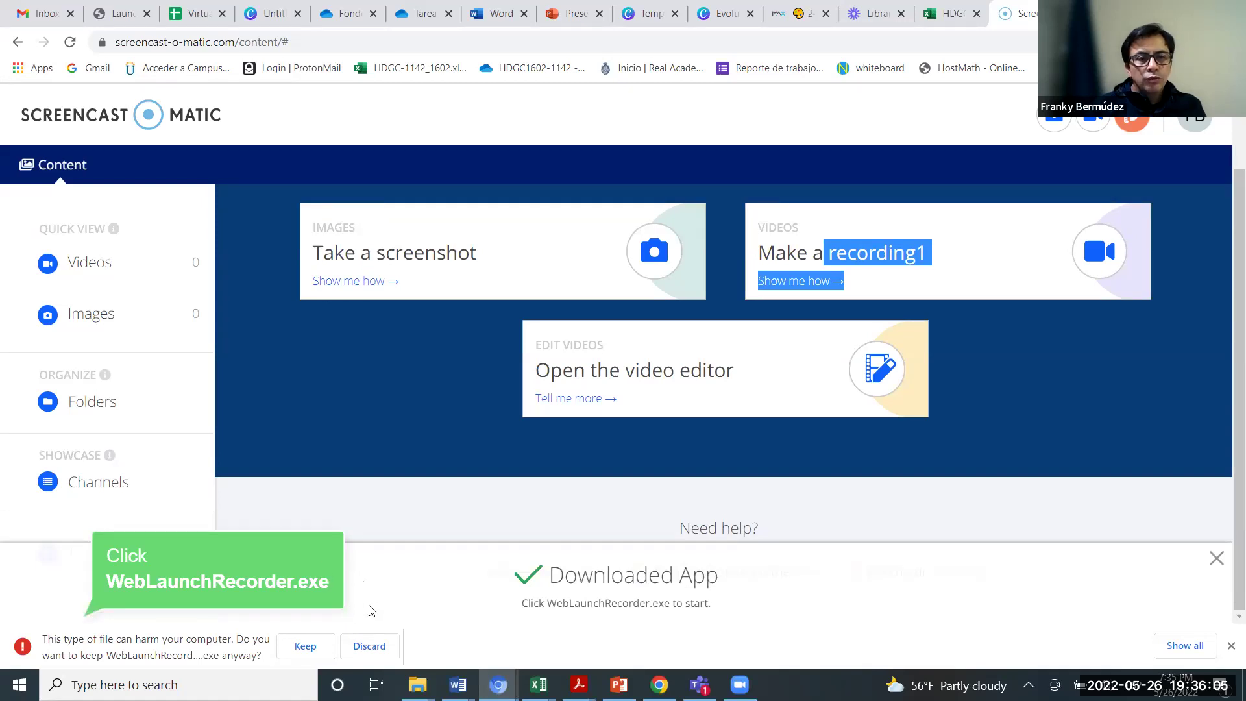
left_click(343, 453)
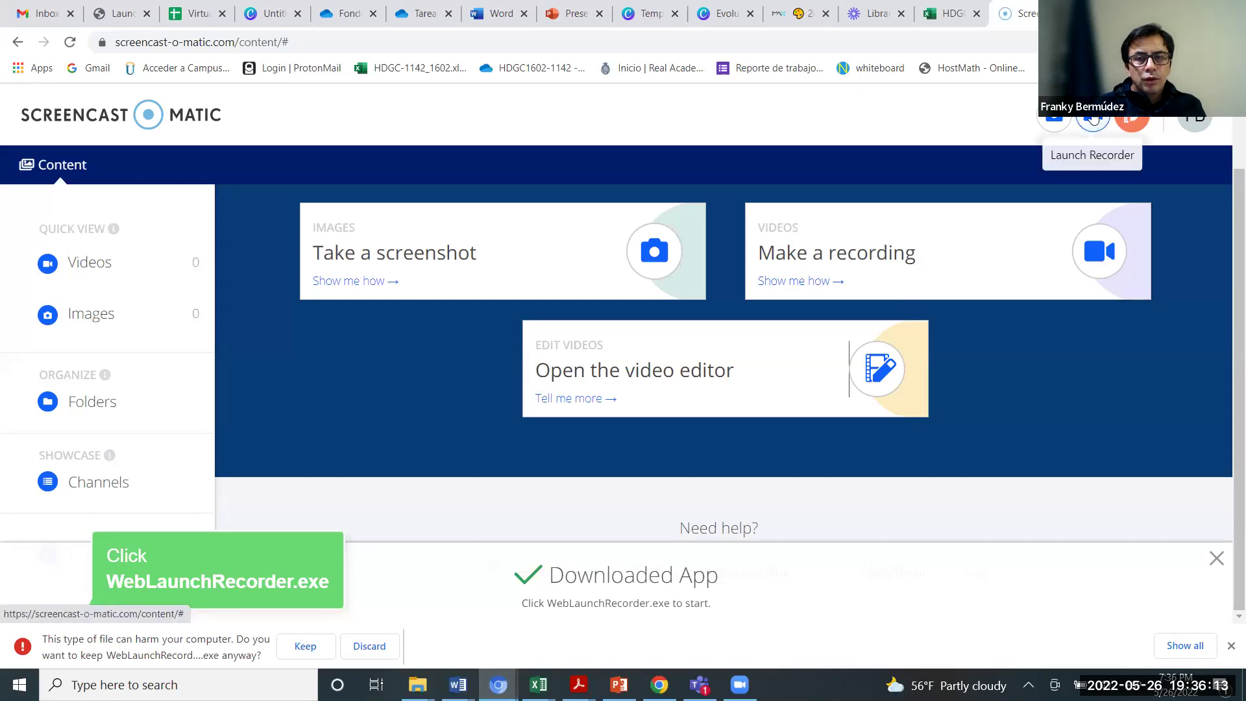
scroll(1118, 172, "up", 2)
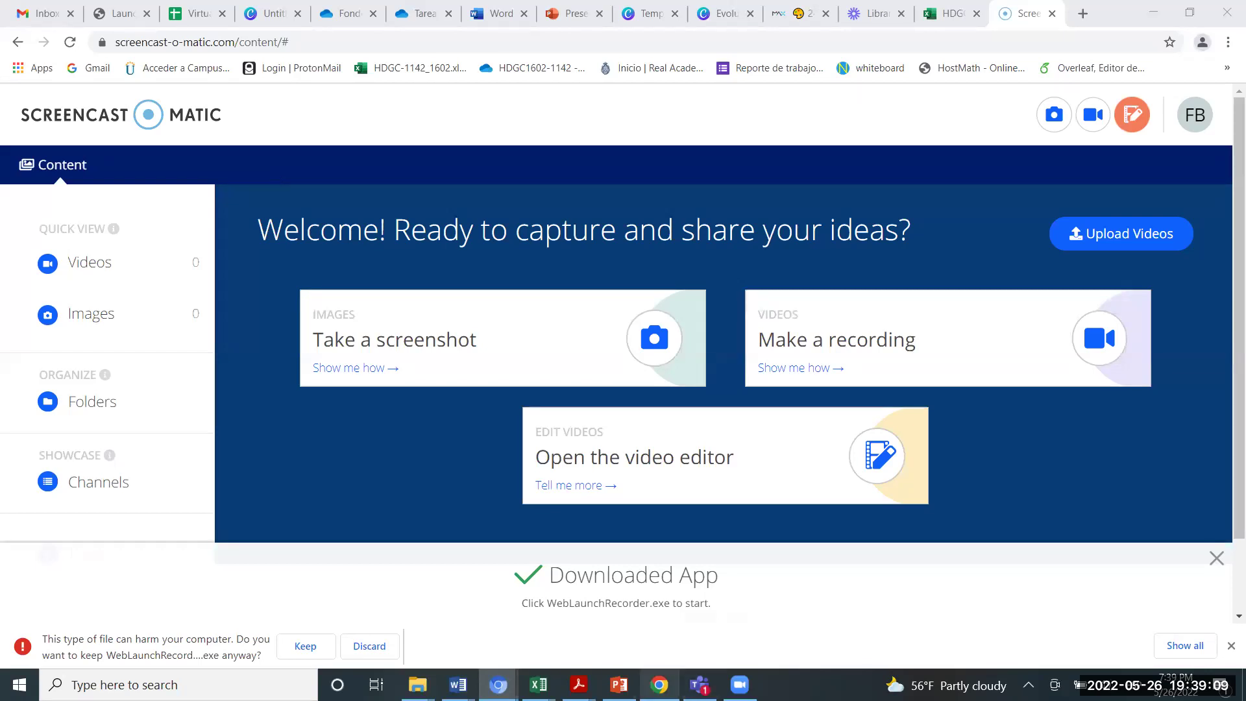
Step: Bring the B-Learning 2 Curso Herramientas Digitales presentation forward and show its title slide, slide 1 of 7
left_click(622, 672)
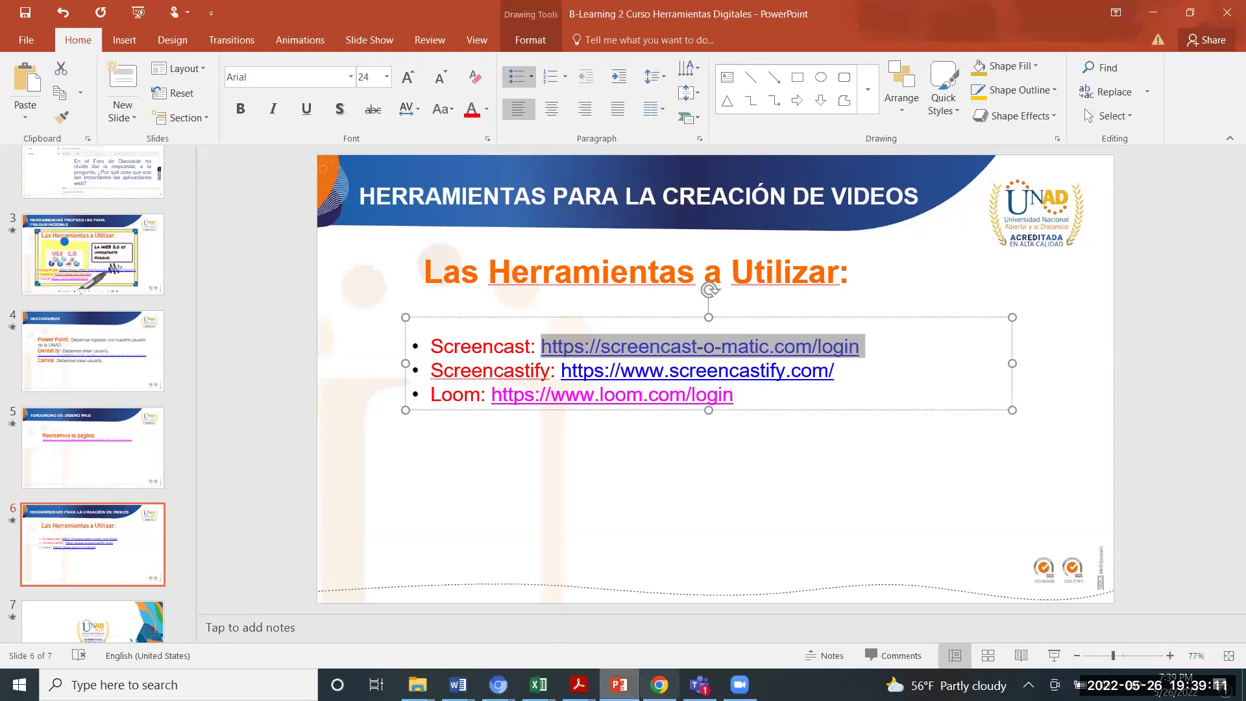
left_click(622, 673)
left_click(622, 672)
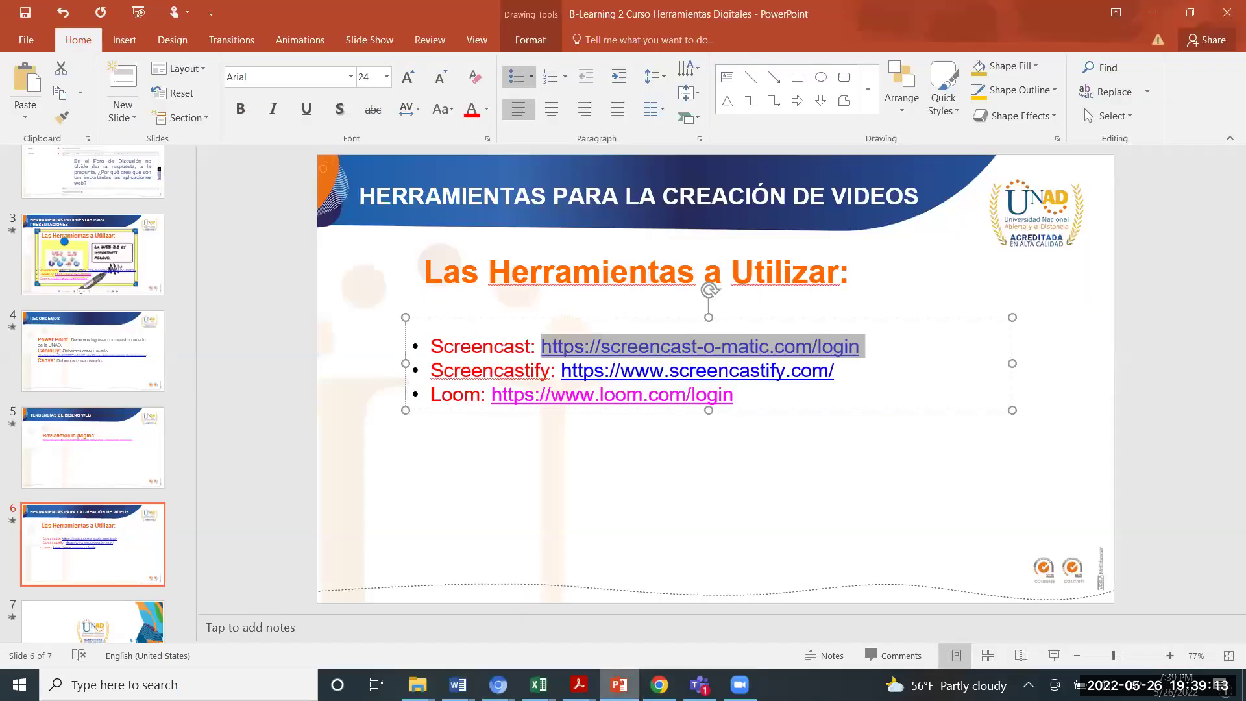
left_click(93, 350)
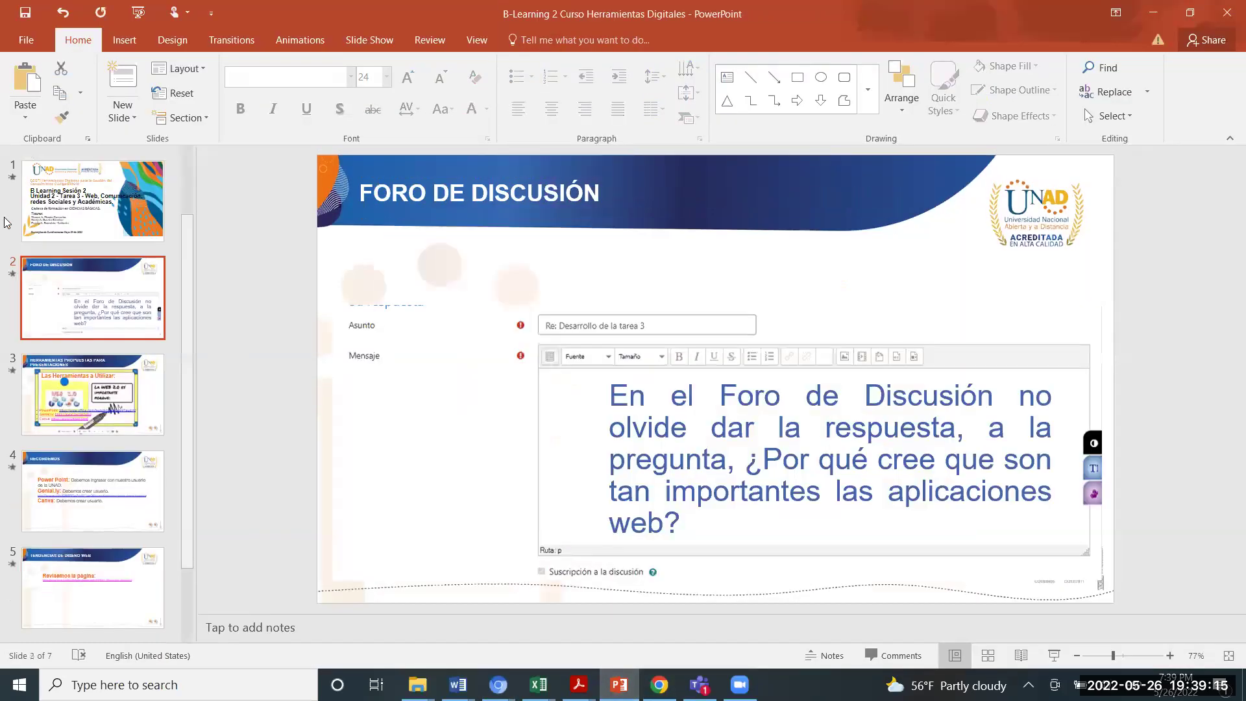
left_click(73, 195)
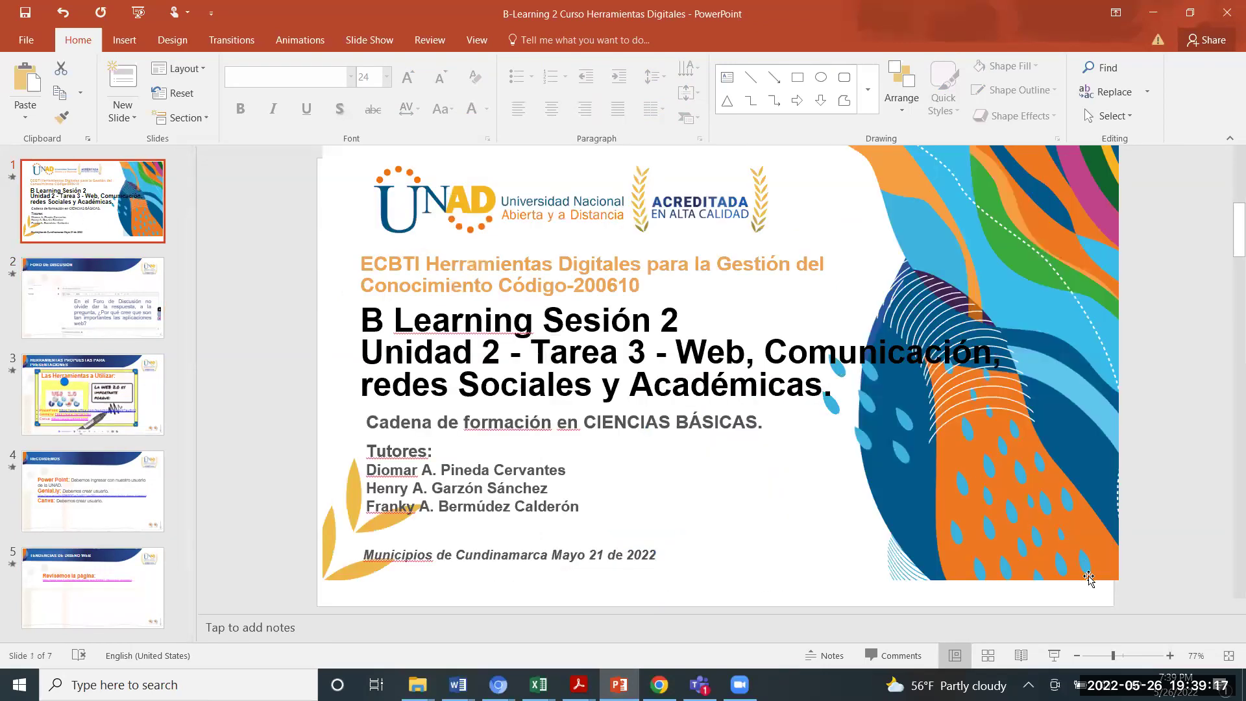
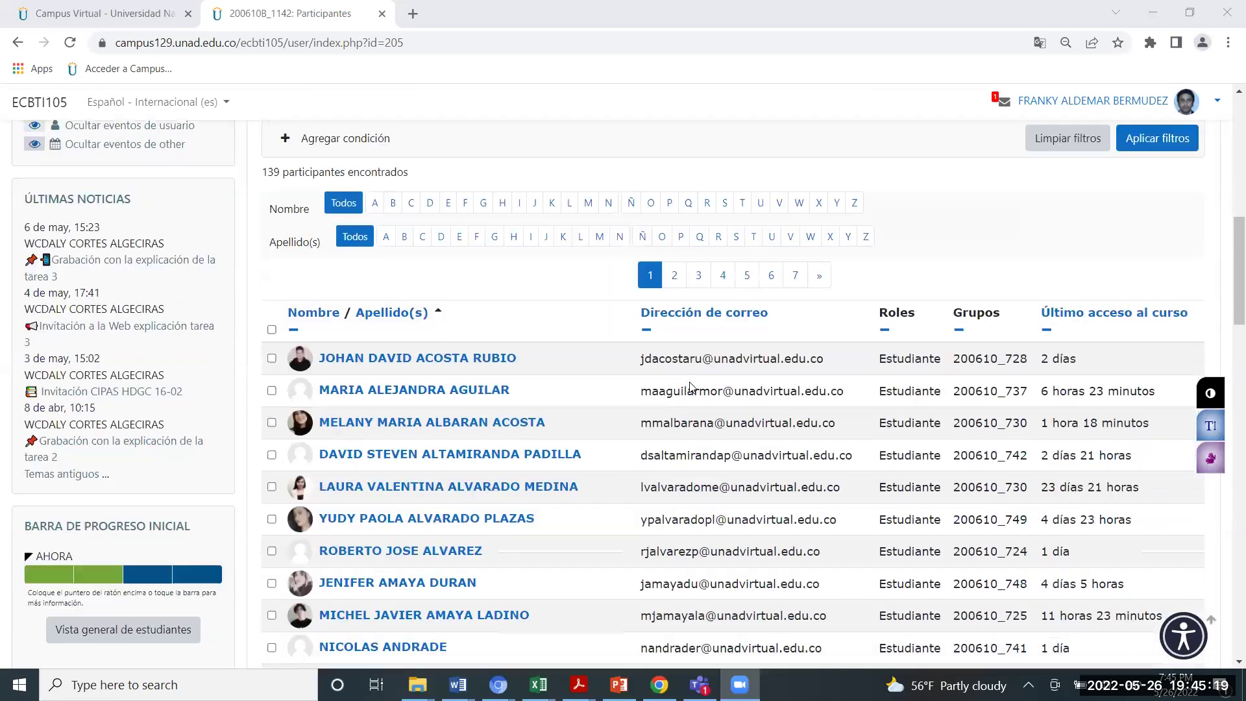
Step: Review the participant list, then open the envelope (Correo) menu in the page header
scroll(691, 386, "up", 4)
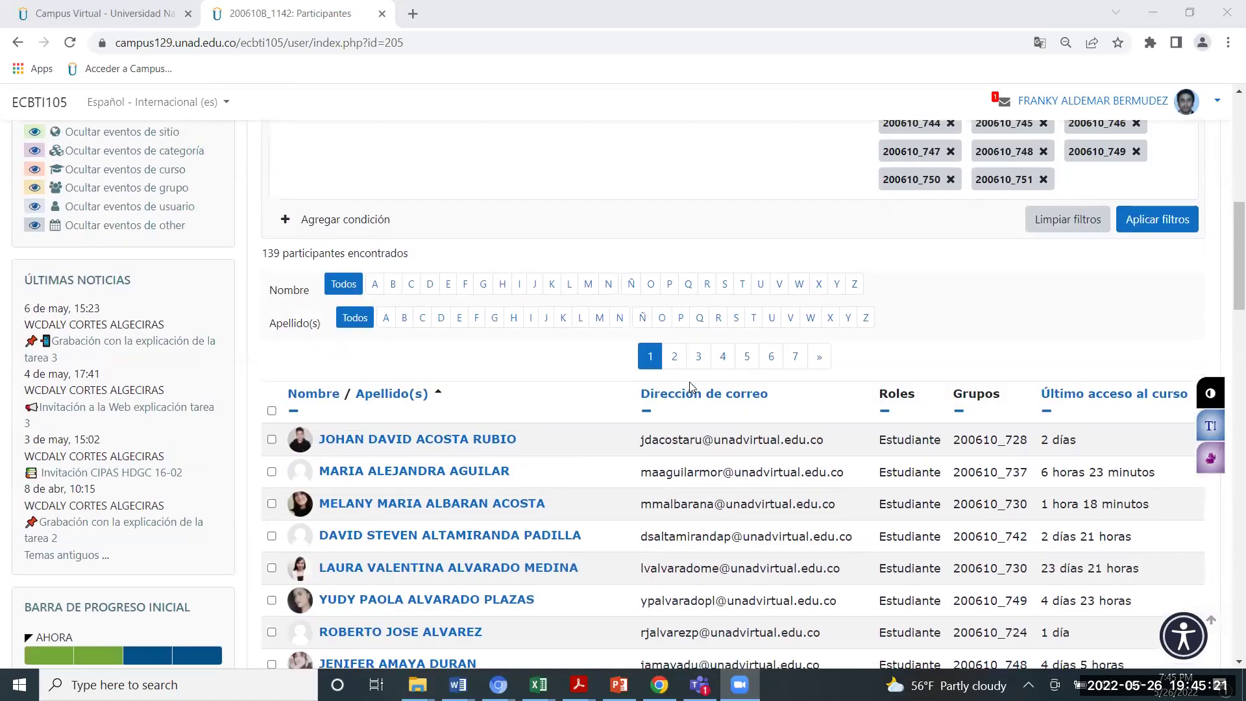
scroll(692, 387, "up", 4)
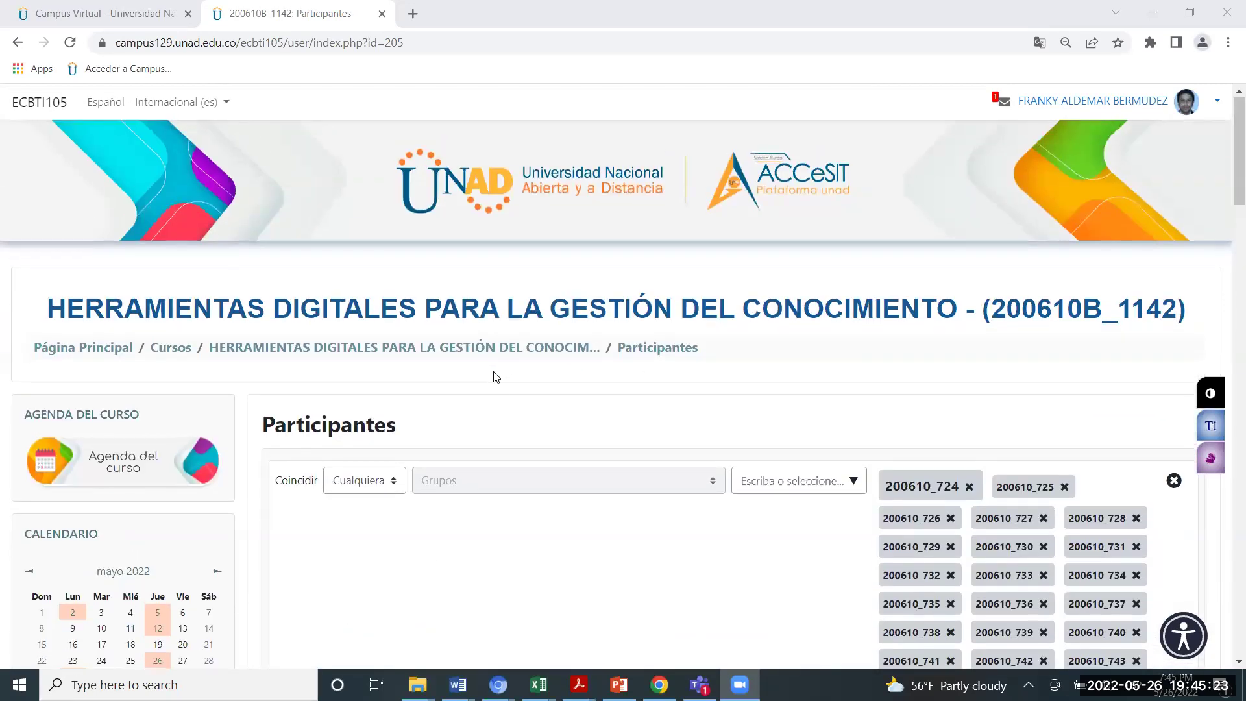
scroll(495, 376, "down", 7)
scroll(322, 403, "down", 10)
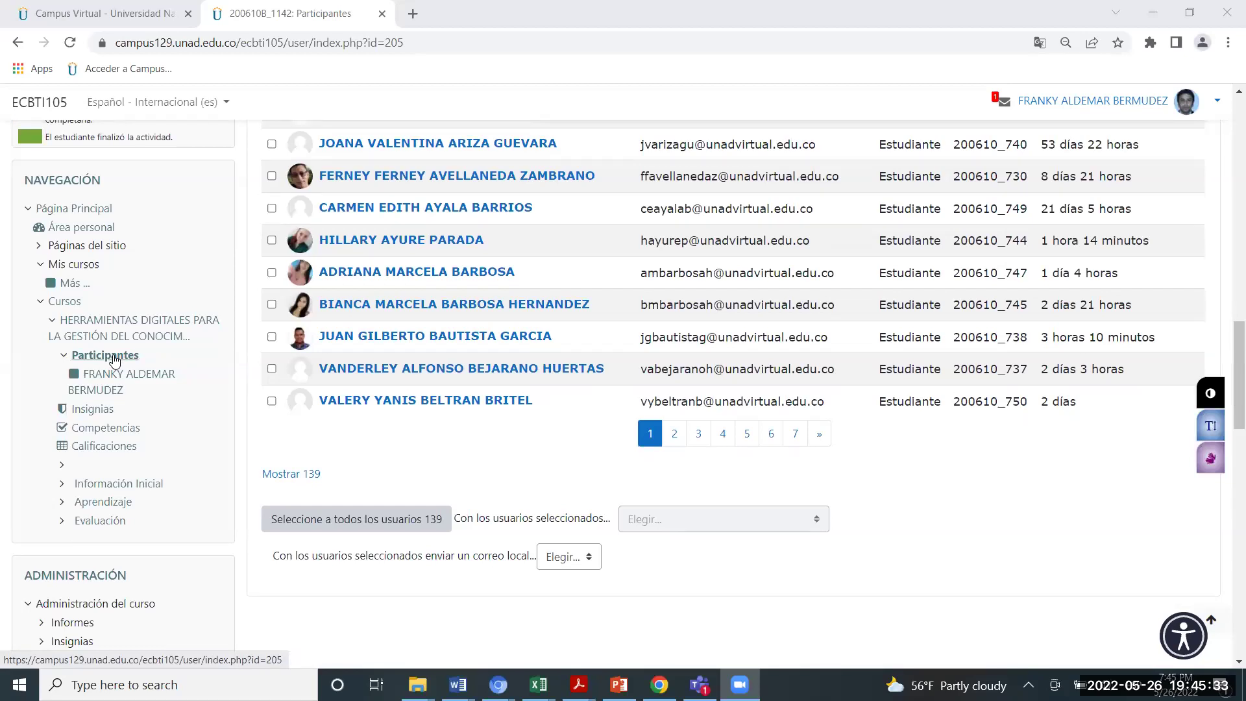
mouse_move(539, 685)
scroll(125, 356, "up", 15)
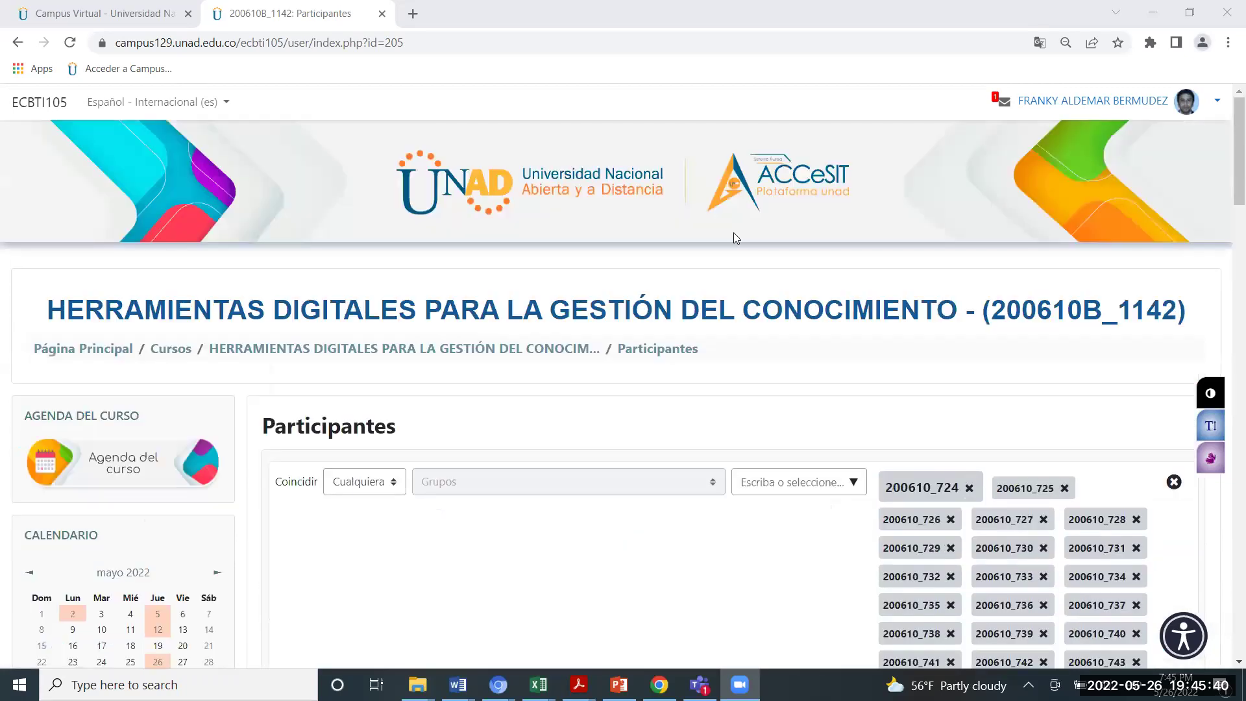
left_click(1005, 102)
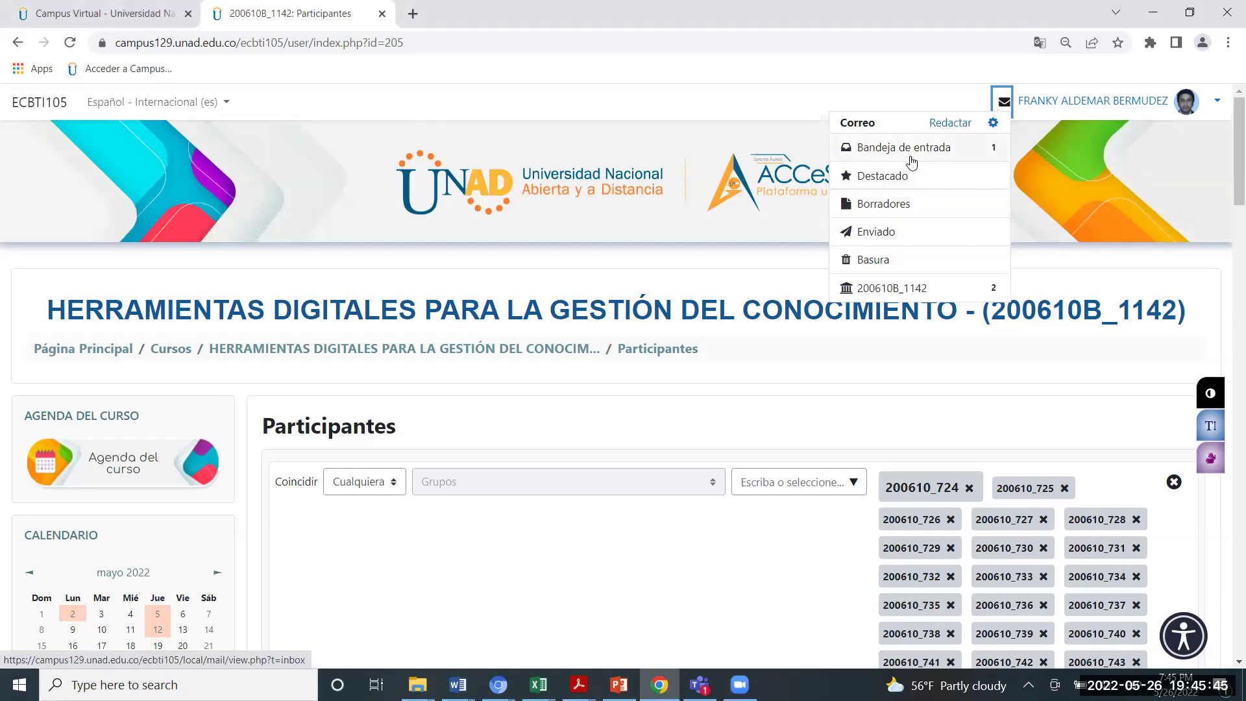
Step: Start a new message with Redactar and open the Agregar destinatarios picker
left_click(970, 124)
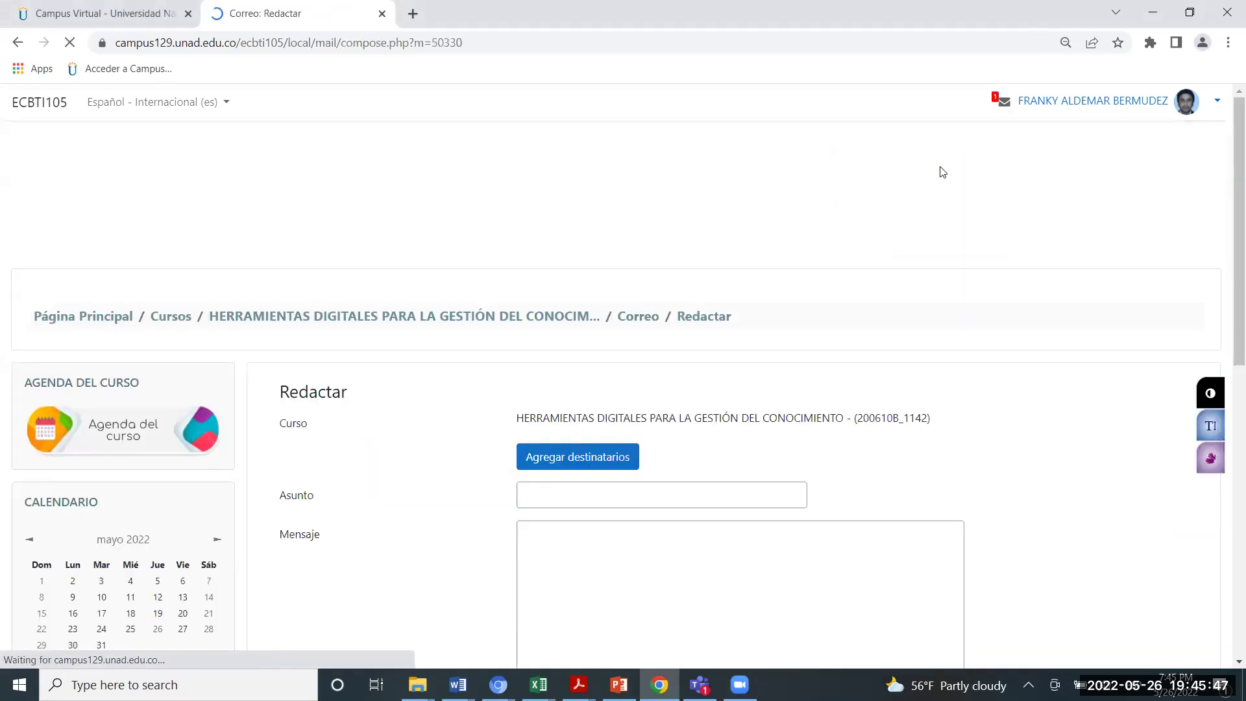
scroll(681, 387, "down", 2)
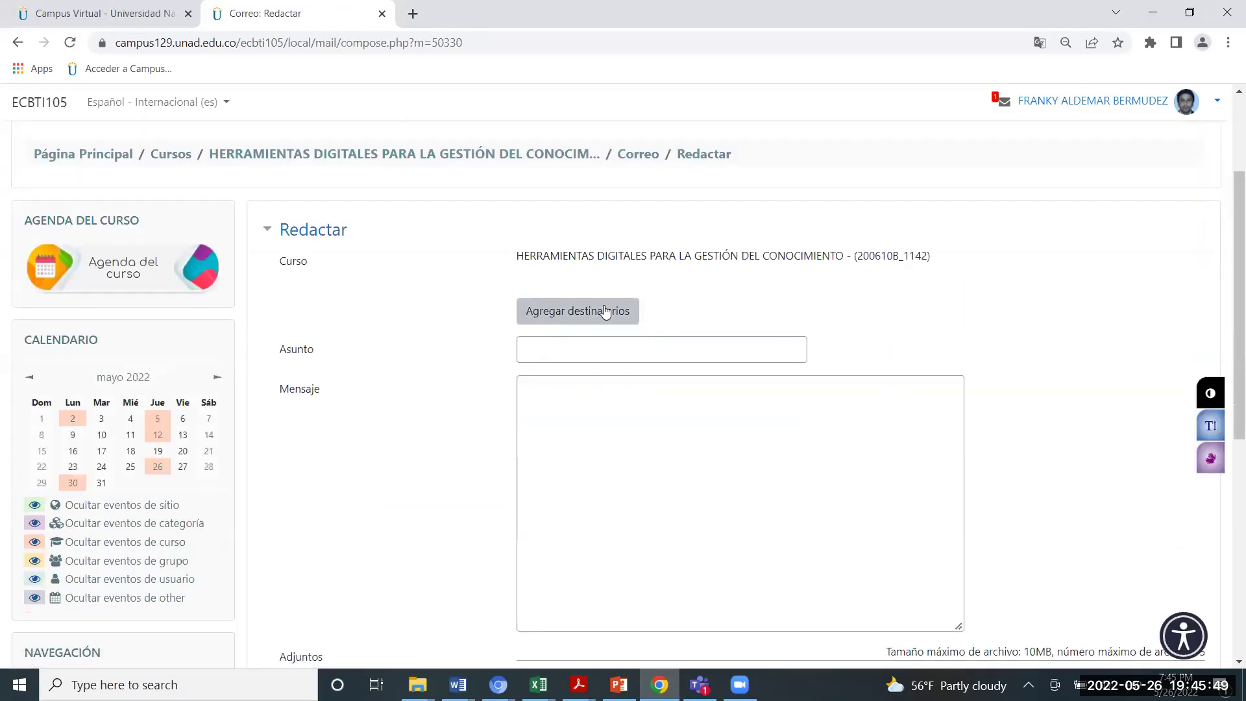
left_click(603, 310)
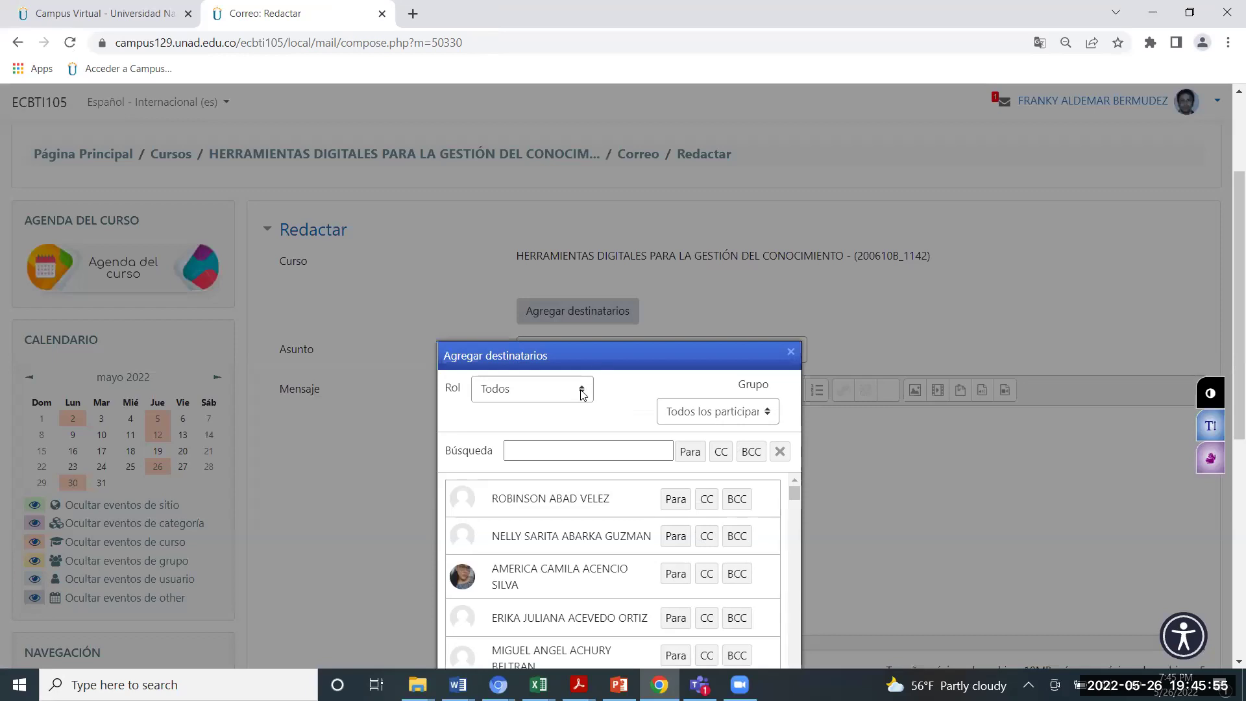
Step: Filter the recipient picker to the Tutor role and scroll through the listed tutors
left_click(582, 396)
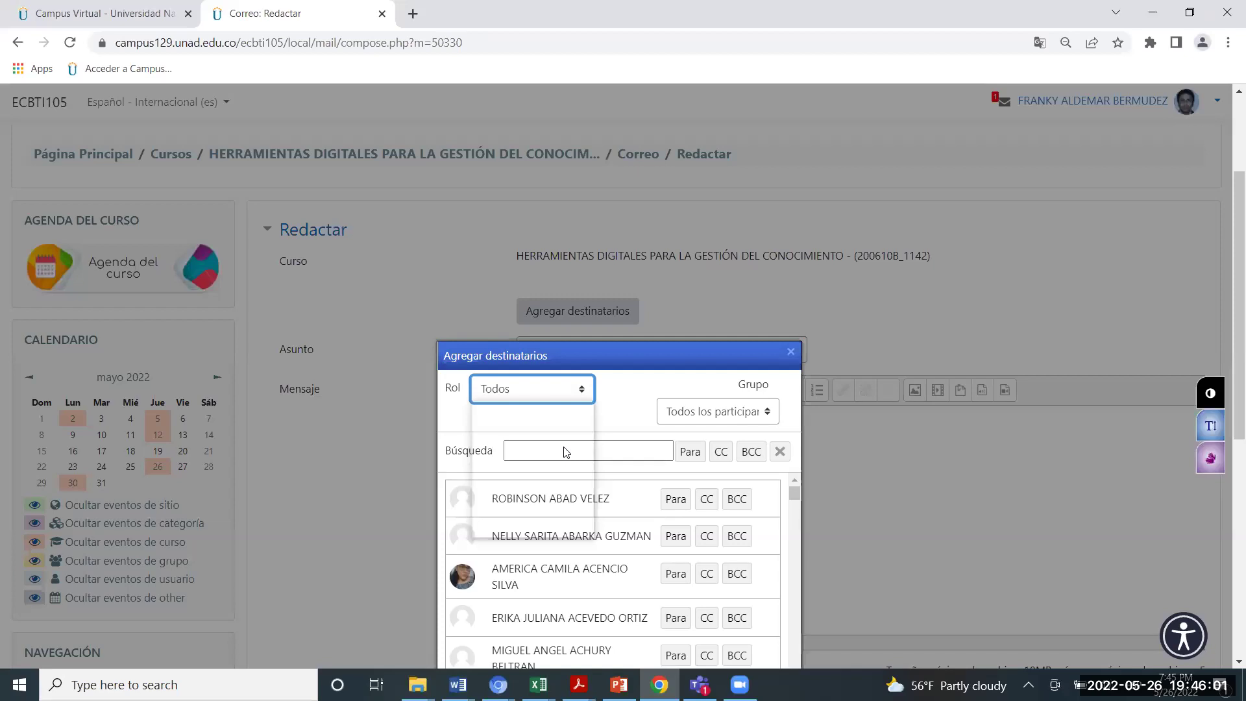
left_click(561, 365)
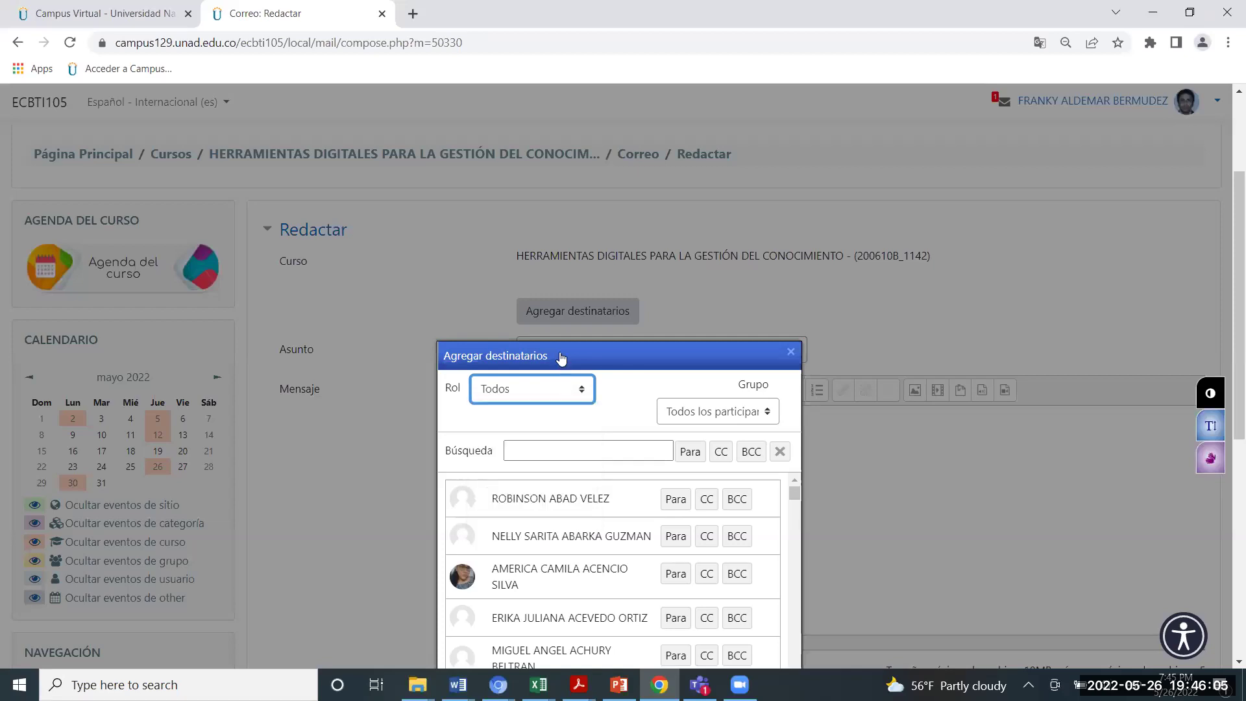
left_click(585, 380)
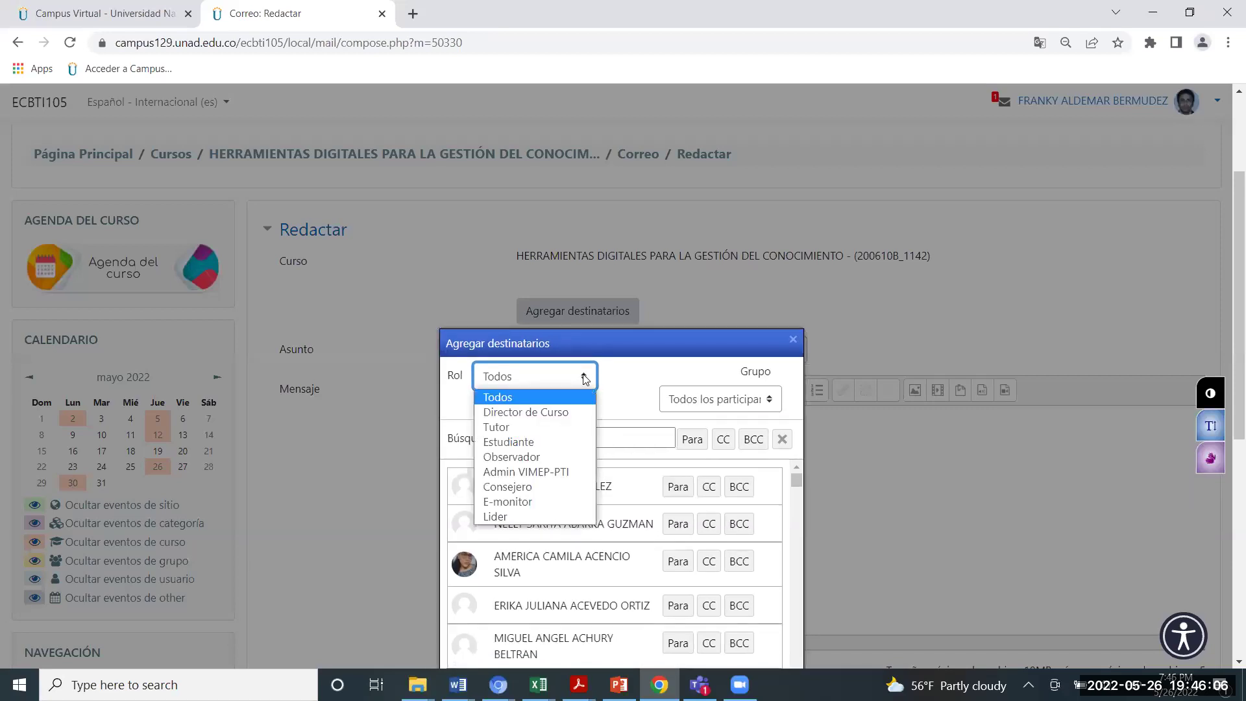
left_click(556, 428)
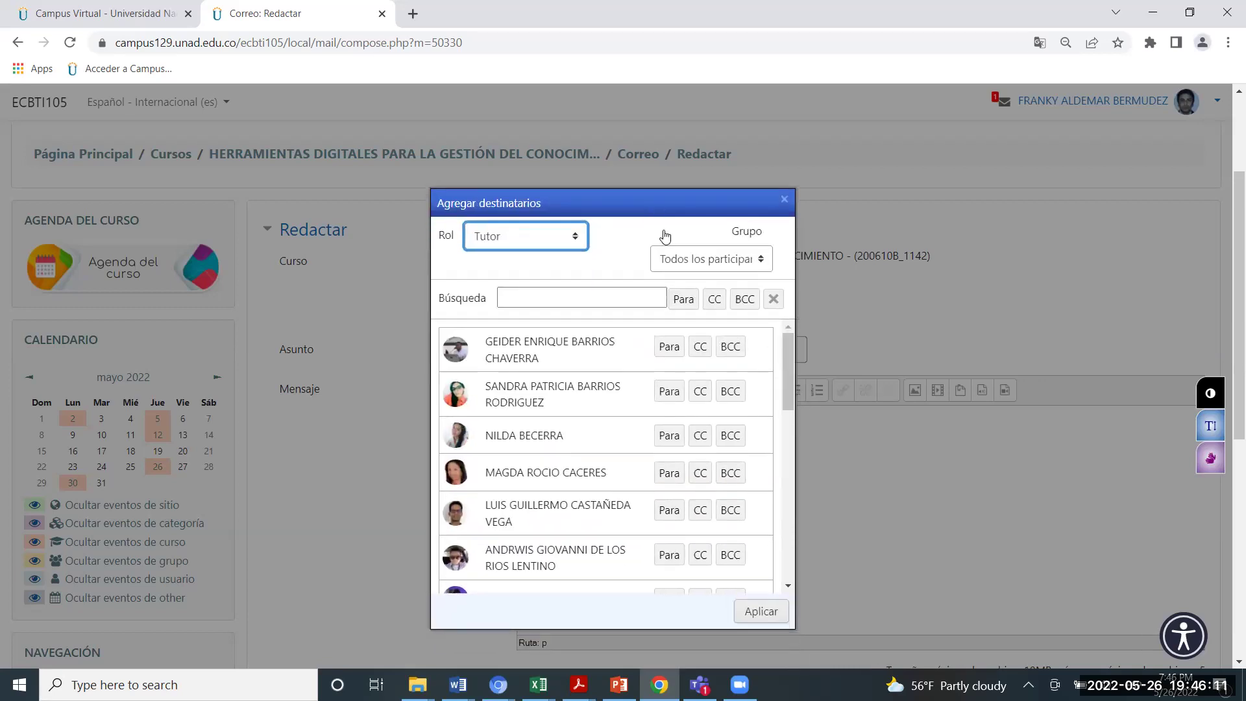
scroll(788, 416, "down", 1)
scroll(790, 437, "down", 7)
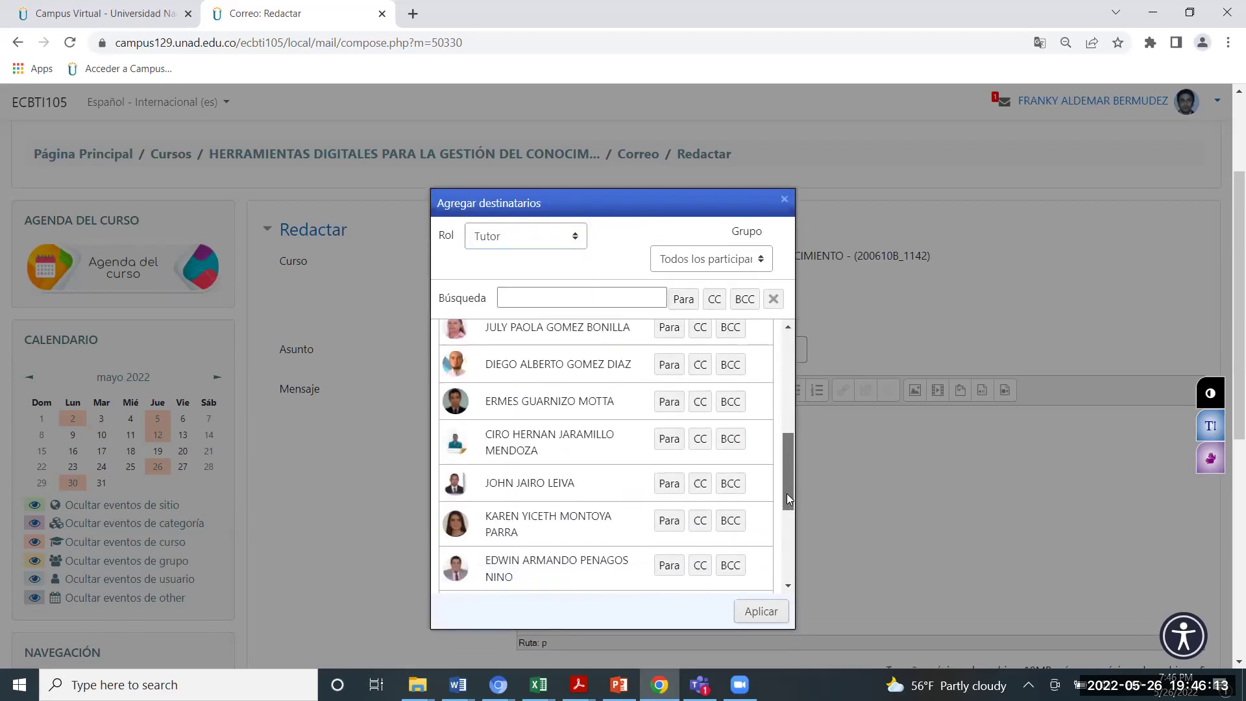
scroll(777, 538, "down", 3)
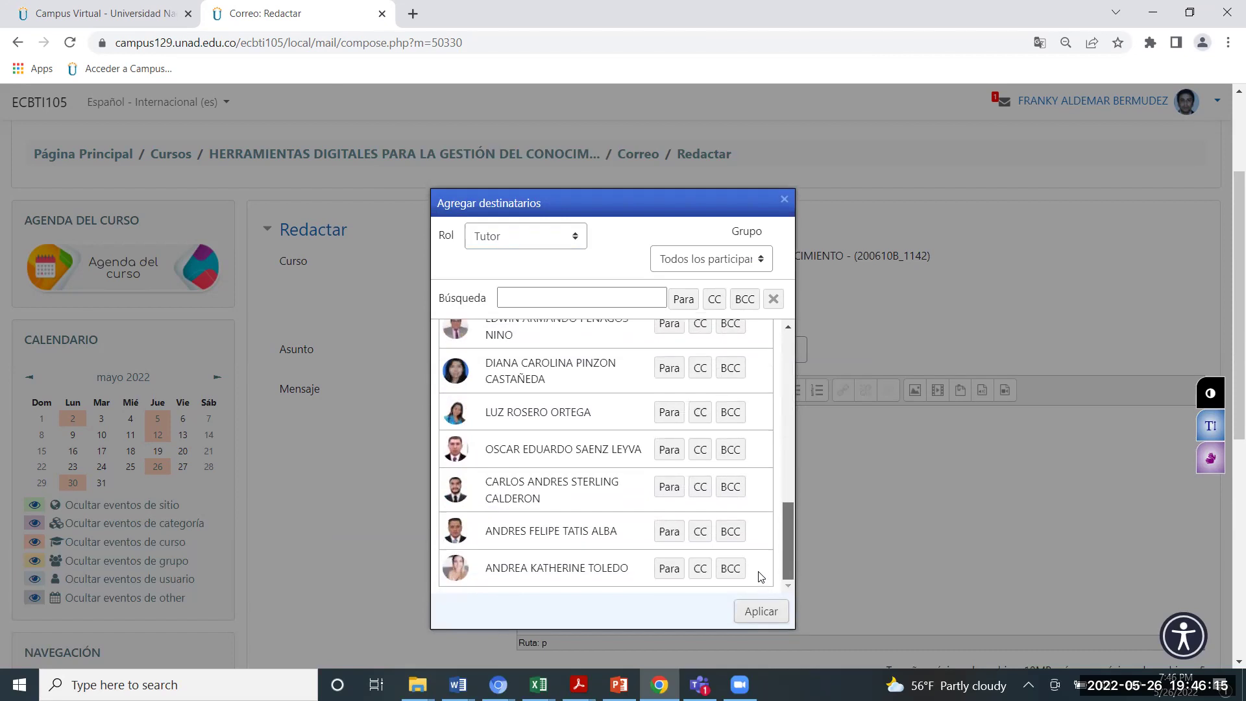
scroll(756, 571, "up", 5)
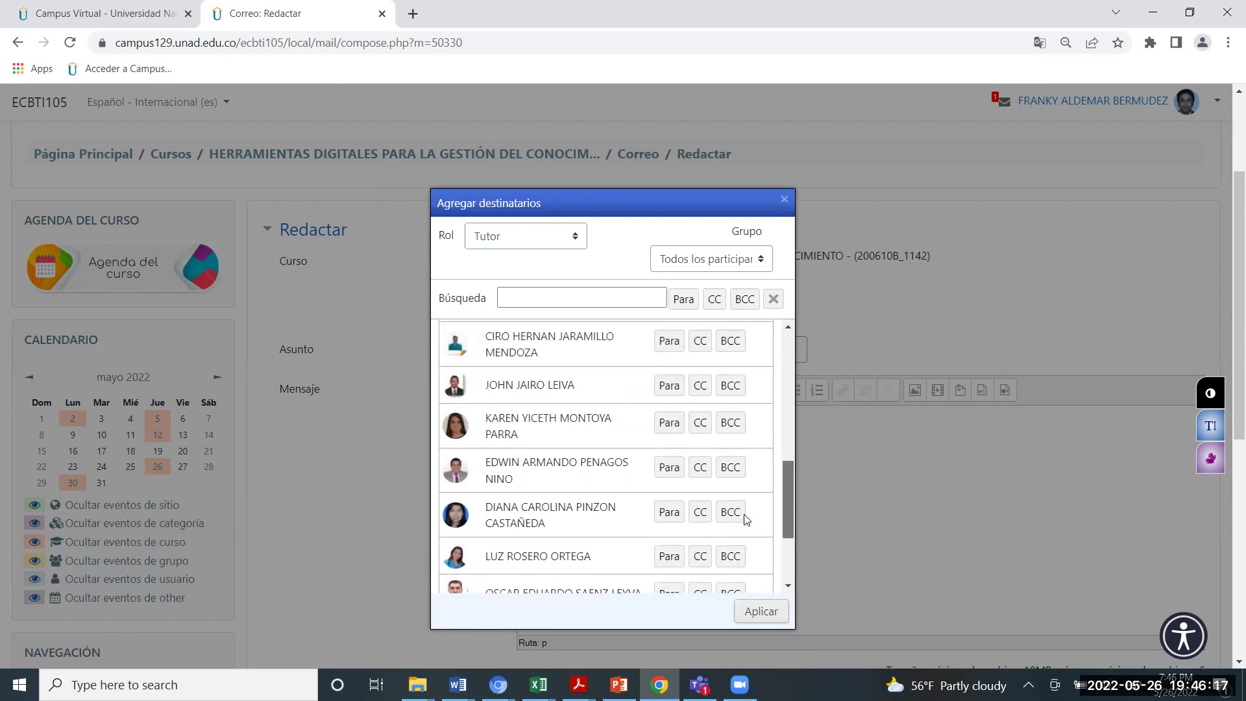
scroll(744, 490, "up", 6)
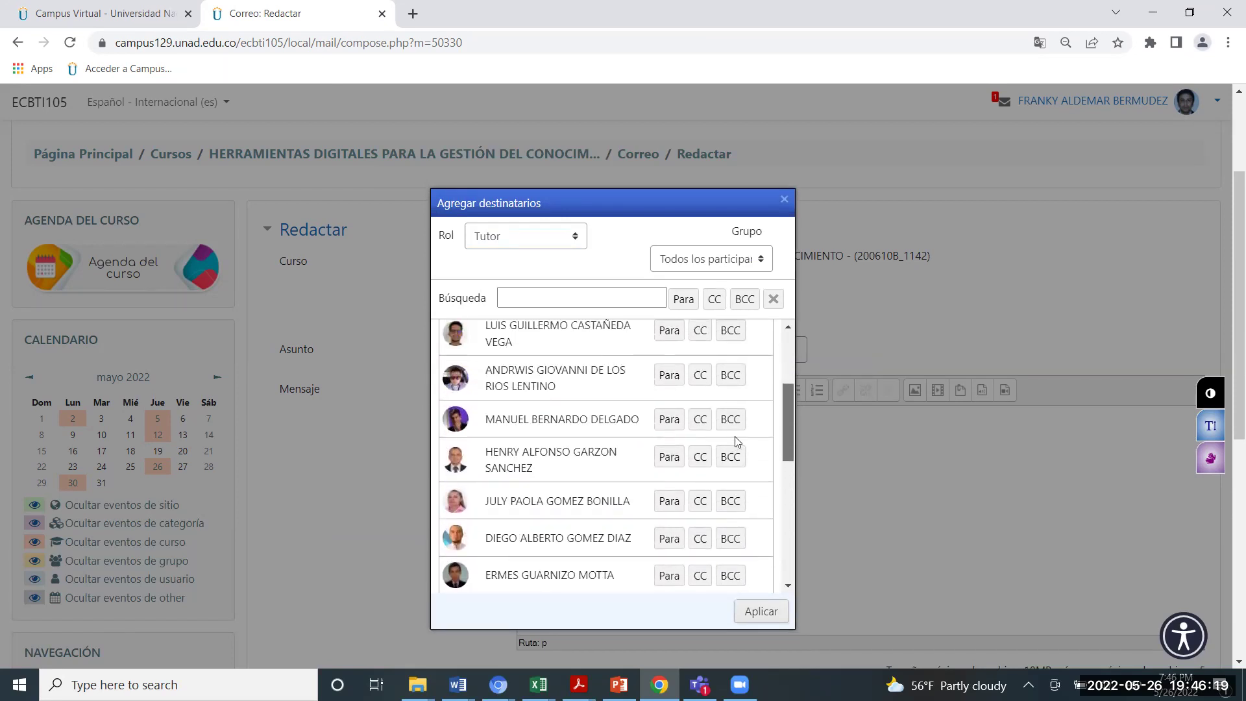
scroll(733, 387, "up", 1)
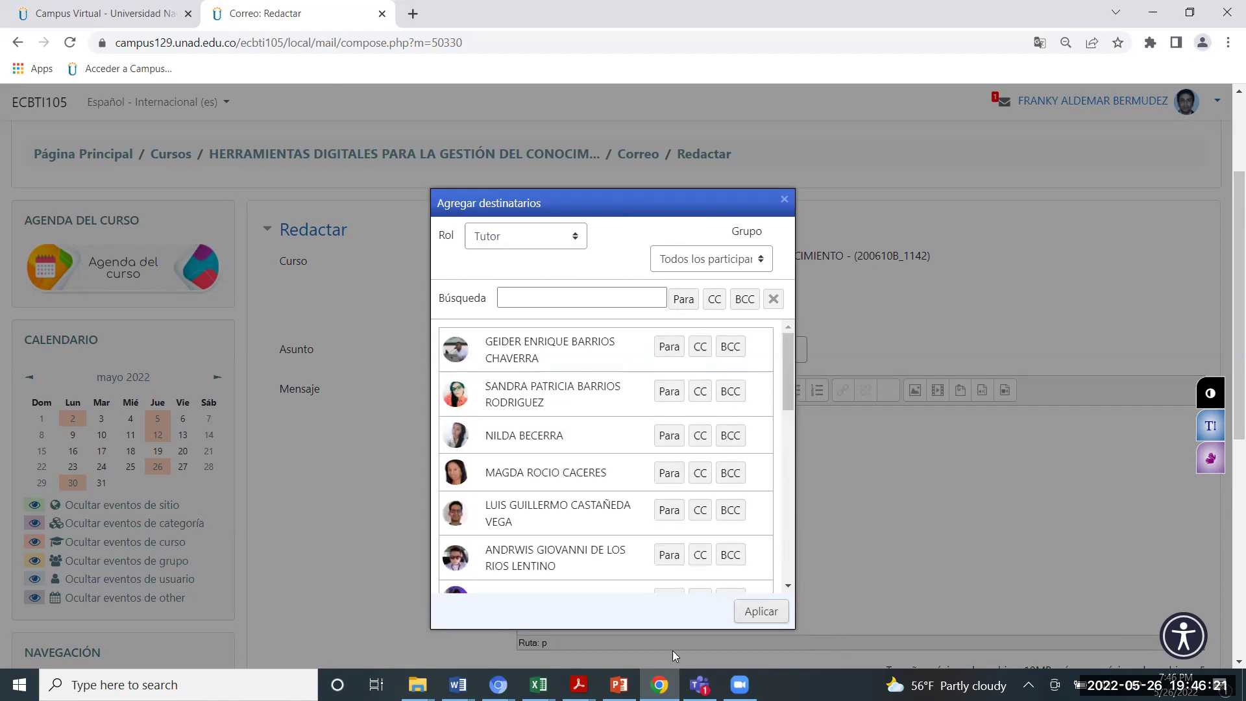
left_click(538, 685)
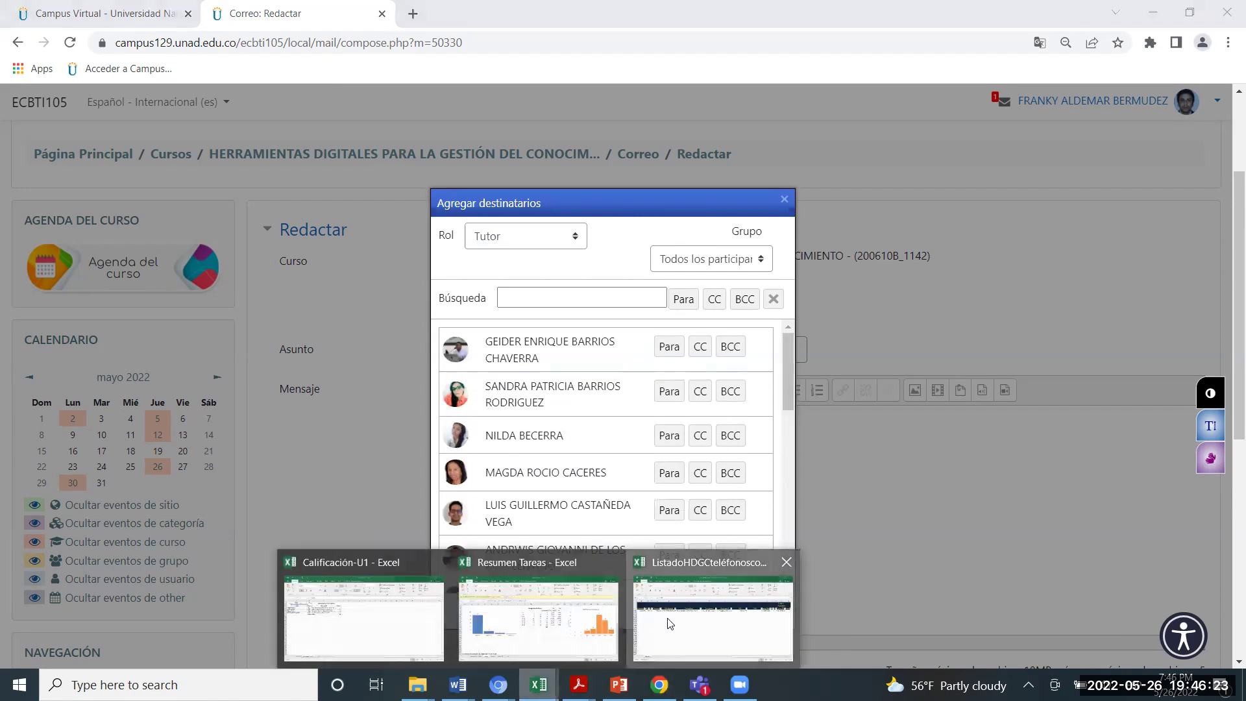
Step: In the Listado workbook, move along row 250 to Tutor cell R250 and widen column R
left_click(714, 604)
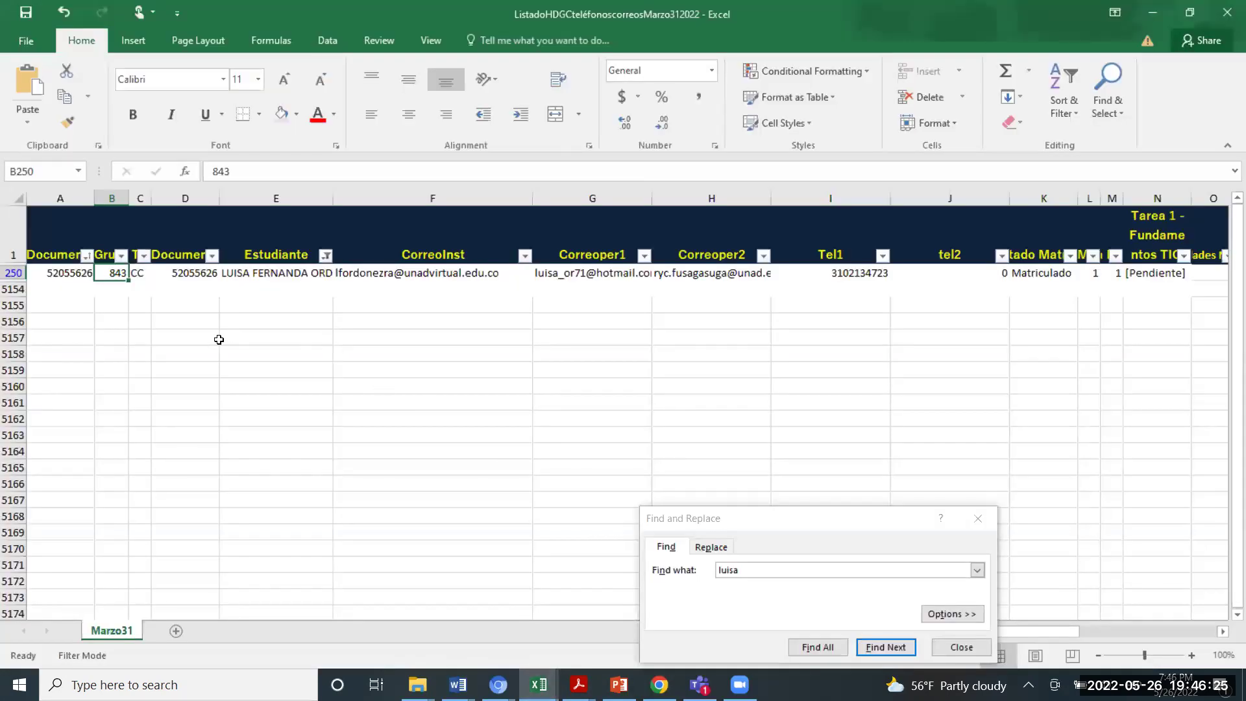
key("Right")
key("Right")
key("Right")
key("Right")
key("Right")
key("Right")
key("Right")
key("Right")
key("Right")
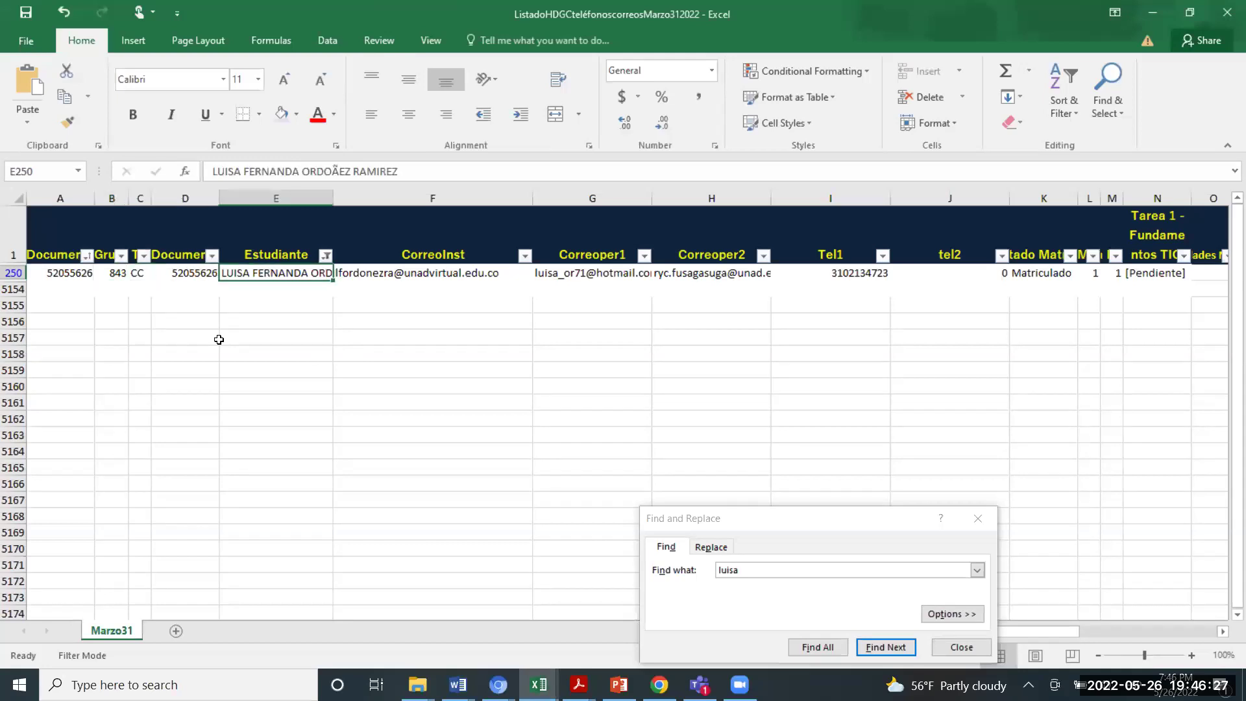
key("Right")
key("Right")
key("Right")
key("Right")
key("Right")
key("Right")
key("Right")
key("Right")
key("Right")
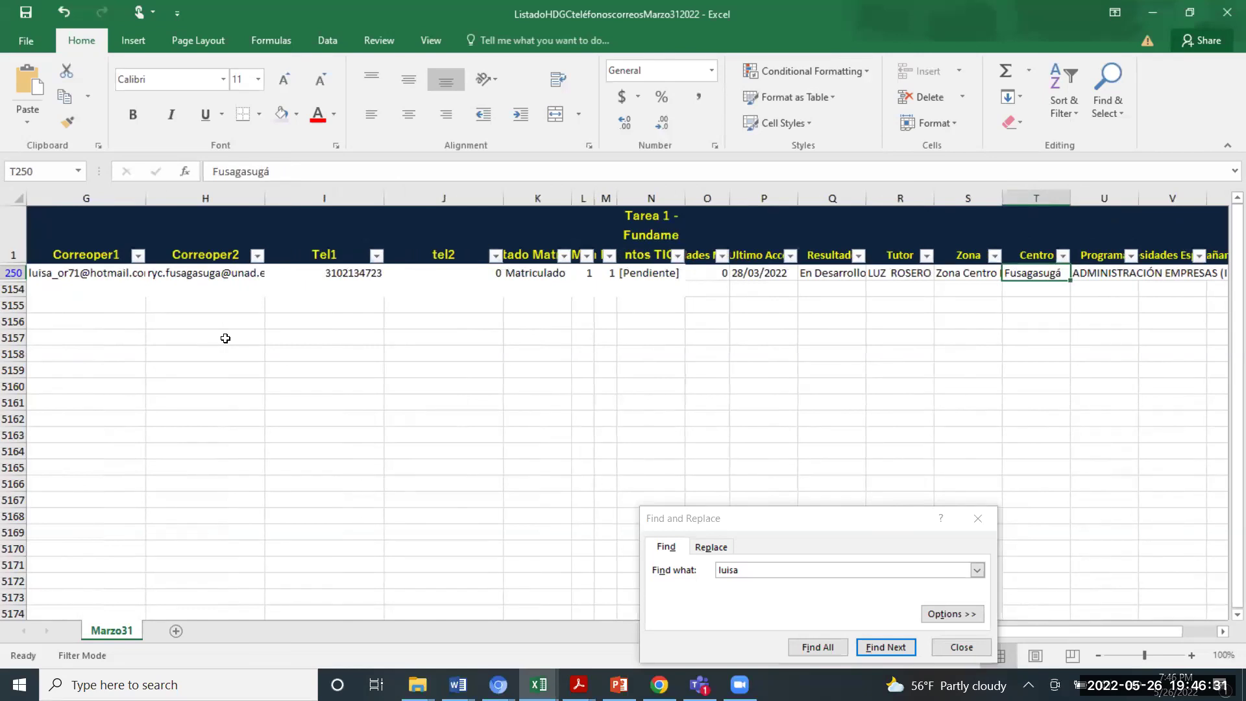
key("Right")
key("Left")
key("Left")
key("Left")
key("Left")
key("Right")
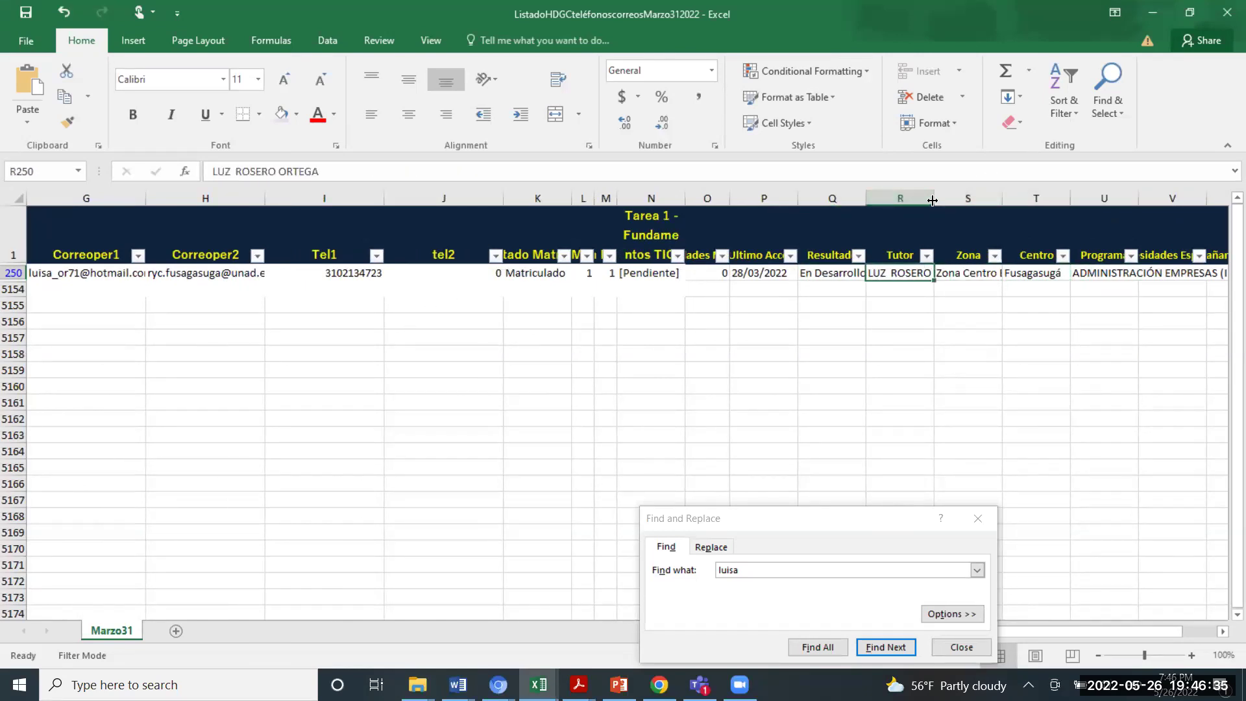
left_click_drag(933, 201, 1095, 201)
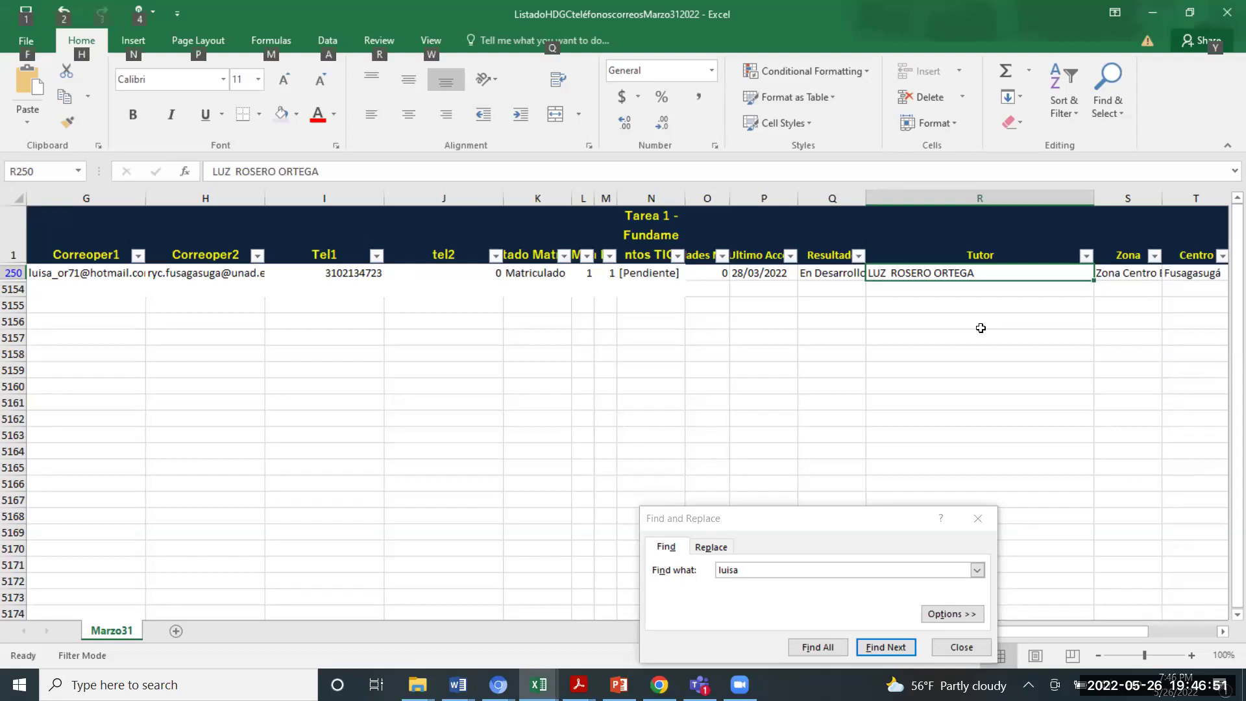
key("alt+Tab")
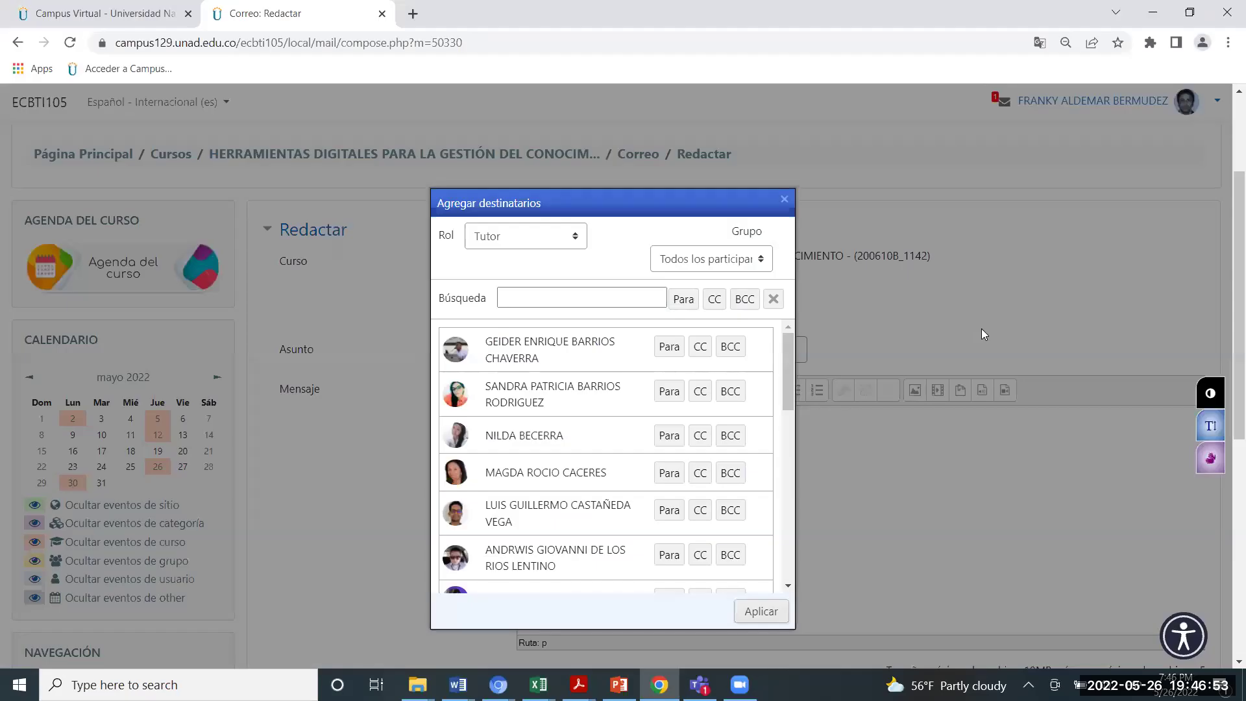
Step: Scroll the Tutor recipient list to the student's tutor and compare the name against Excel
scroll(774, 394, "down", 4)
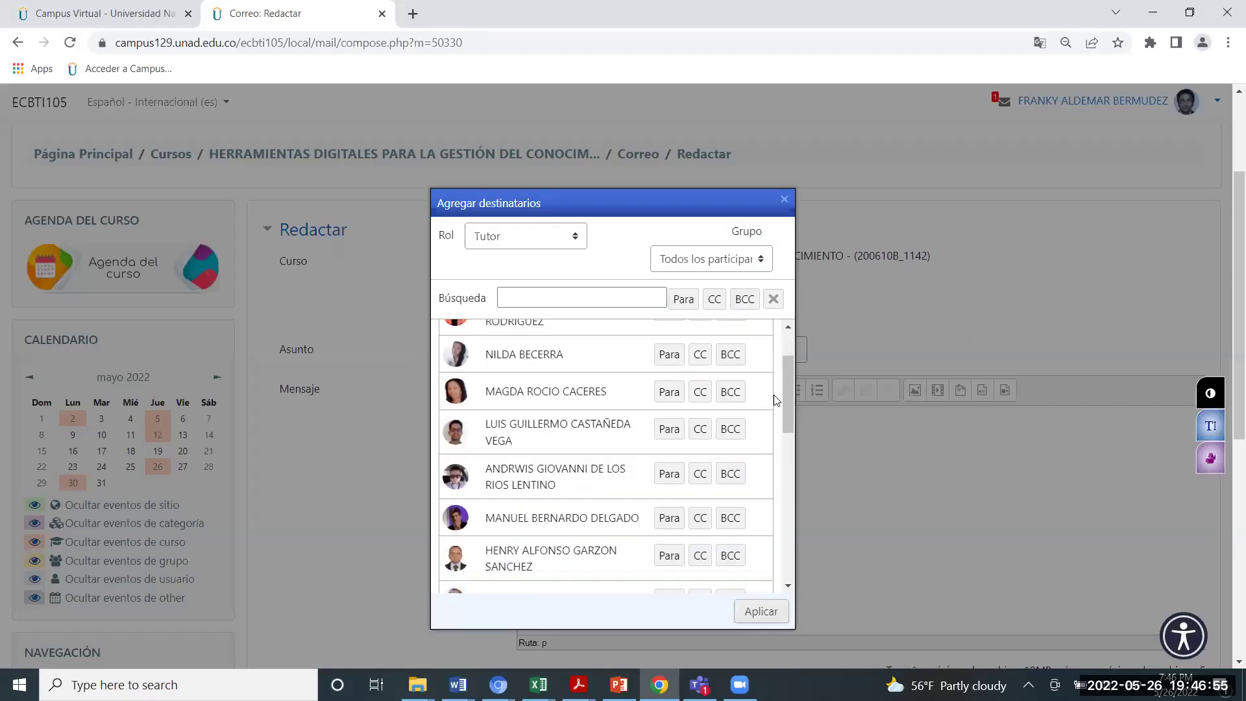
scroll(777, 400, "down", 5)
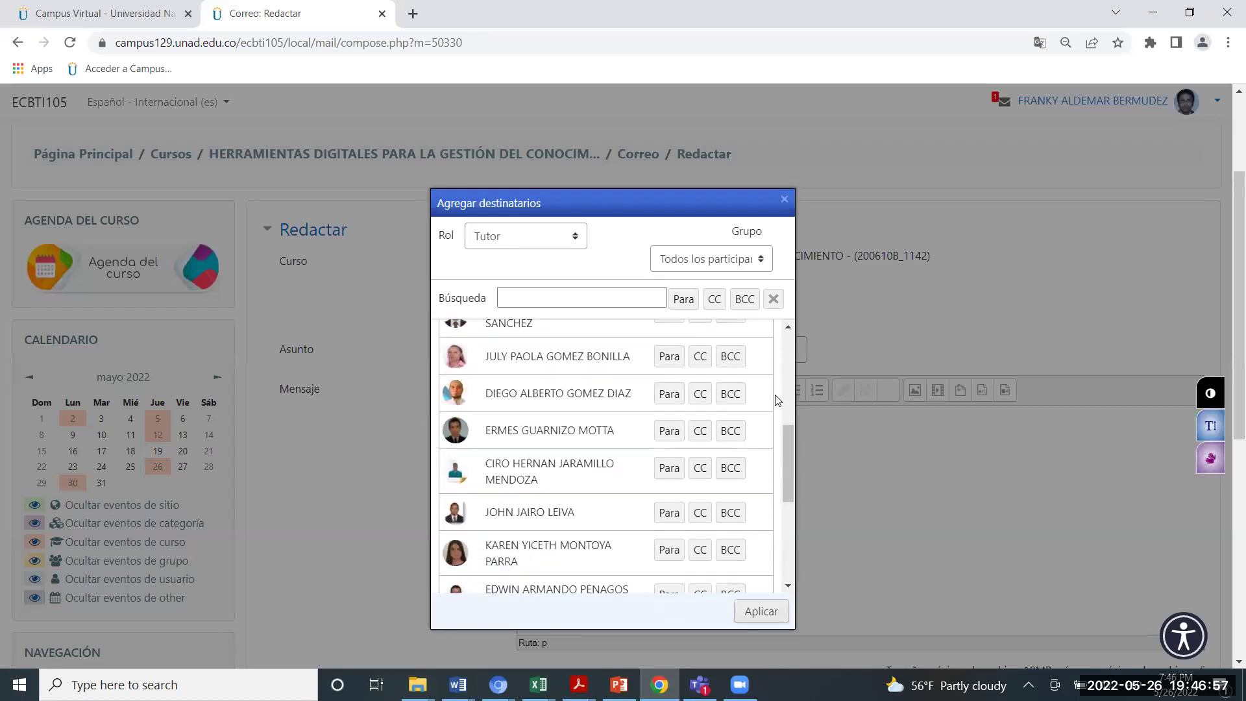
scroll(778, 400, "down", 1)
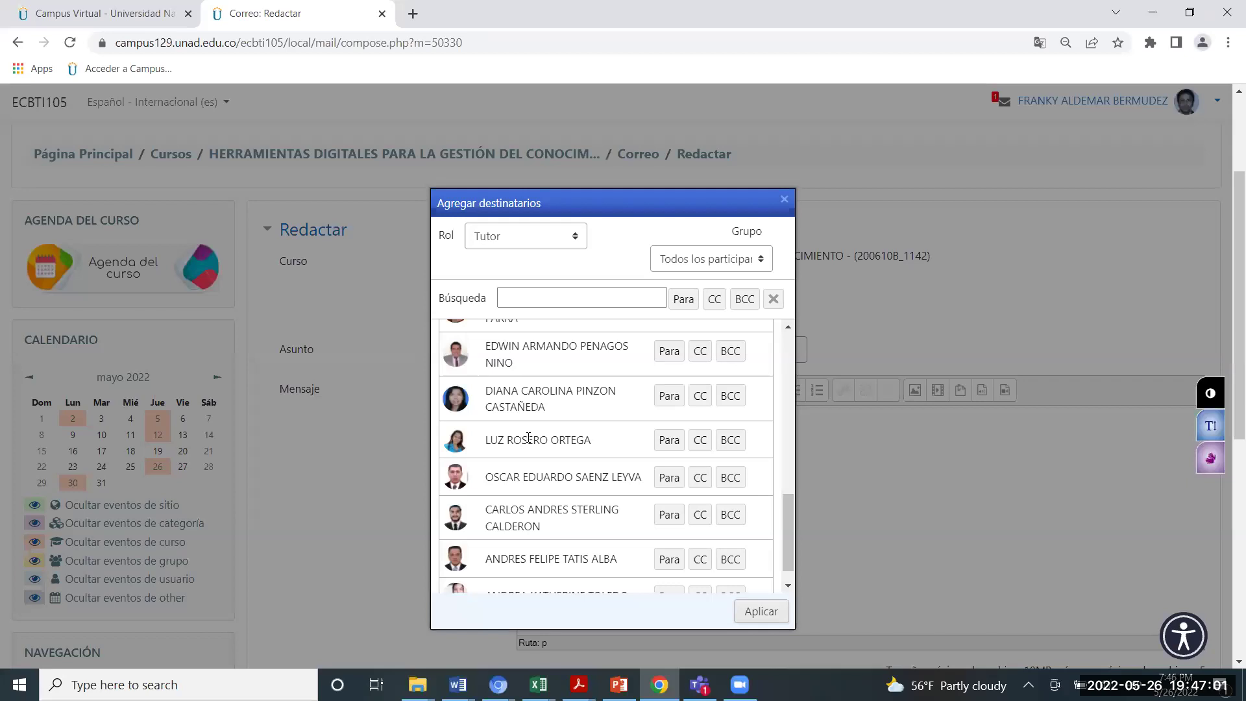
key("alt+Tab")
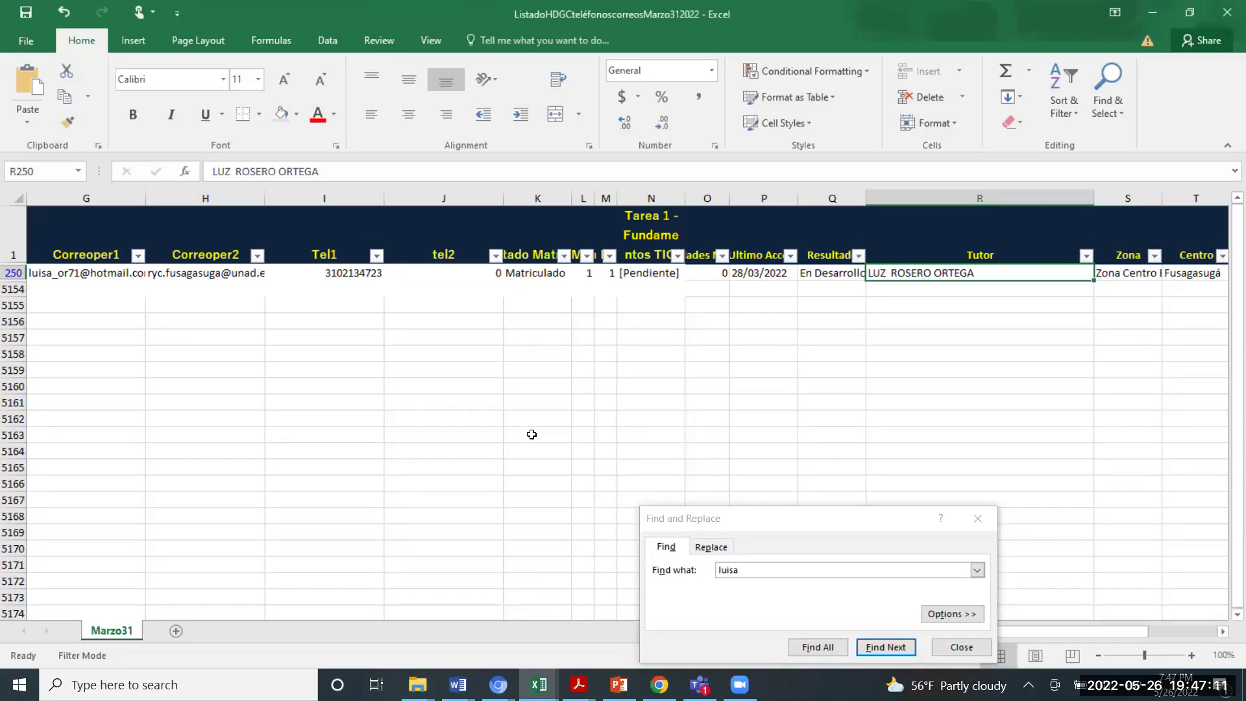
key("alt+Tab")
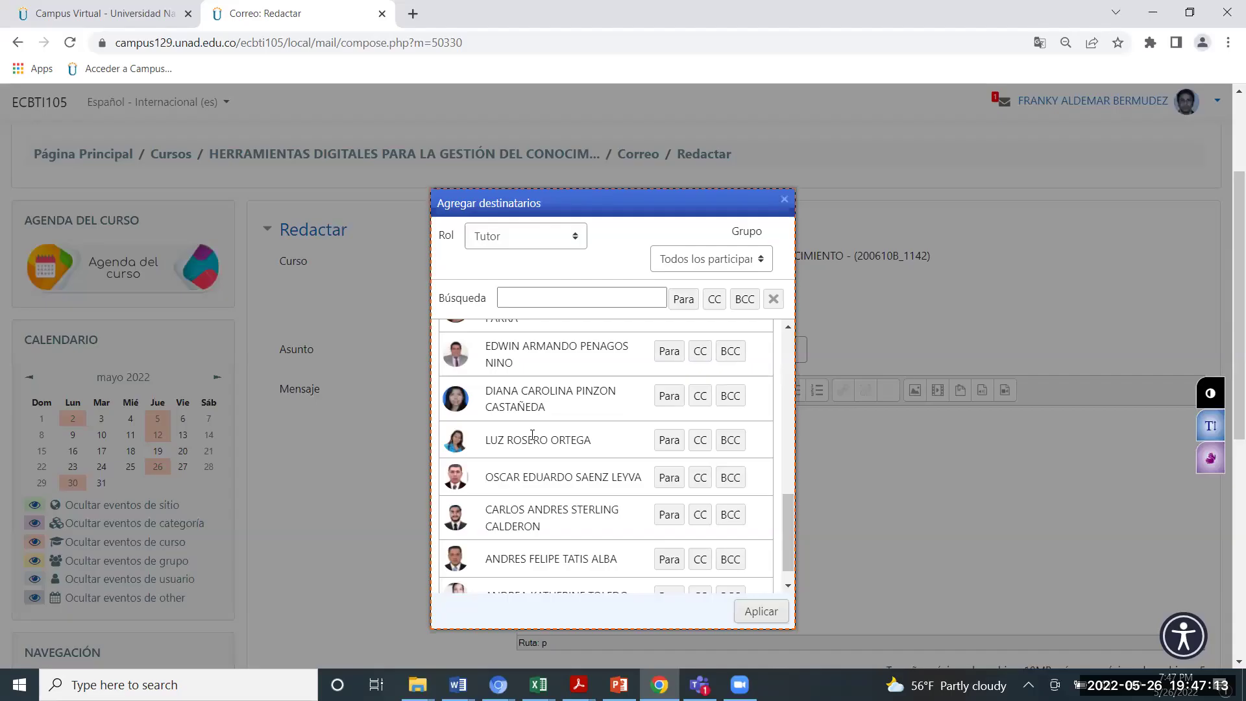
Step: Close the recipient picker and open the course mail Bandeja de entrada
left_click(786, 202)
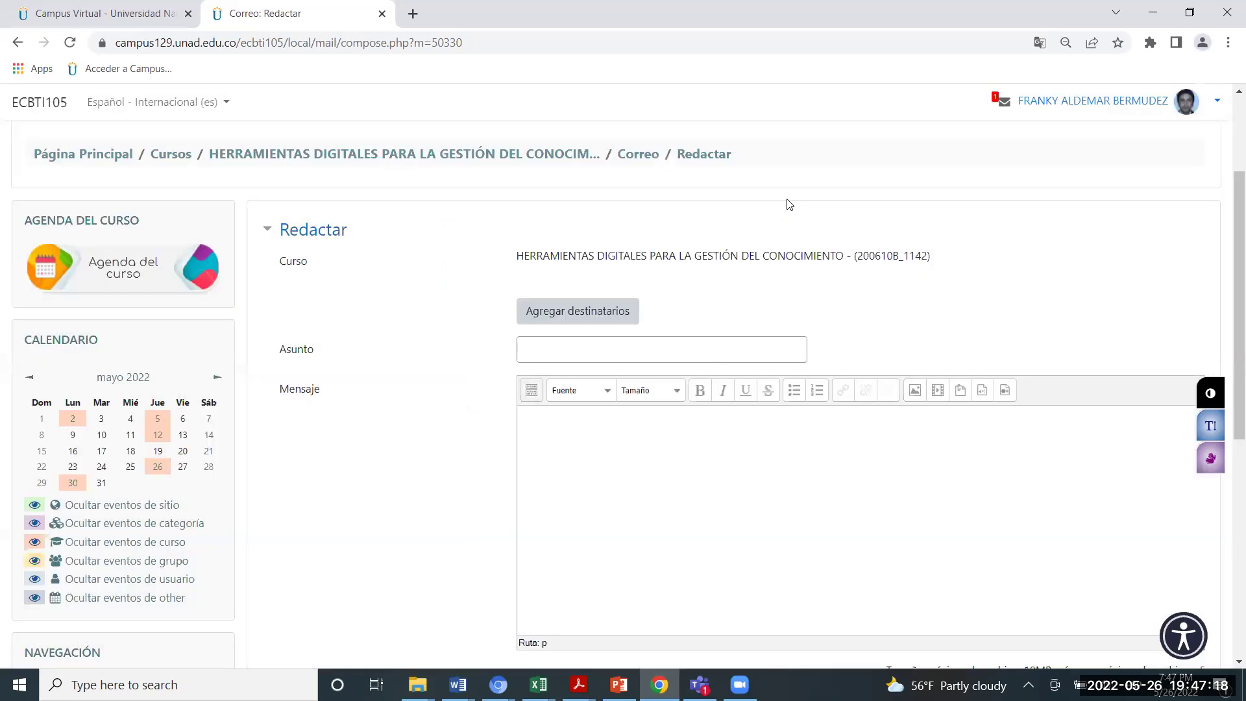
left_click(1004, 110)
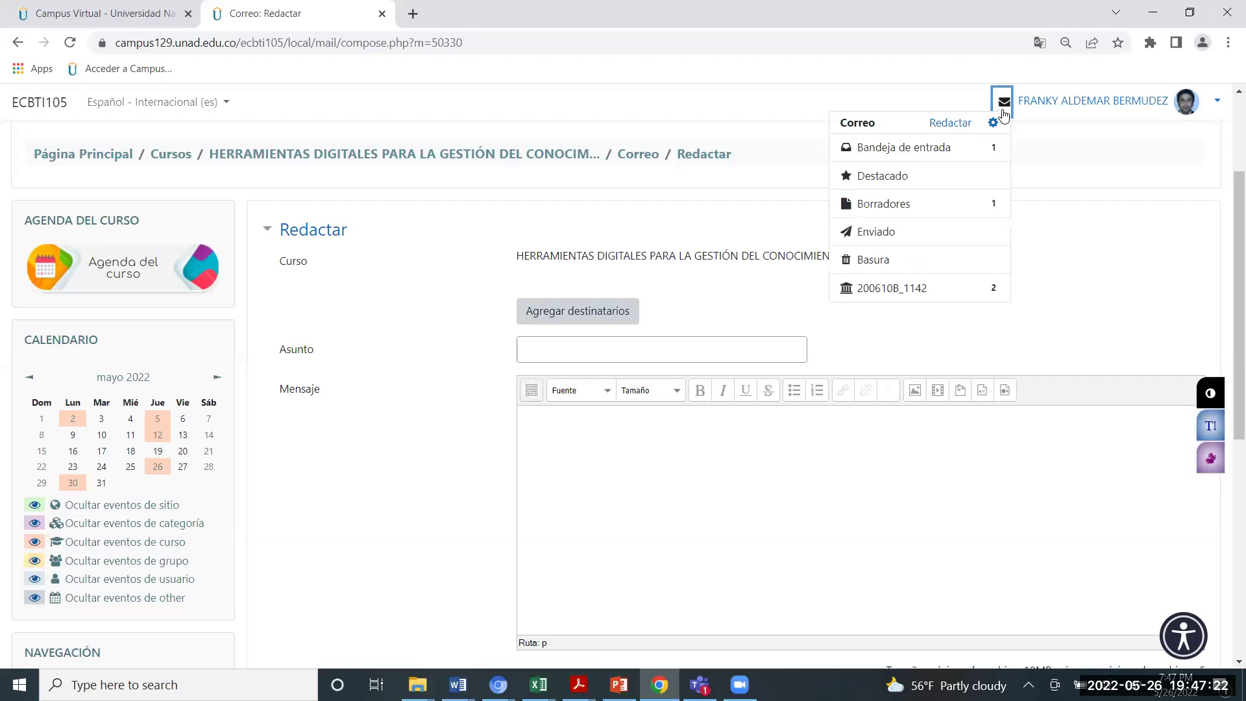
left_click(933, 144)
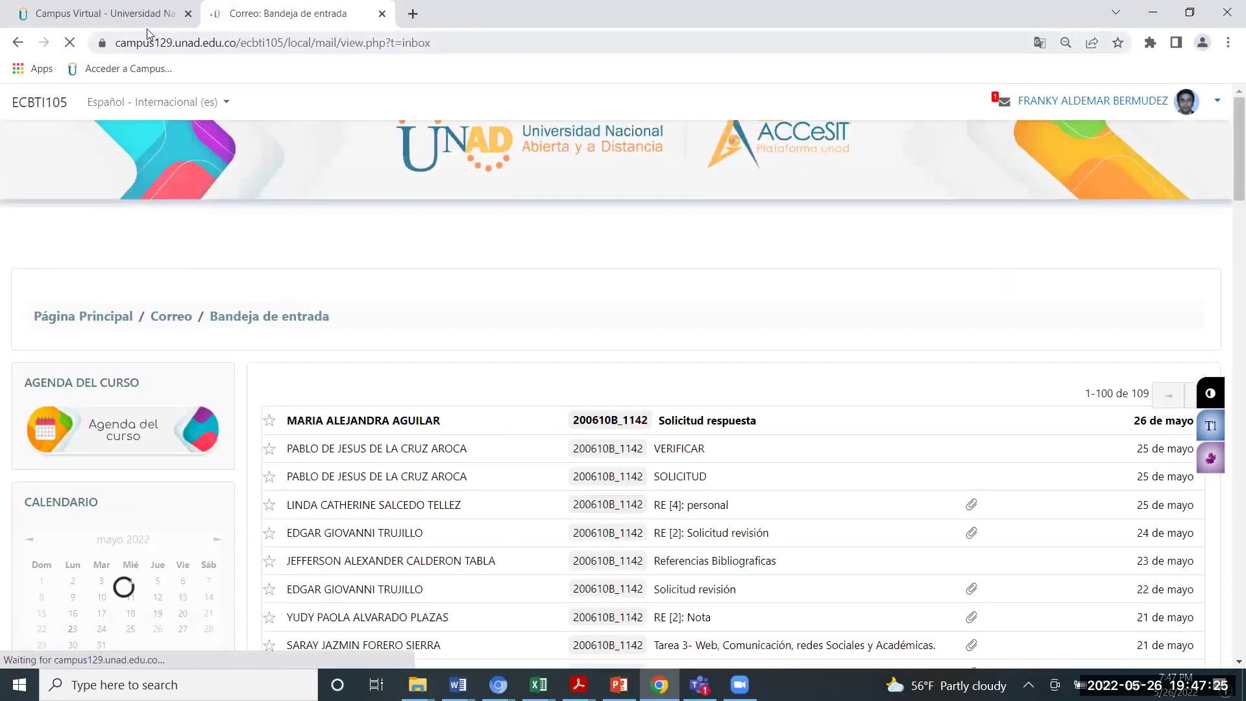
Step: Switch to the Campus Virtual tab and restore, then re-maximize, the browser window
key("ctrl+shift+Tab")
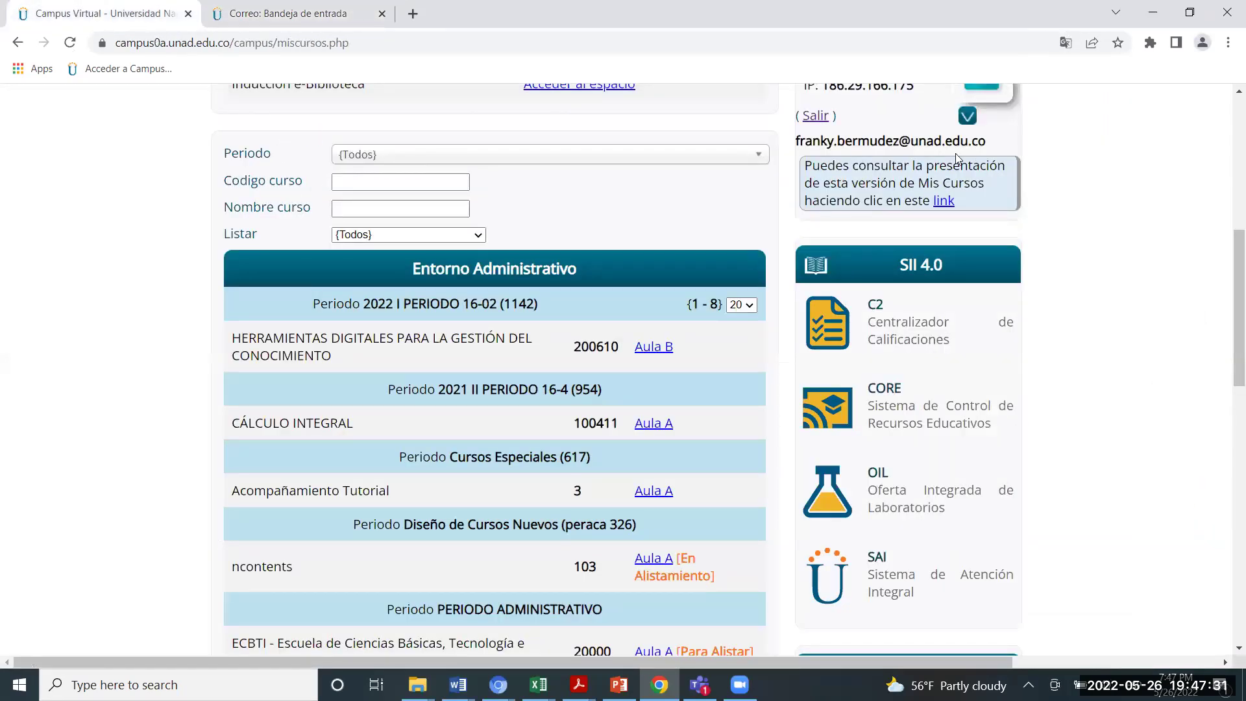
key("super+Down")
key("super+Up")
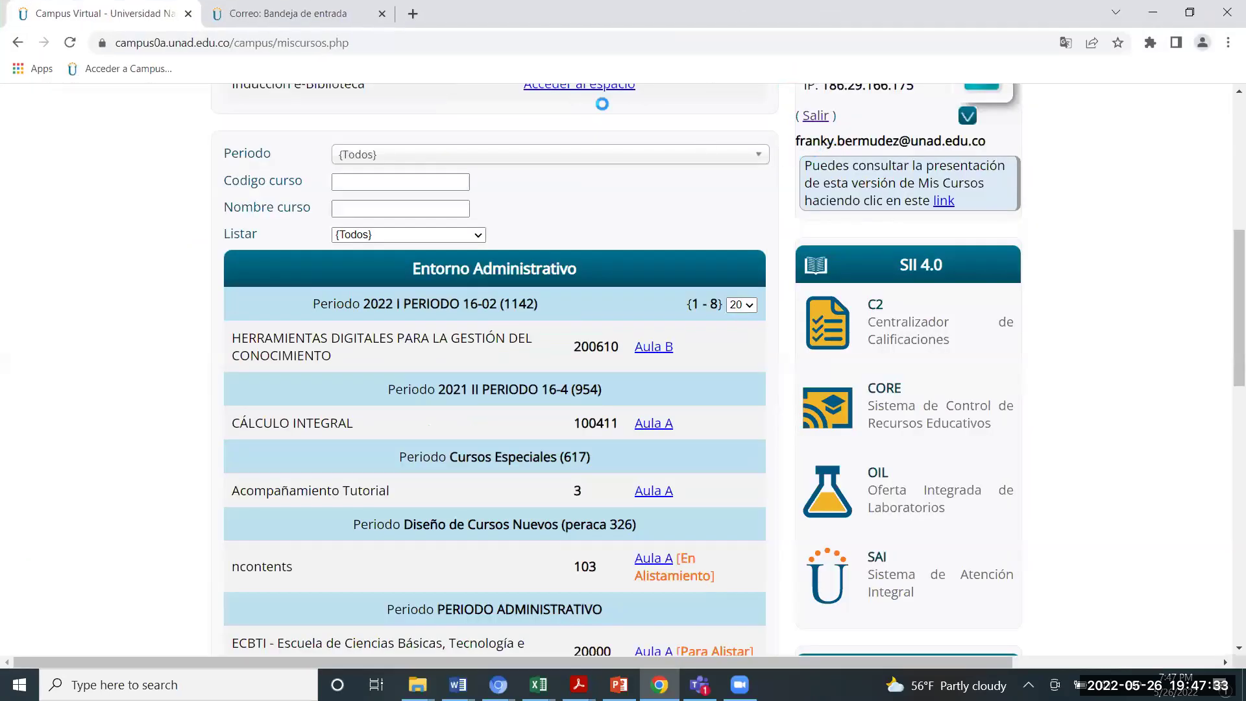